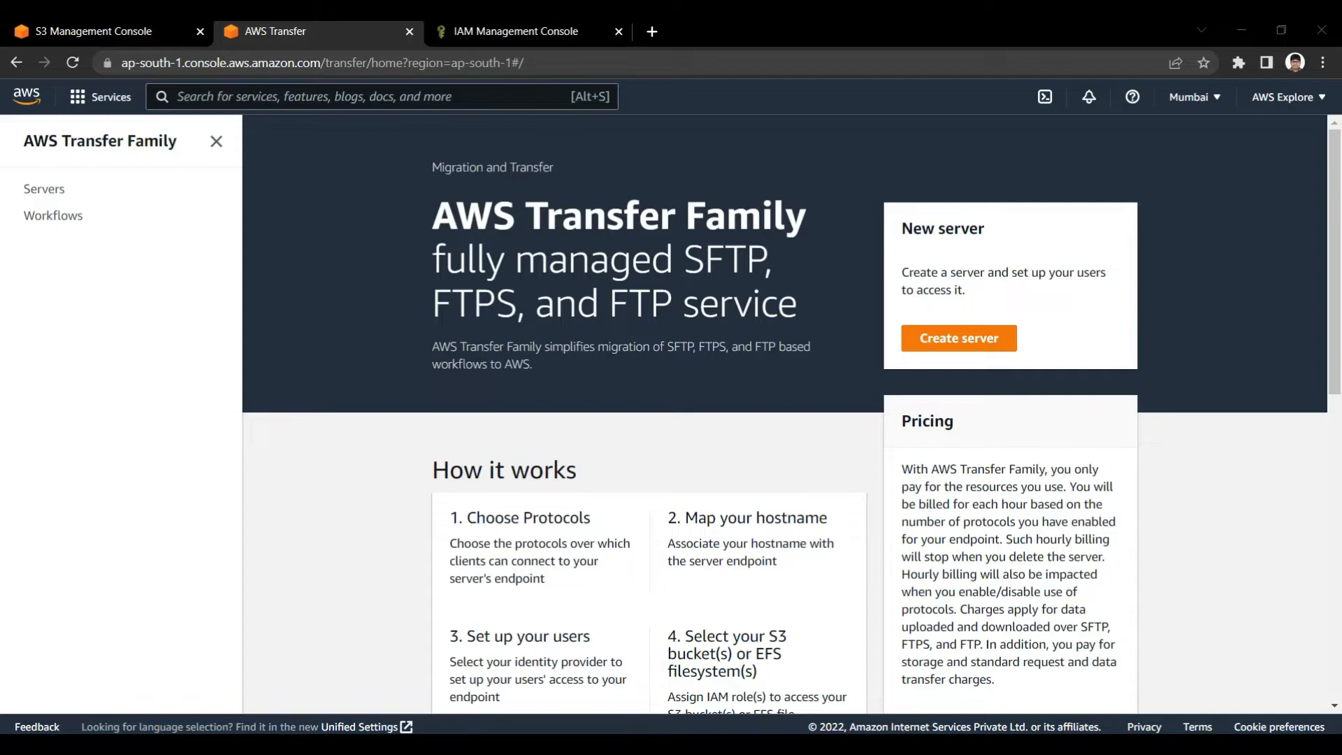
Examine the AWS Transfer Family overview for supported protocols, the How it works stages and the S3 bucket storage option
scroll(784, 422, down, 1)
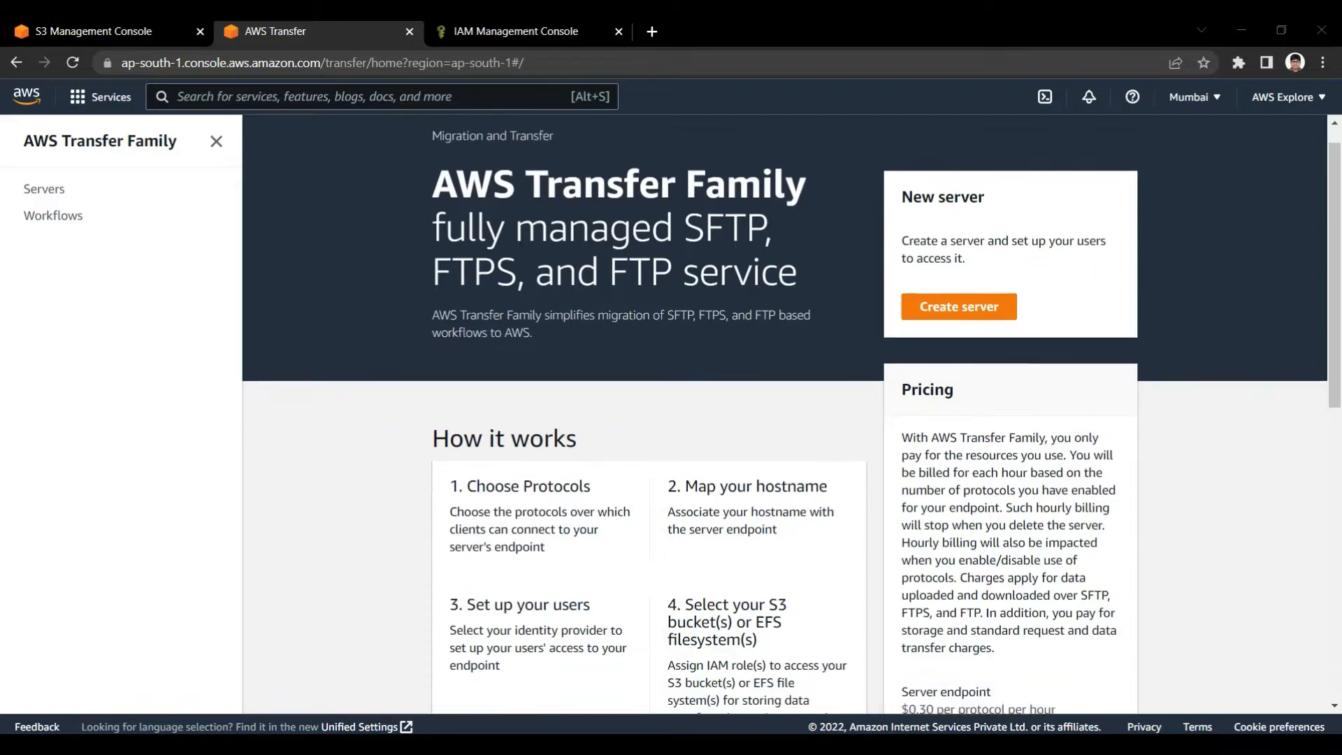
scroll(784, 421, up, 1)
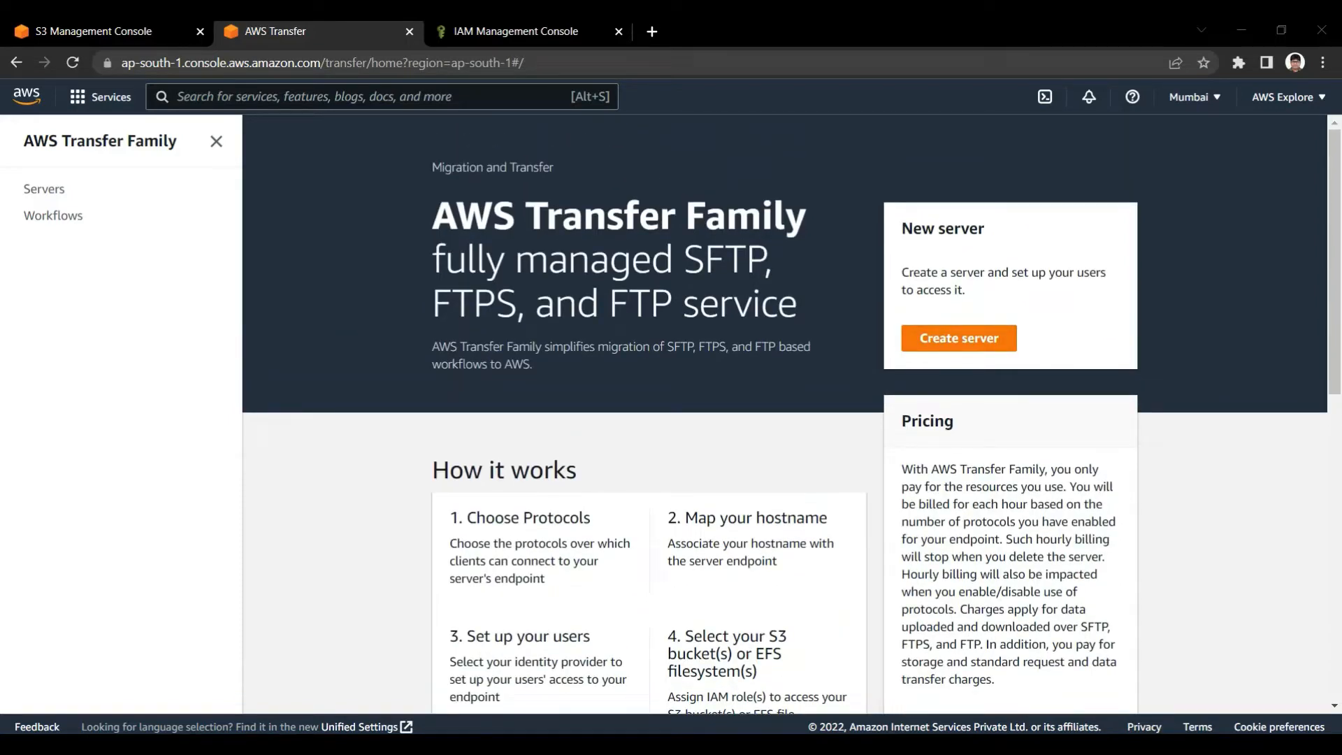
drag(685, 260, 765, 260)
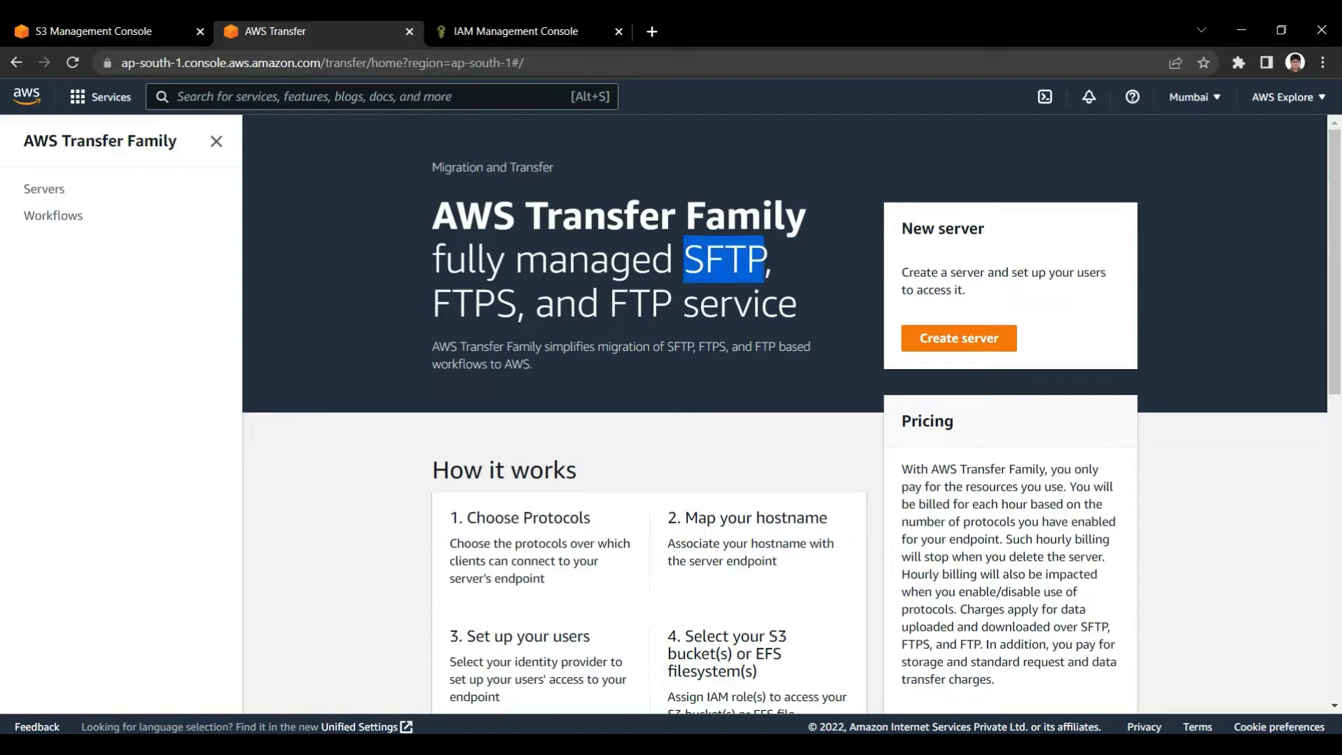
click(764, 260)
drag(433, 216, 786, 217)
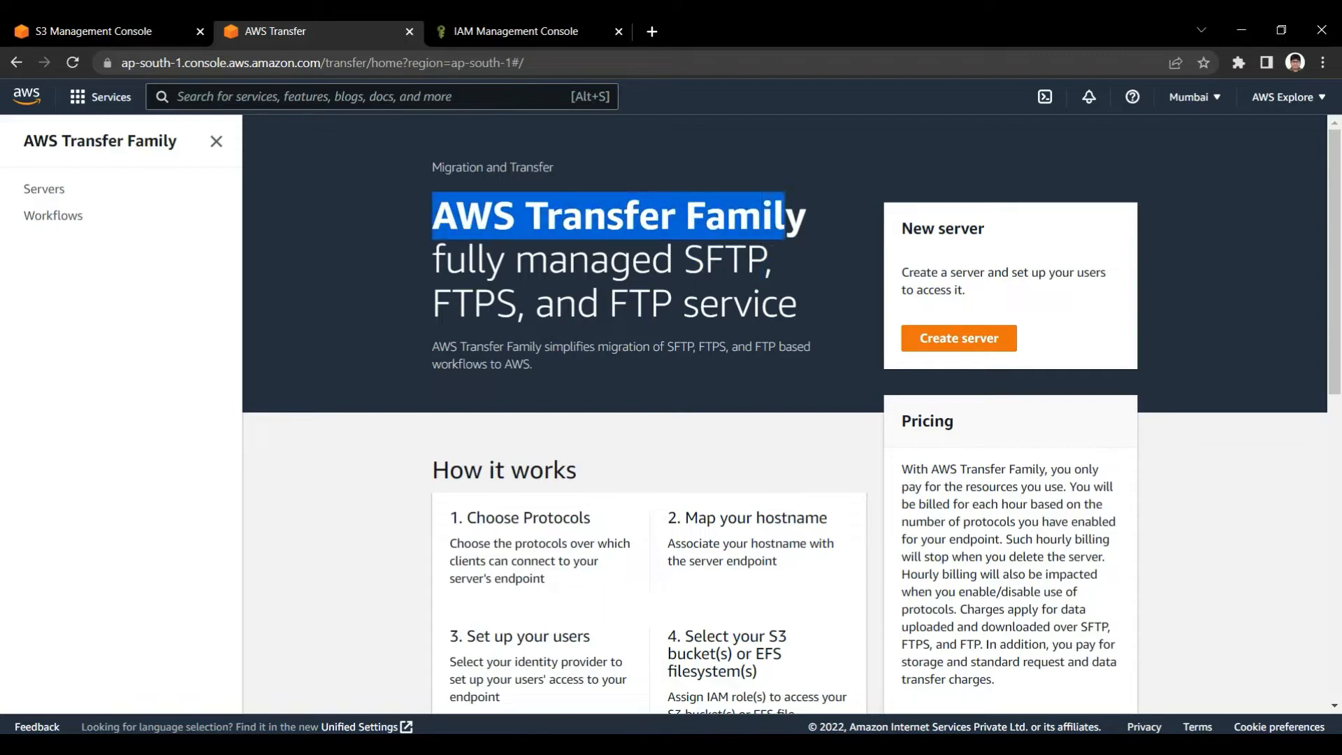
click(787, 217)
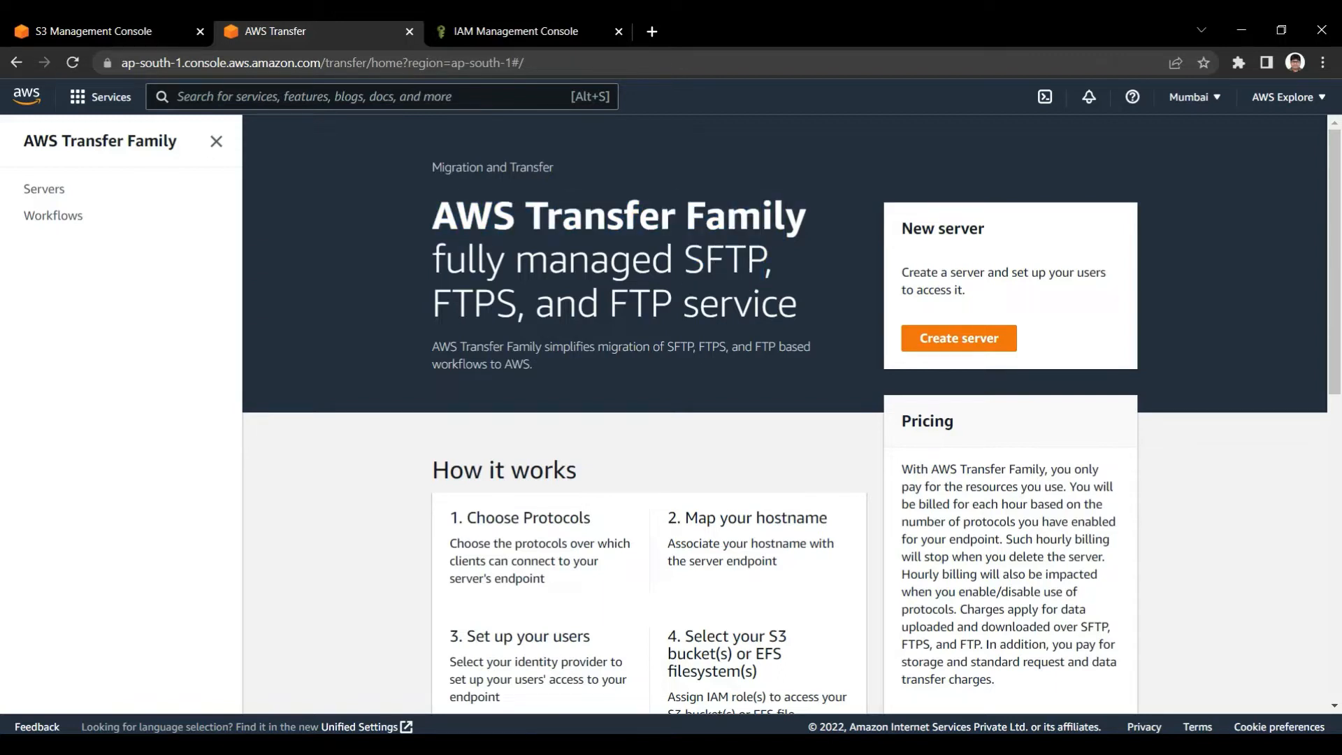
scroll(785, 413, down, 1)
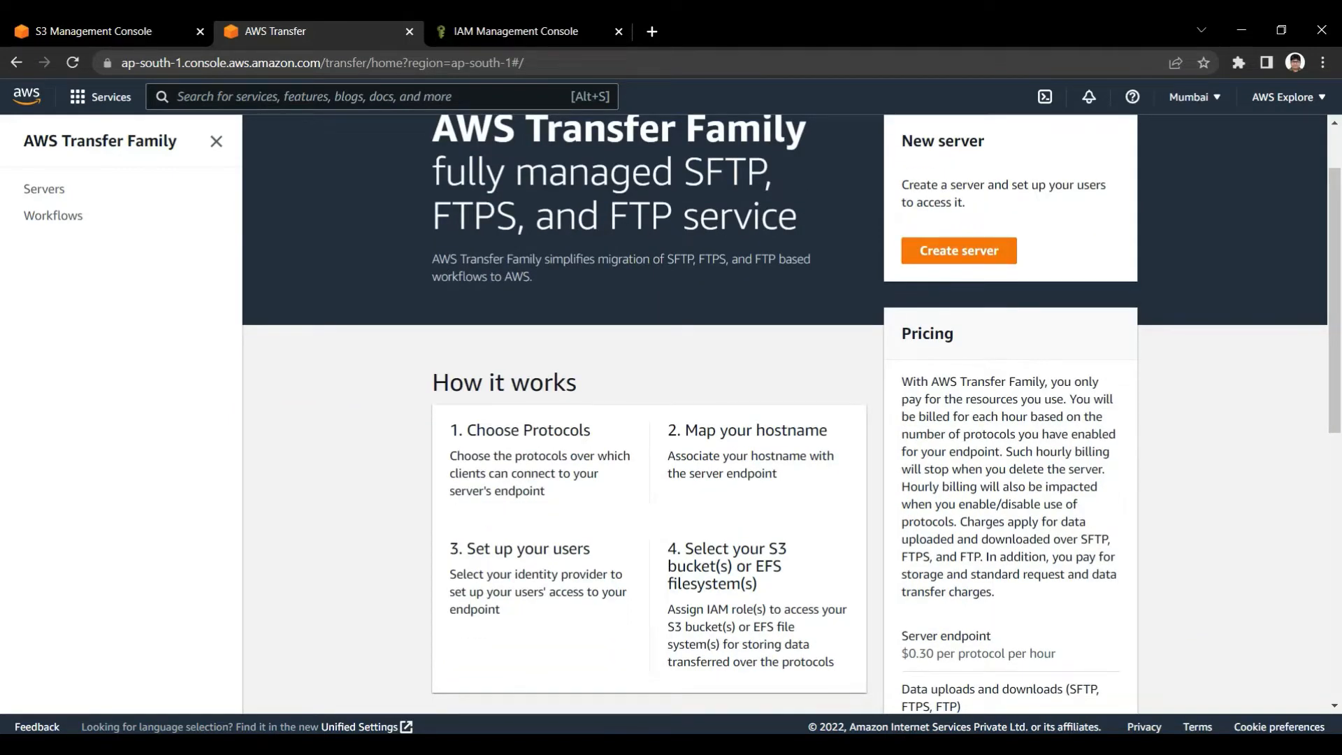
drag(700, 549, 782, 567)
click(788, 549)
click(782, 566)
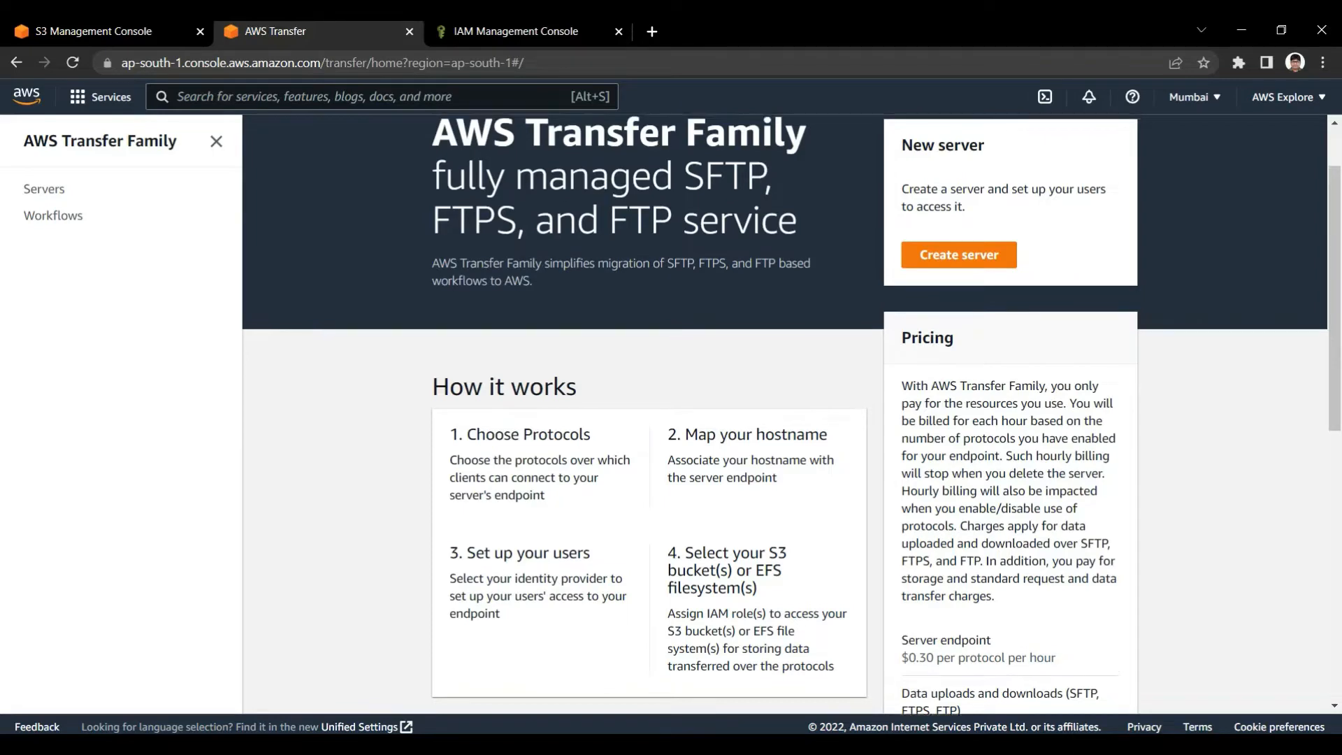
scroll(783, 413, up, 1)
scroll(783, 413, down, 1)
drag(450, 430, 682, 627)
click(682, 627)
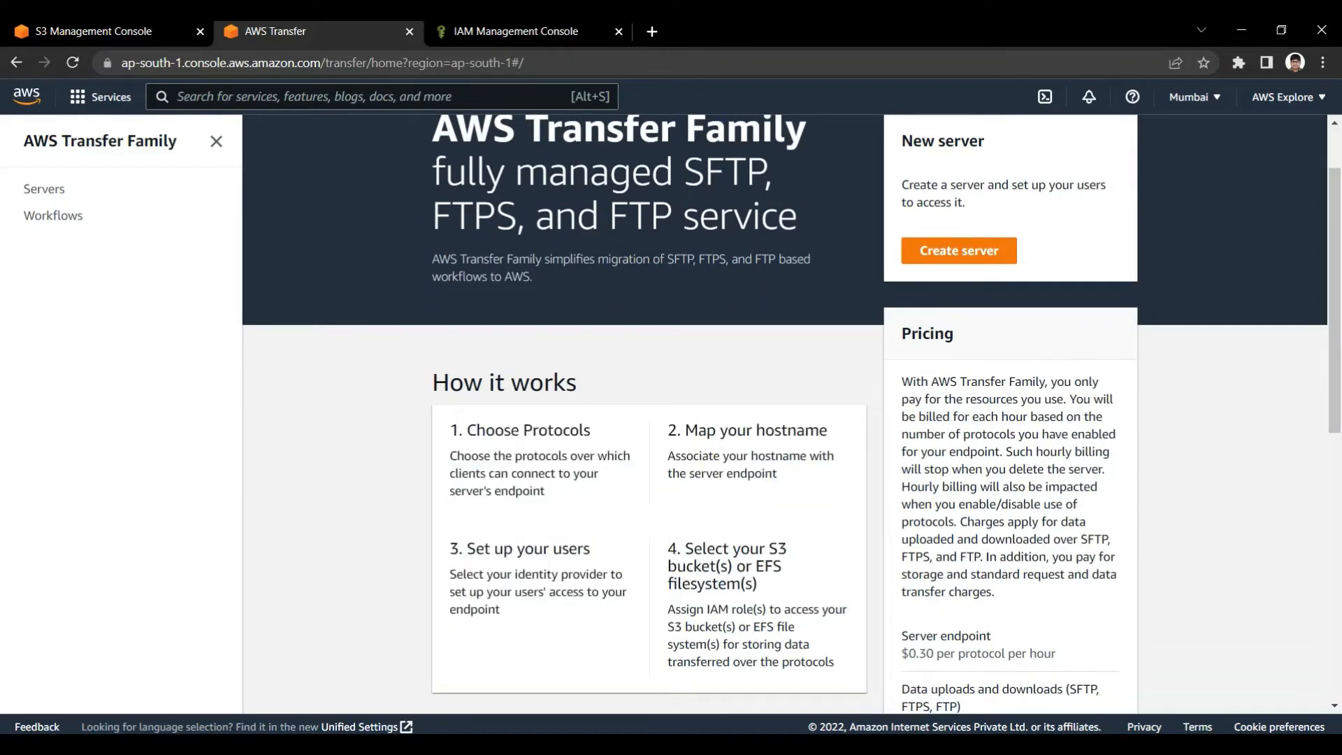
drag(788, 549, 750, 550)
click(768, 551)
scroll(785, 419, up, 2)
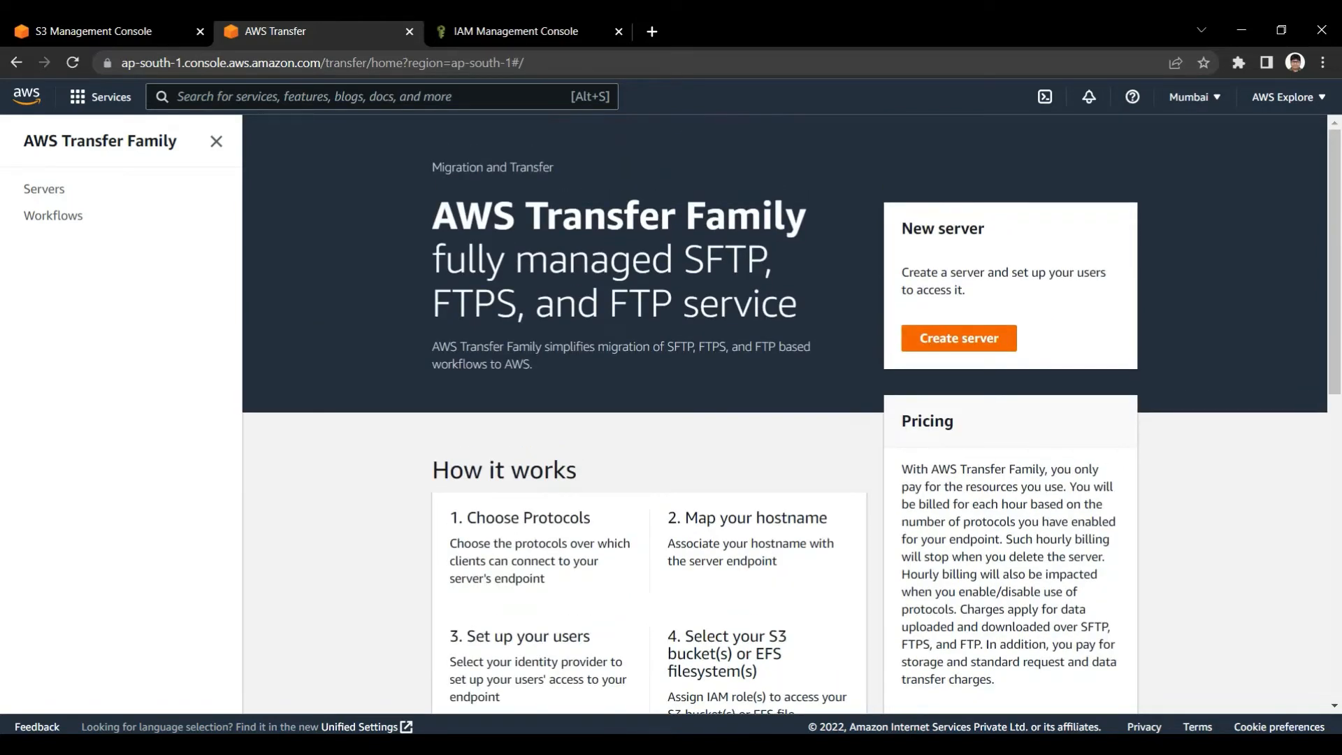
scroll(784, 420, down, 3)
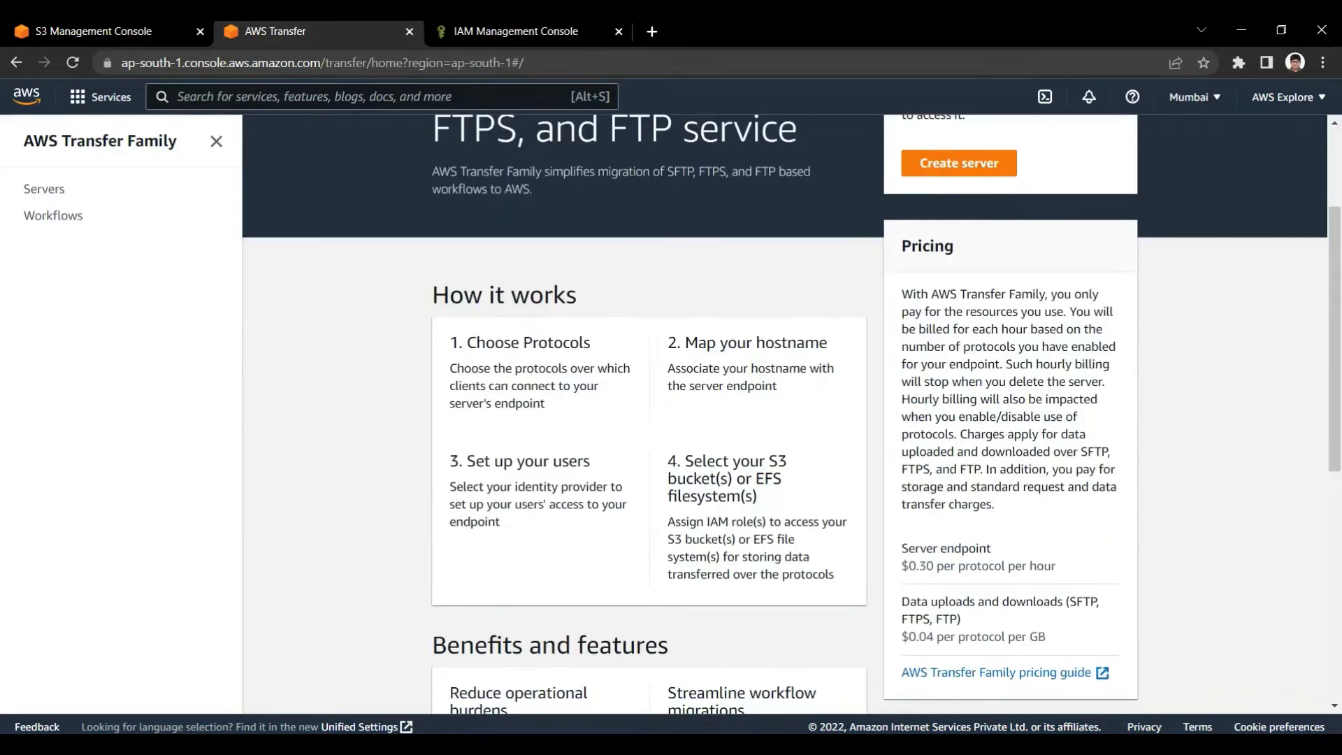
scroll(784, 419, up, 3)
scroll(784, 420, down, 2)
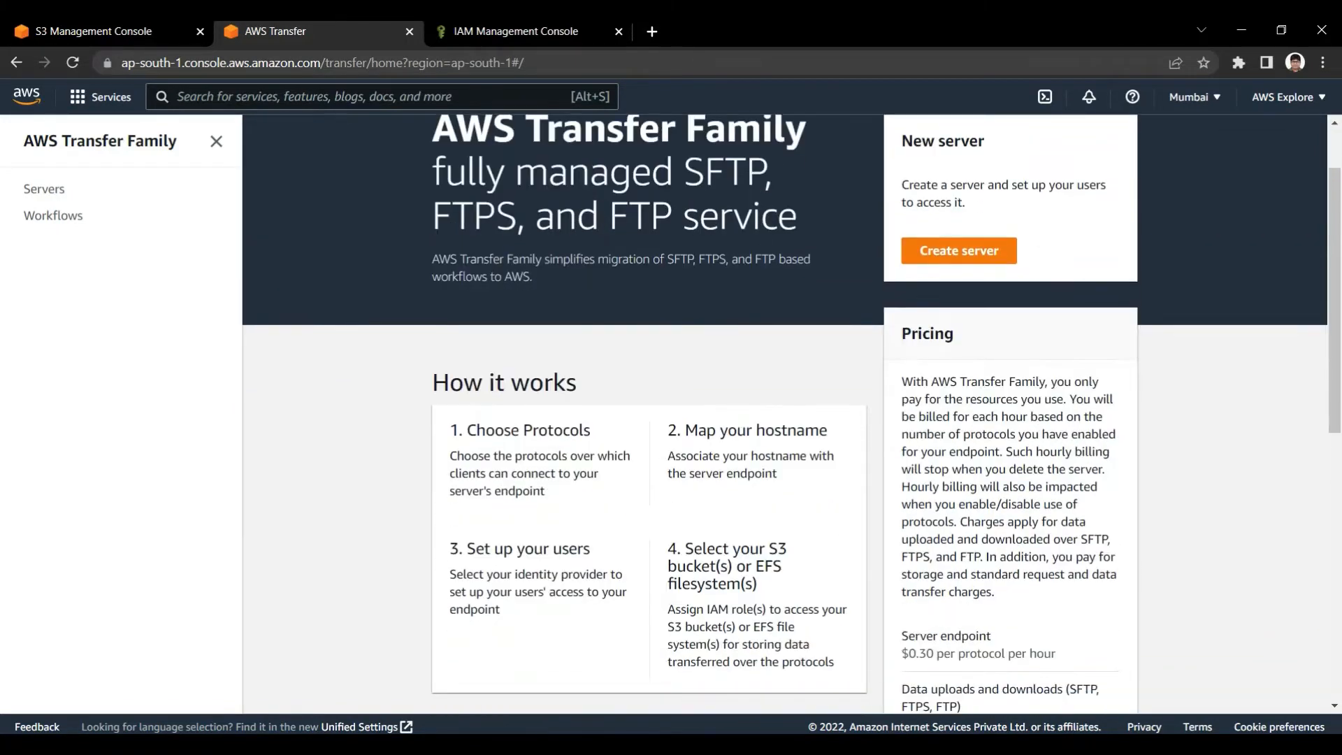
drag(685, 548, 787, 549)
click(789, 550)
Switch to the S3 console and start a new bucket named transferfamilydemo
click(94, 31)
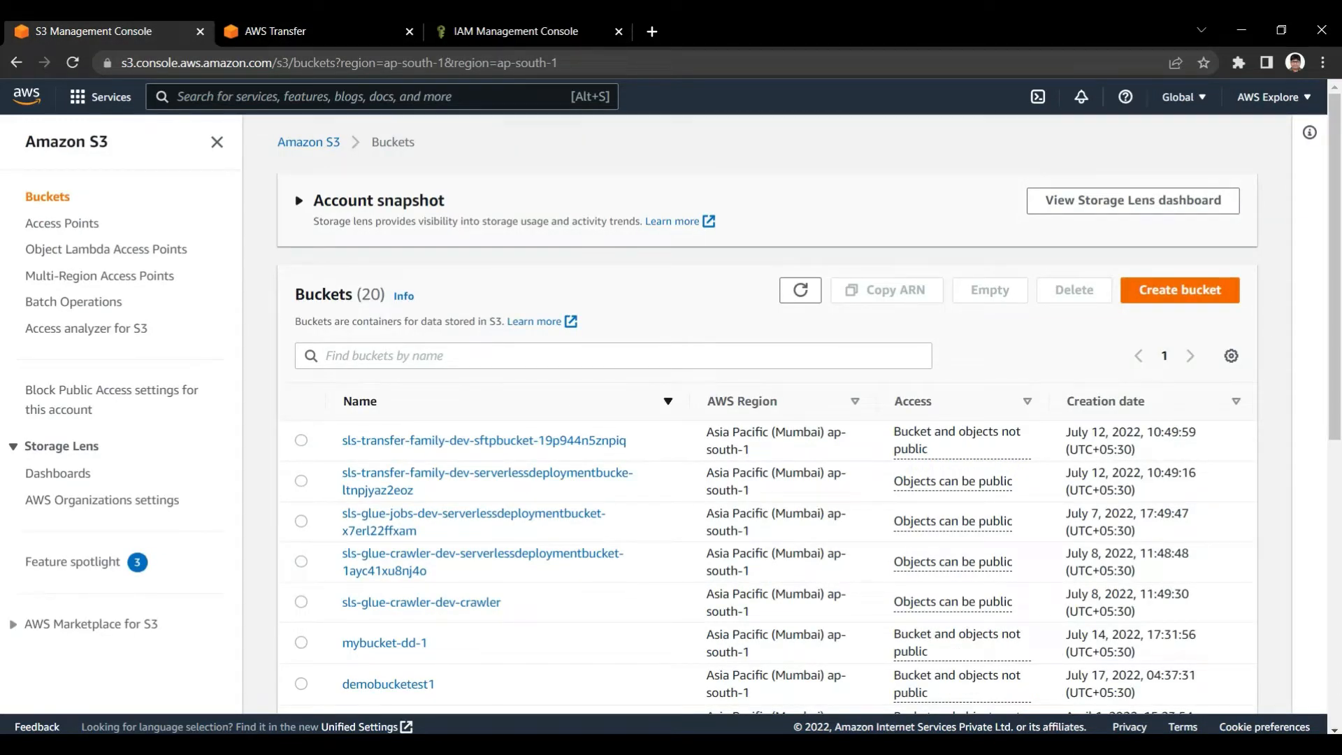
click(1179, 290)
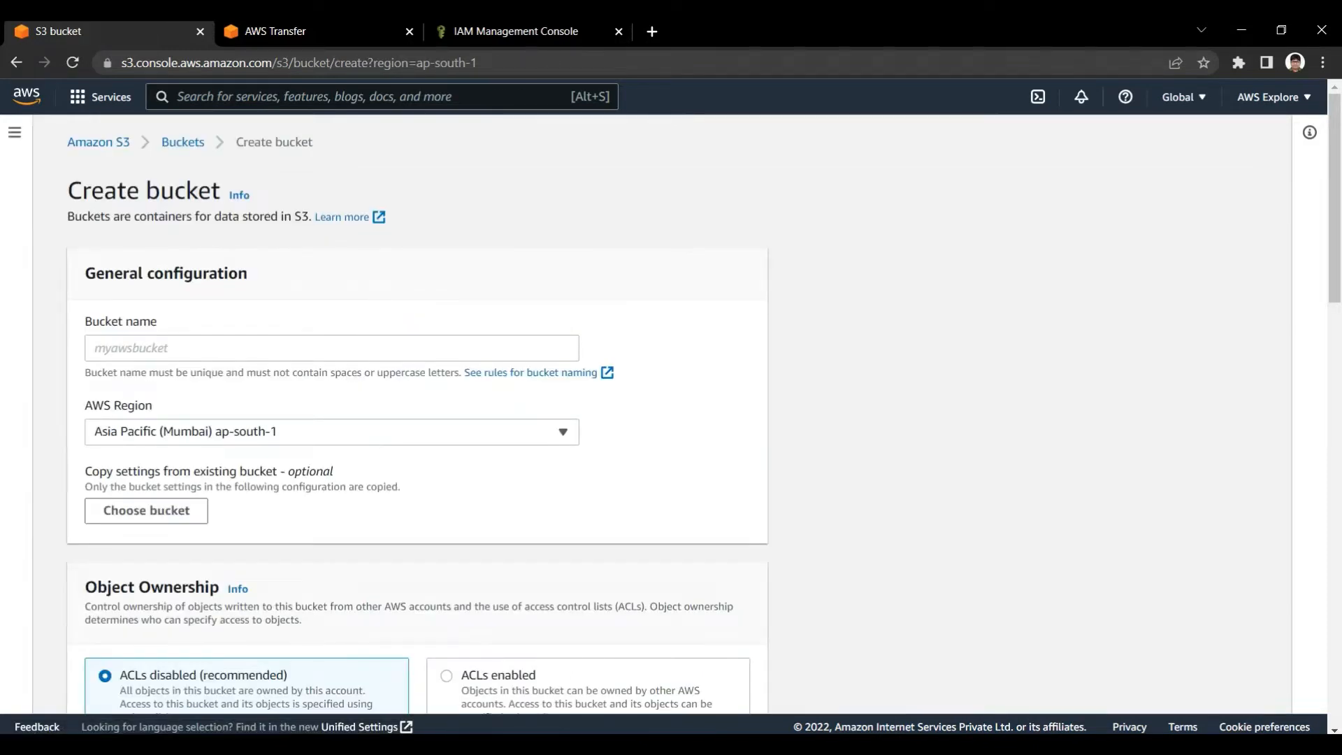
click(332, 348)
text(T)
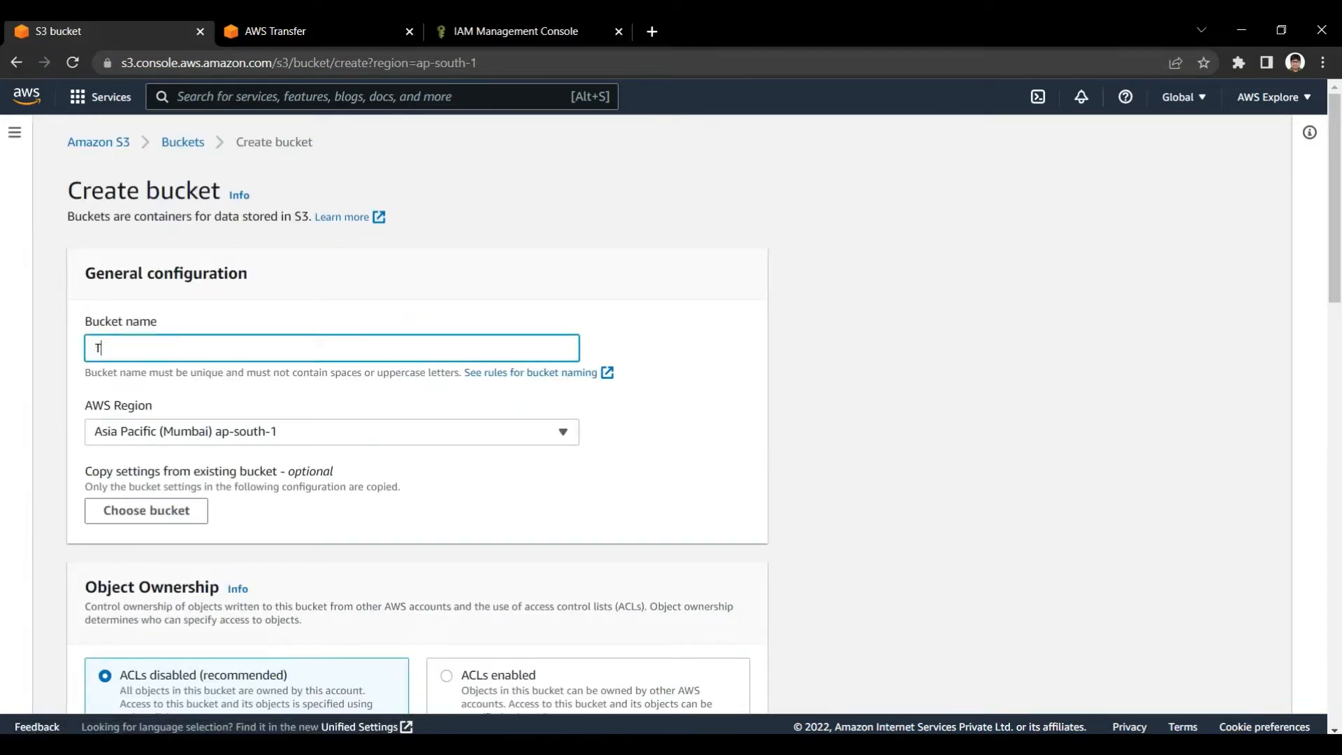
text(ran)
key(BackSpace)
key(BackSpace)
key(BackSpace)
key(BackSpace)
text(transferfamilydemo)
key(ctrl+a)
click(536, 317)
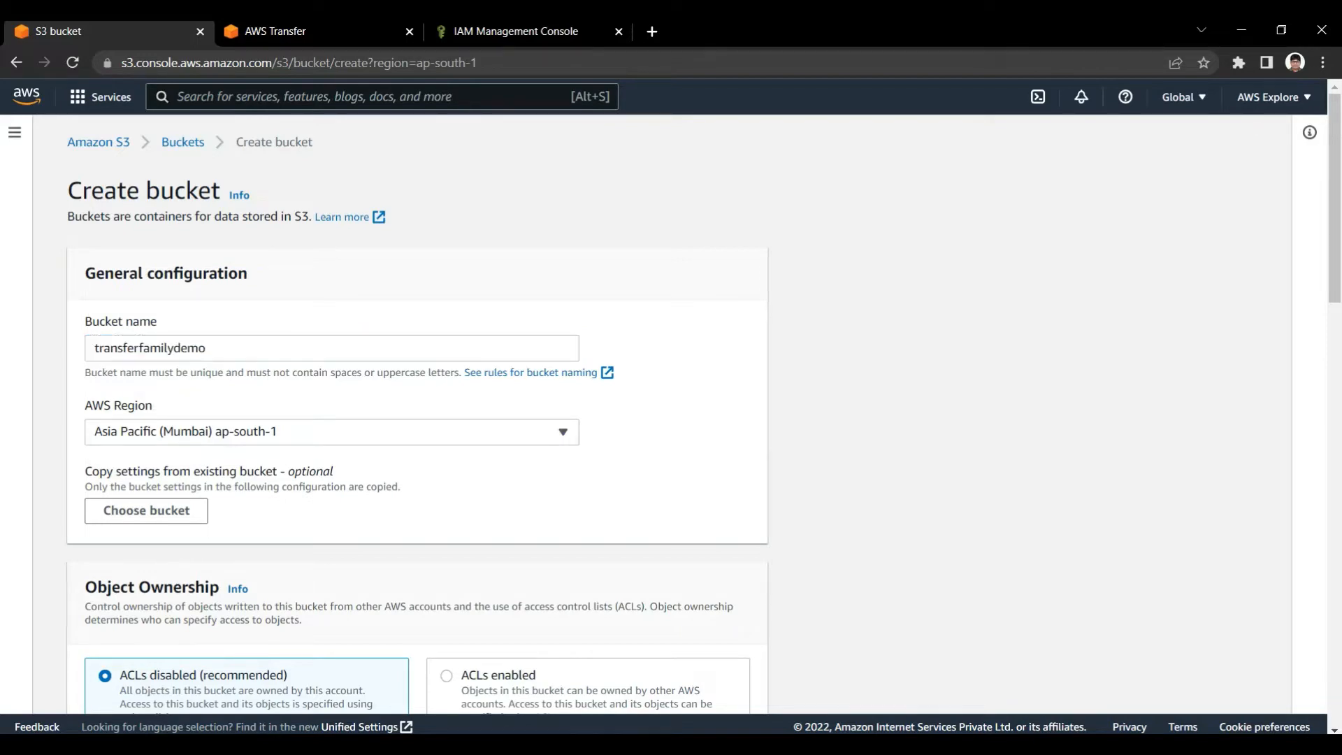
Try to create the bucket with ACLs disabled, all public access blocked and the other default settings
scroll(536, 329, down, 1)
scroll(537, 342, up, 1)
scroll(536, 317, down, 18)
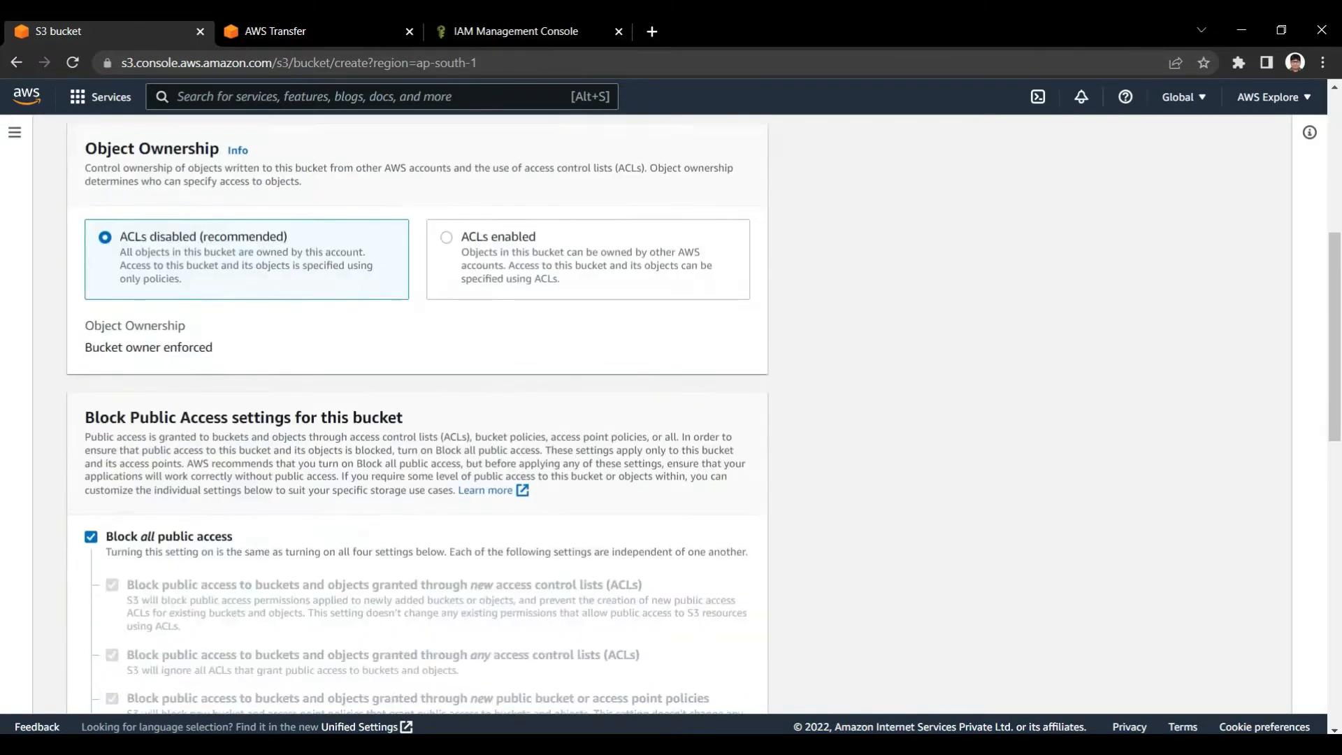
click(708, 683)
scroll(708, 683, up, 14)
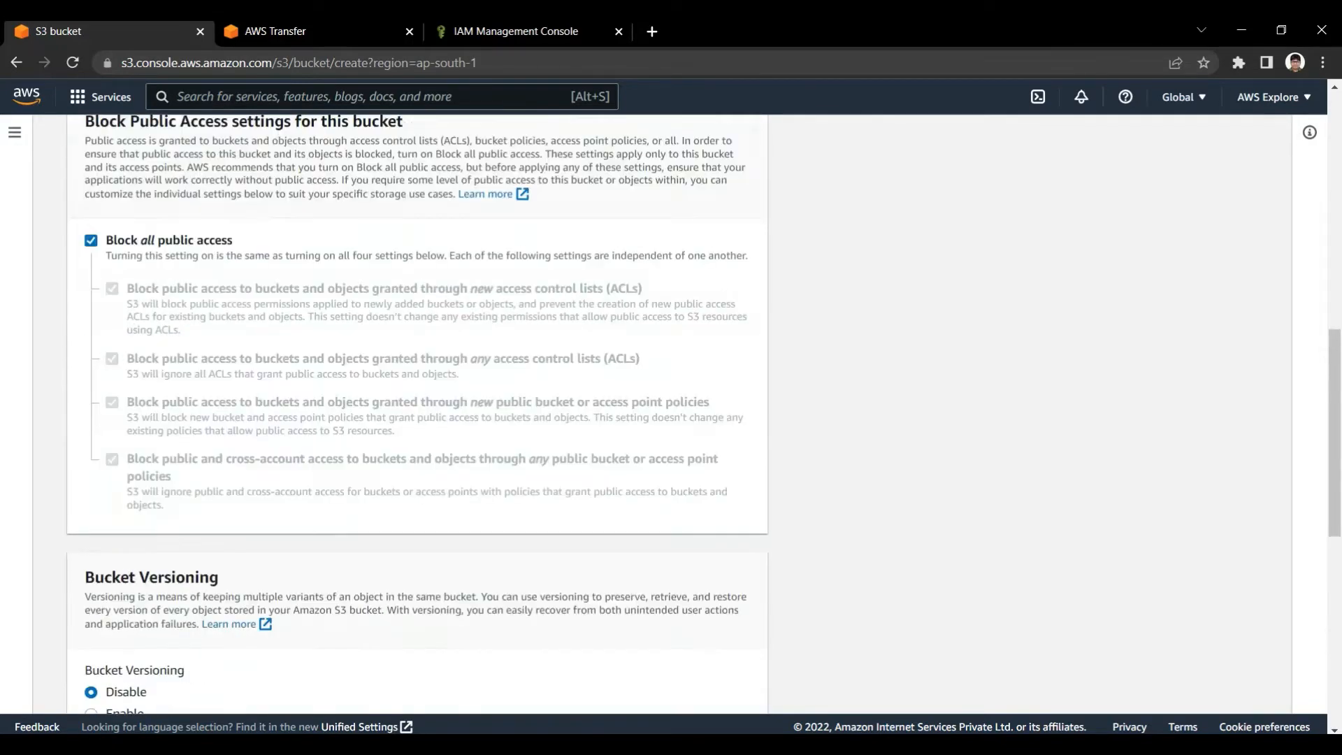
scroll(417, 414, up, 2)
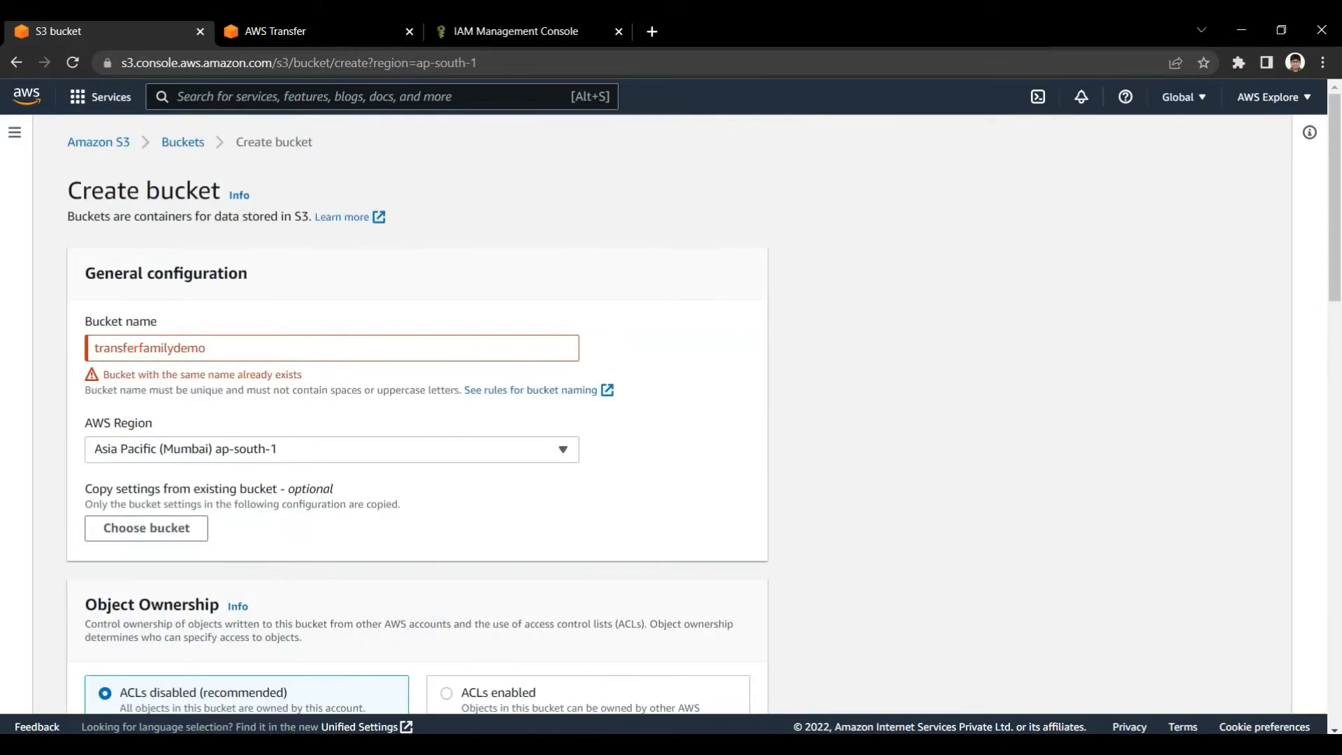
Change the bucket name to transferfamilydemo1 and create the bucket with the default settings
click(210, 348)
text(1)
key(ctrl+a)
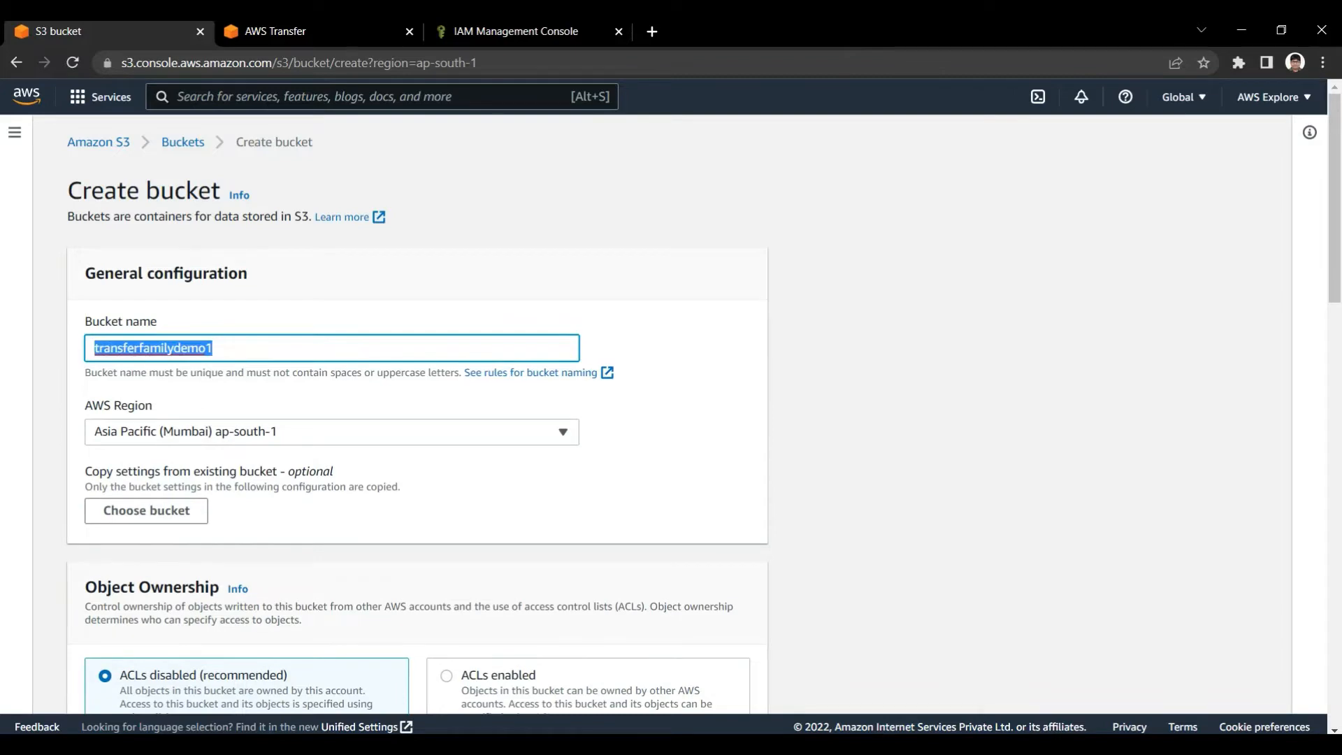
scroll(417, 414, down, 16)
click(699, 683)
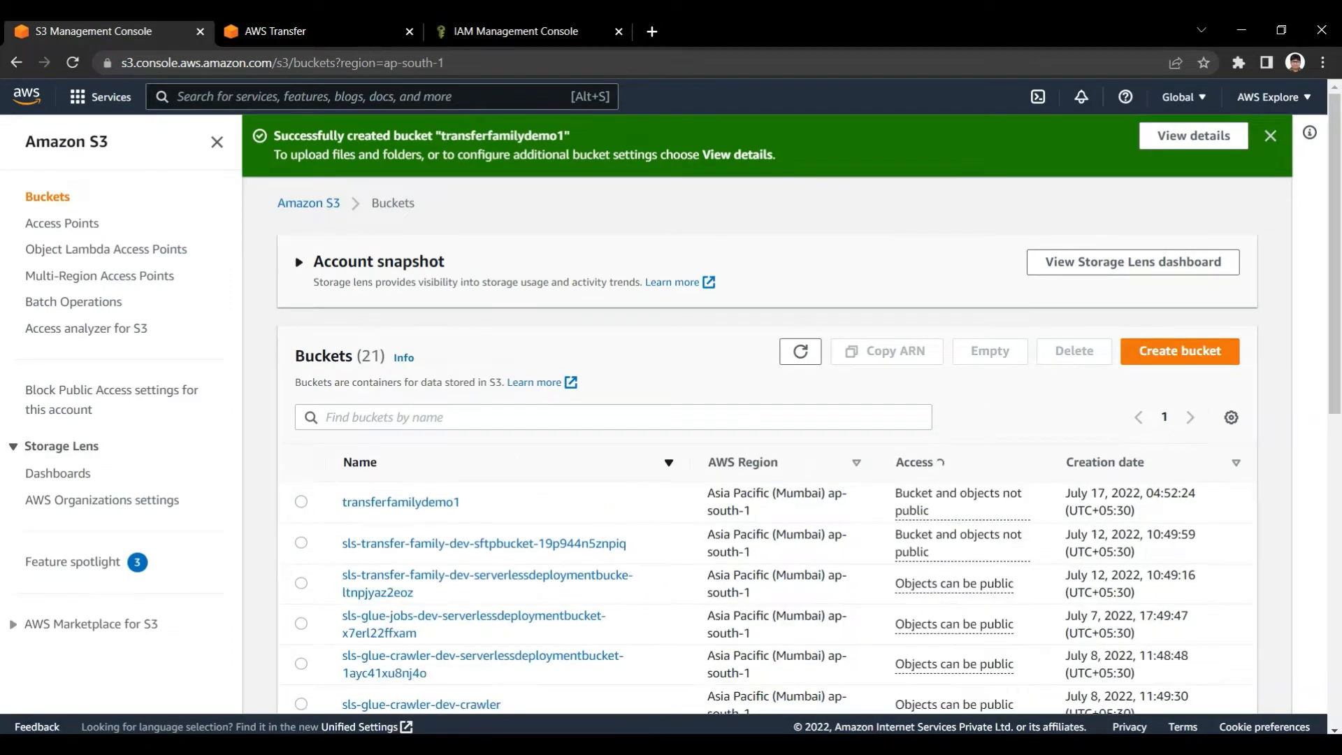
Switch to the AWS Transfer Family console, check the list of existing servers and return to its home page
click(315, 32)
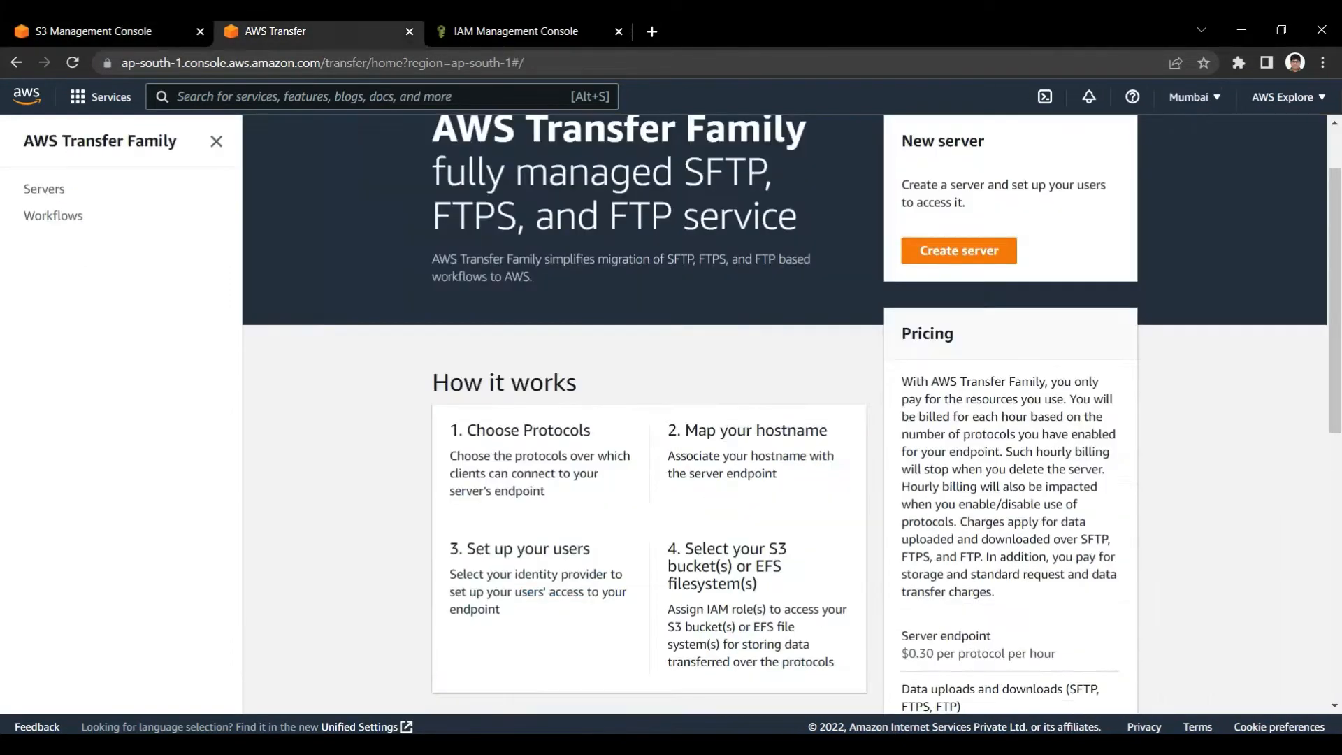
scroll(784, 414, up, 1)
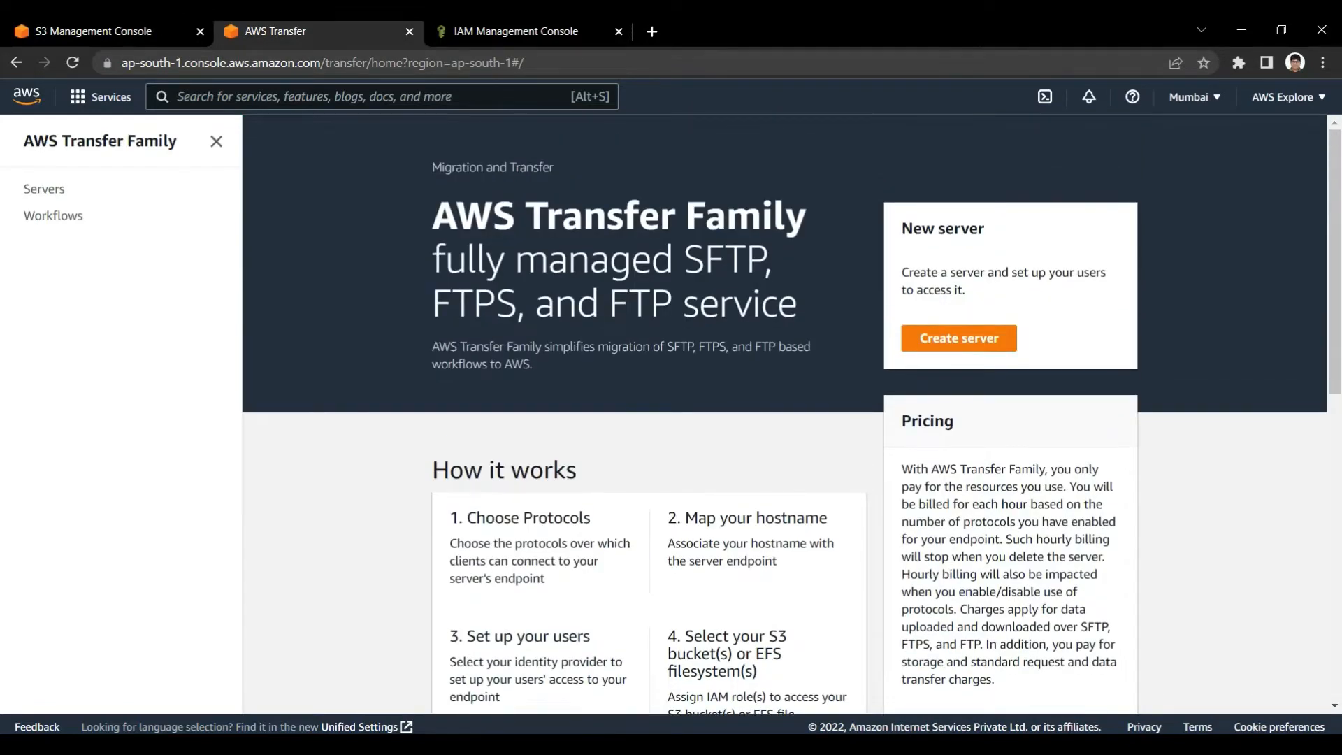
click(959, 337)
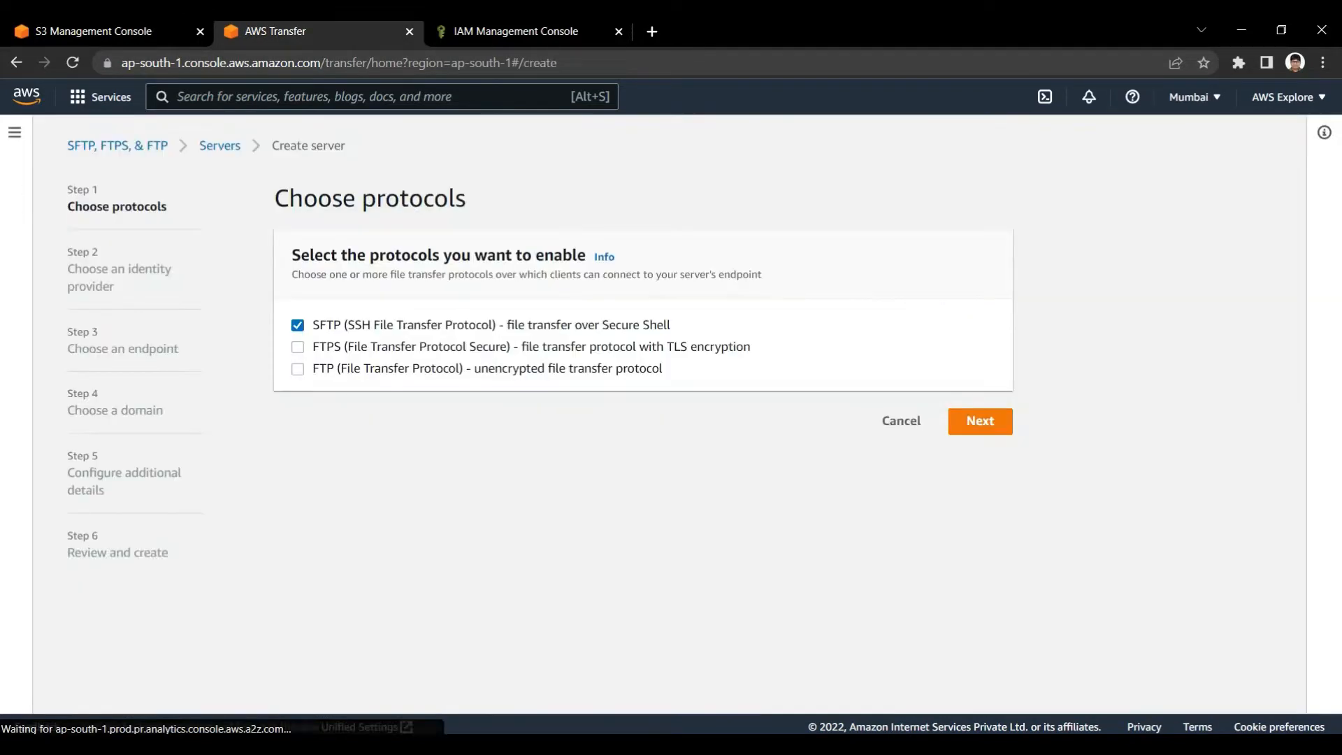
drag(275, 199, 423, 199)
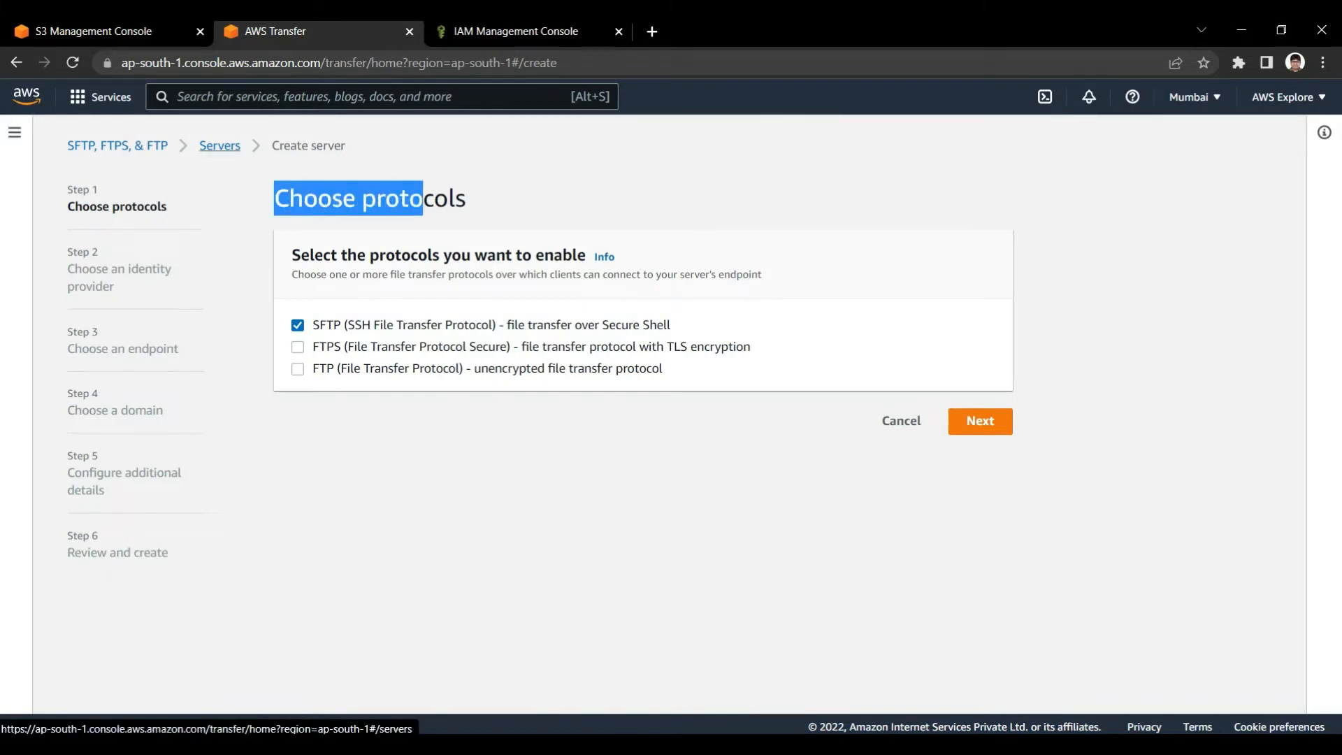
click(220, 146)
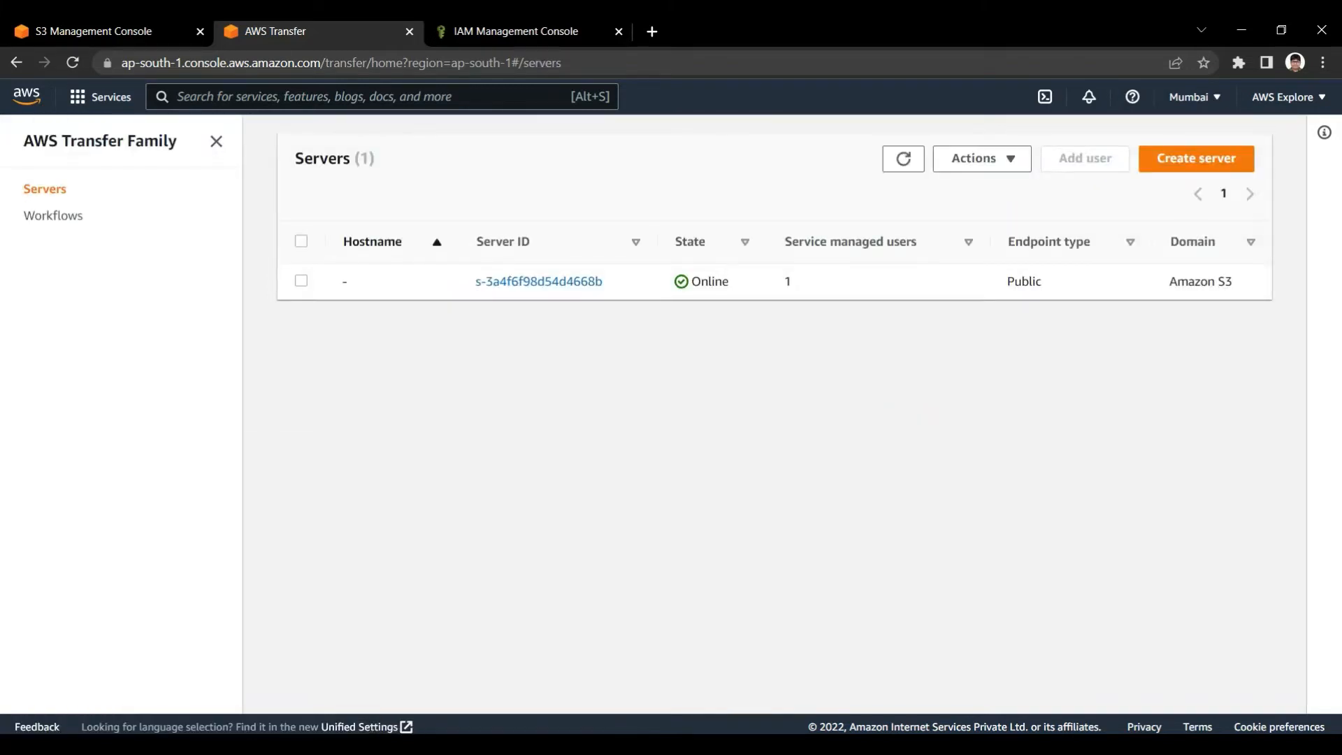
click(100, 140)
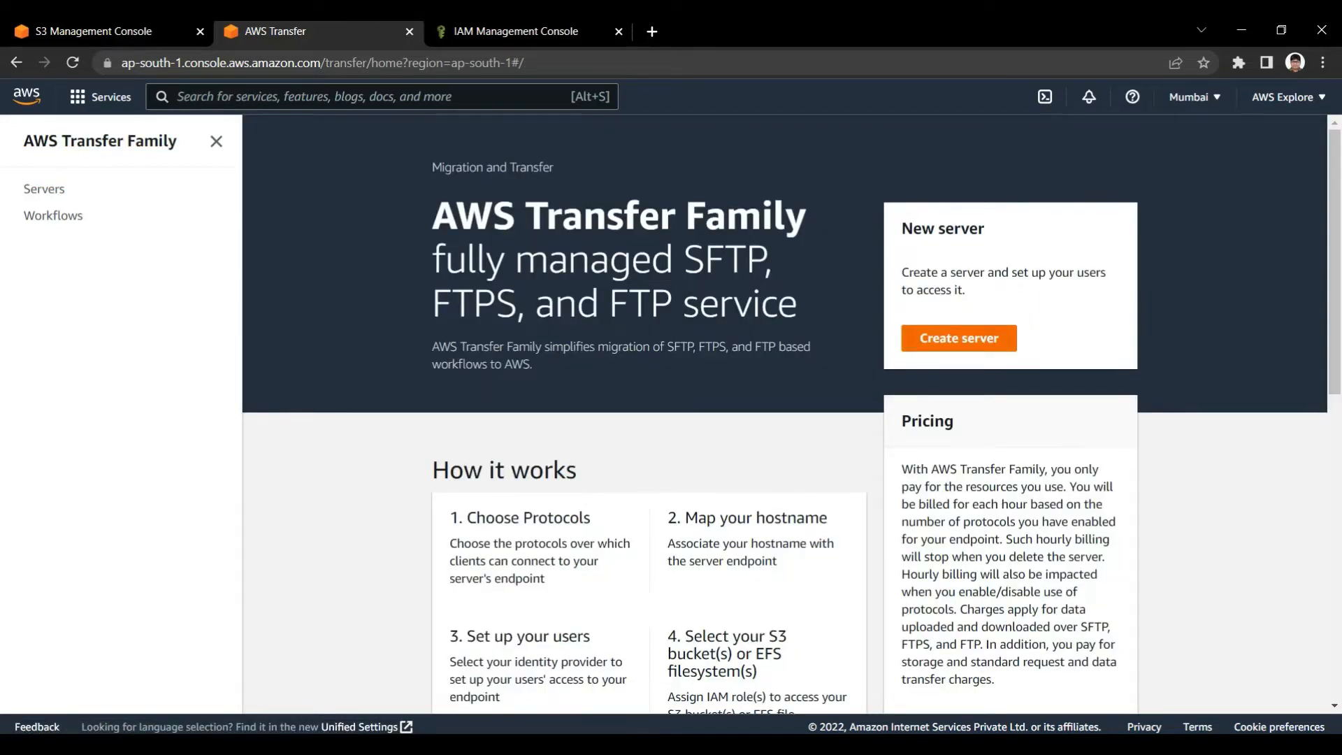
Start a new server with SFTP as the only protocol and Service managed as the identity provider
click(959, 338)
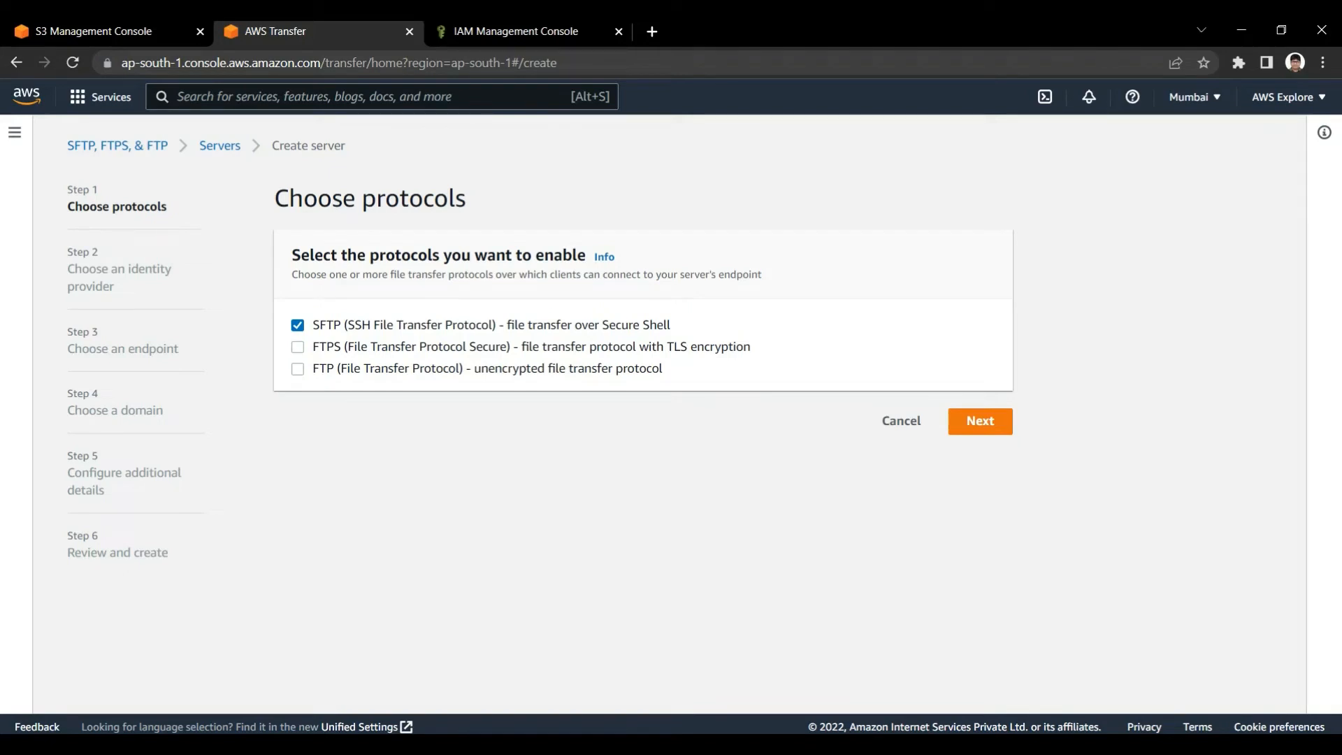
click(298, 325)
click(297, 325)
click(980, 421)
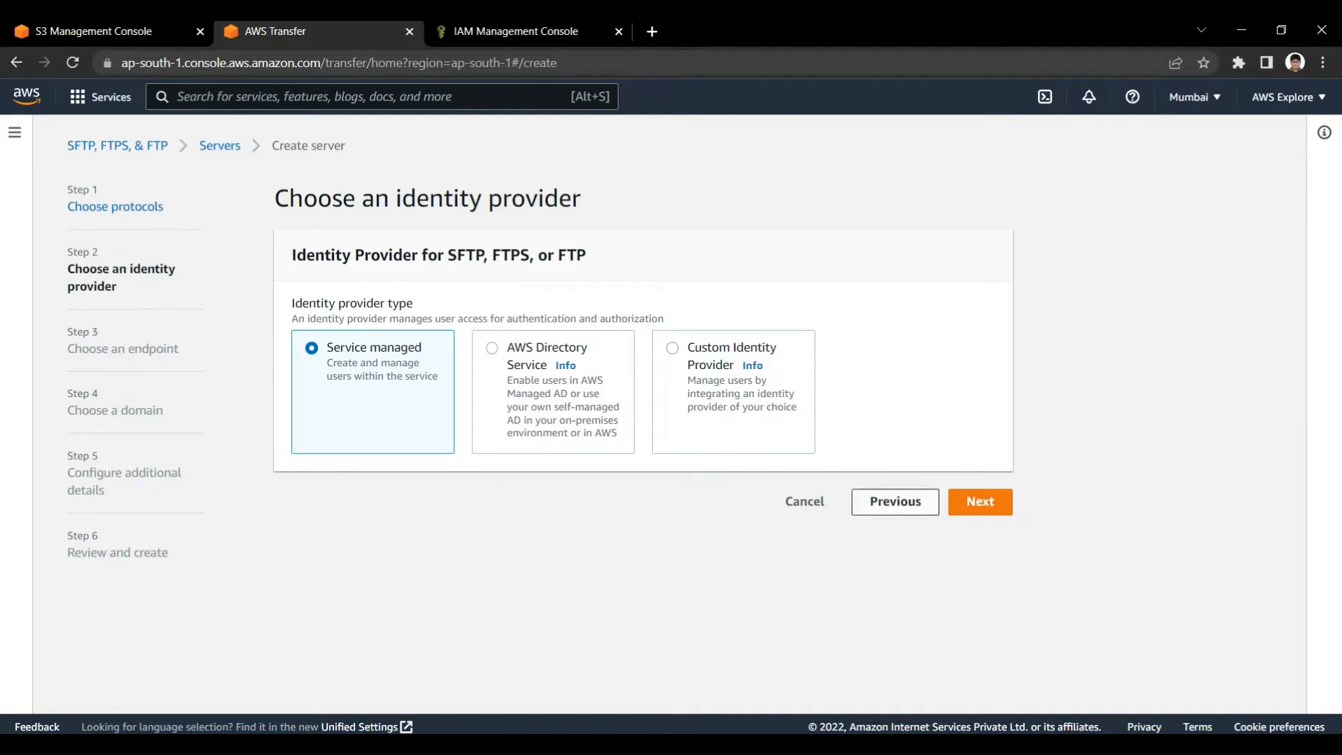
click(980, 501)
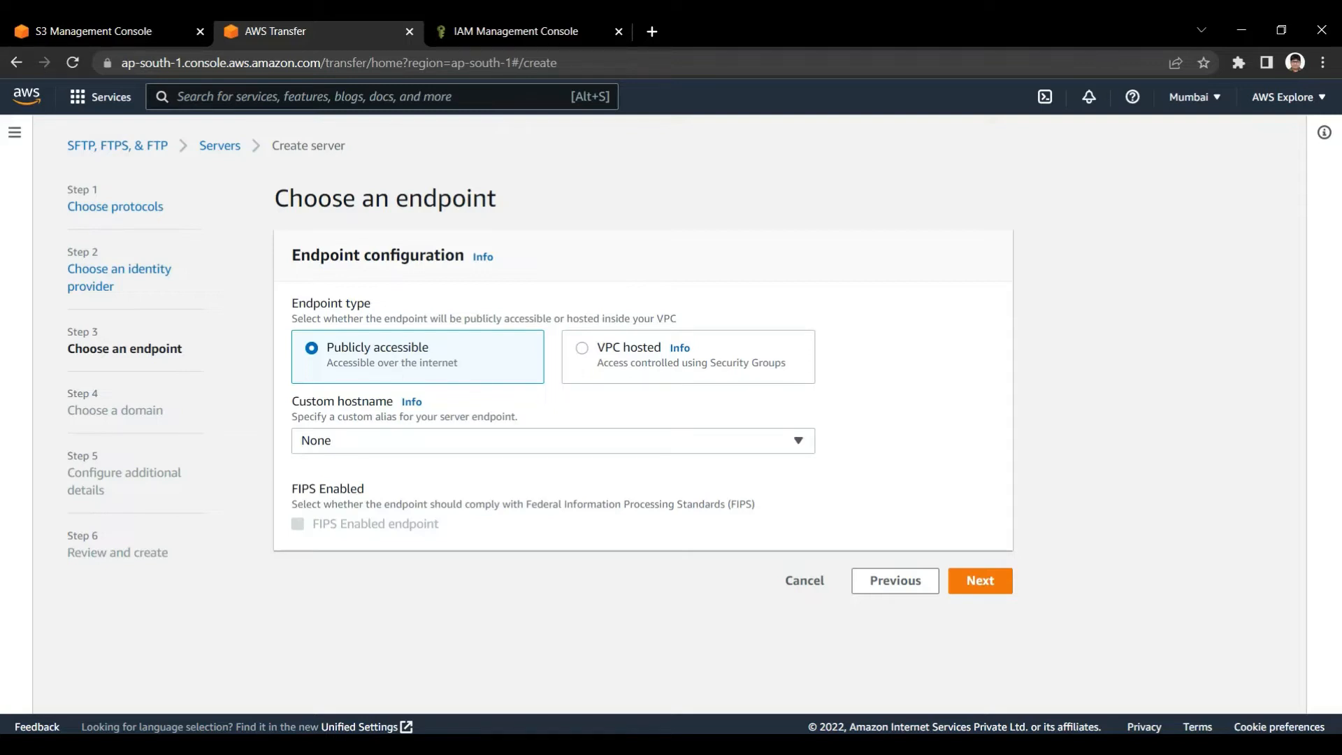
Accept a publicly accessible endpoint without a custom hostname and Amazon S3 as the storage domain
click(553, 441)
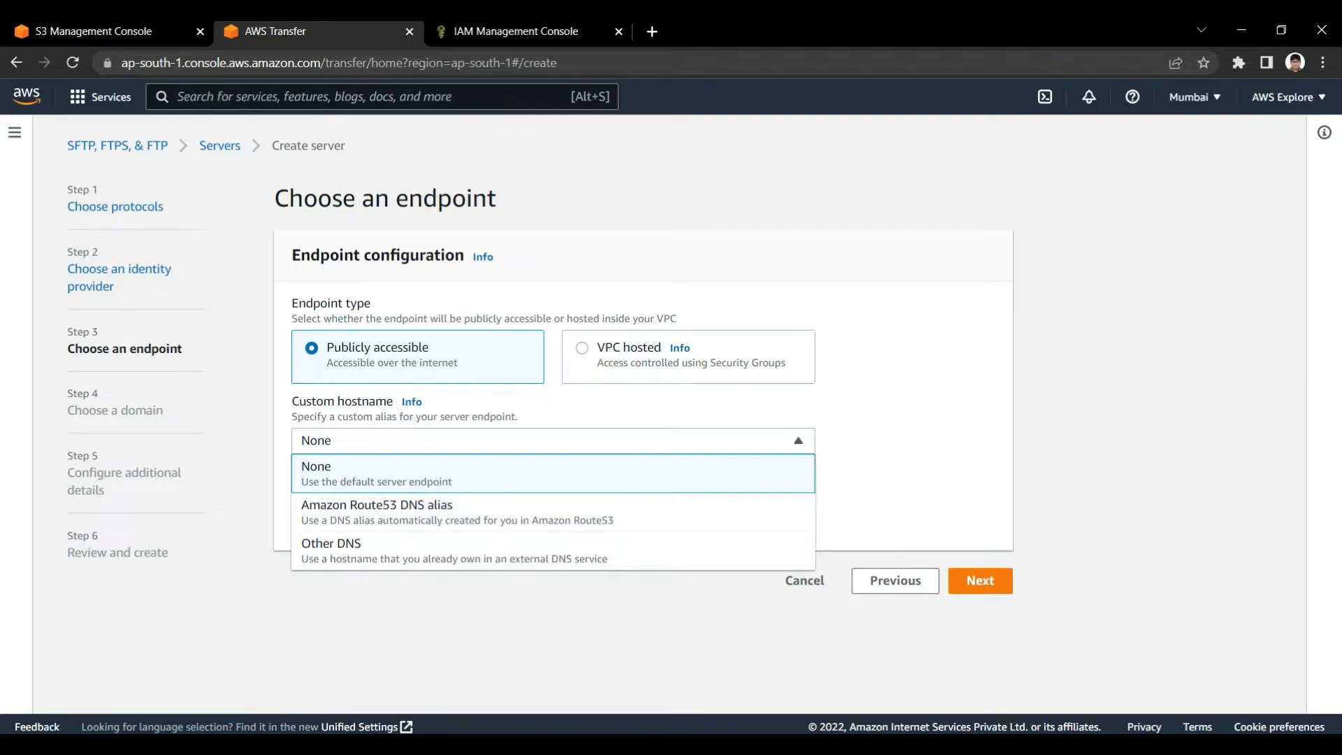
key(Escape)
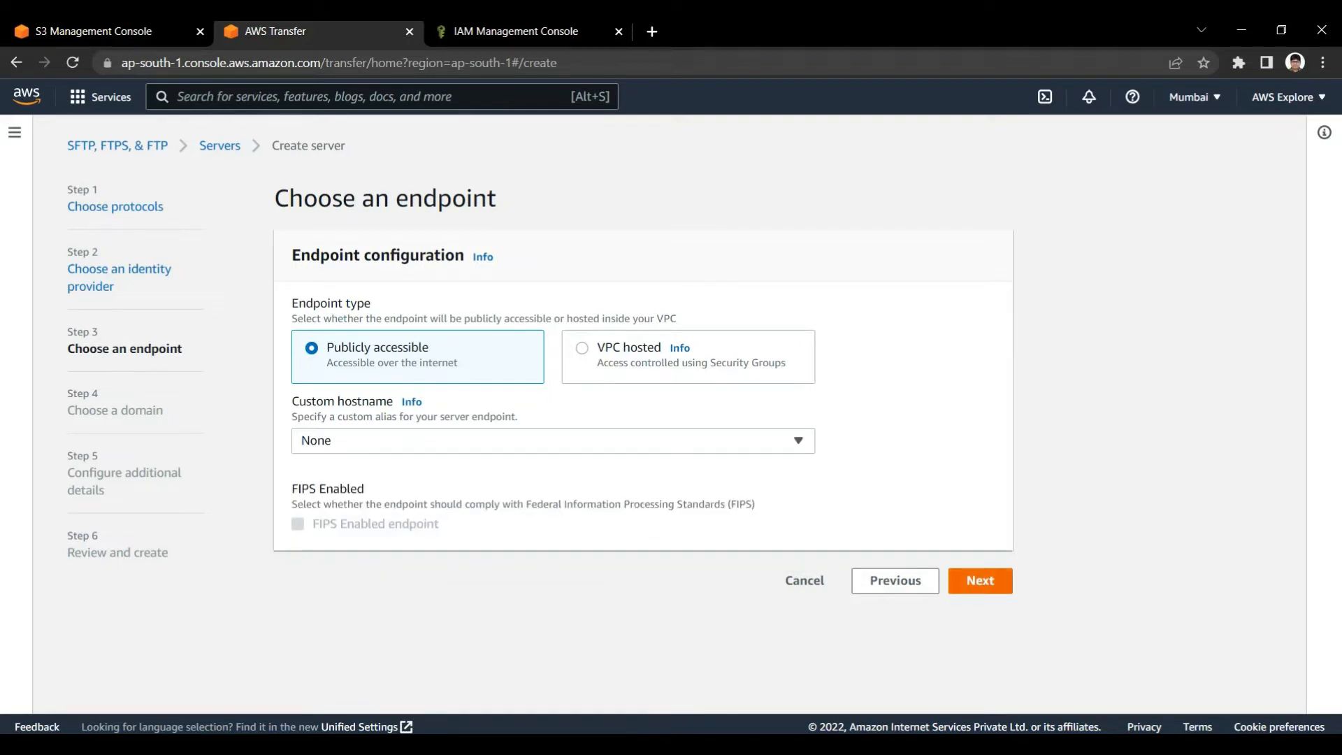
click(980, 580)
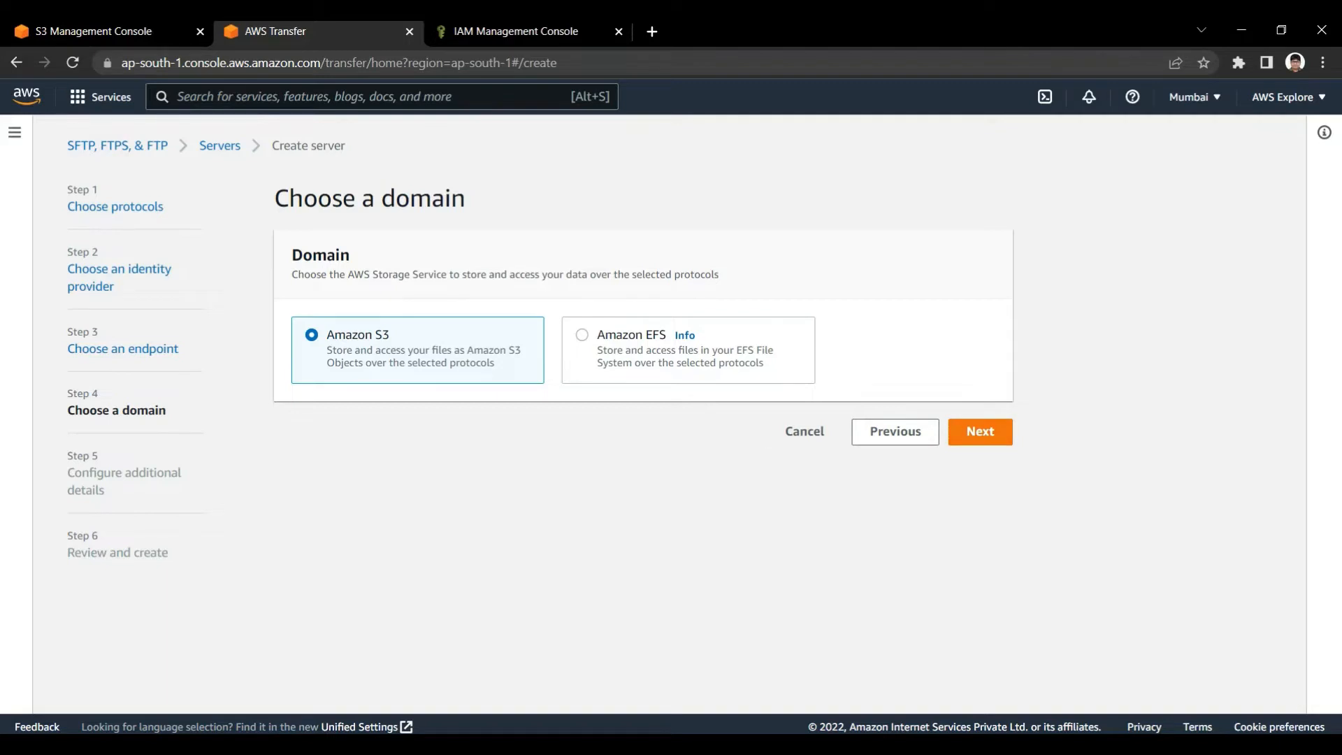
click(980, 432)
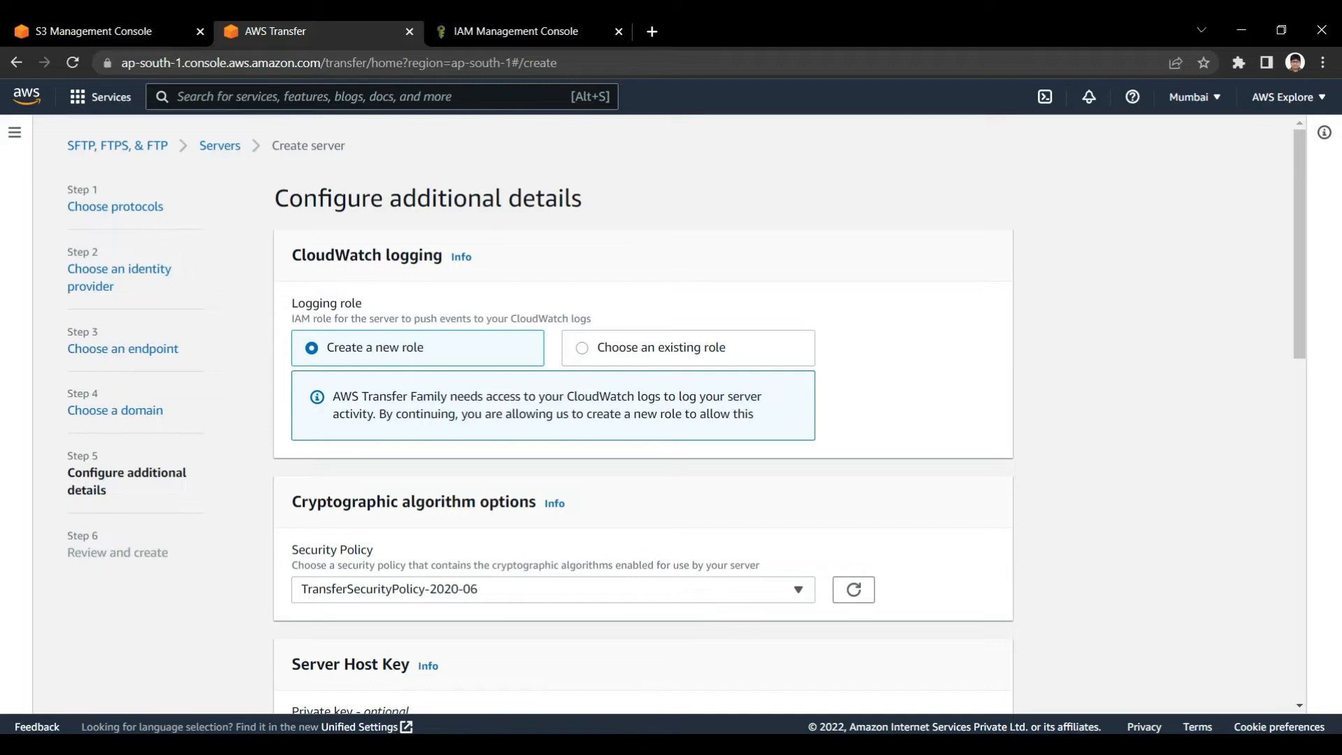
Keep the new CloudWatch logging role and set the security policy to TransferSecurityPolicy-2022-03
scroll(671, 420, down, 1)
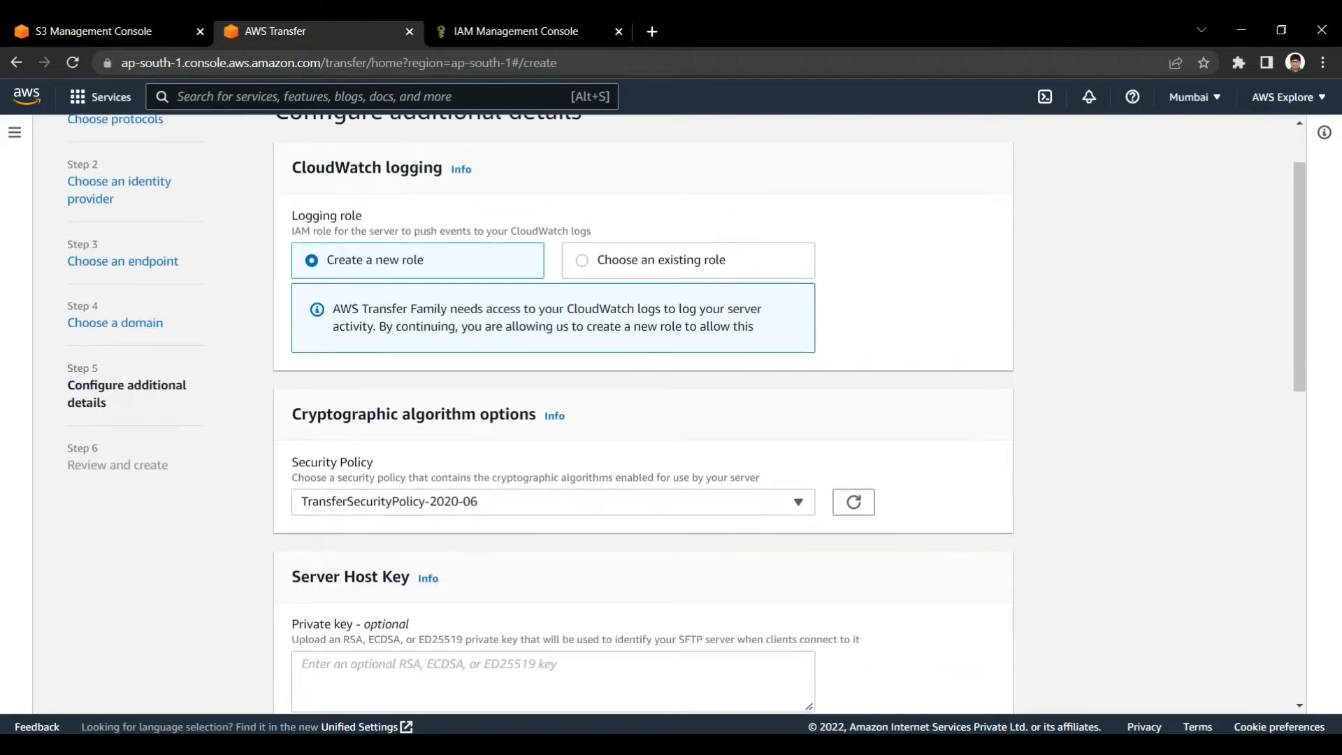
scroll(671, 419, down, 1)
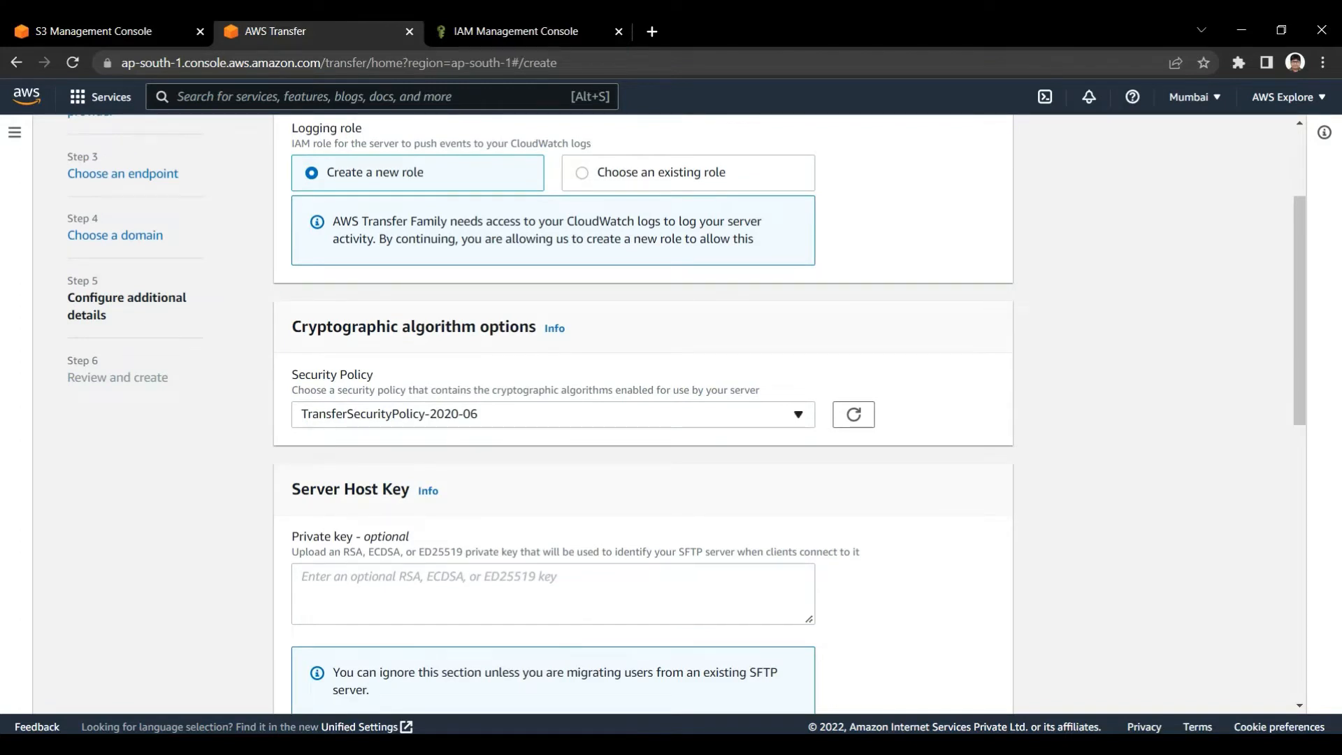
click(552, 415)
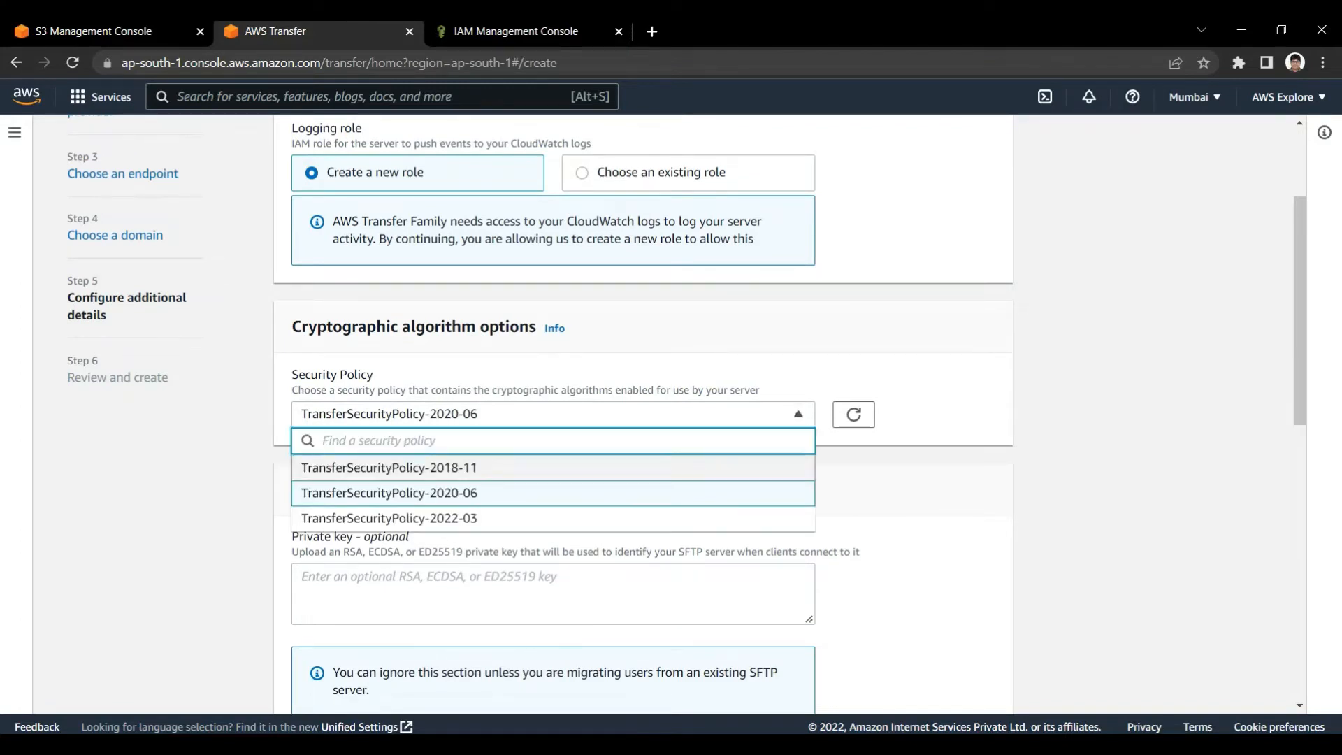
click(552, 519)
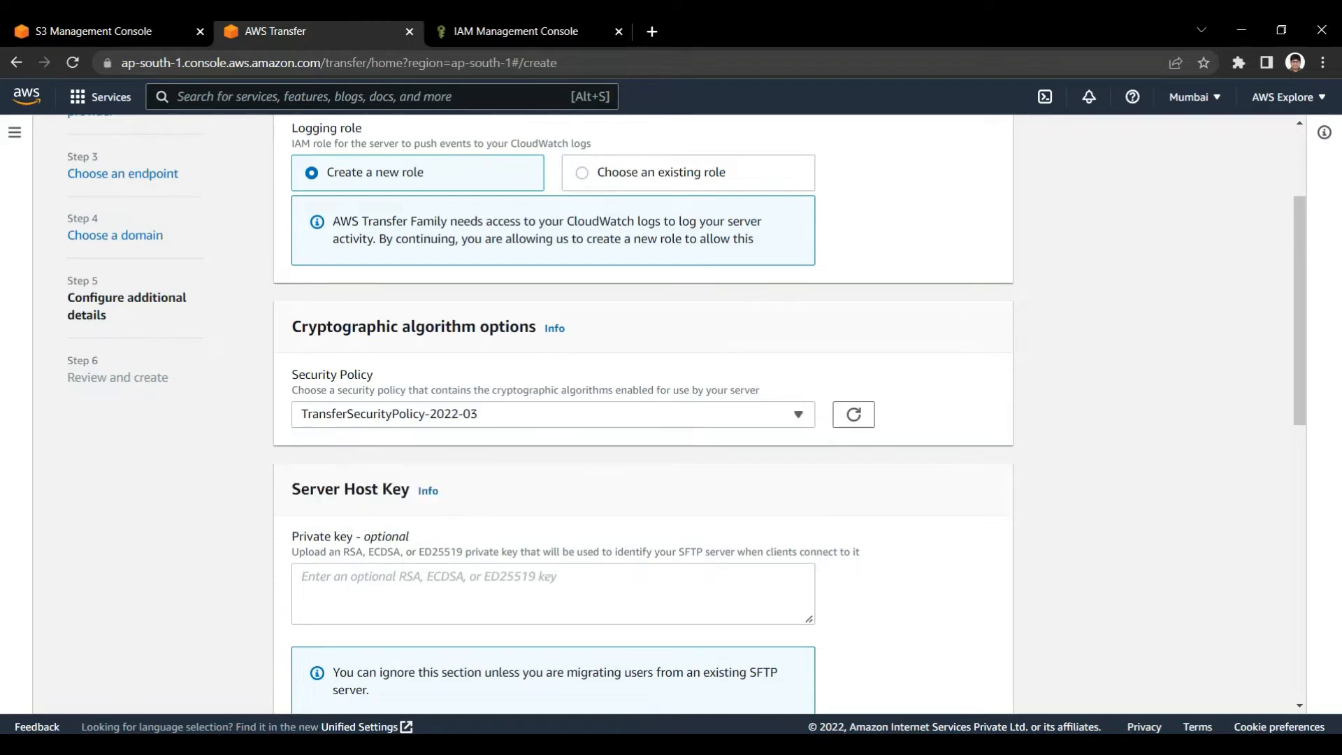
Leave the host key, tags, managed workflows and display banner empty and continue to the review stage
scroll(644, 420, down, 2)
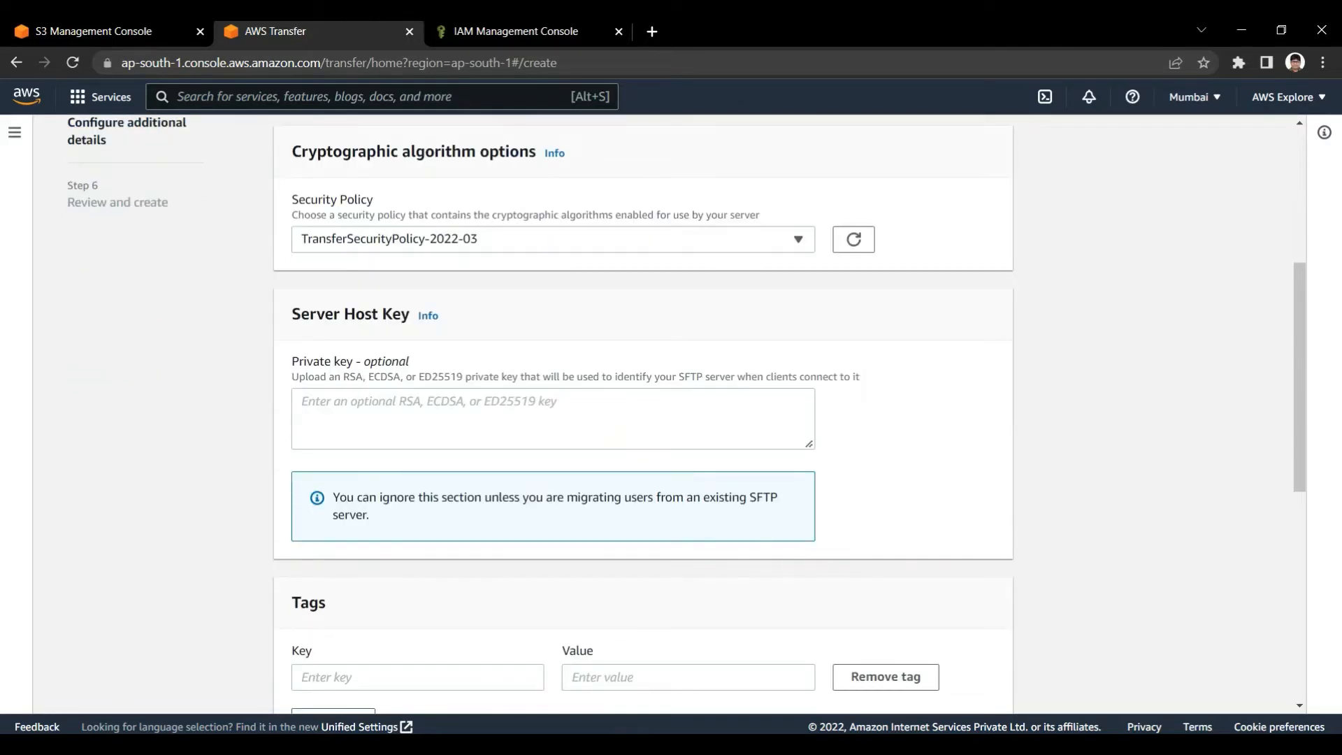
scroll(643, 420, down, 1)
scroll(643, 419, down, 1)
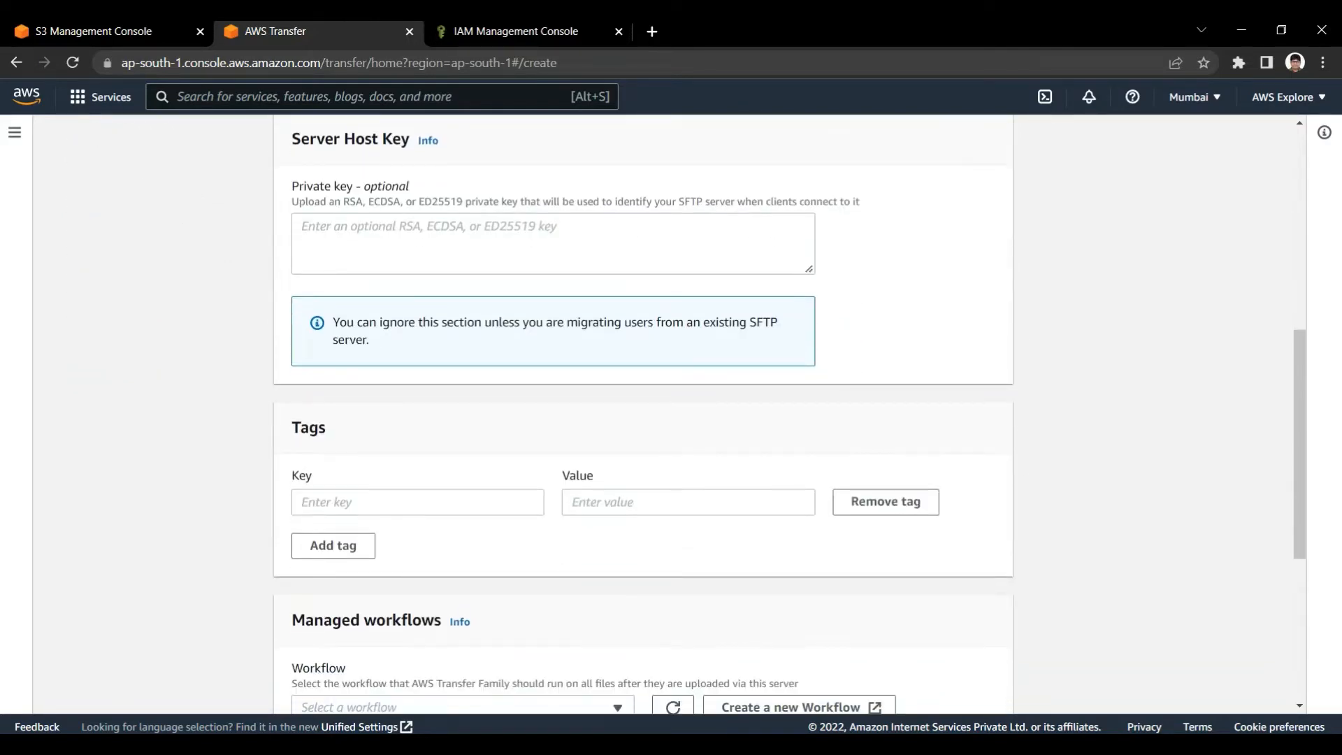
scroll(643, 420, down, 2)
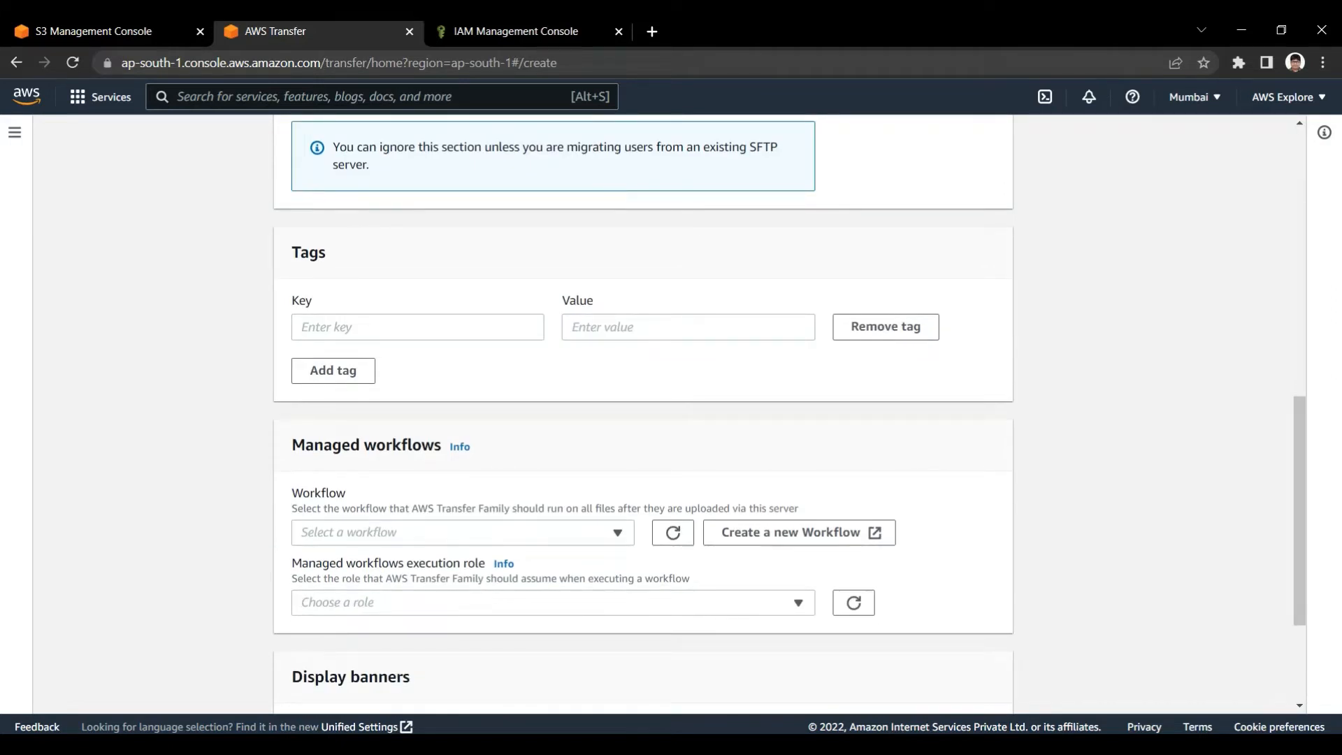
scroll(643, 413, up, 3)
scroll(643, 413, down, 1)
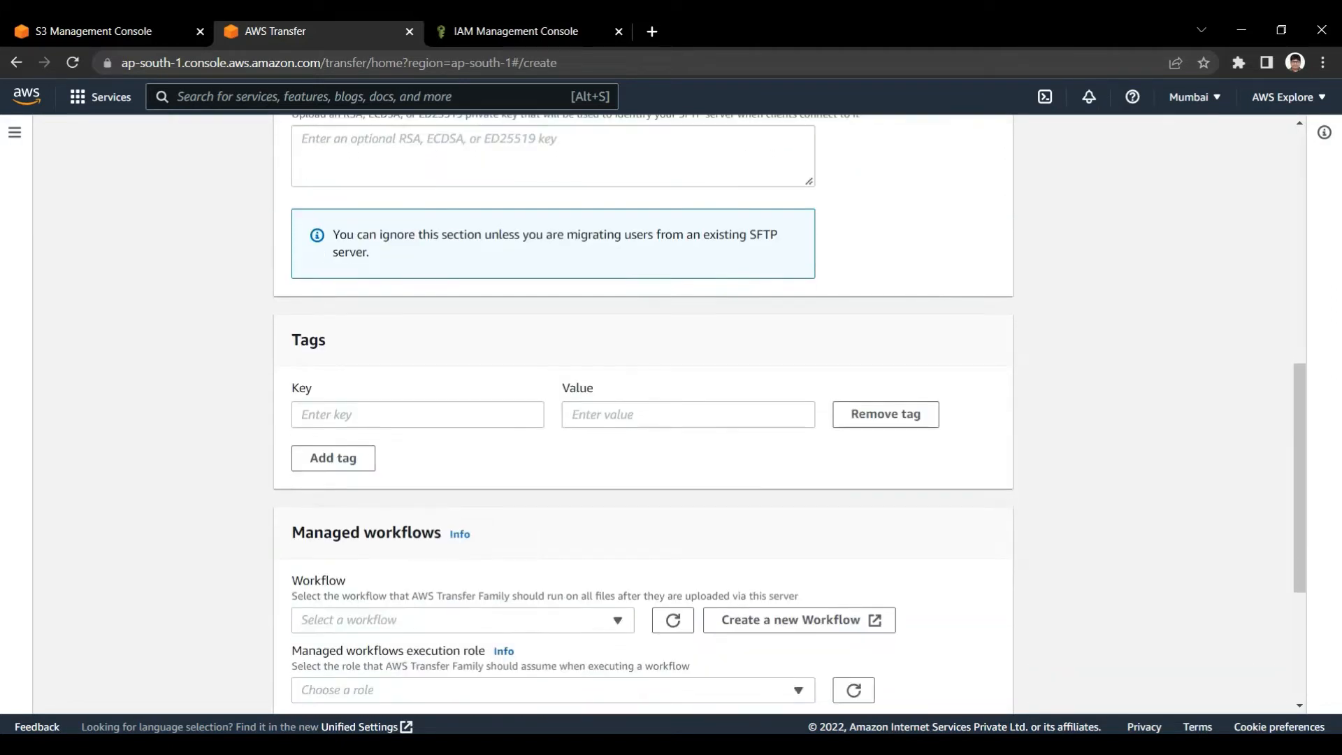
scroll(643, 412, down, 2)
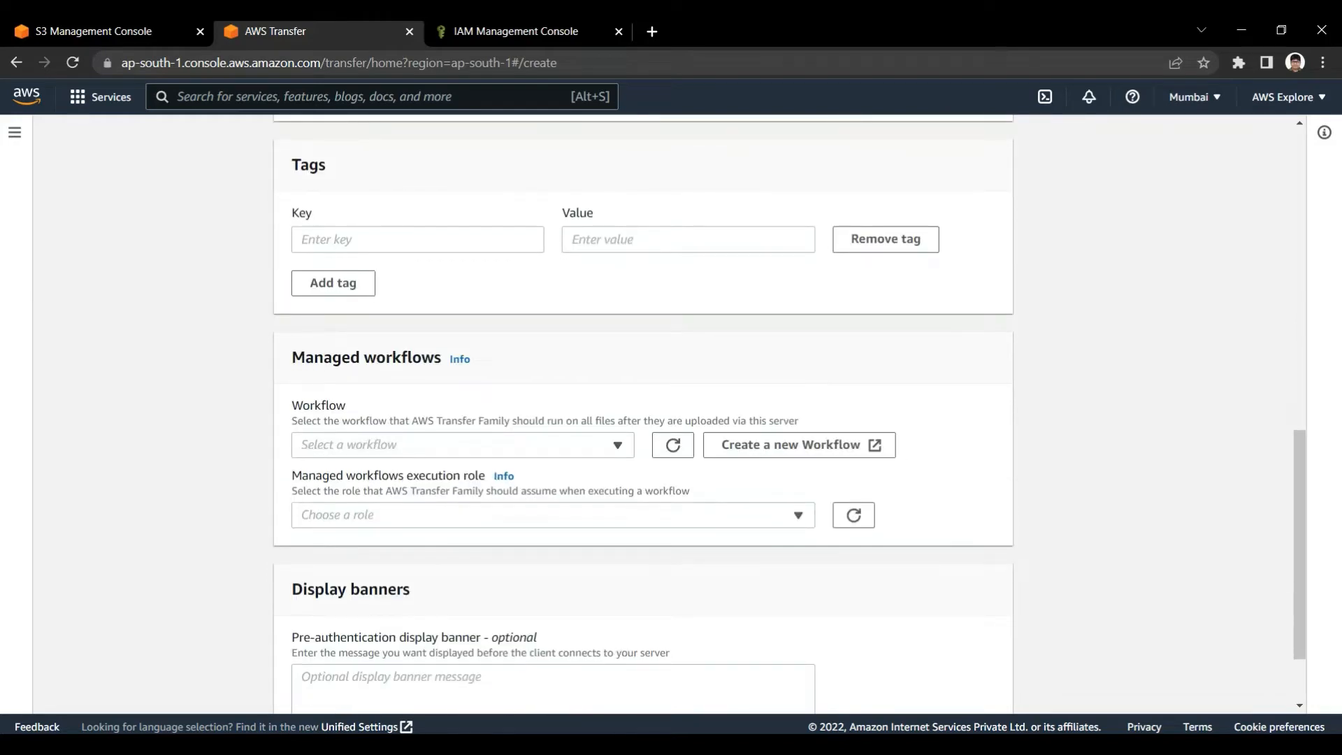
scroll(643, 413, down, 2)
scroll(643, 413, up, 2)
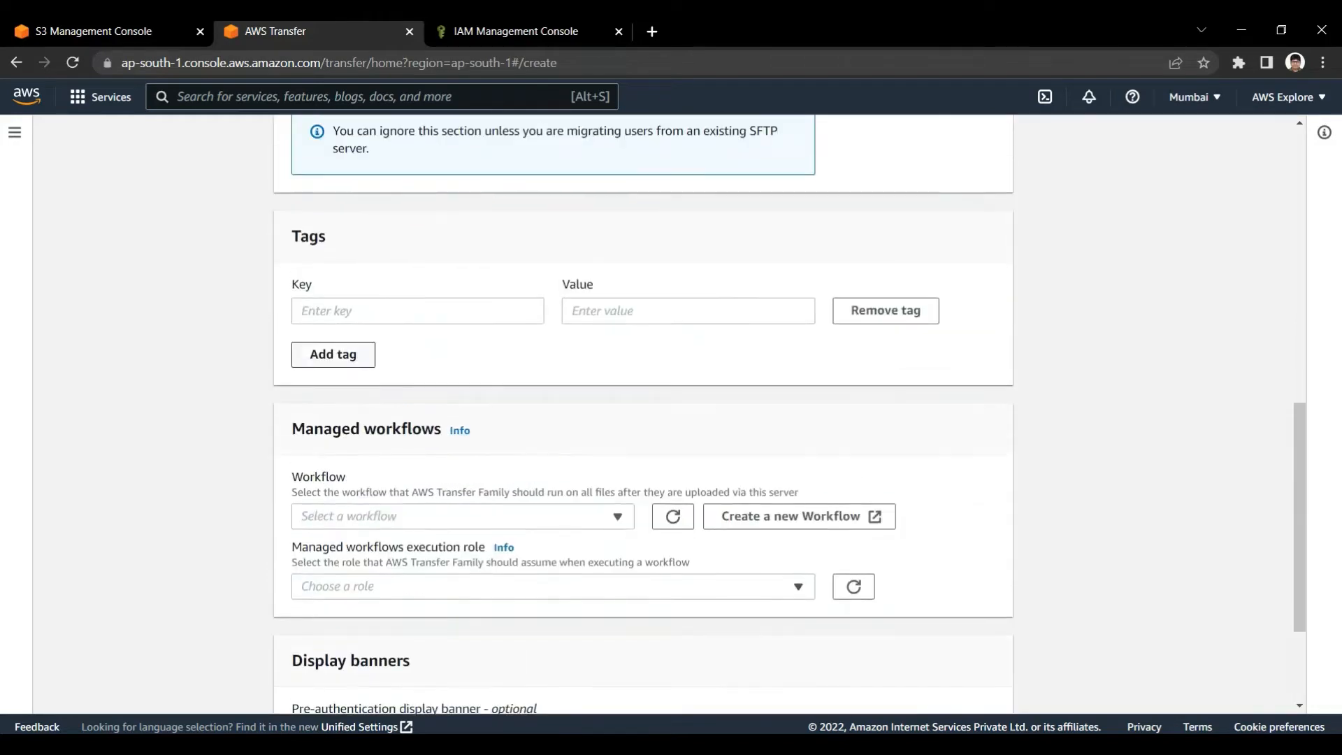
scroll(643, 413, down, 2)
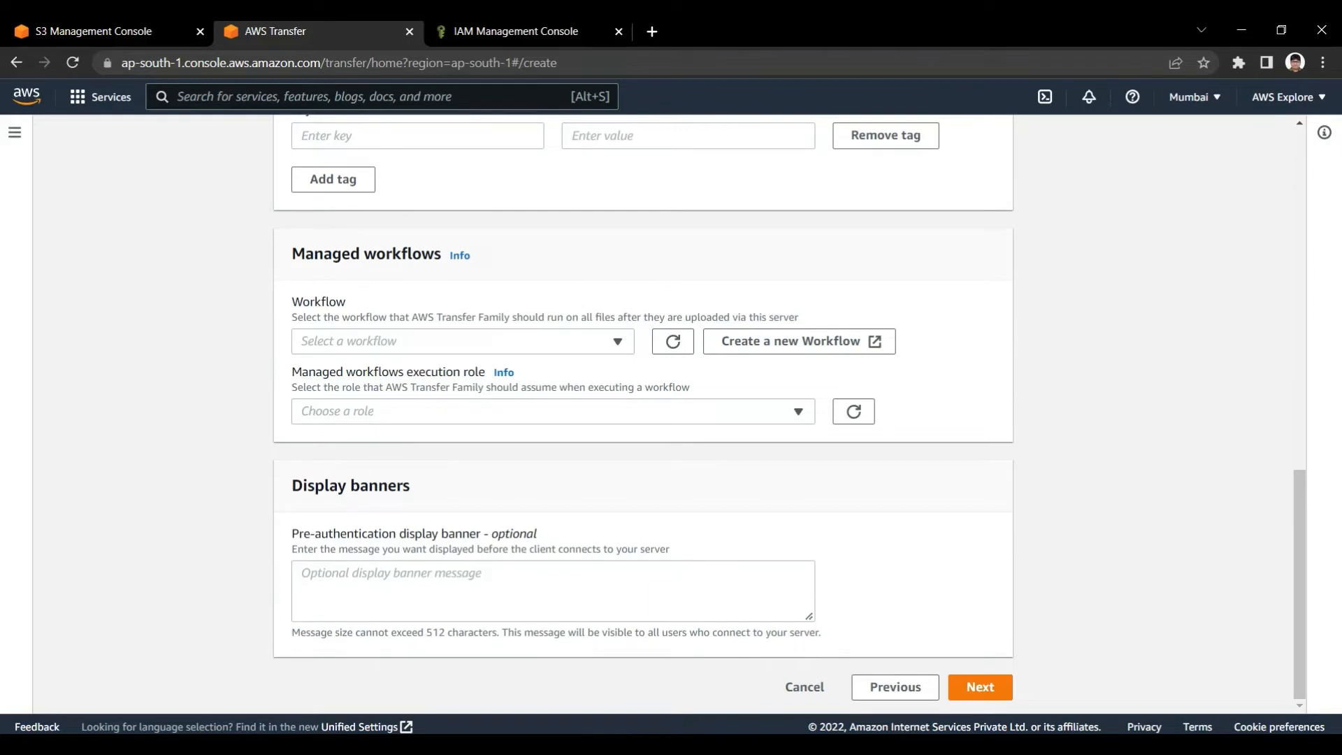
click(980, 686)
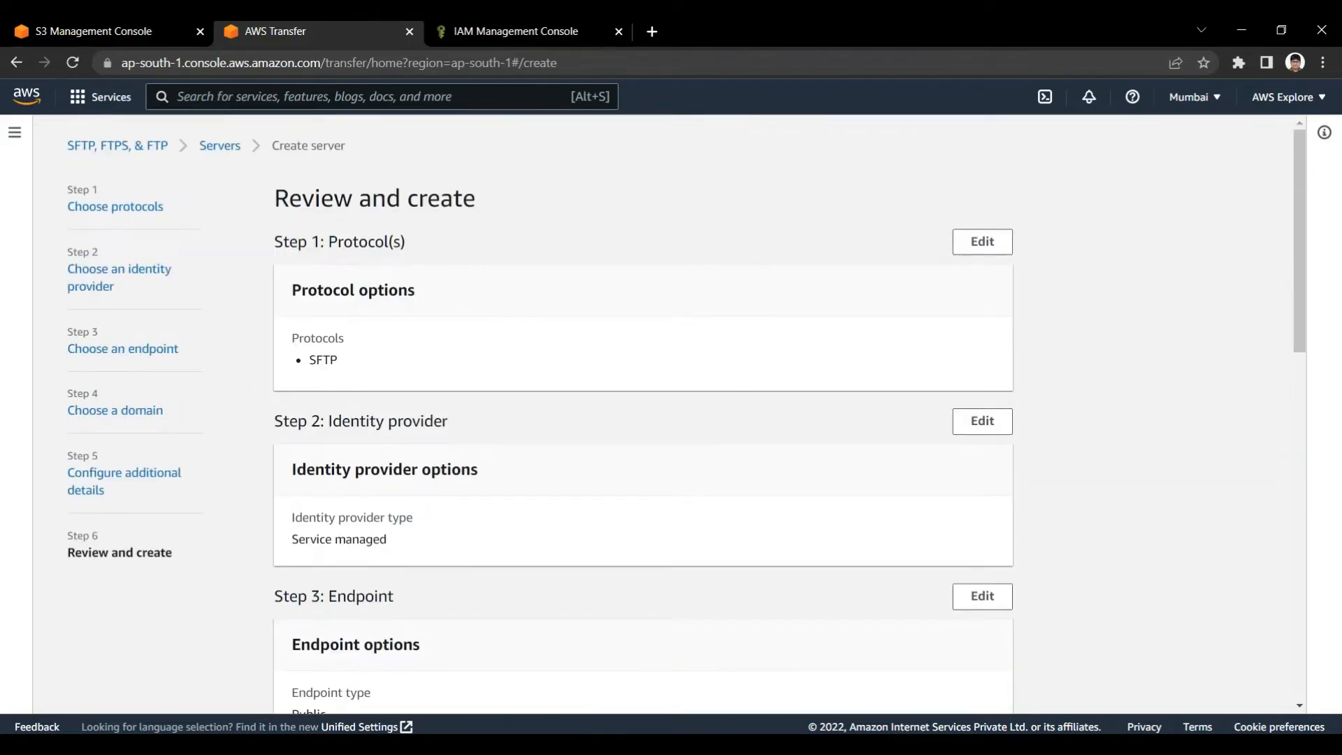
Review the protocol, identity provider, endpoint, domain and additional settings, and create the server
scroll(643, 412, down, 13)
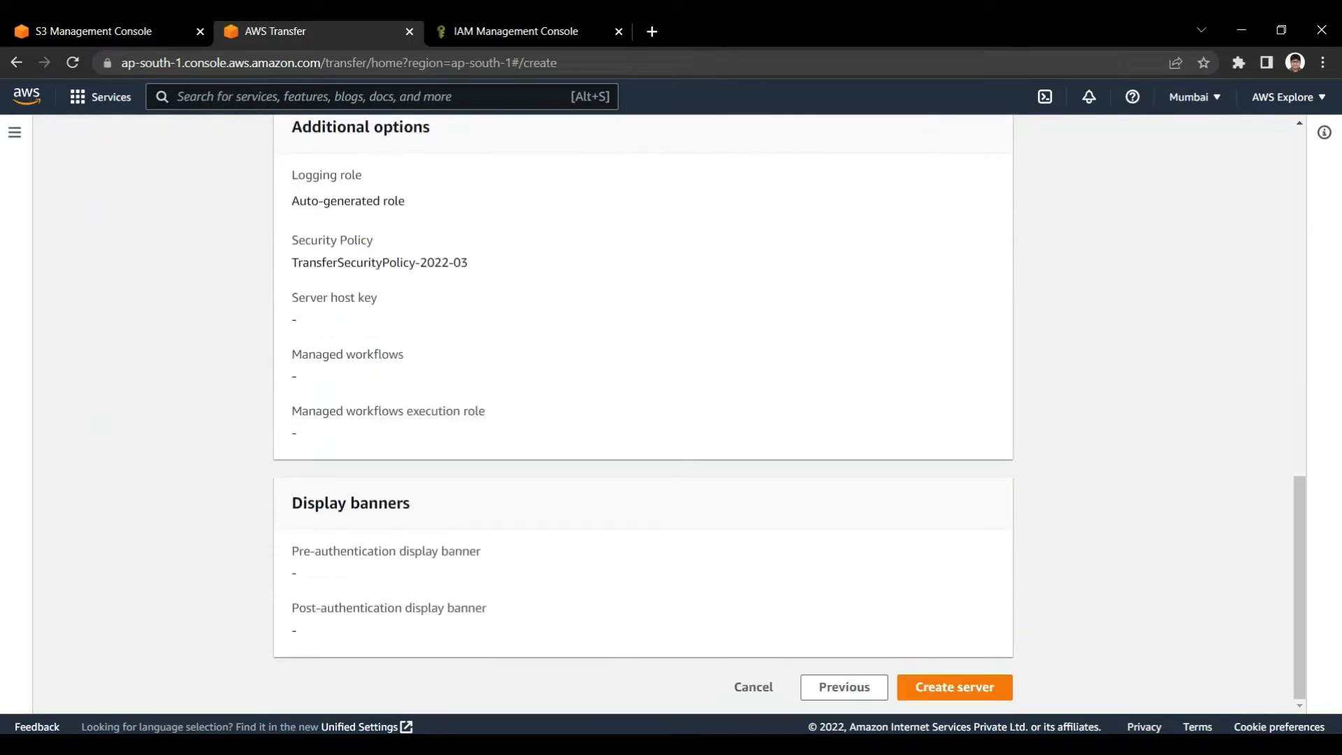
scroll(643, 413, up, 13)
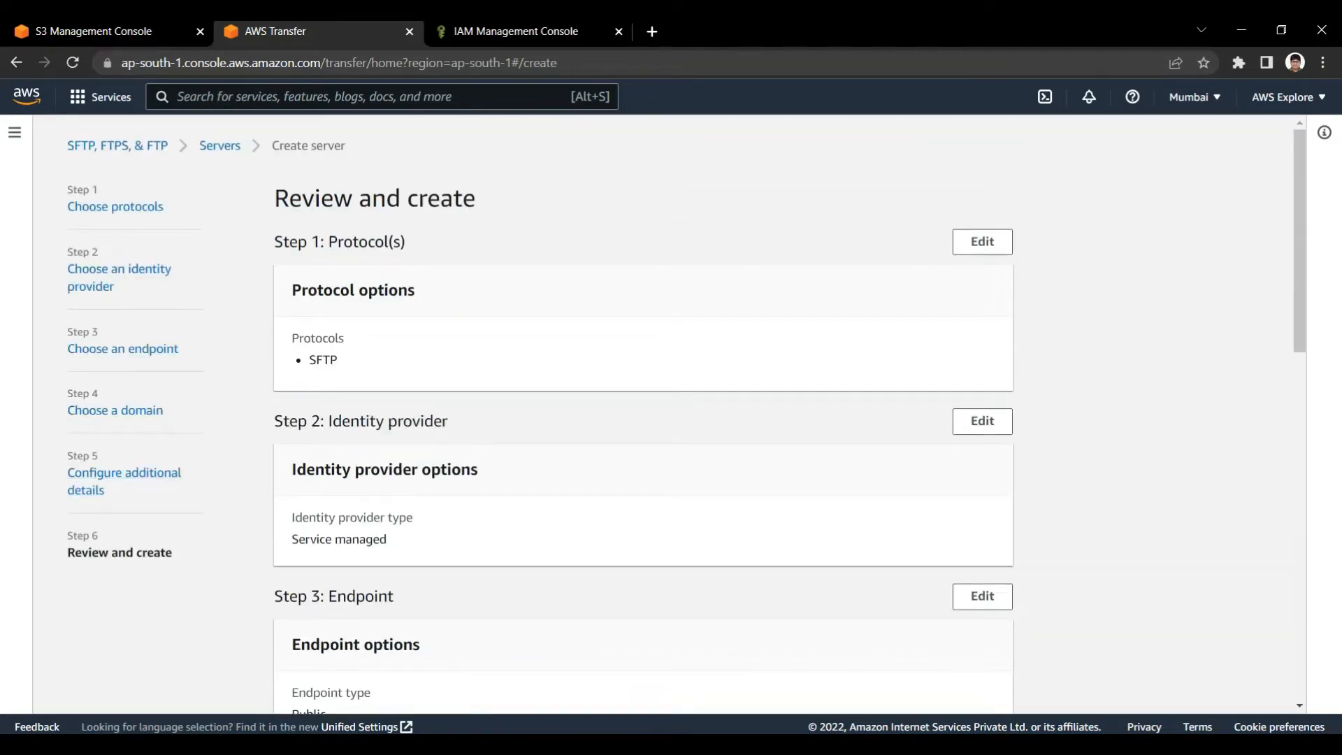
scroll(643, 412, down, 5)
scroll(643, 413, up, 5)
scroll(643, 413, down, 13)
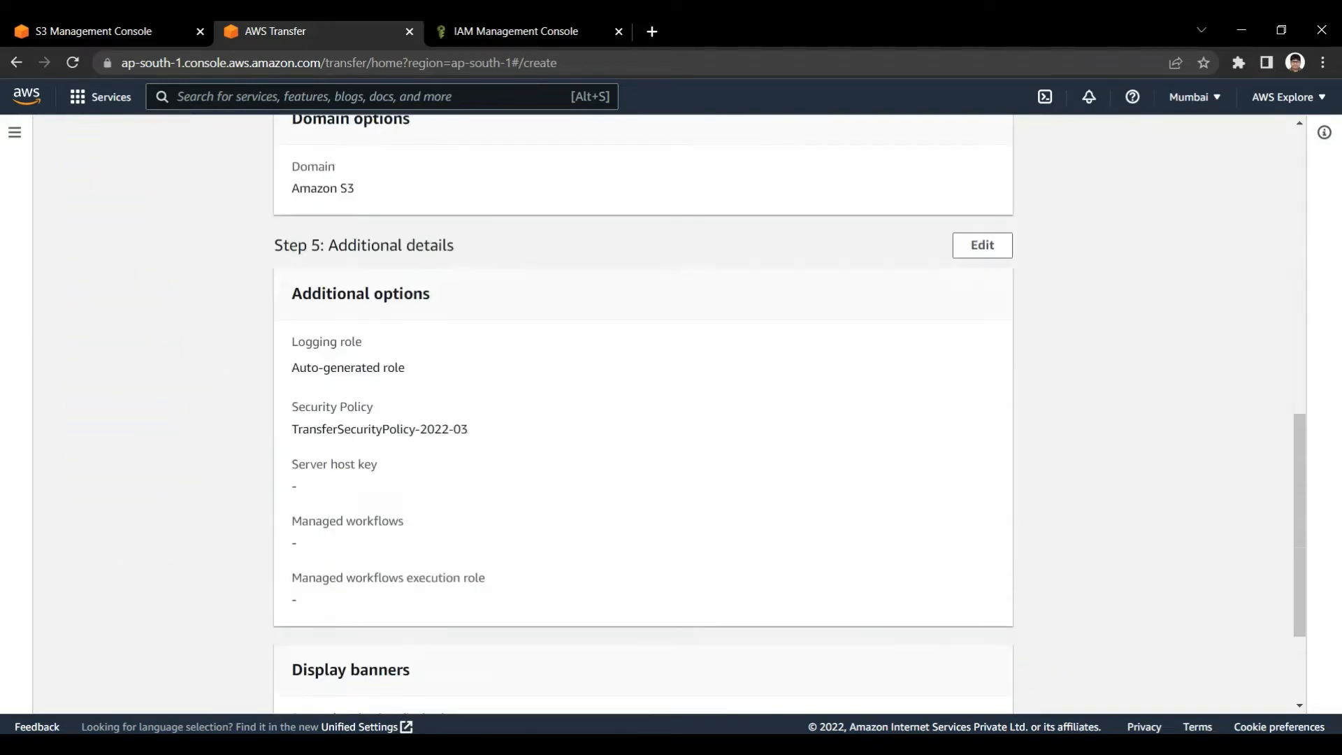
click(954, 687)
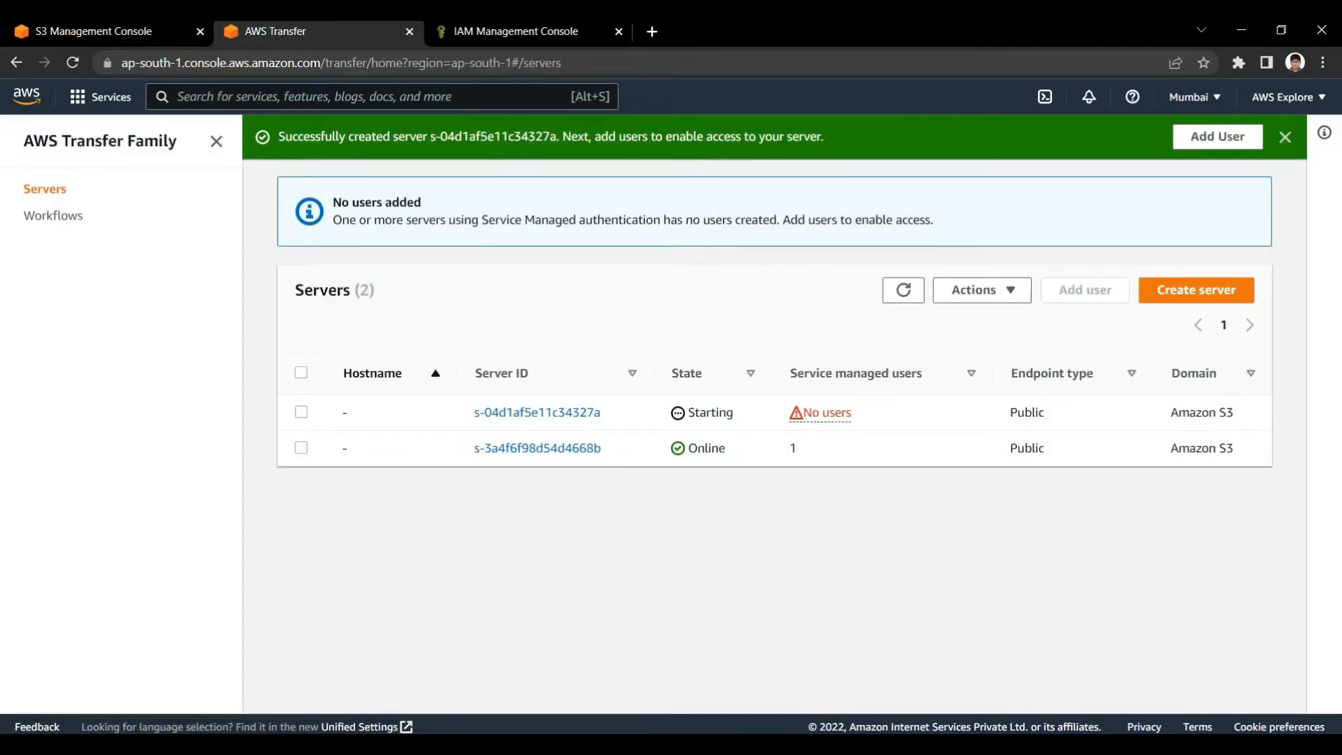
Compare the state and service managed users of the new and existing servers in the list
drag(471, 448, 796, 448)
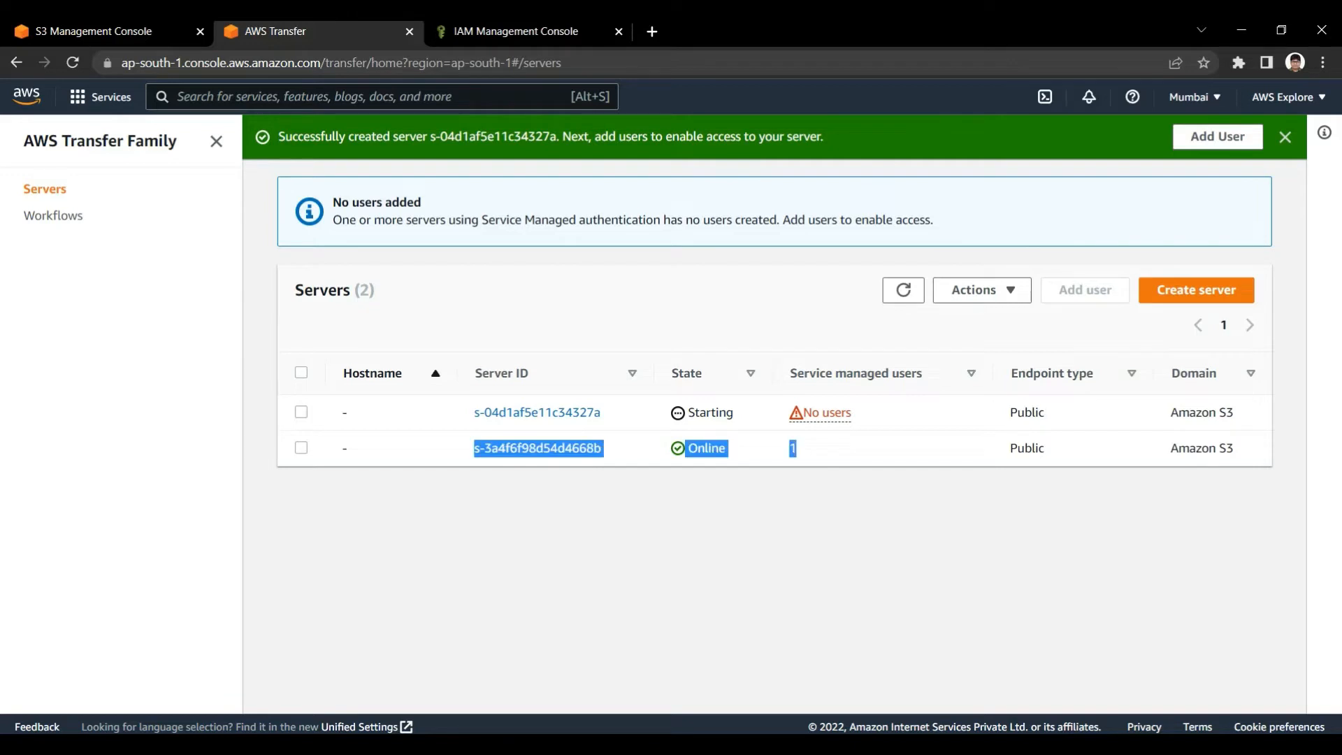
click(795, 517)
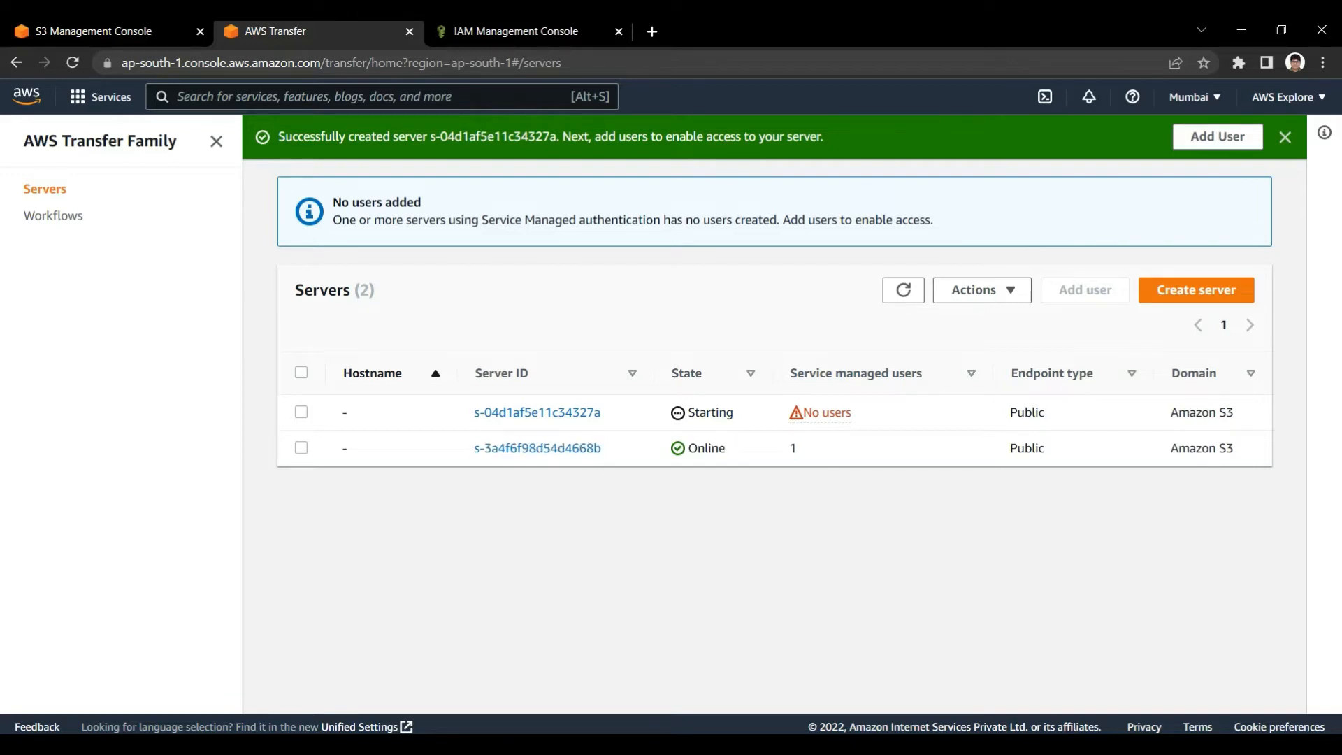
drag(688, 413, 735, 413)
click(734, 413)
click(734, 414)
drag(688, 413, 735, 413)
click(734, 413)
double_click(697, 413)
click(697, 413)
Open the newly created server's details and examine its protocols and identity provider type
click(537, 413)
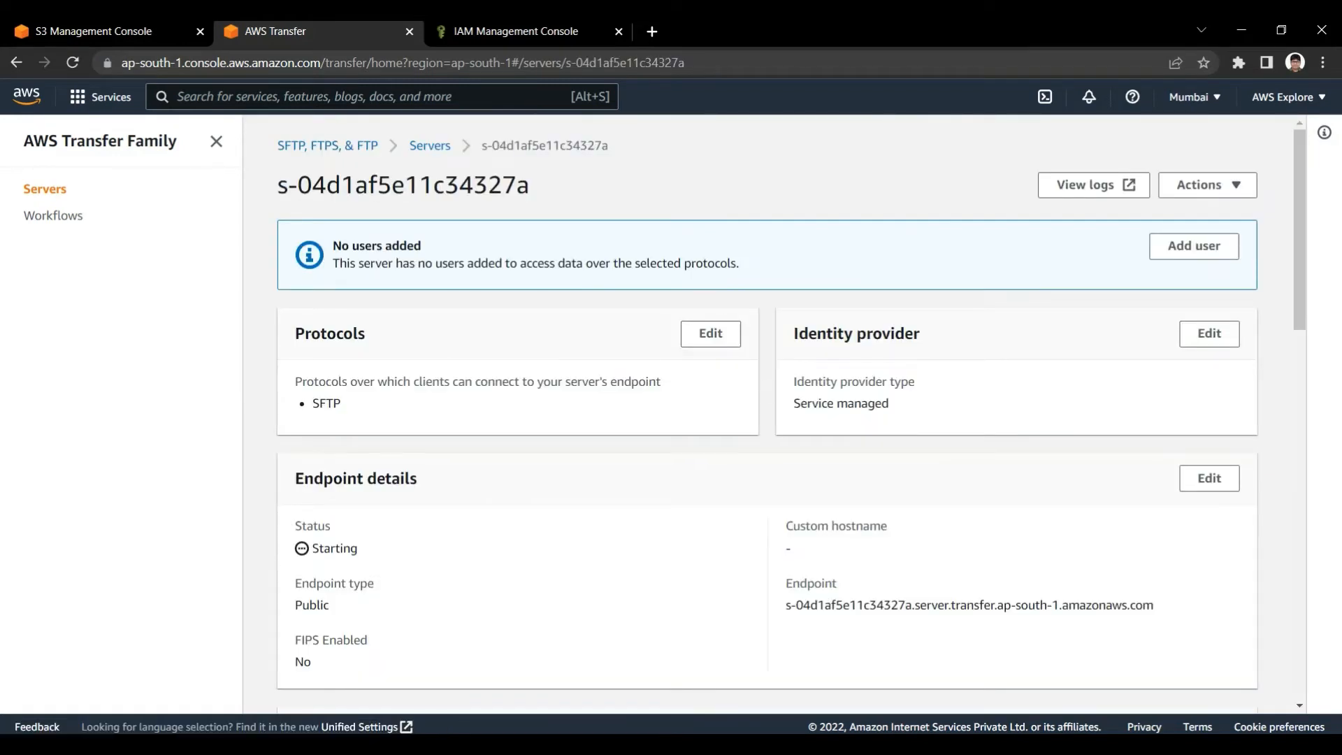
drag(295, 333, 349, 406)
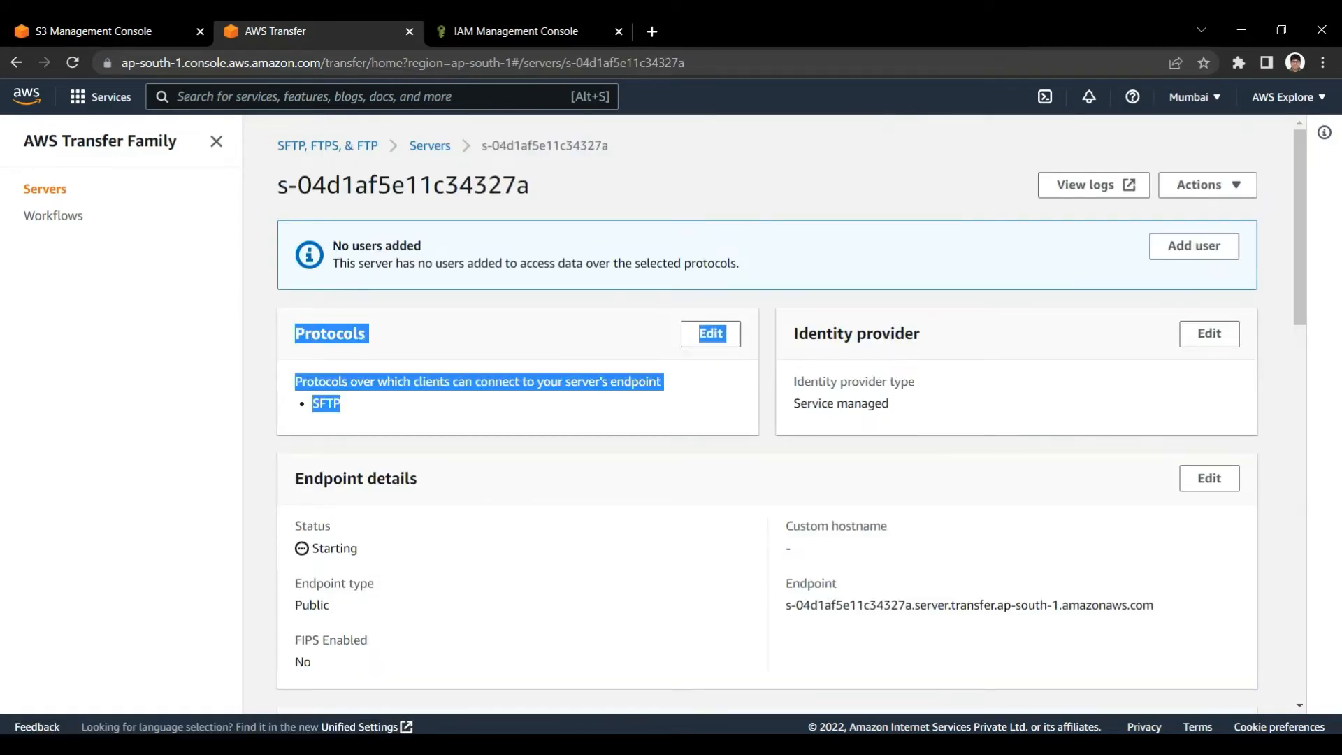
click(447, 412)
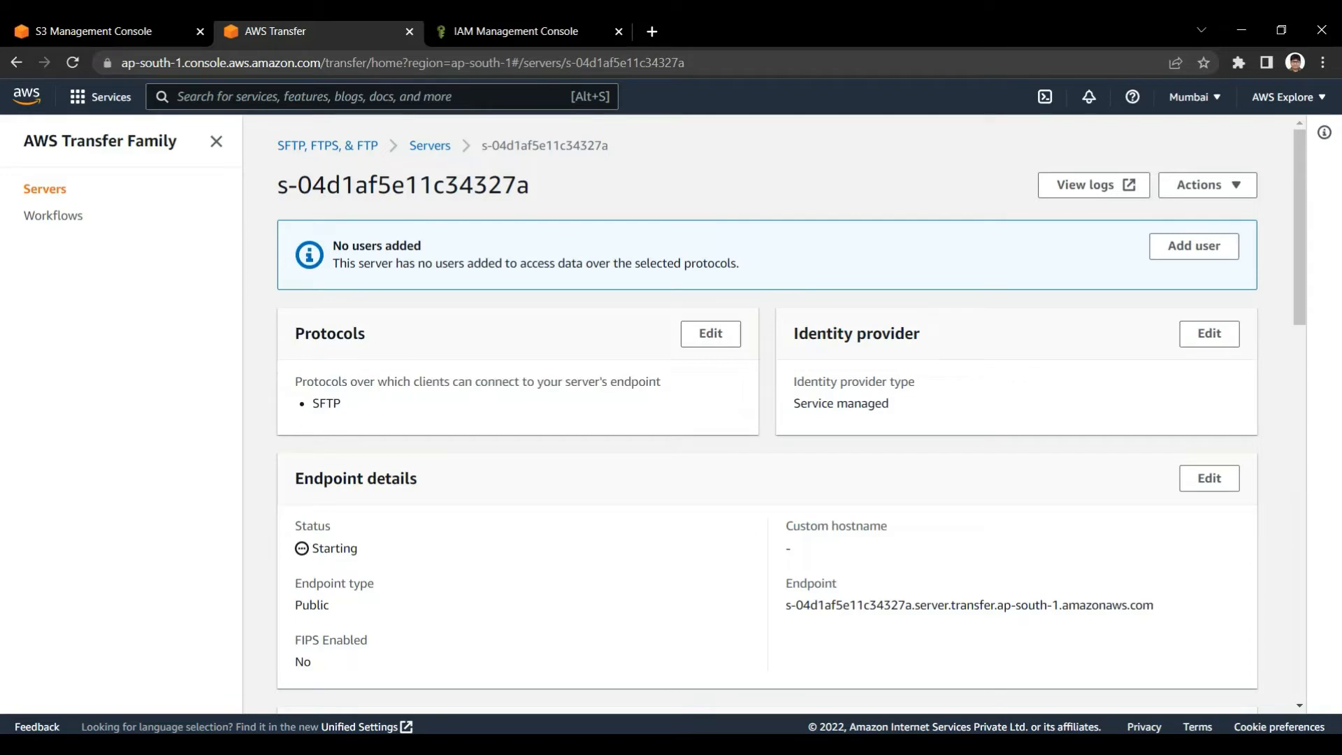
drag(793, 381, 891, 406)
click(908, 413)
drag(794, 403, 889, 404)
click(880, 409)
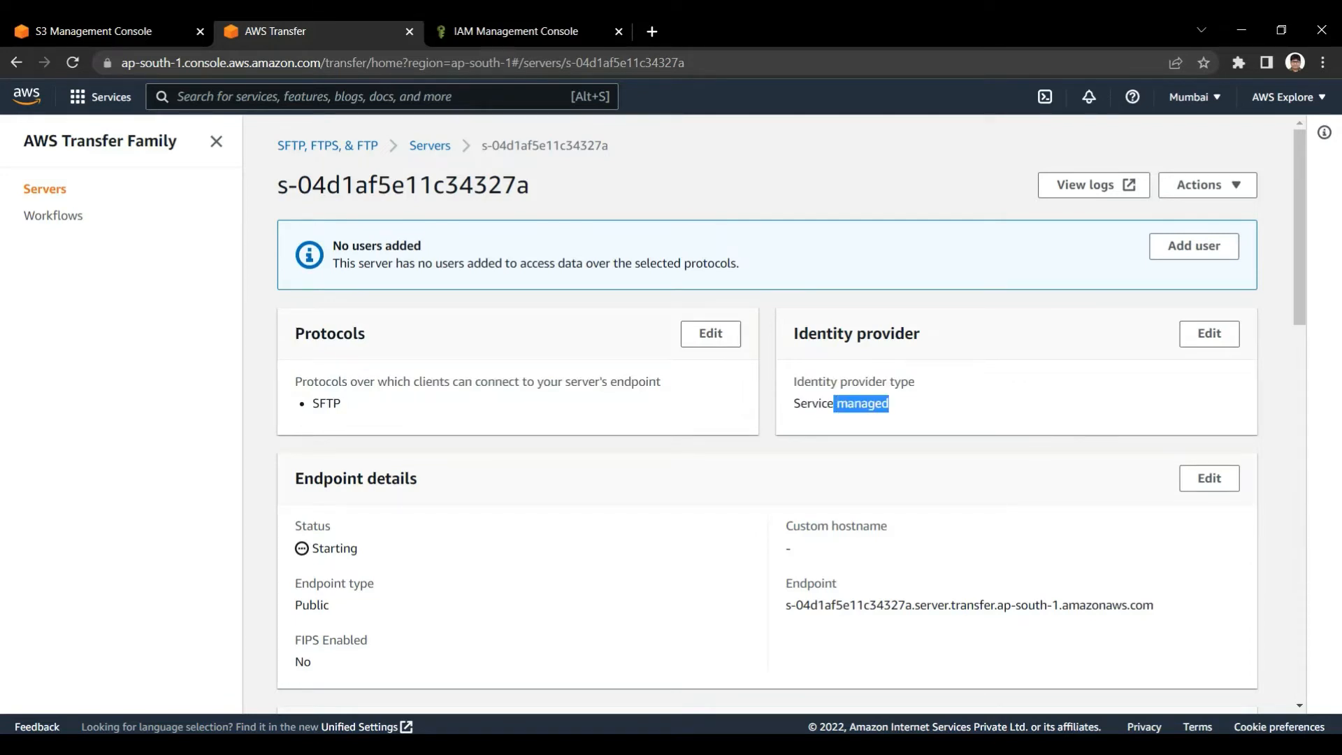
click(901, 409)
drag(808, 333, 895, 382)
click(909, 405)
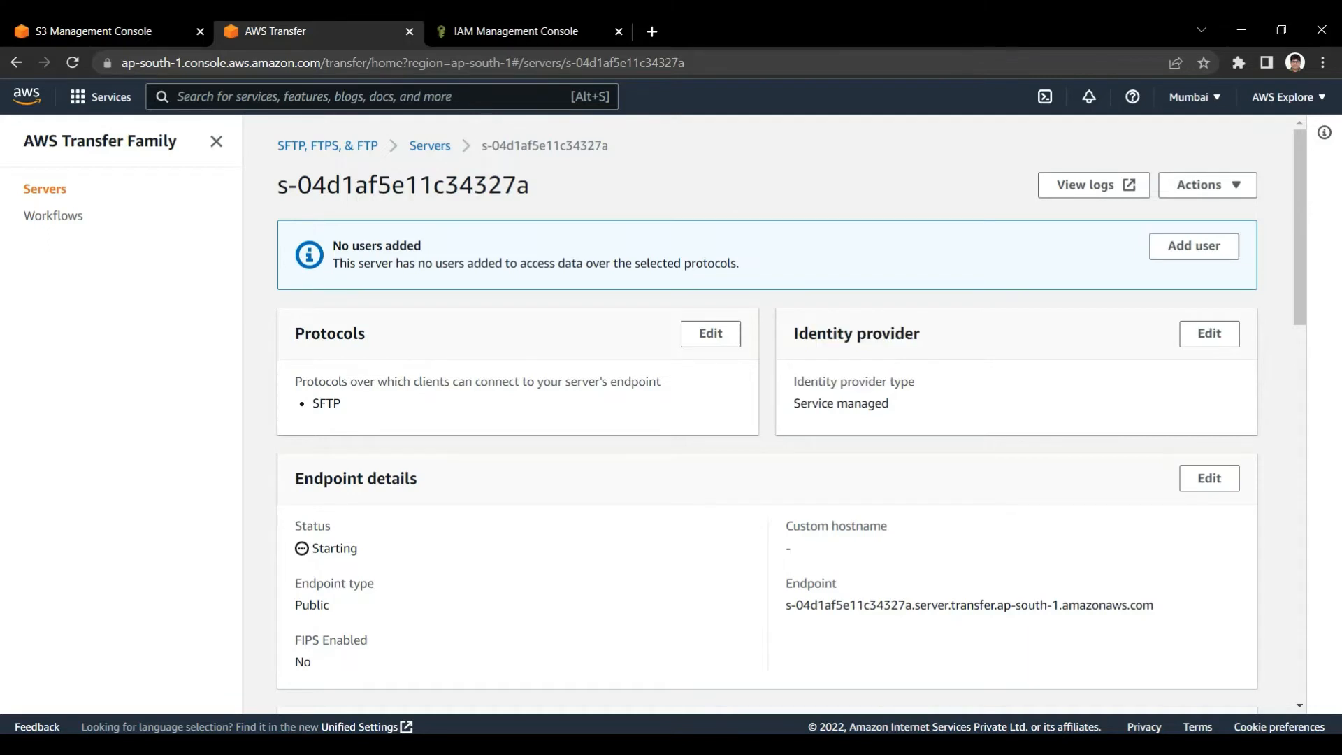
drag(793, 334, 891, 404)
click(908, 409)
Examine the server's endpoint details, including the endpoint type, endpoint address and custom hostname
scroll(790, 412, down, 4)
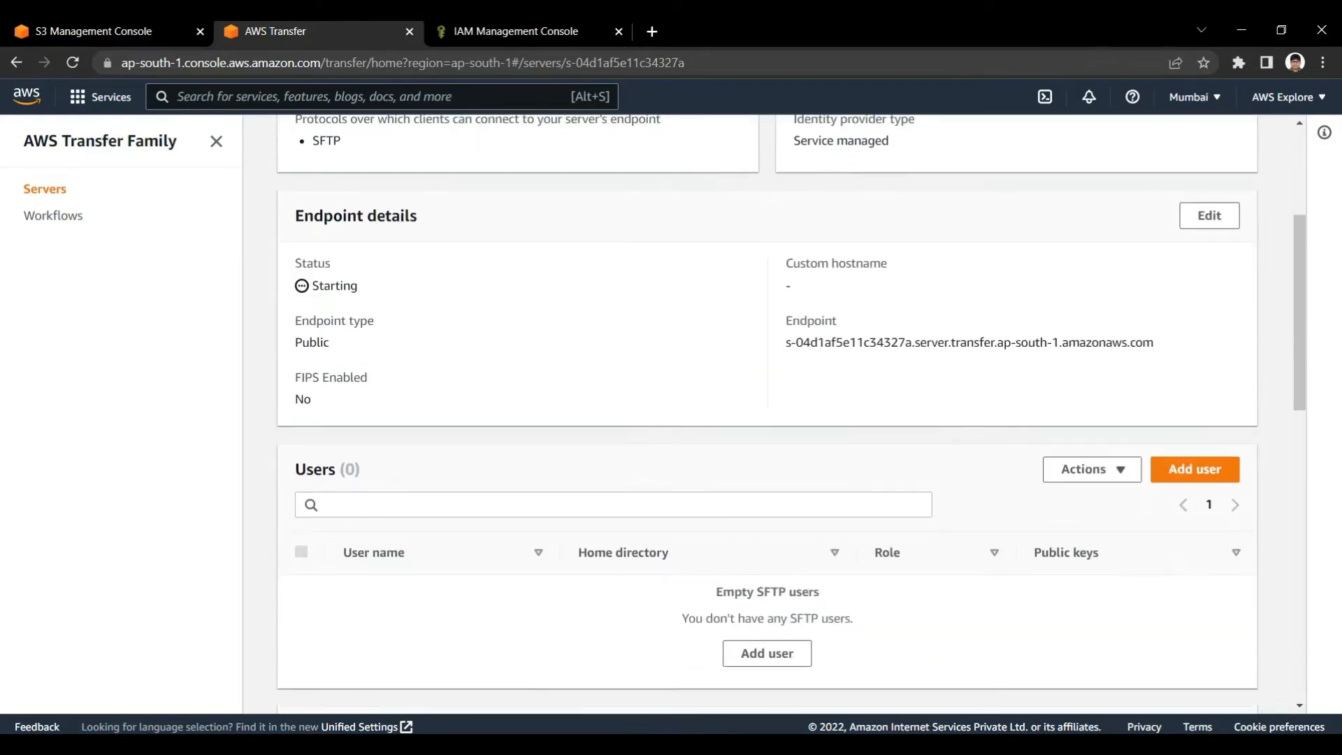
scroll(790, 412, up, 1)
drag(295, 408, 329, 430)
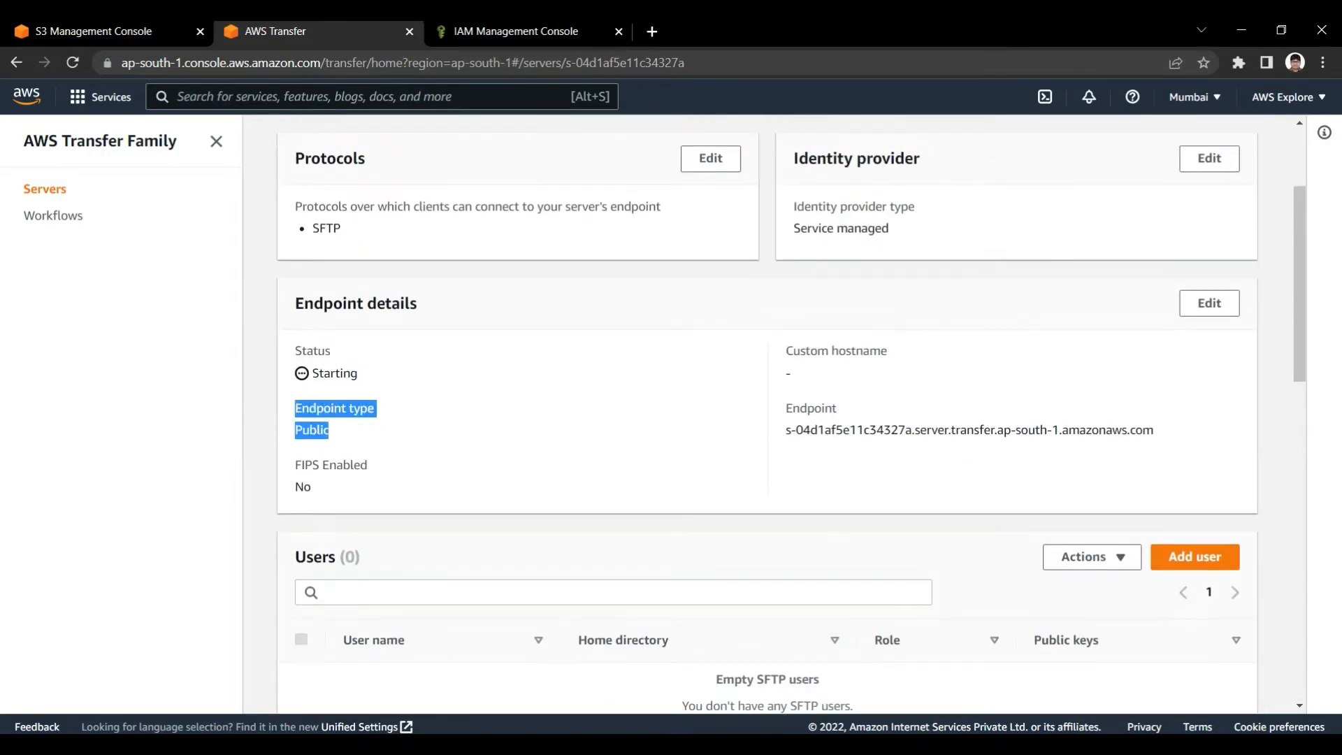
click(330, 429)
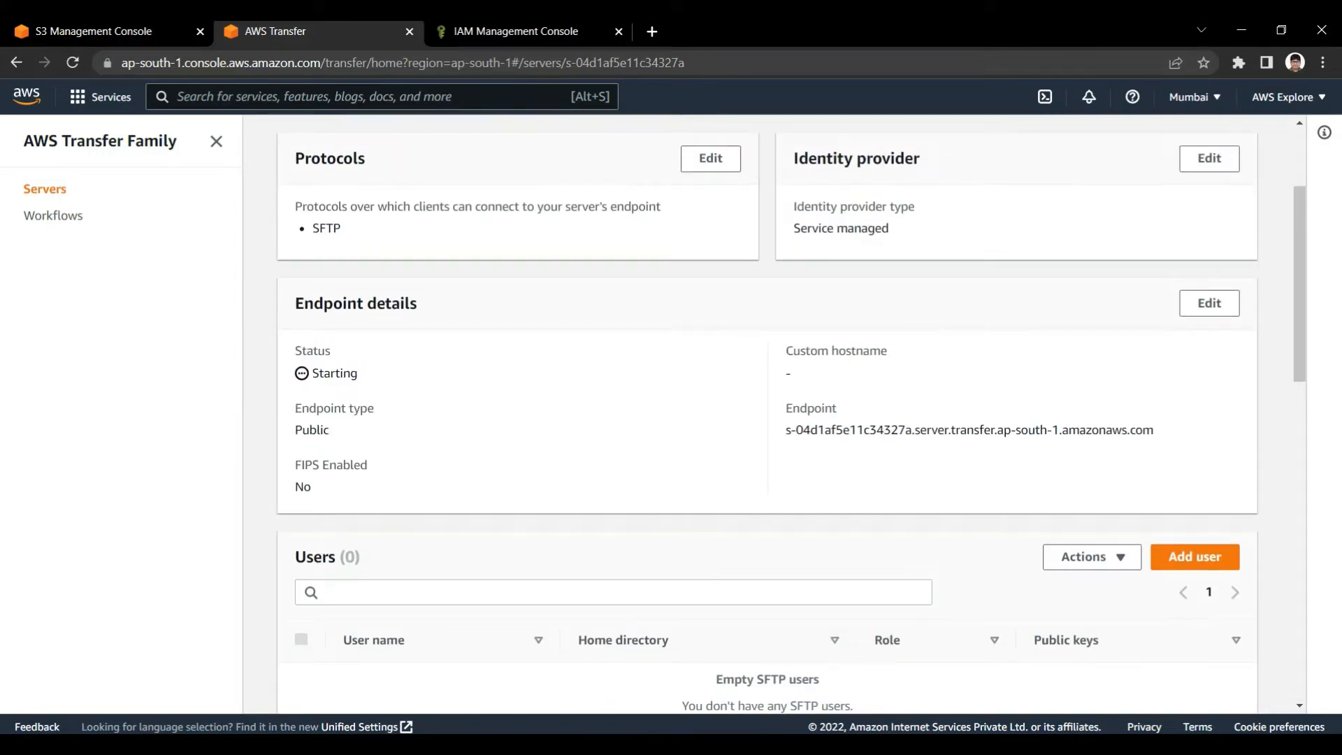
drag(785, 409, 1155, 430)
click(1157, 431)
click(764, 414)
click(1155, 431)
drag(786, 350, 792, 374)
click(793, 377)
Look through the server's additional details, monitoring charts and tags
scroll(792, 413, down, 8)
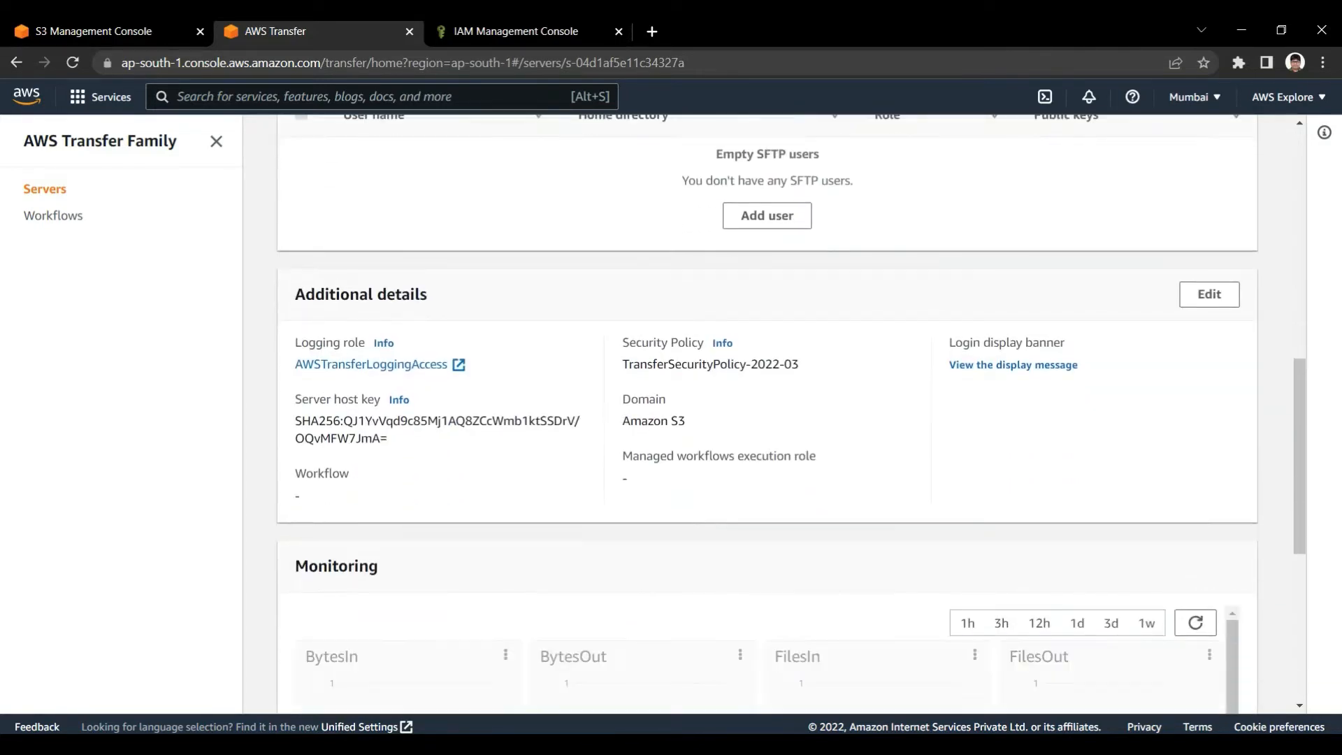
scroll(768, 412, down, 1)
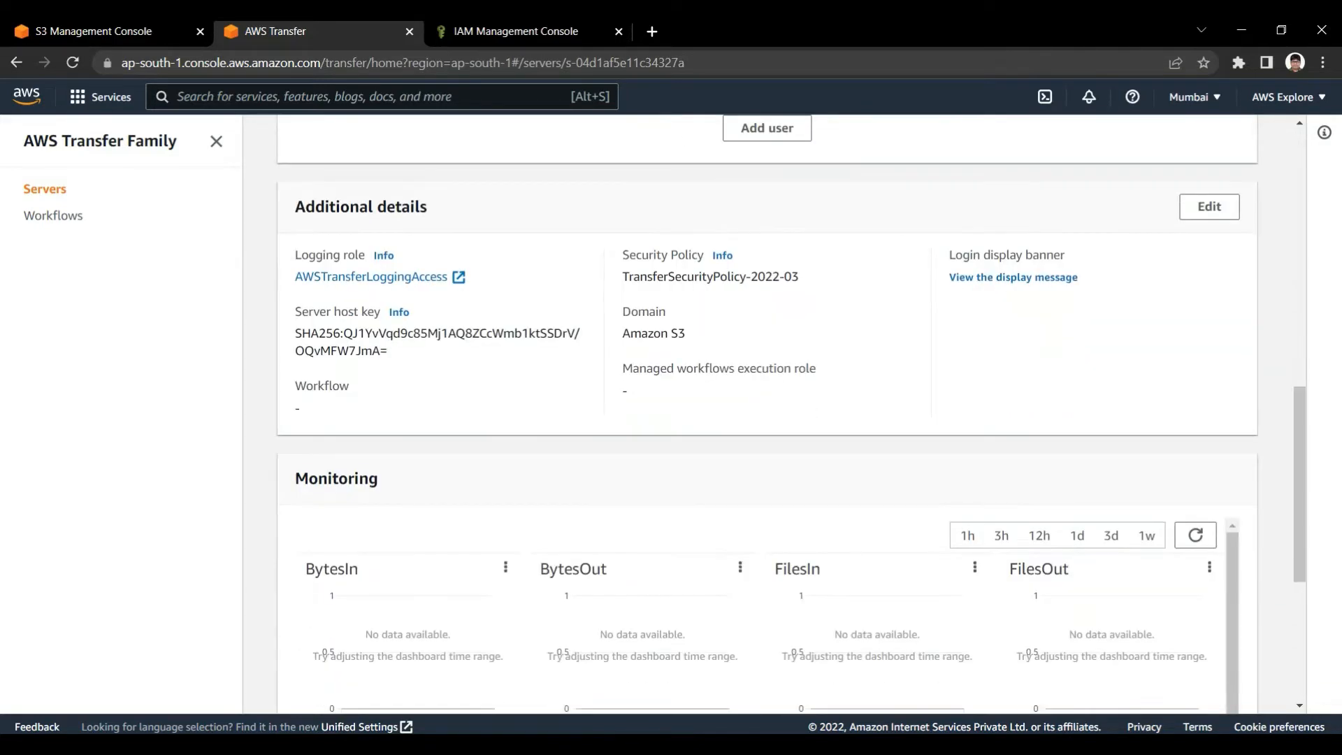
scroll(767, 413, down, 2)
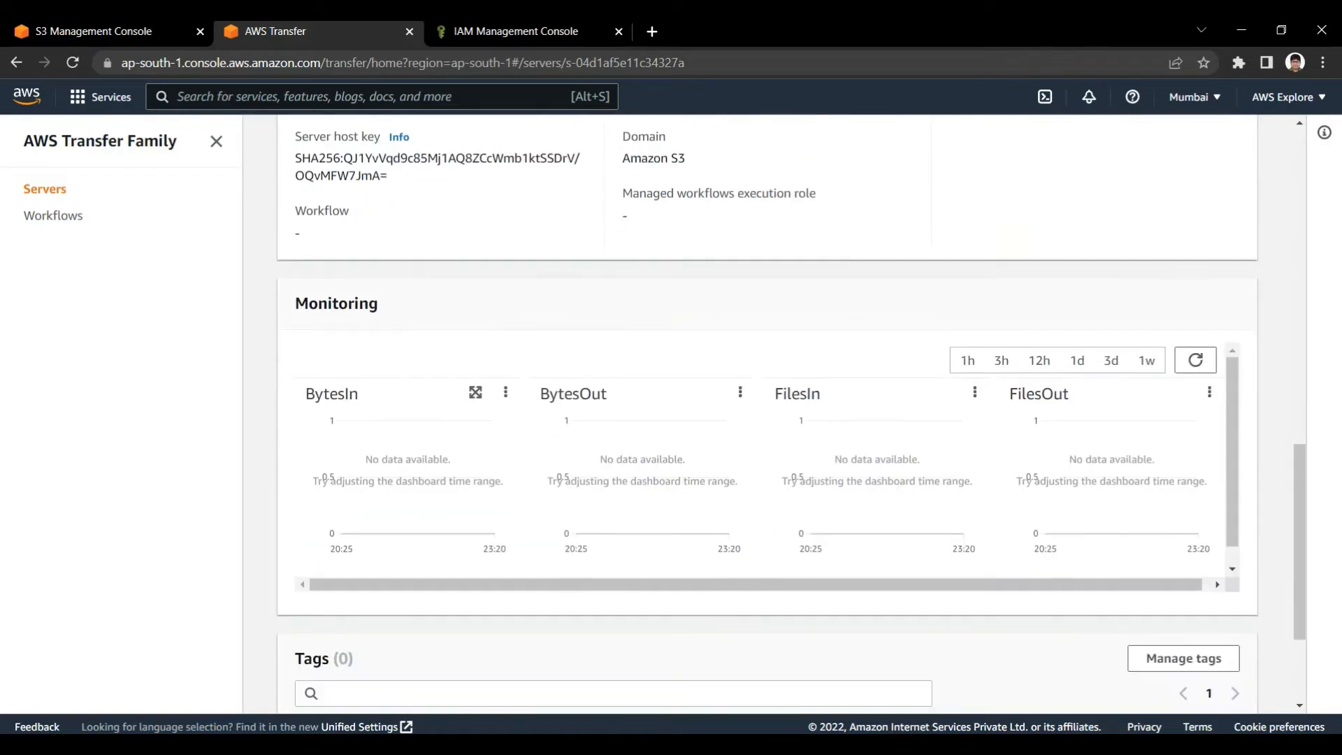
scroll(643, 454, up, 8)
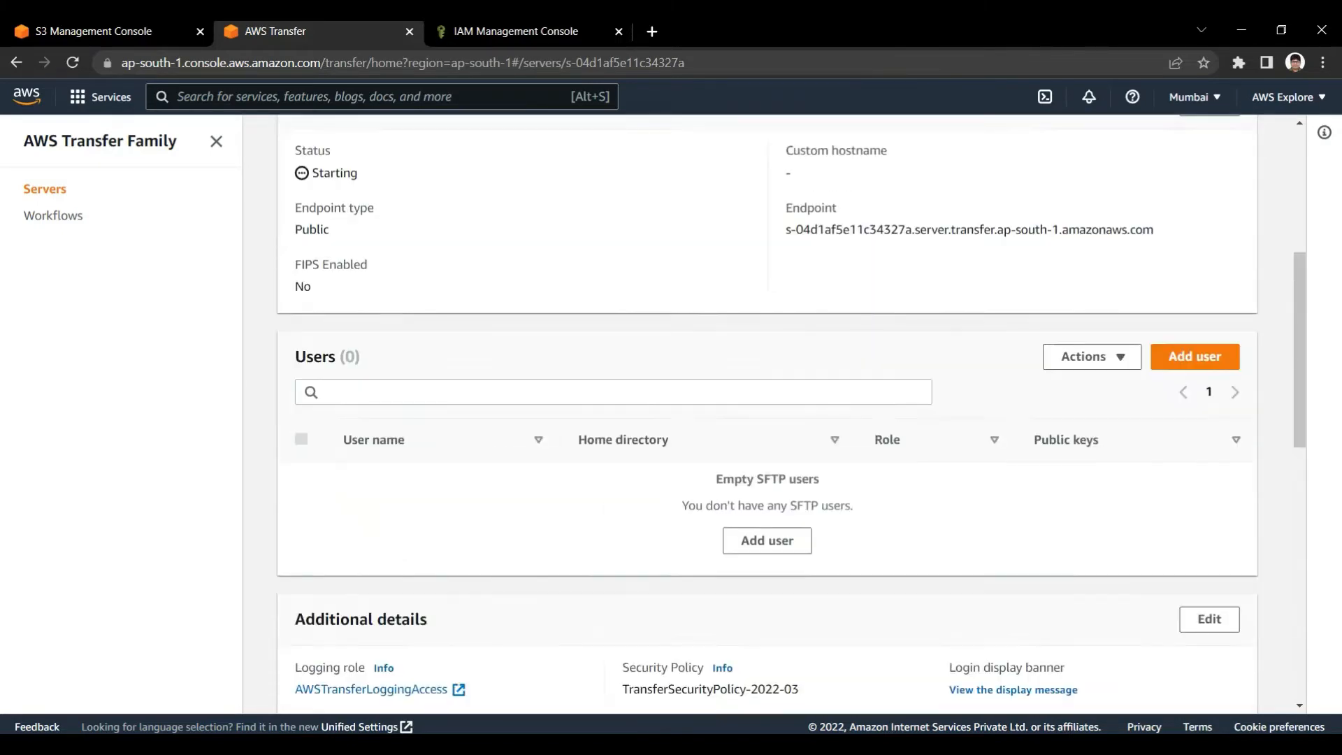
scroll(791, 412, down, 2)
scroll(792, 413, up, 2)
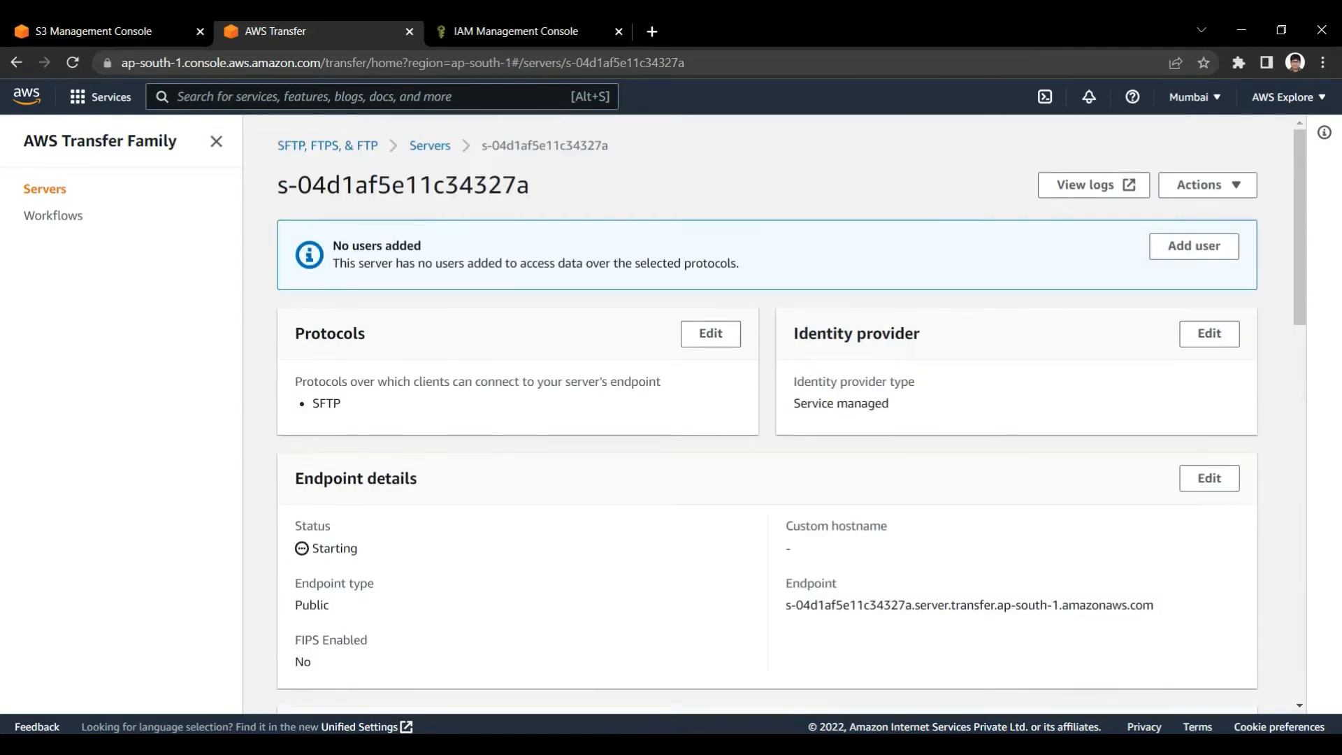
Refresh the server list to check the new server's state, and reopen that server at its Users section
click(430, 146)
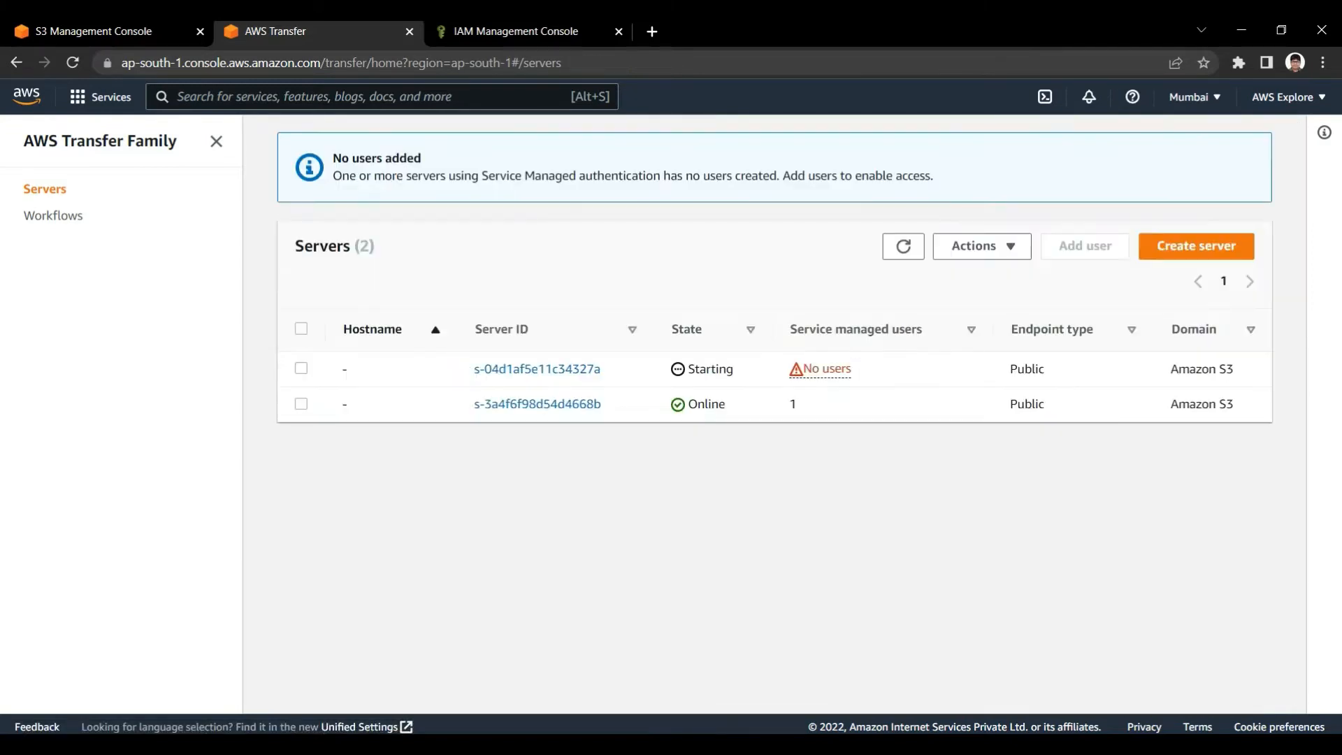
click(903, 247)
click(903, 247)
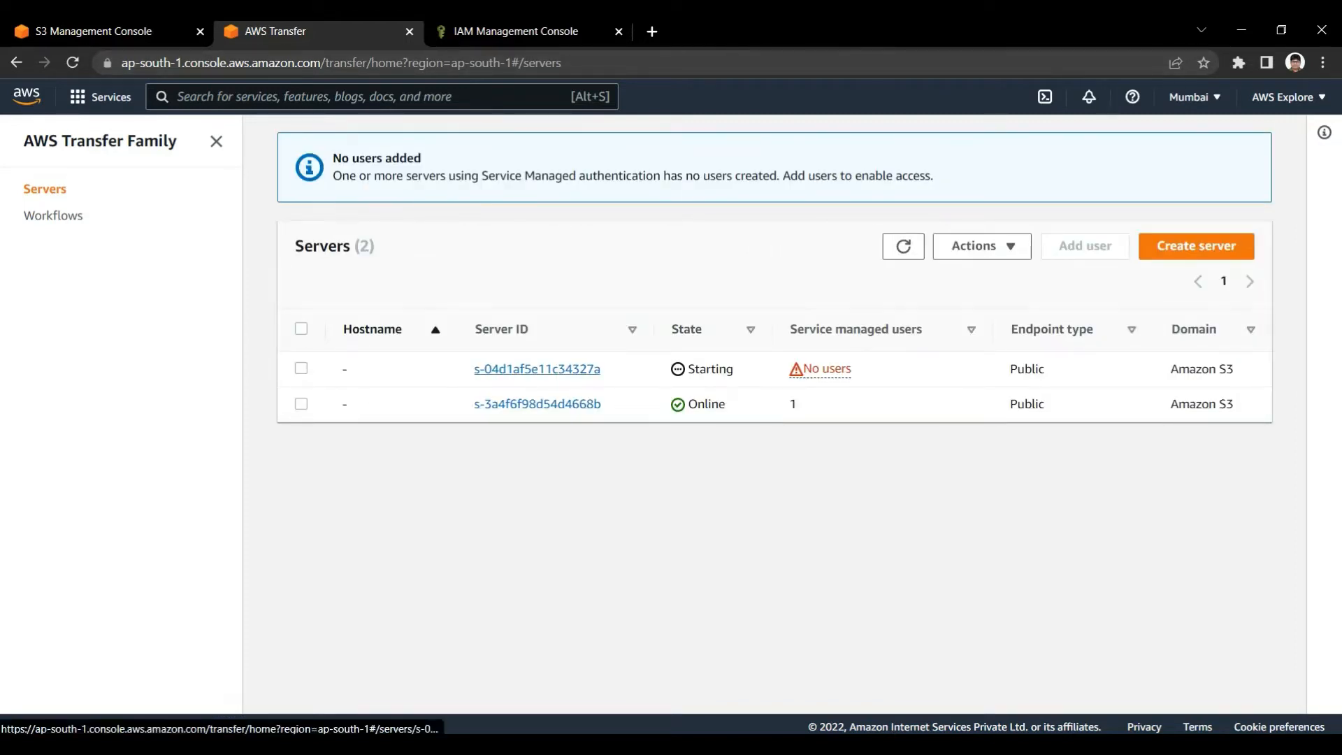
click(537, 369)
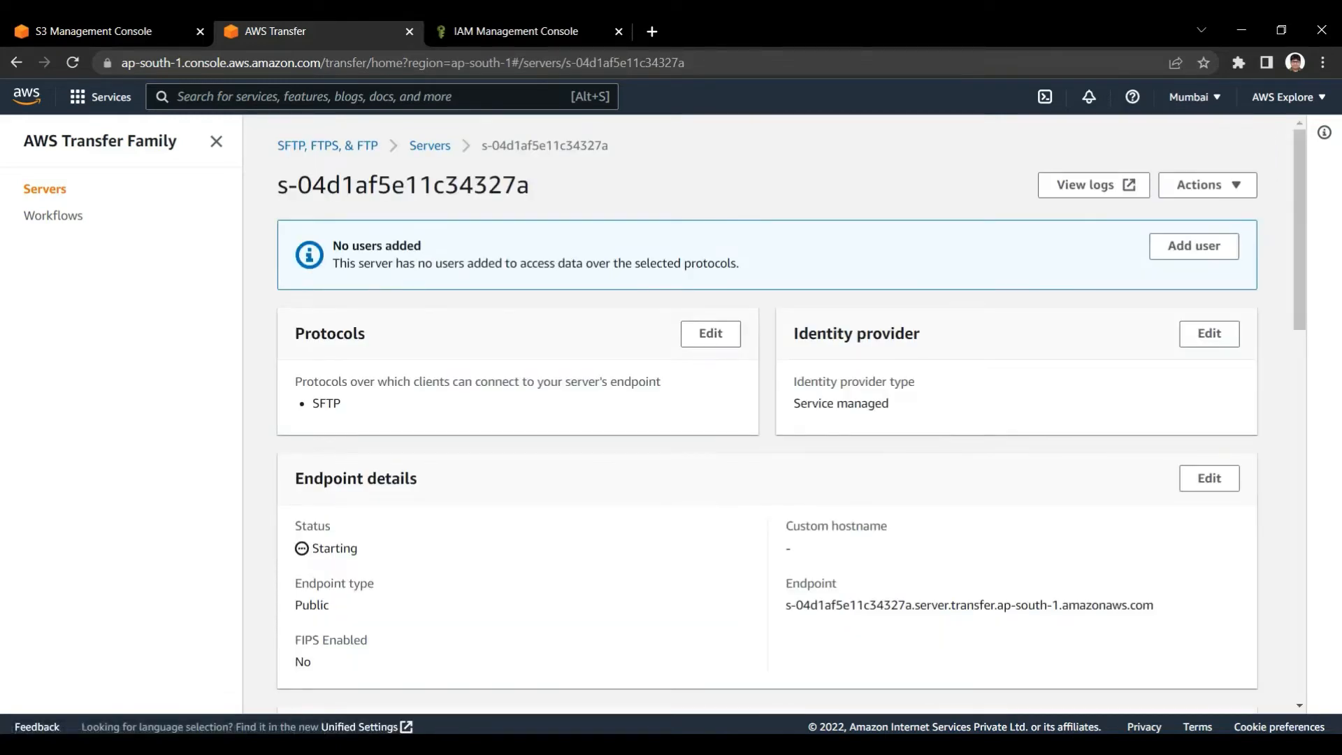
scroll(791, 414, down, 6)
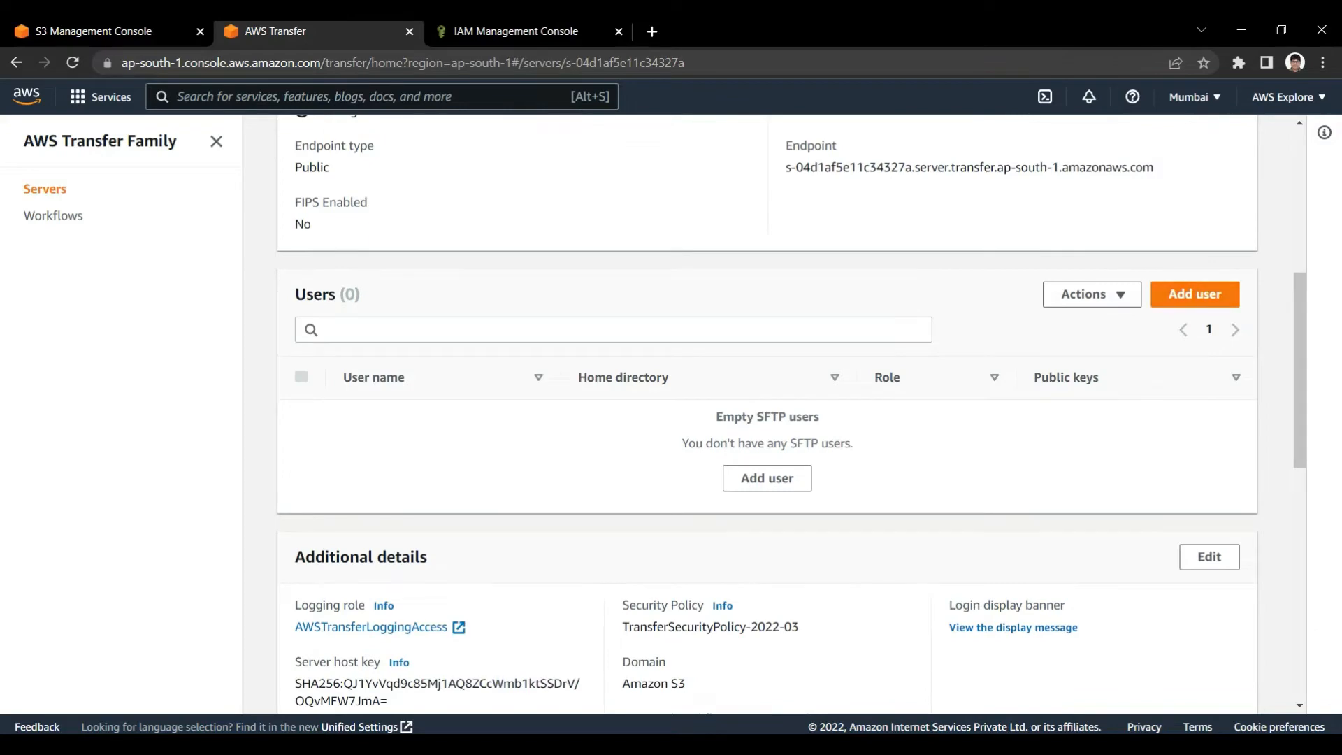
Check the server's Users section, then return to the server list and refresh it to check the new server's state
scroll(767, 414, up, 2)
drag(294, 469, 361, 469)
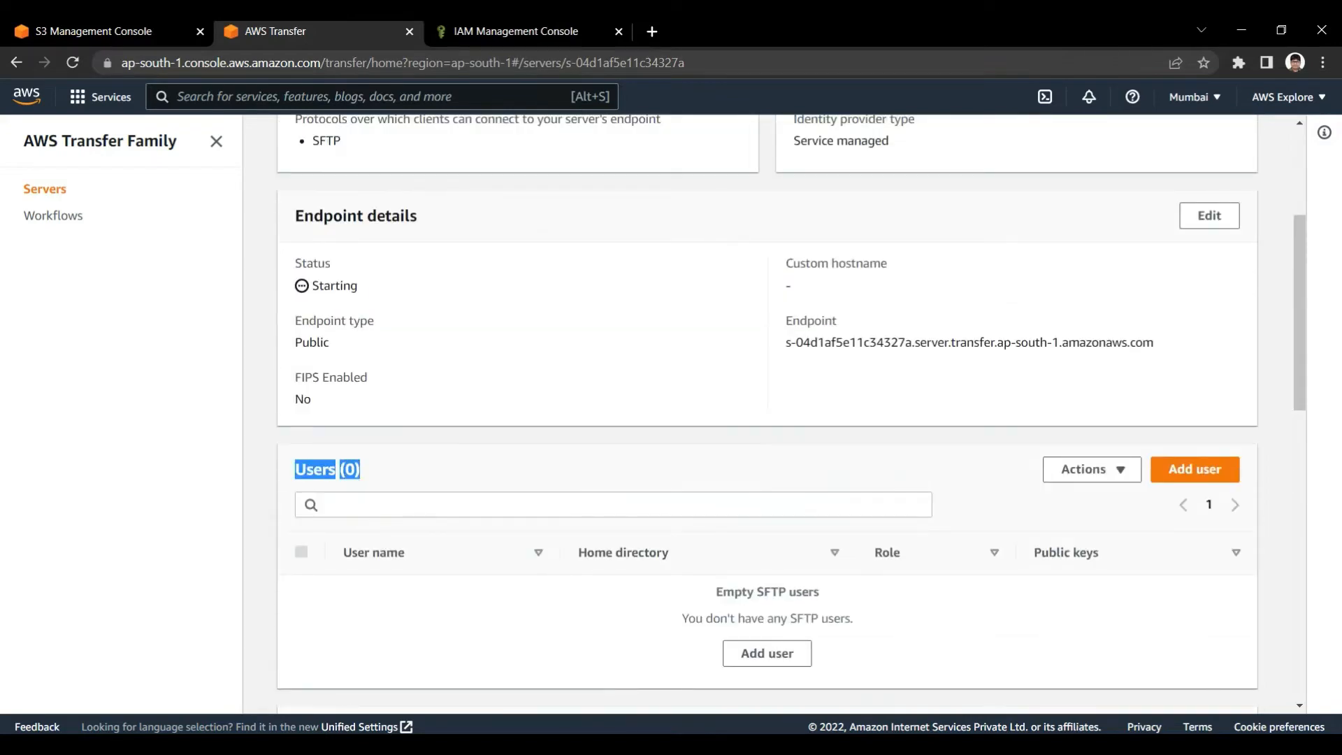
scroll(768, 414, up, 4)
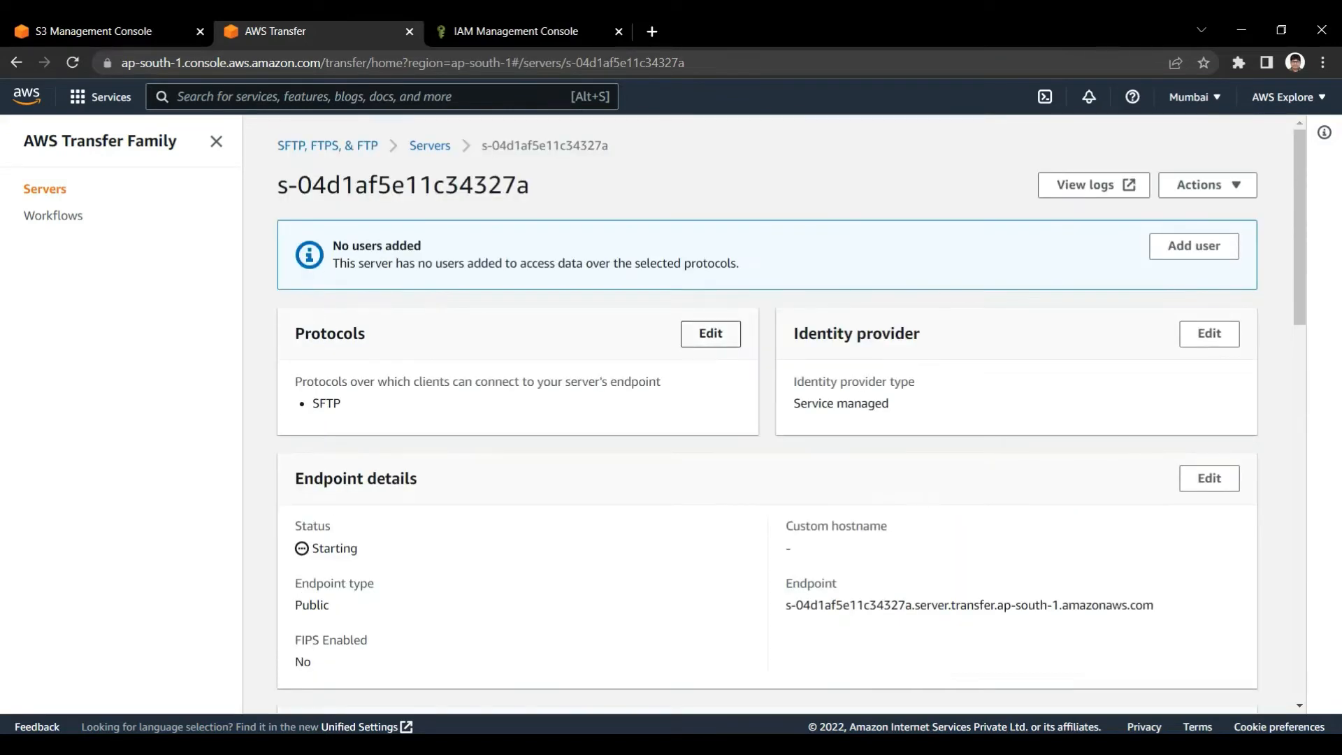
click(430, 145)
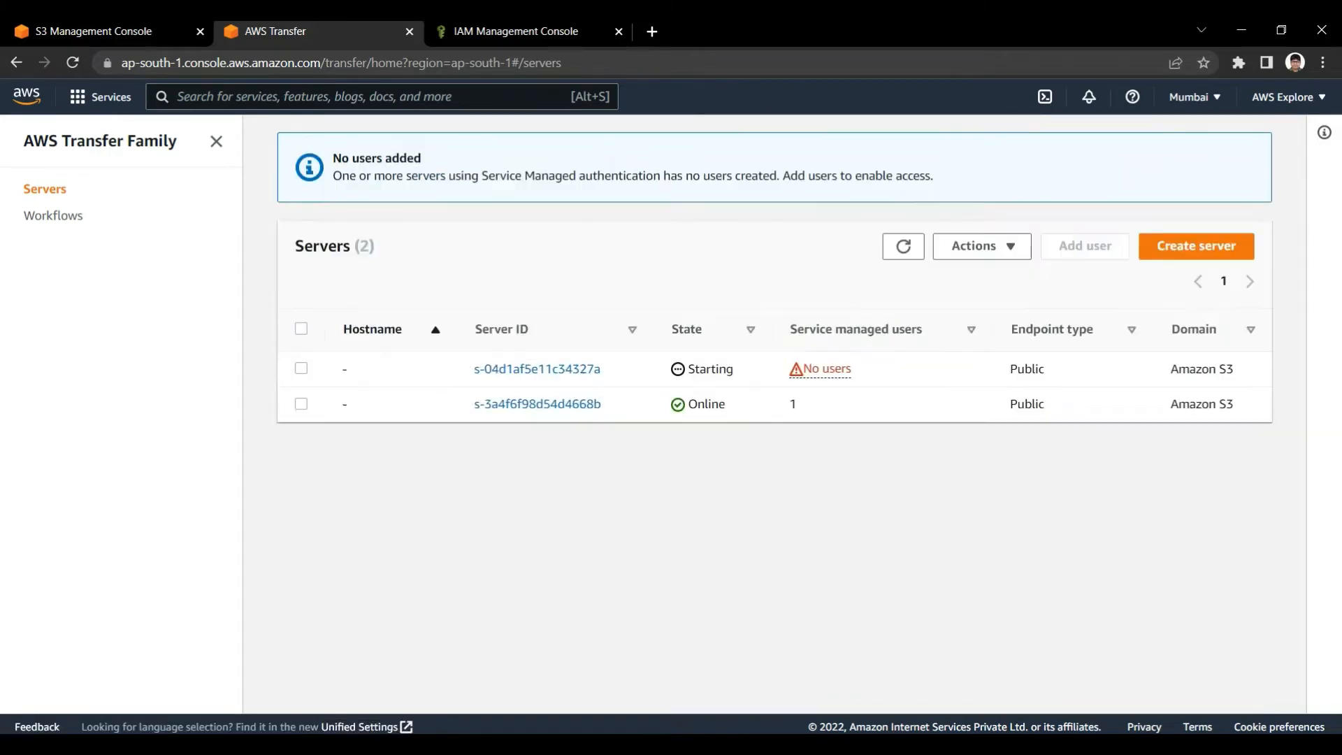
click(904, 247)
click(904, 248)
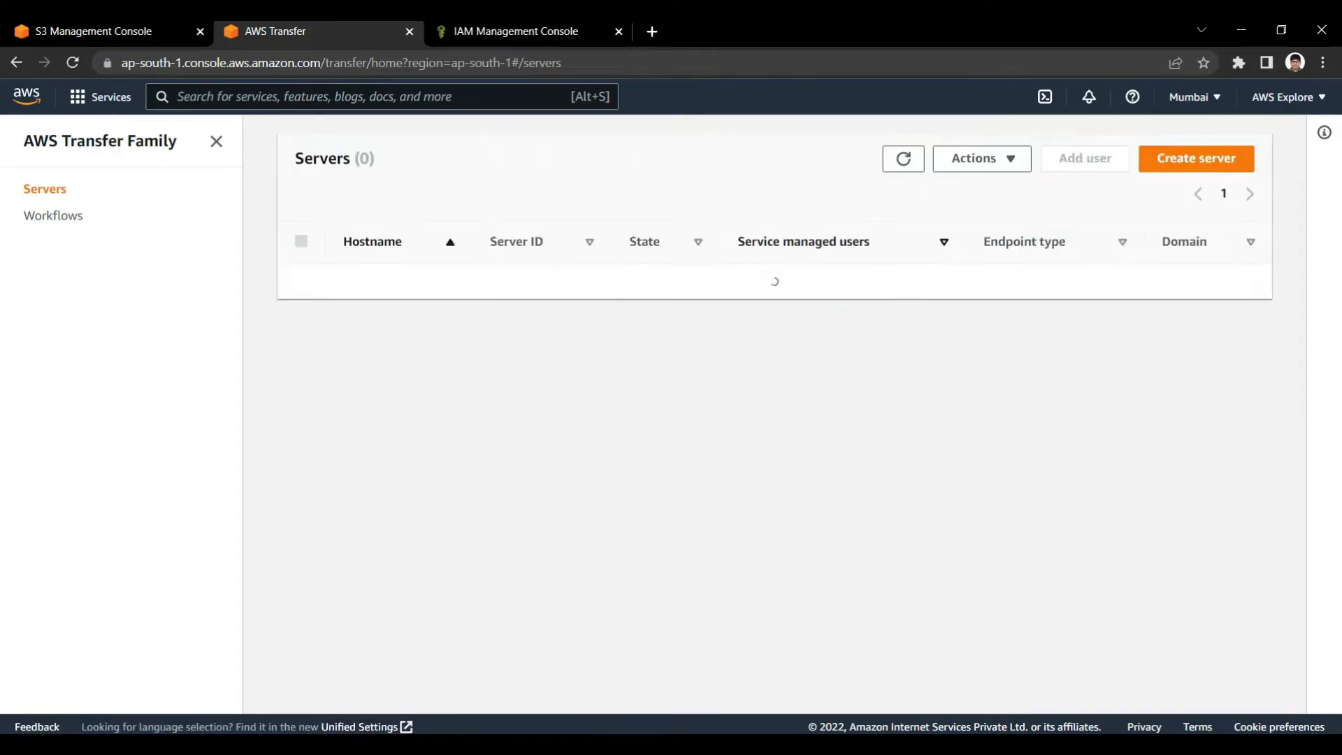
click(904, 247)
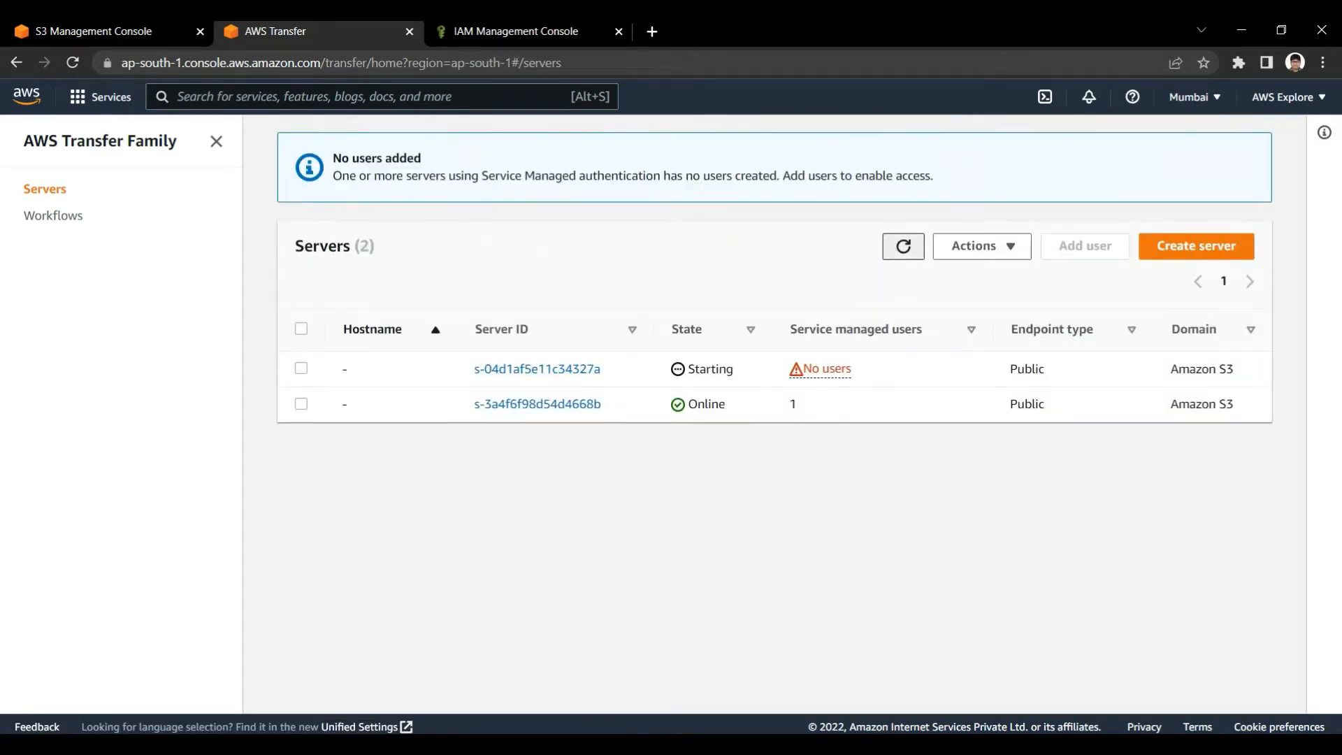
Reopen the new server without users and start adding a user to it
click(537, 368)
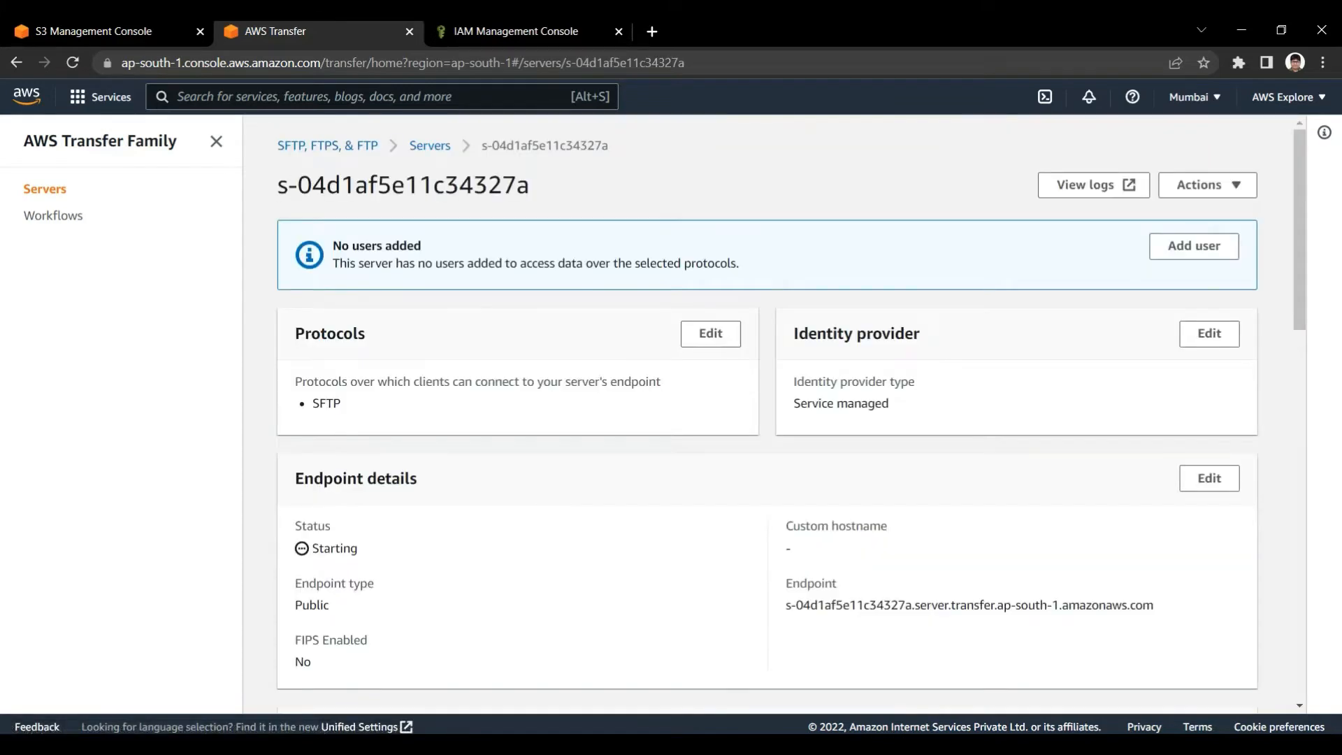
scroll(536, 369, down, 5)
scroll(1195, 295, down, 2)
click(1195, 294)
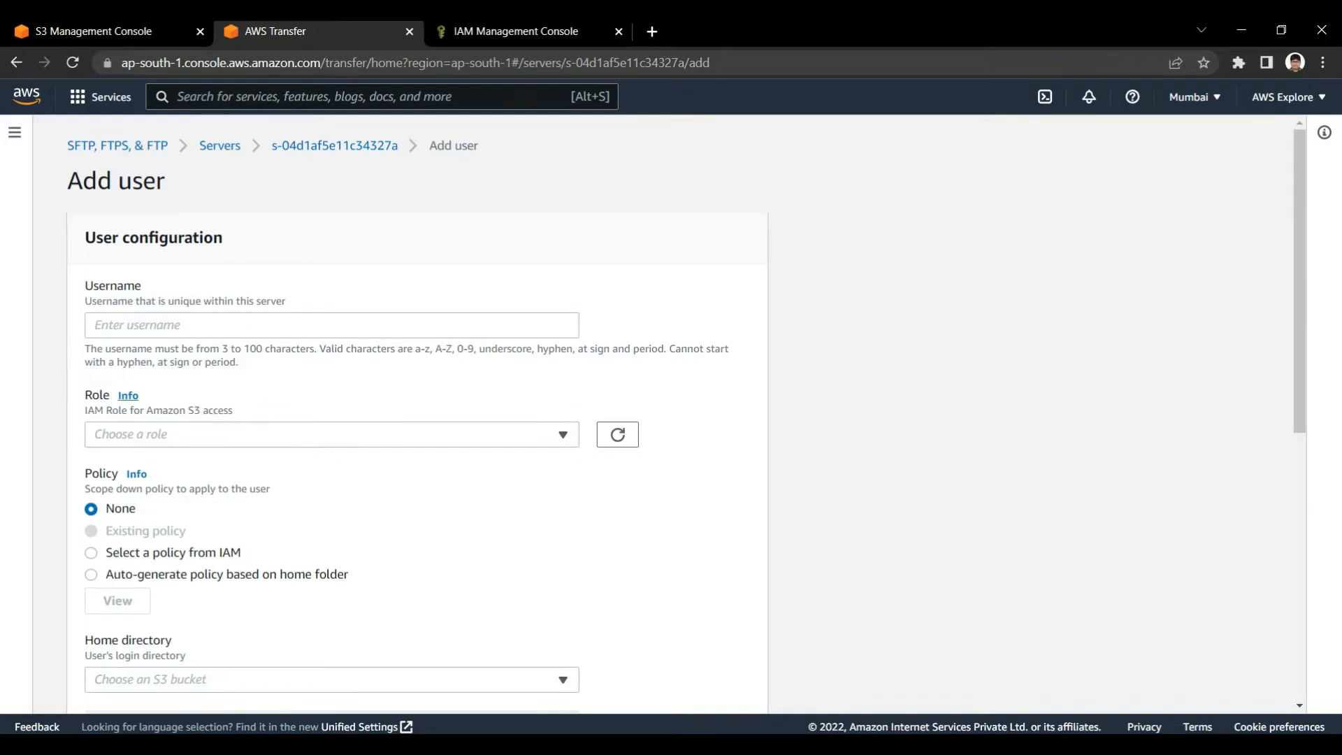
Look through the Add user form, including username, role, policy, home directory and SSH public key
scroll(420, 413, down, 3)
drag(84, 235, 228, 235)
scroll(420, 412, up, 2)
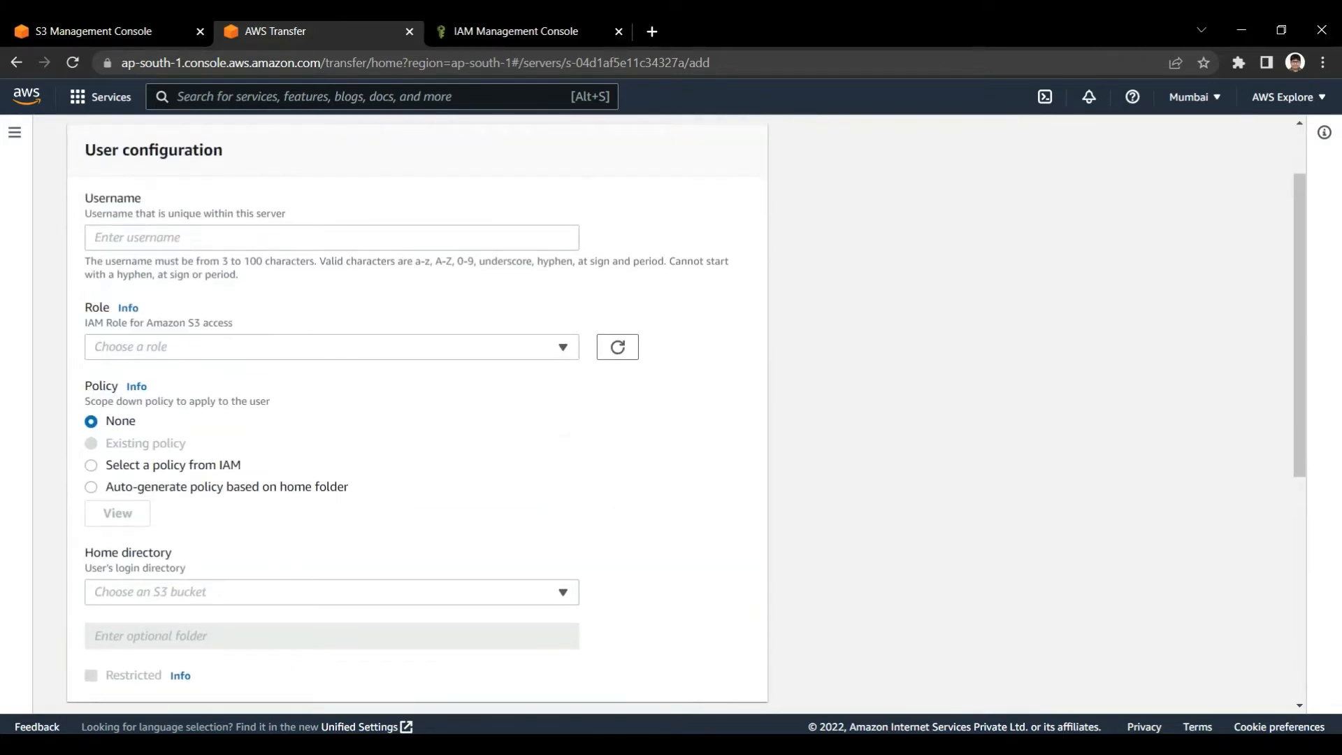
scroll(420, 413, up, 2)
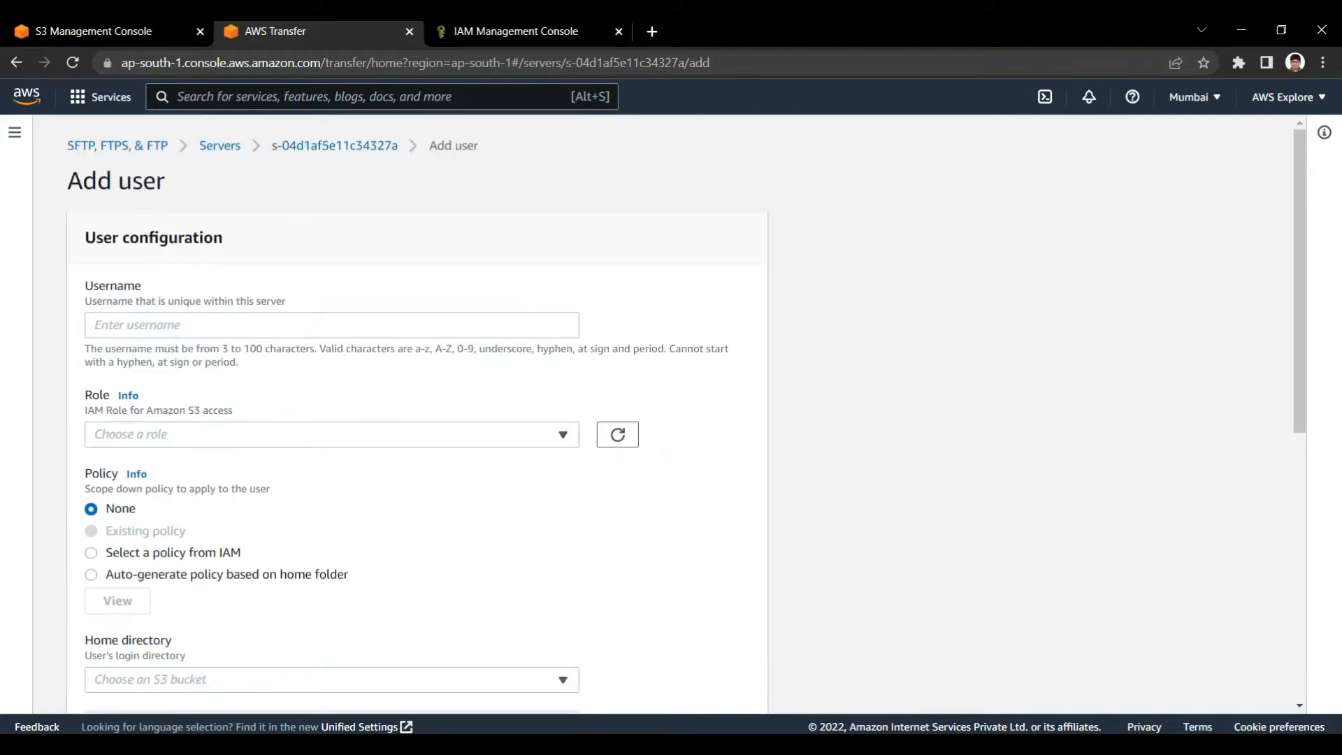
scroll(420, 412, down, 2)
scroll(419, 413, up, 2)
scroll(420, 412, down, 5)
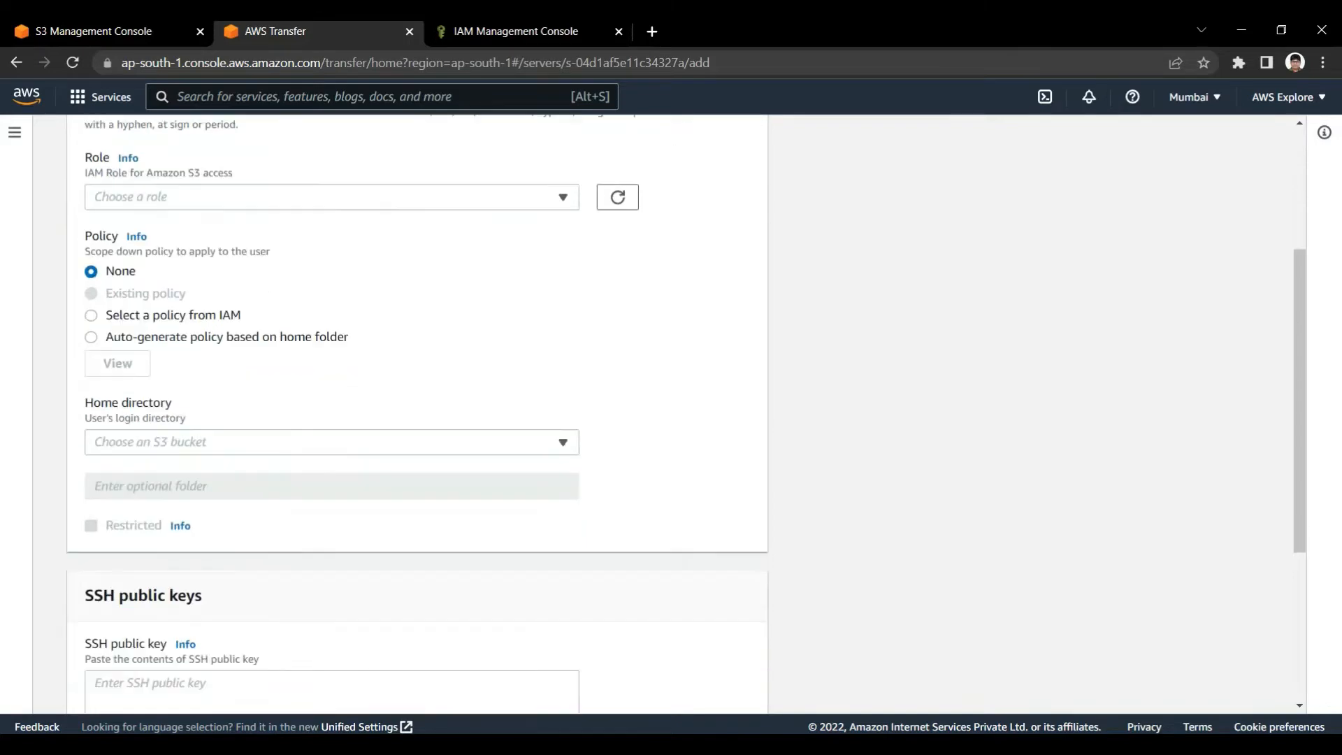
scroll(419, 412, up, 5)
scroll(419, 413, down, 6)
scroll(419, 412, up, 6)
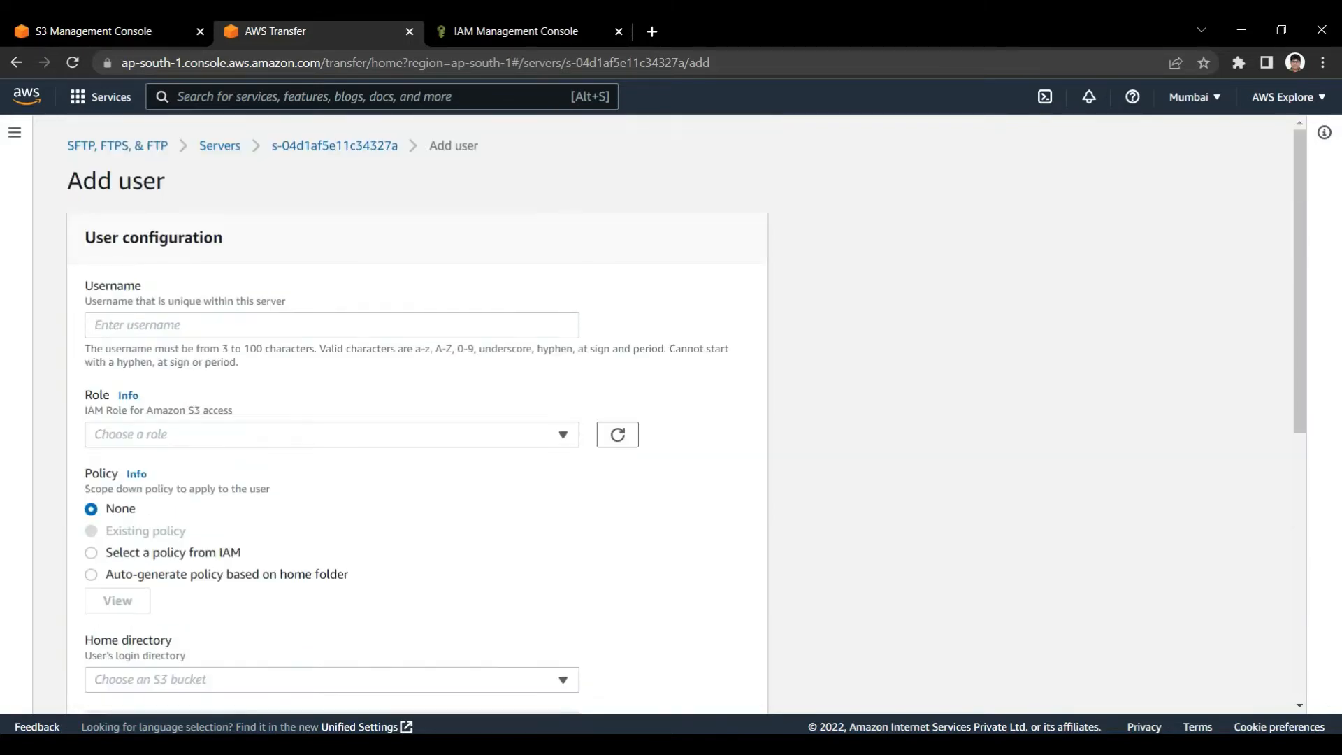
Switch to the IAM console and start creating a new role
click(517, 31)
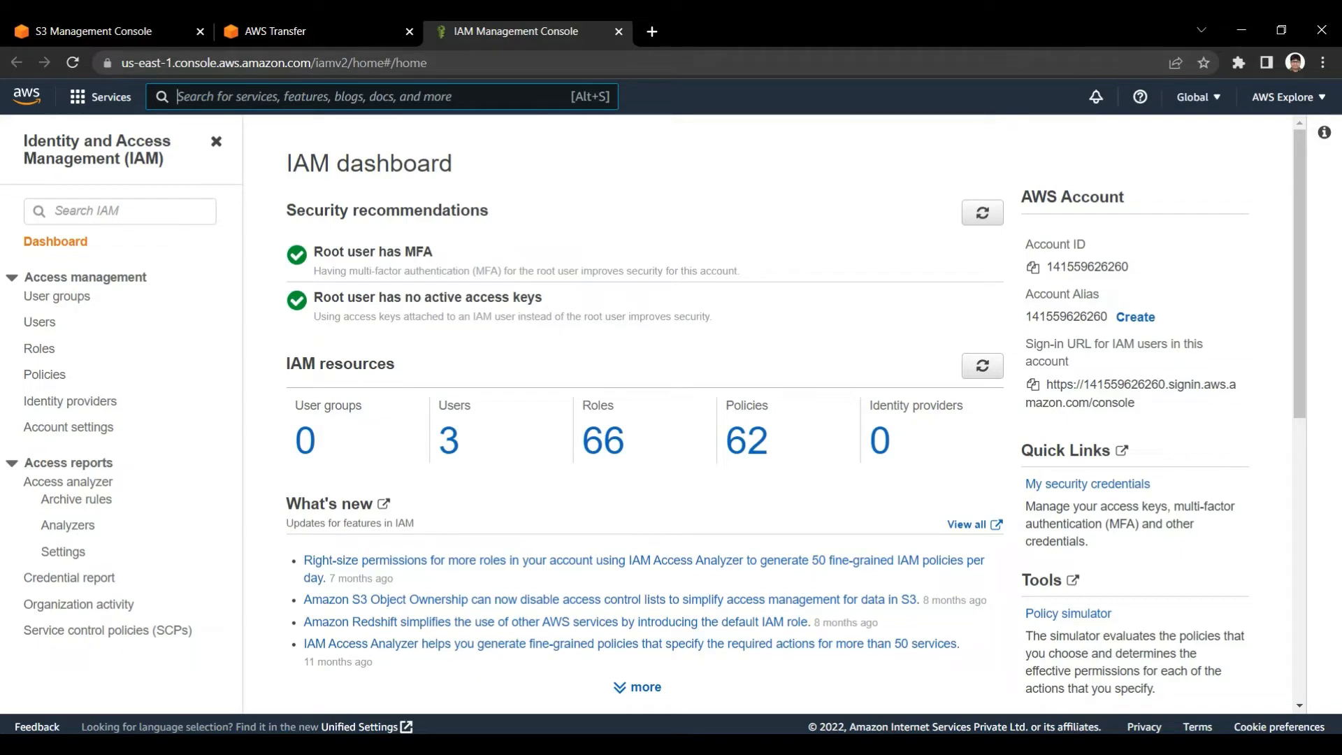
click(39, 348)
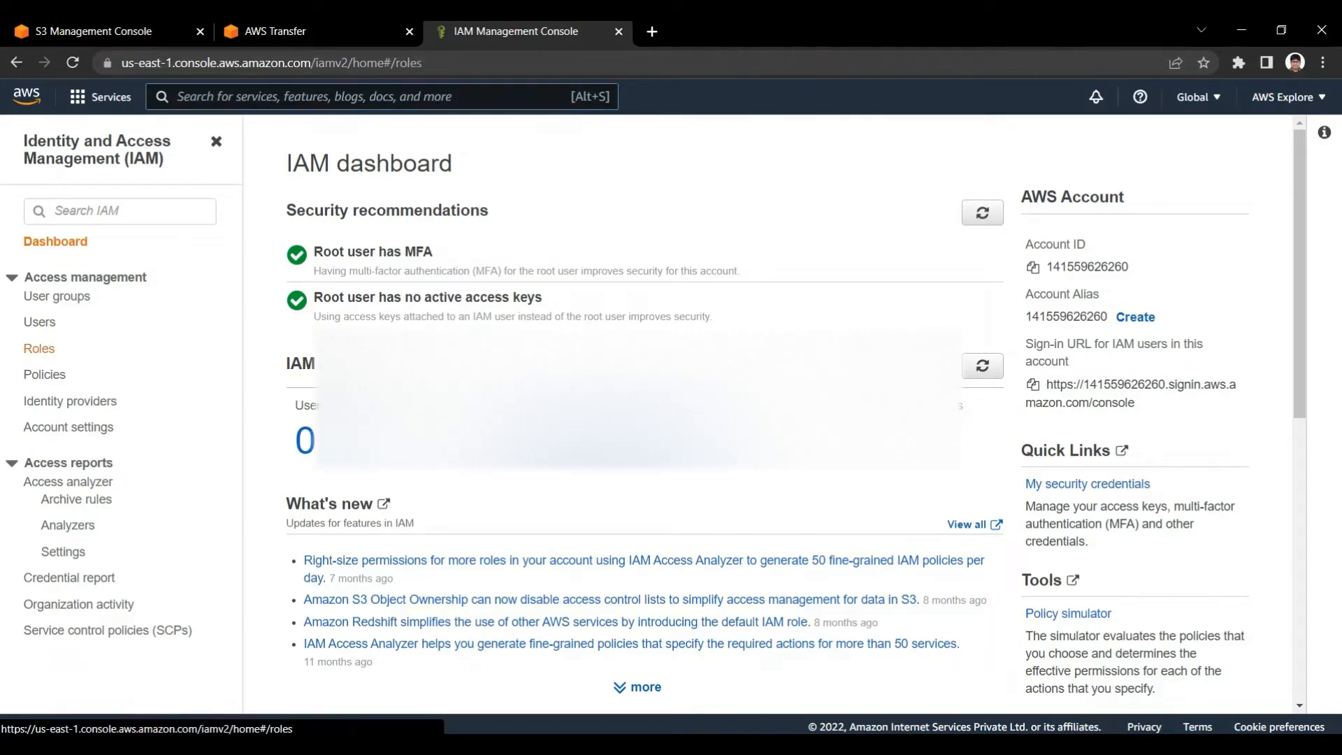
click(1187, 198)
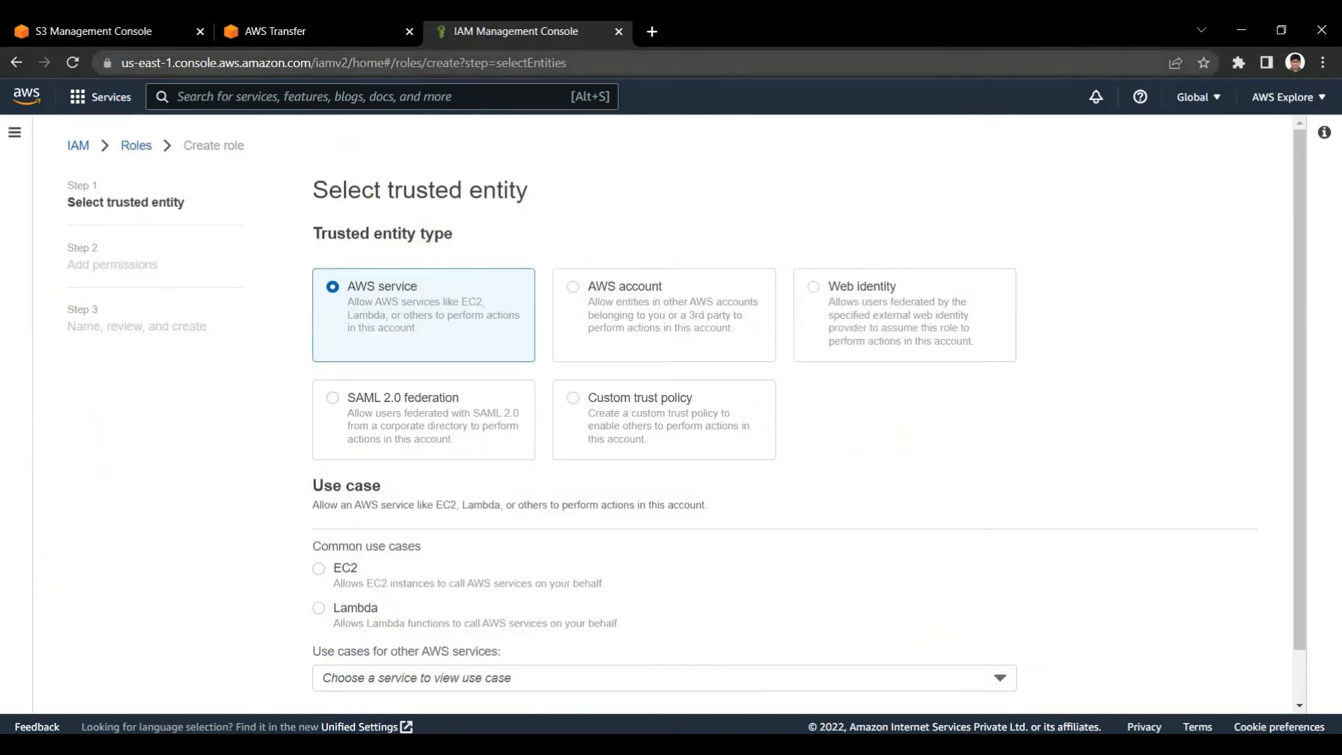
Keep AWS service as the role's trusted entity, select Transfer as the use case, and continue to the permissions
click(315, 31)
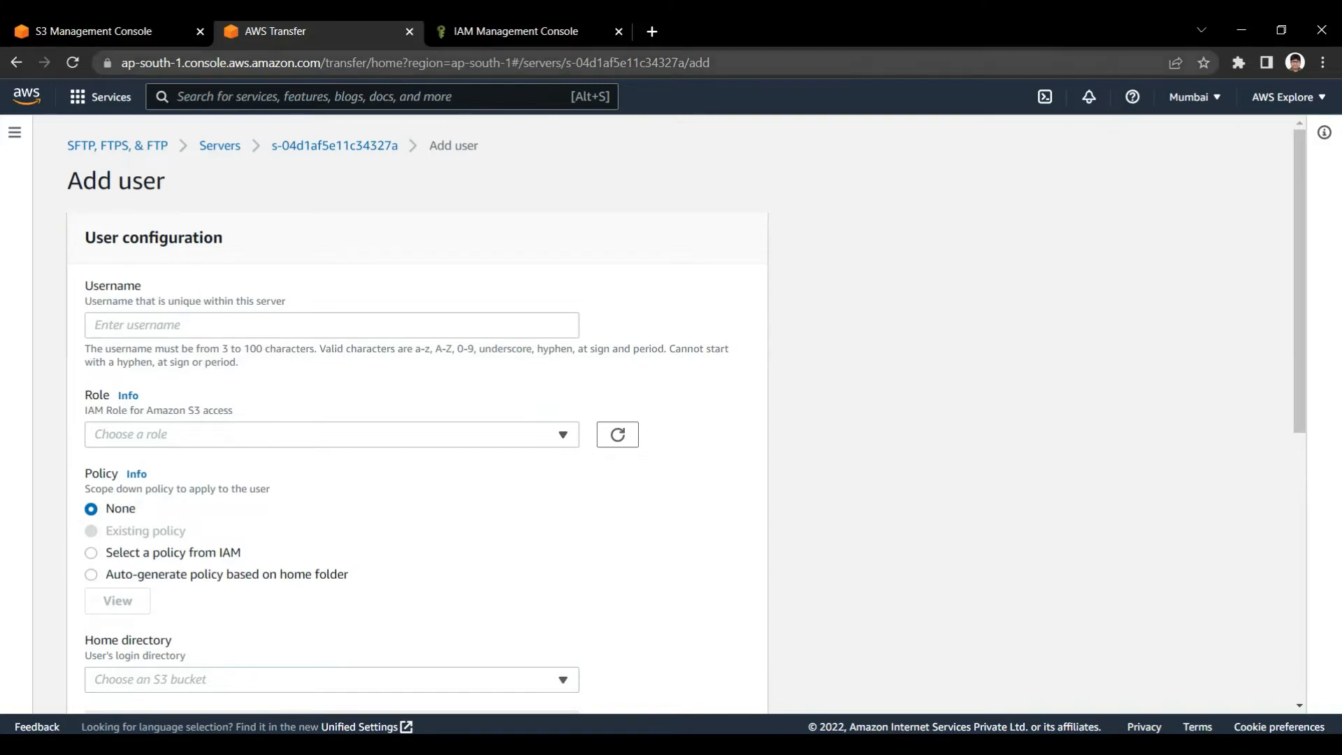
click(521, 31)
scroll(671, 419, down, 2)
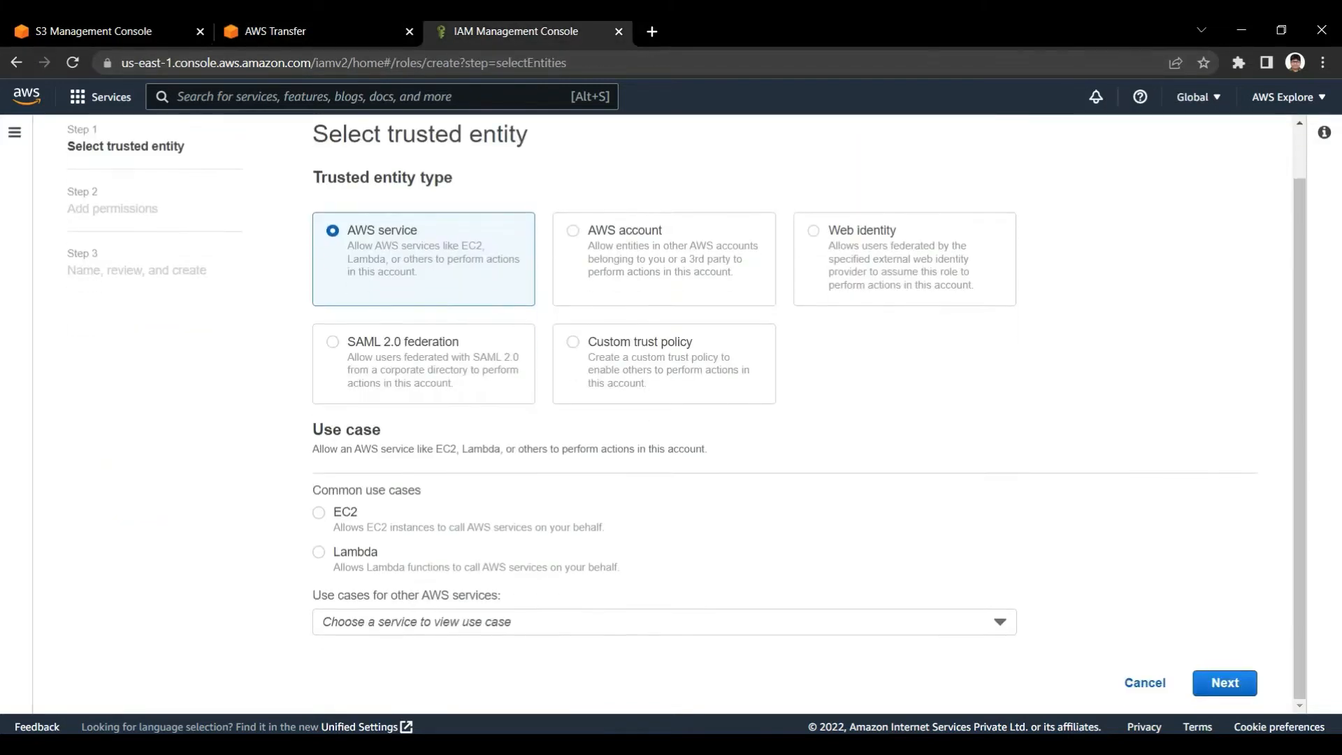
click(999, 621)
text(tra)
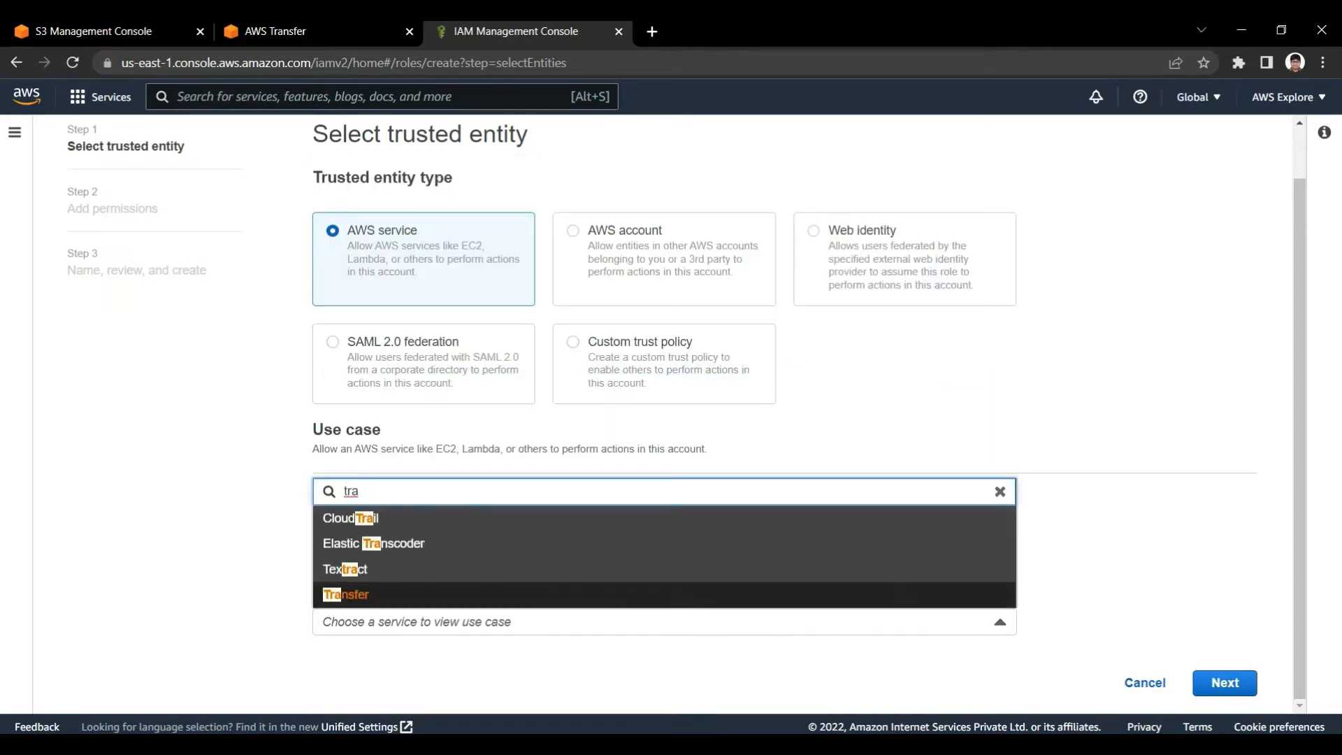
click(489, 594)
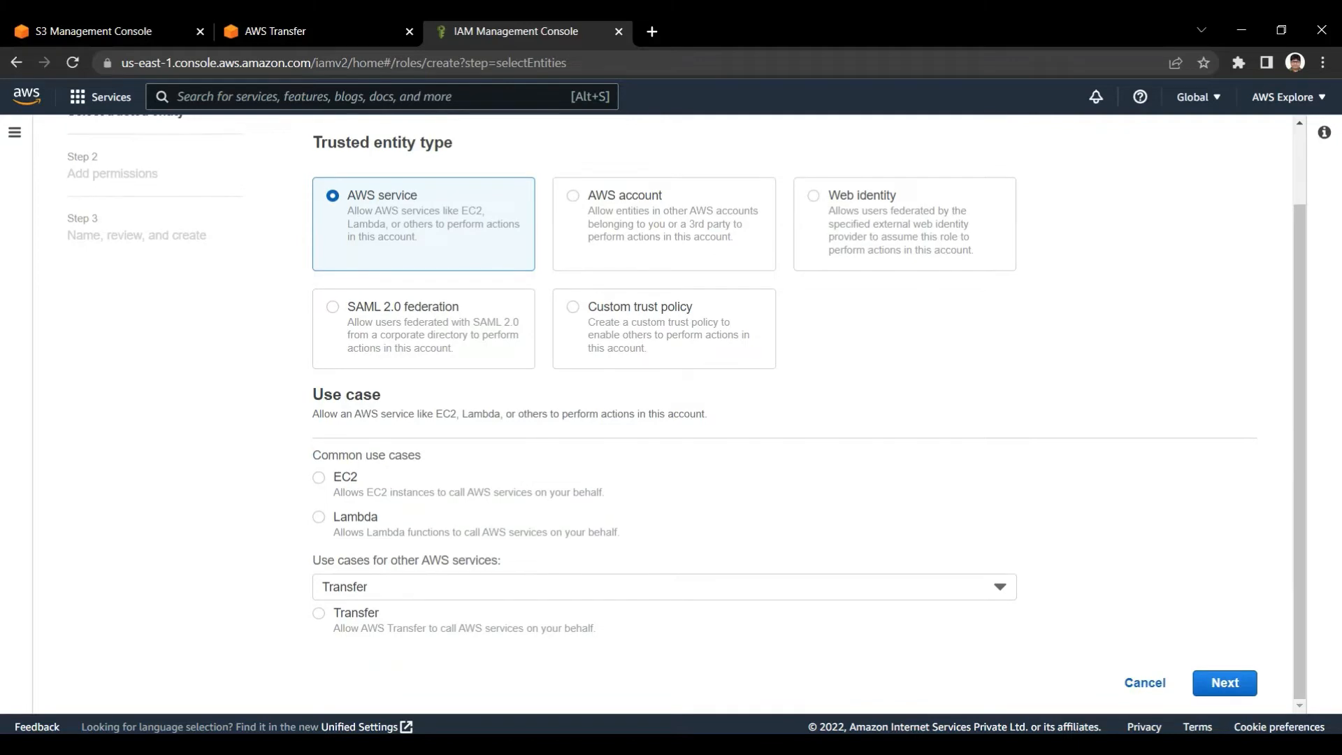
click(319, 613)
click(1225, 683)
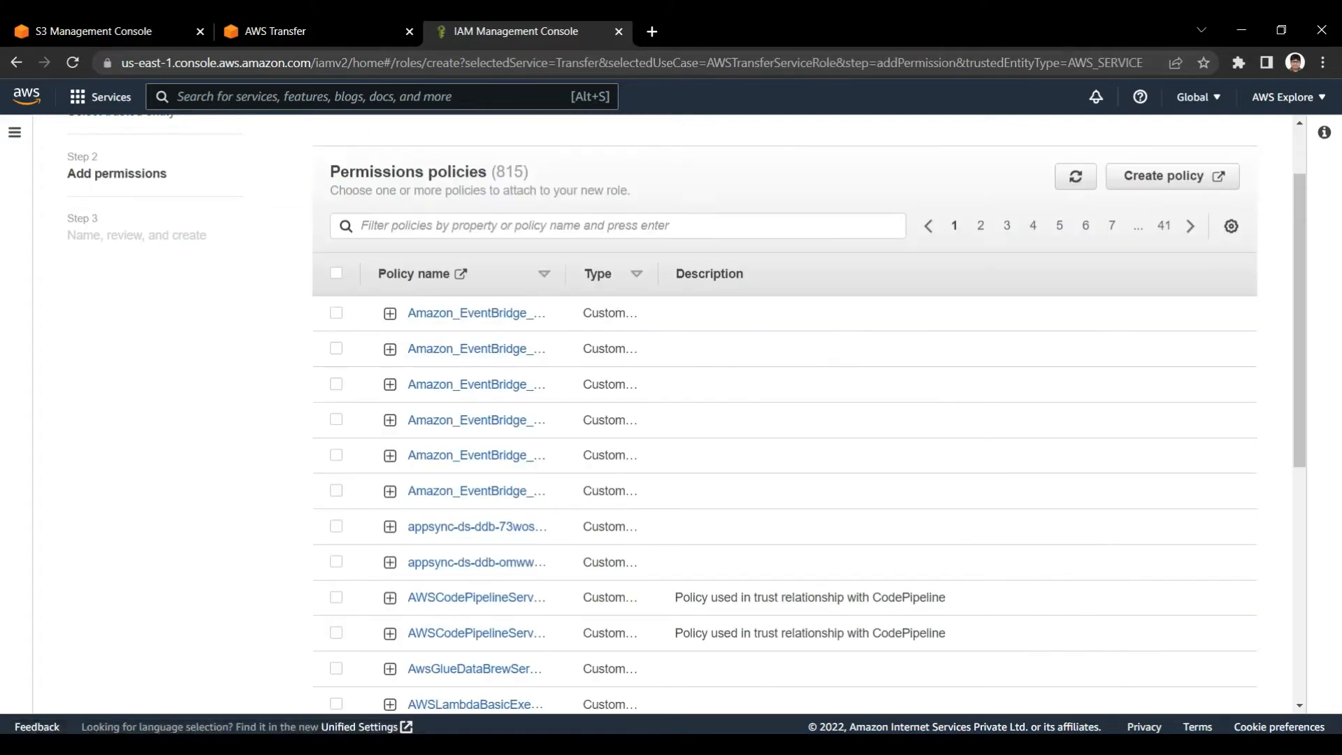
Filter the permissions policies by "s3", attach AmazonS3FullAccess to the role, and continue to the review
click(333, 234)
text(s3)
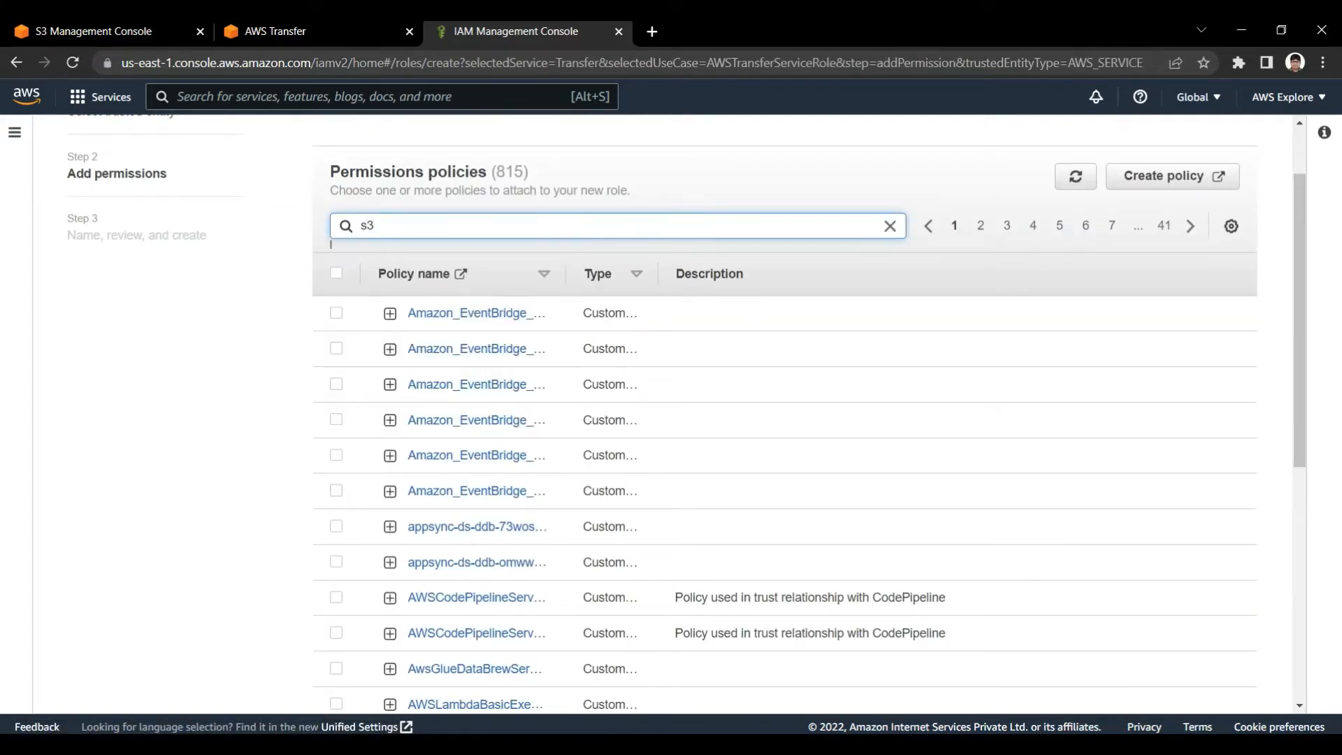
key(Return)
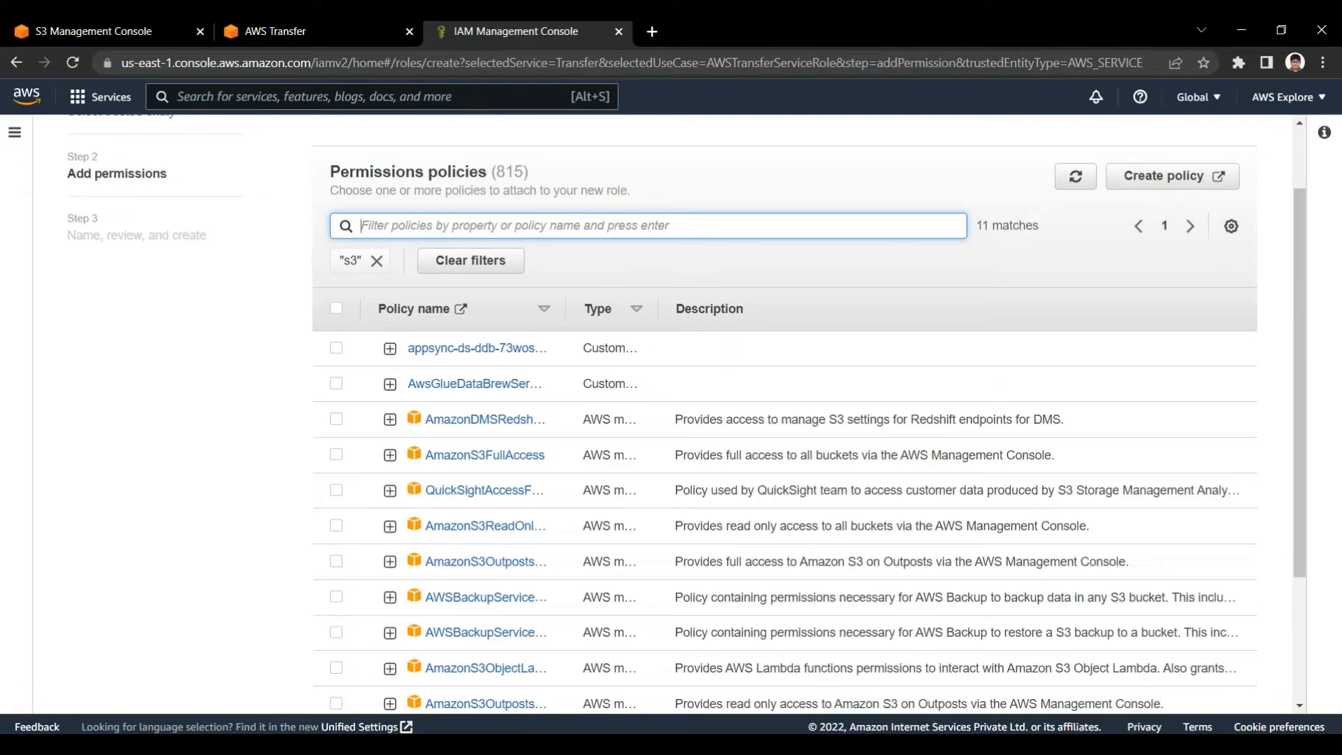
click(337, 454)
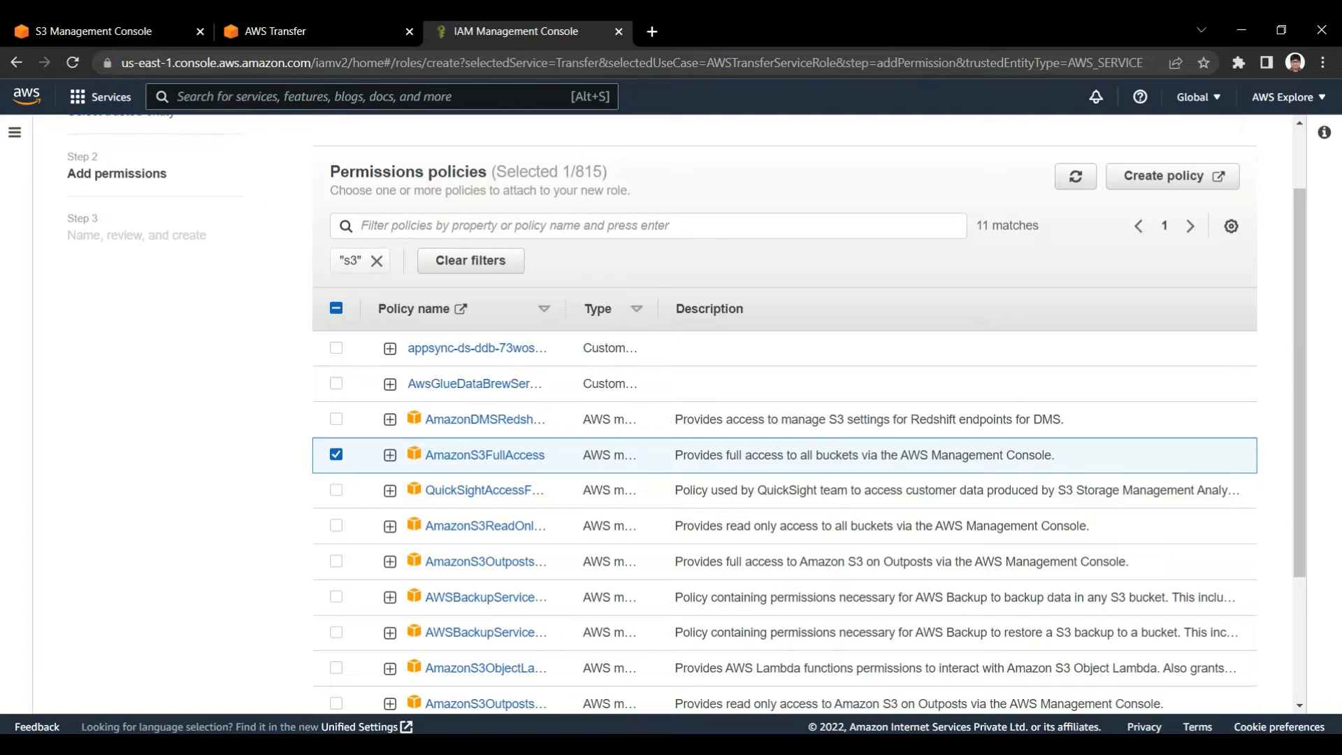
scroll(687, 413, down, 1)
scroll(810, 414, down, 1)
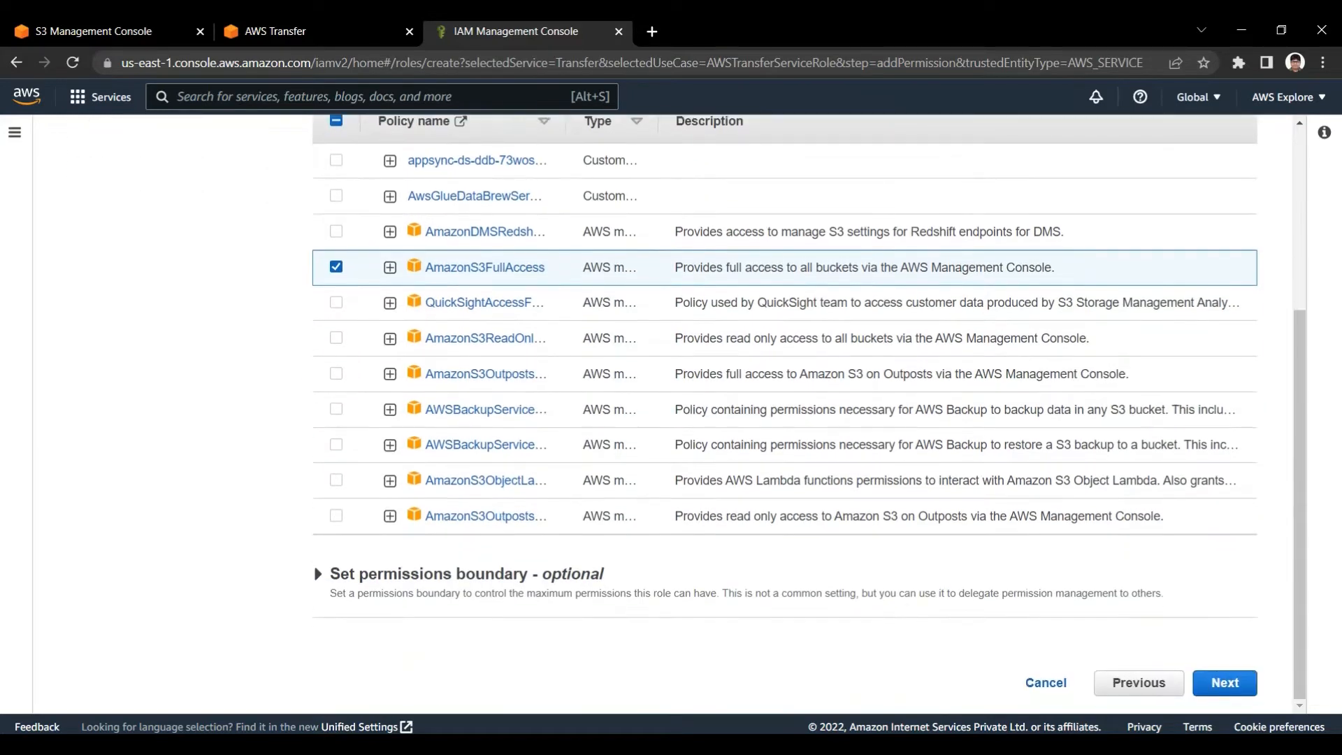
click(1224, 683)
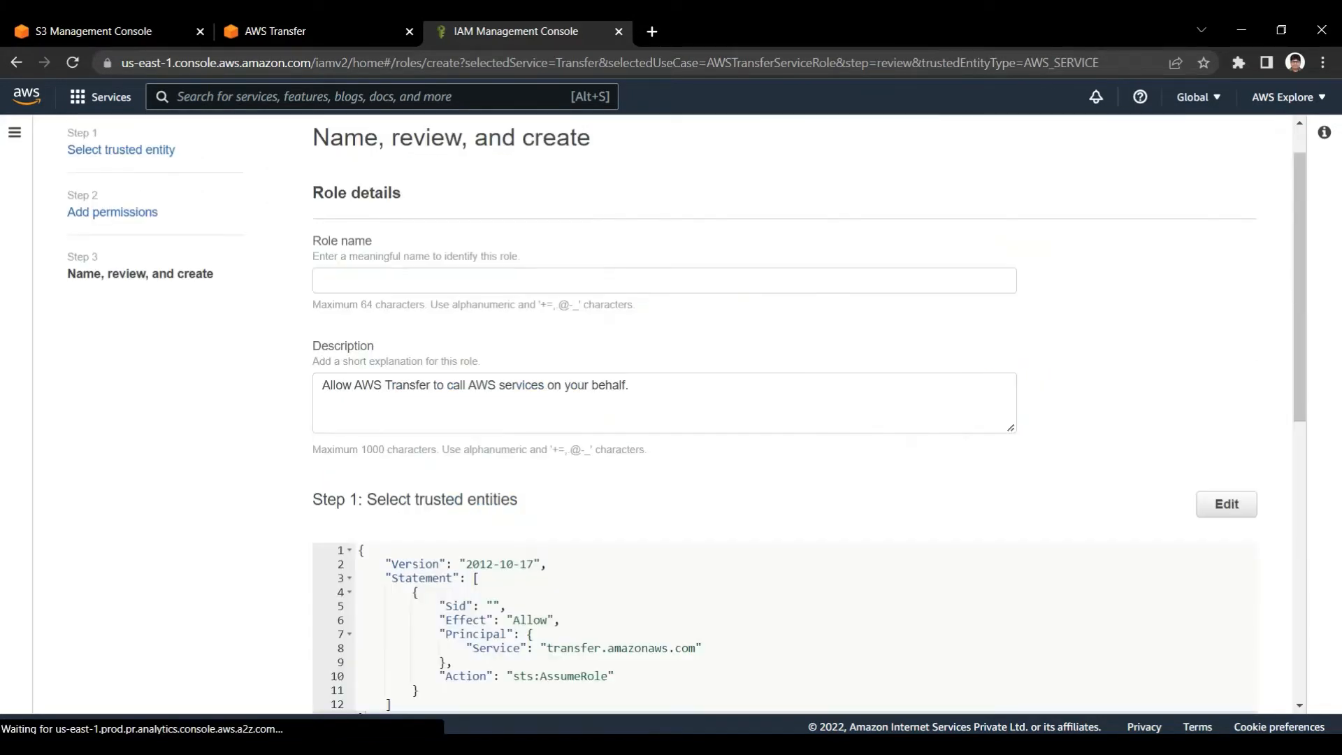
Enter TransfterFamilyDemoRole as the role name
scroll(784, 414, down, 1)
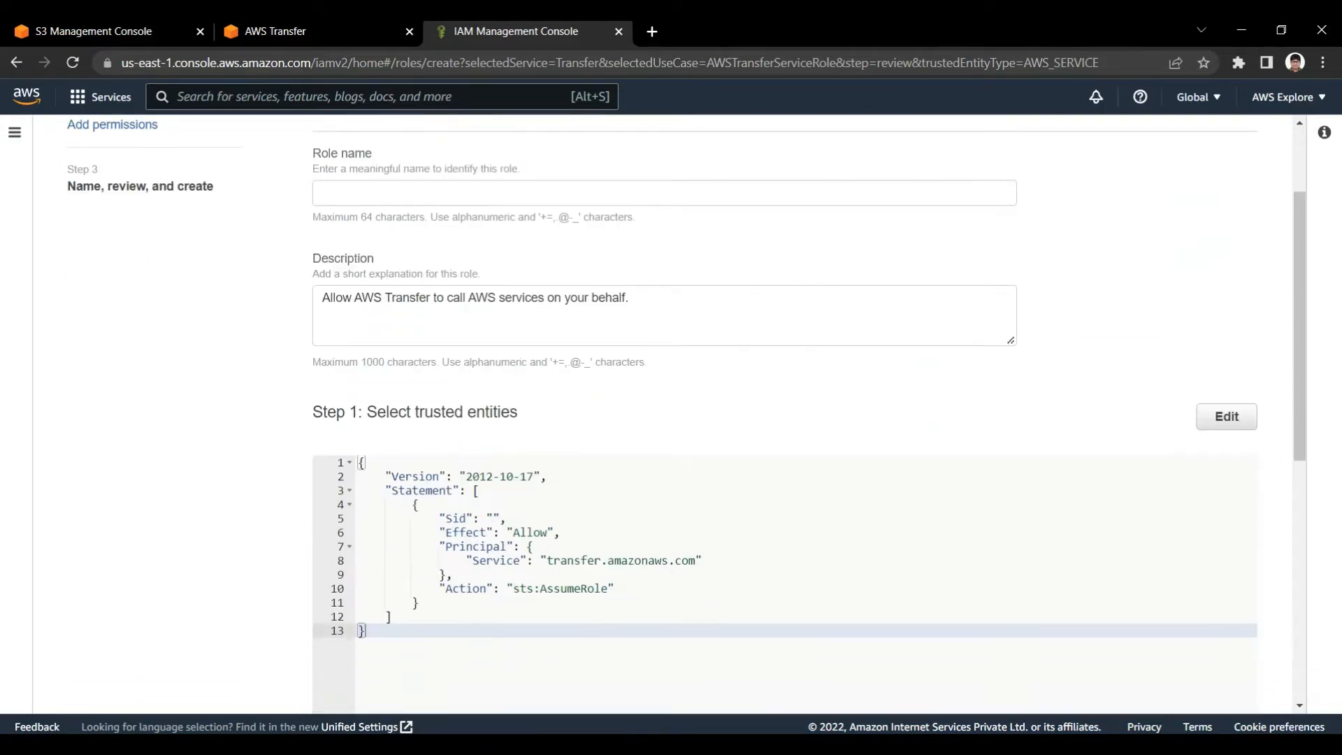
scroll(785, 414, up, 2)
click(664, 333)
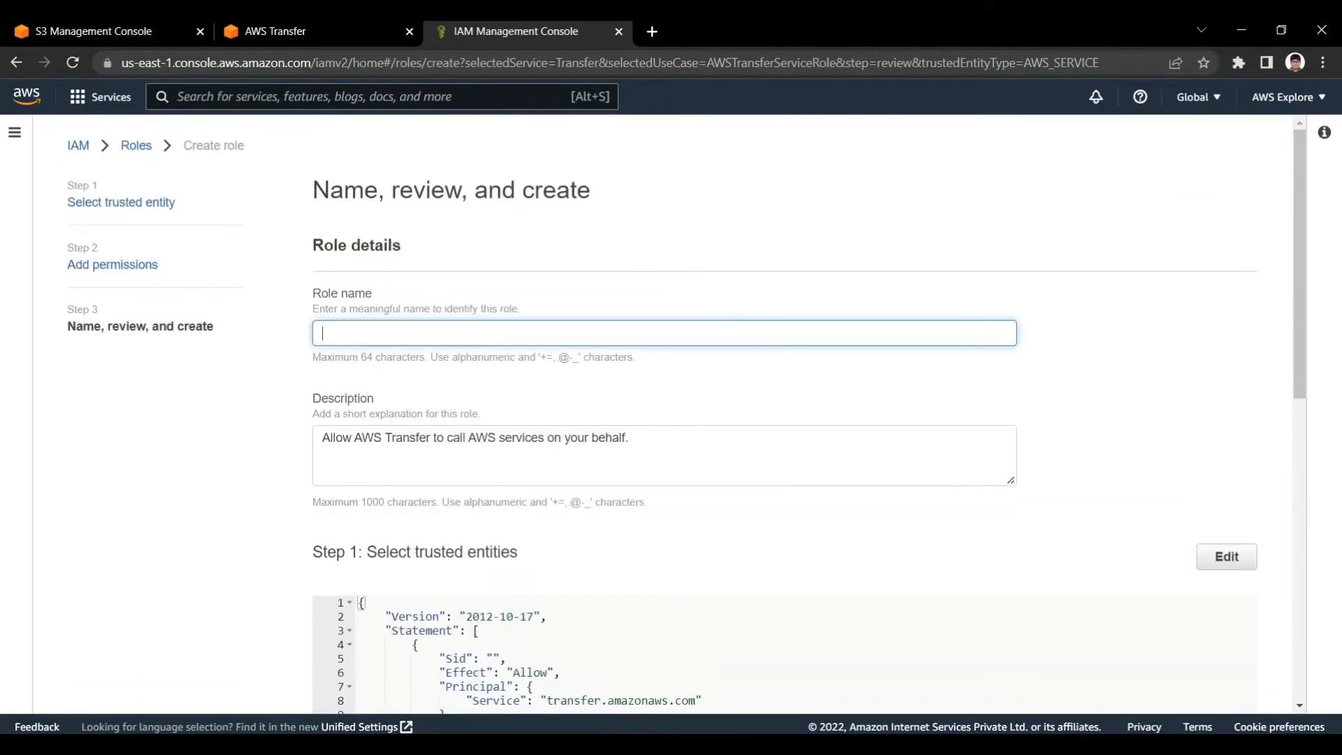
text(TransfterFamilyDemoRole)
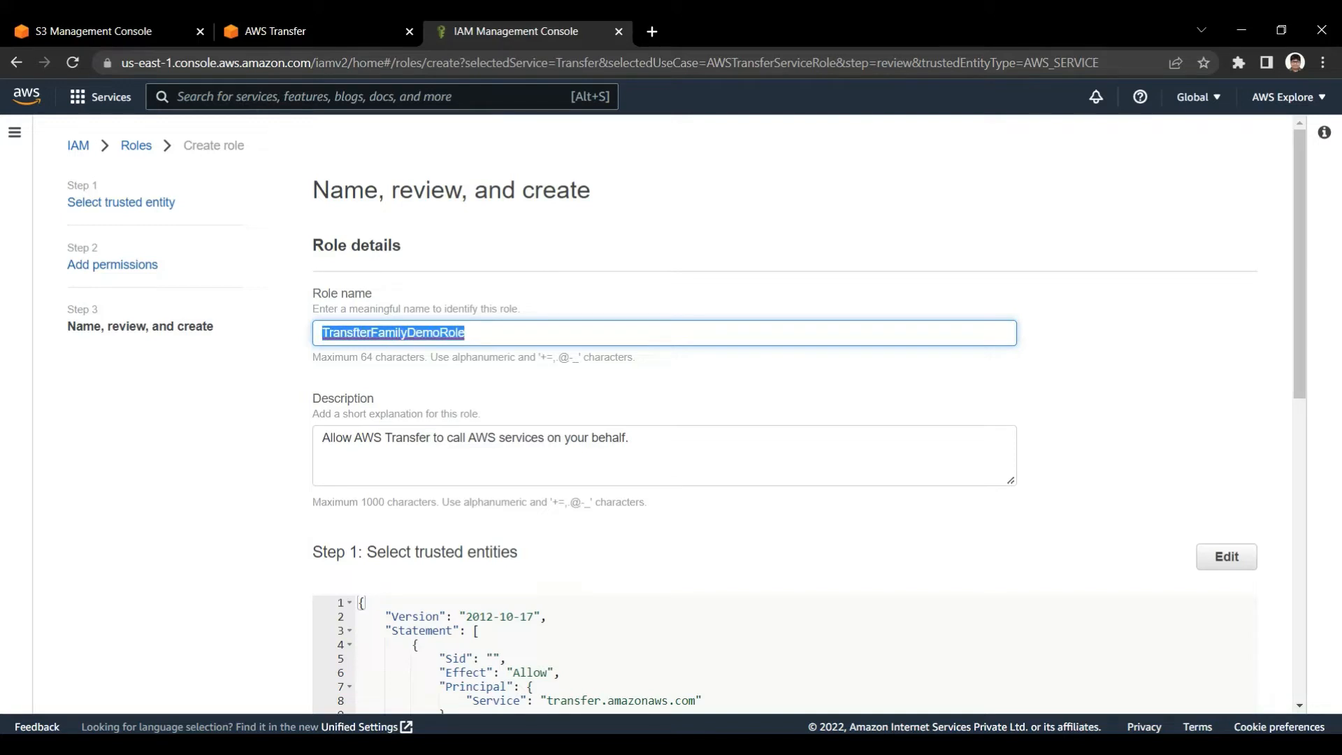
Correct the misspelled first word of the role name so it reads TransferFamilyDemoRole
click(783, 383)
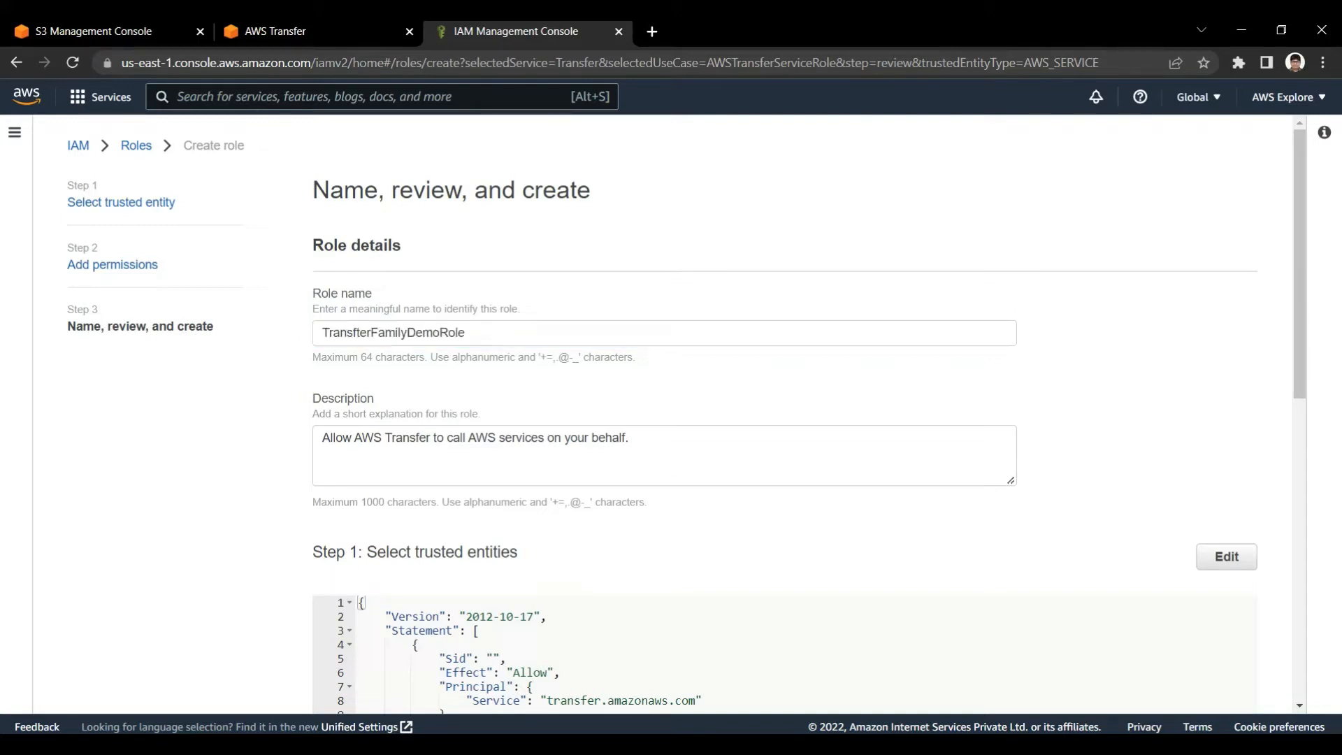
drag(378, 333, 321, 333)
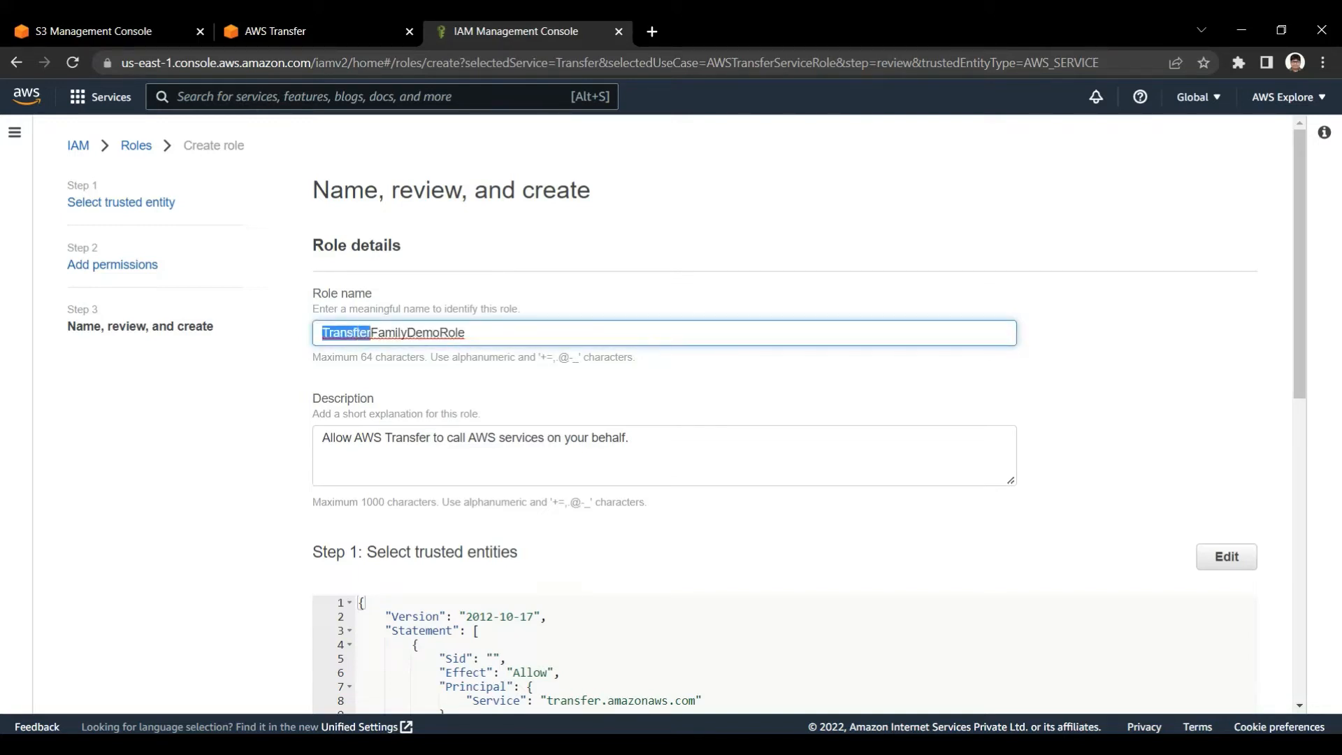
text(Transfe)
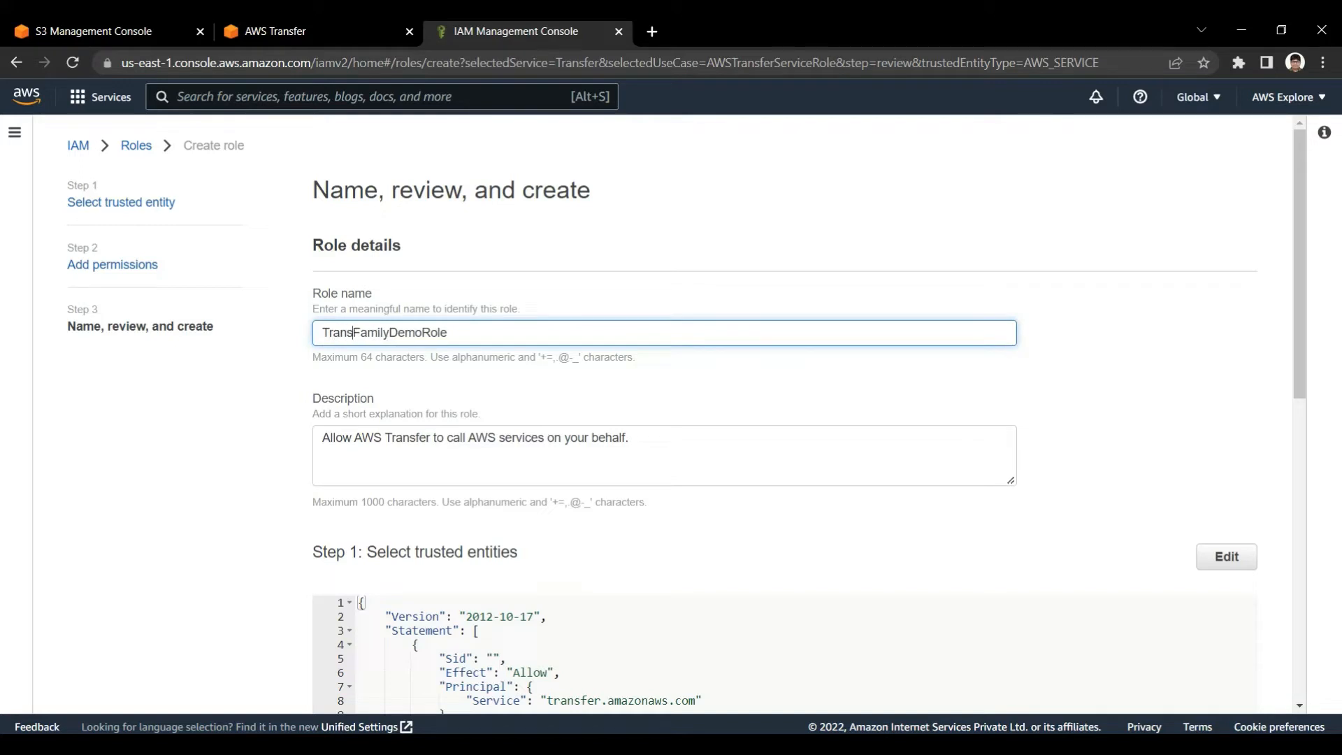
text(r)
drag(321, 333, 364, 333)
click(364, 333)
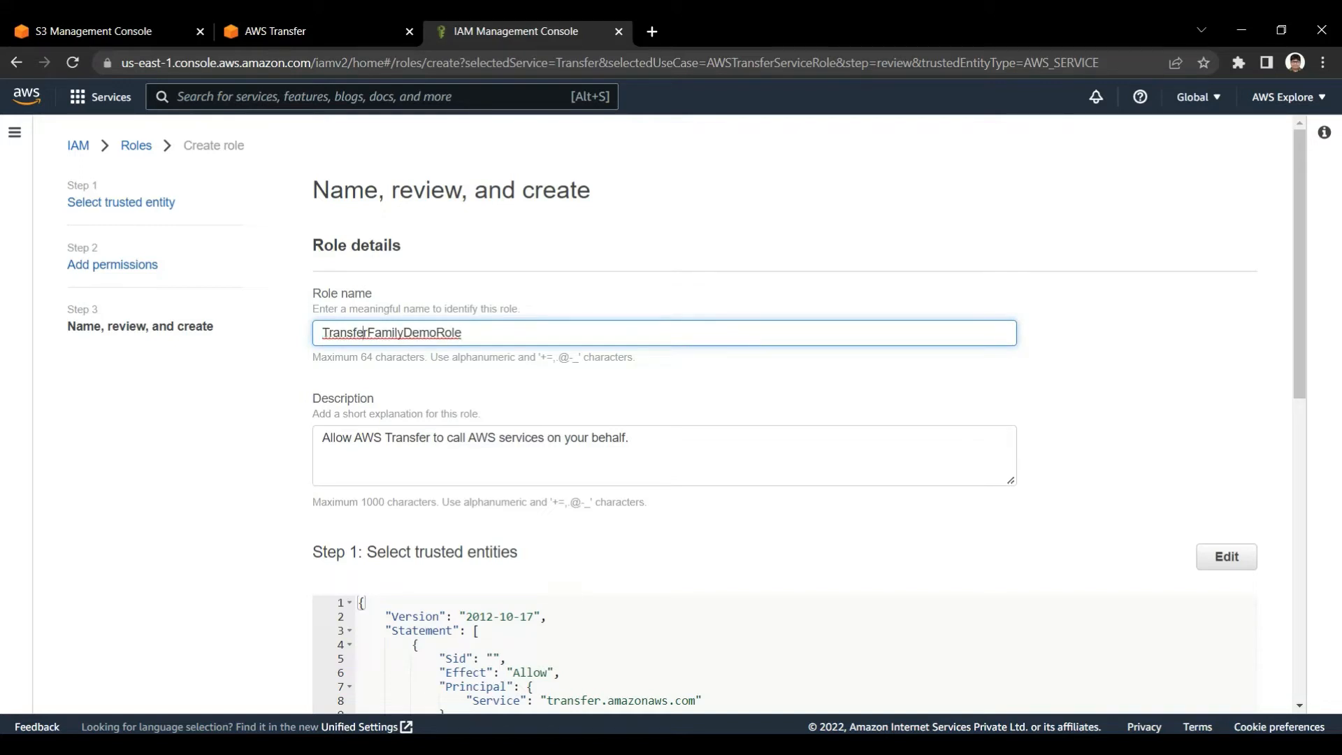
key(ctrl+a)
key(ctrl+c)
Review the role's trust policy, including its service principal and AssumeRole action, and the permissions policy summary
scroll(785, 413, down, 4)
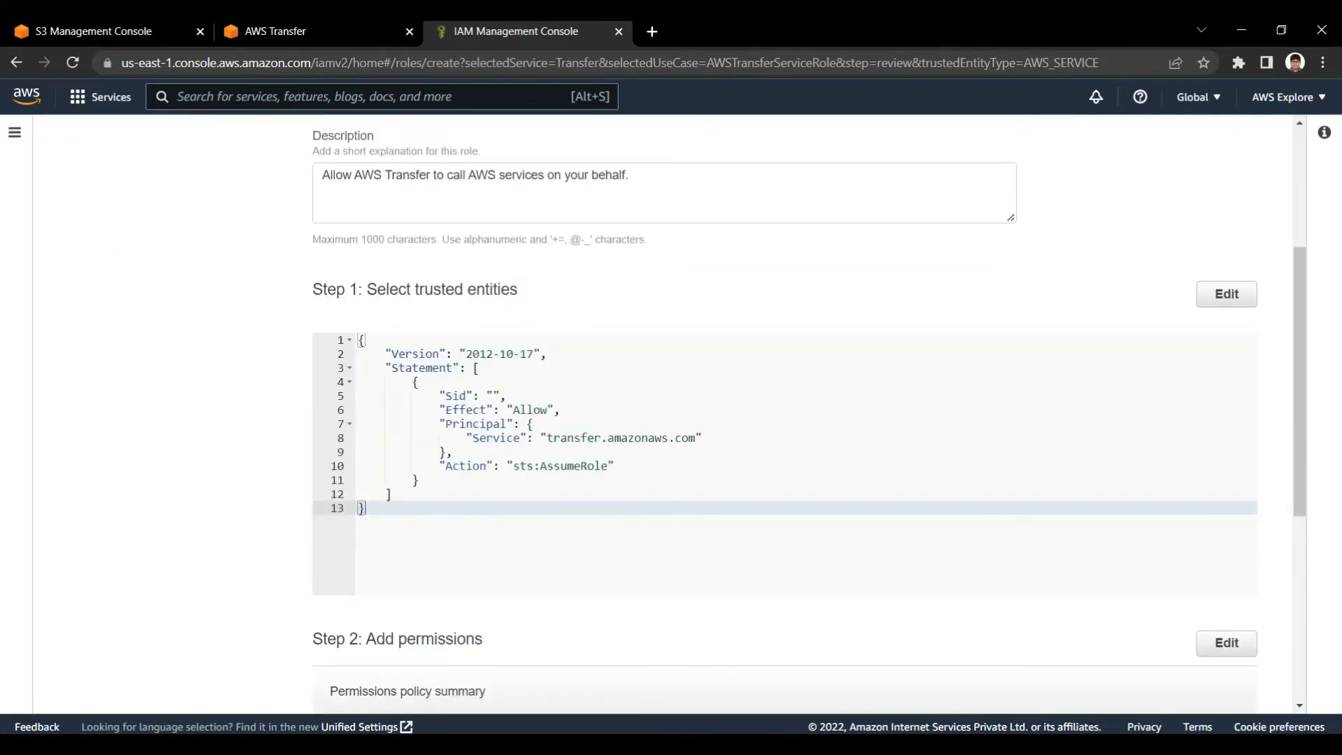
drag(389, 289, 518, 290)
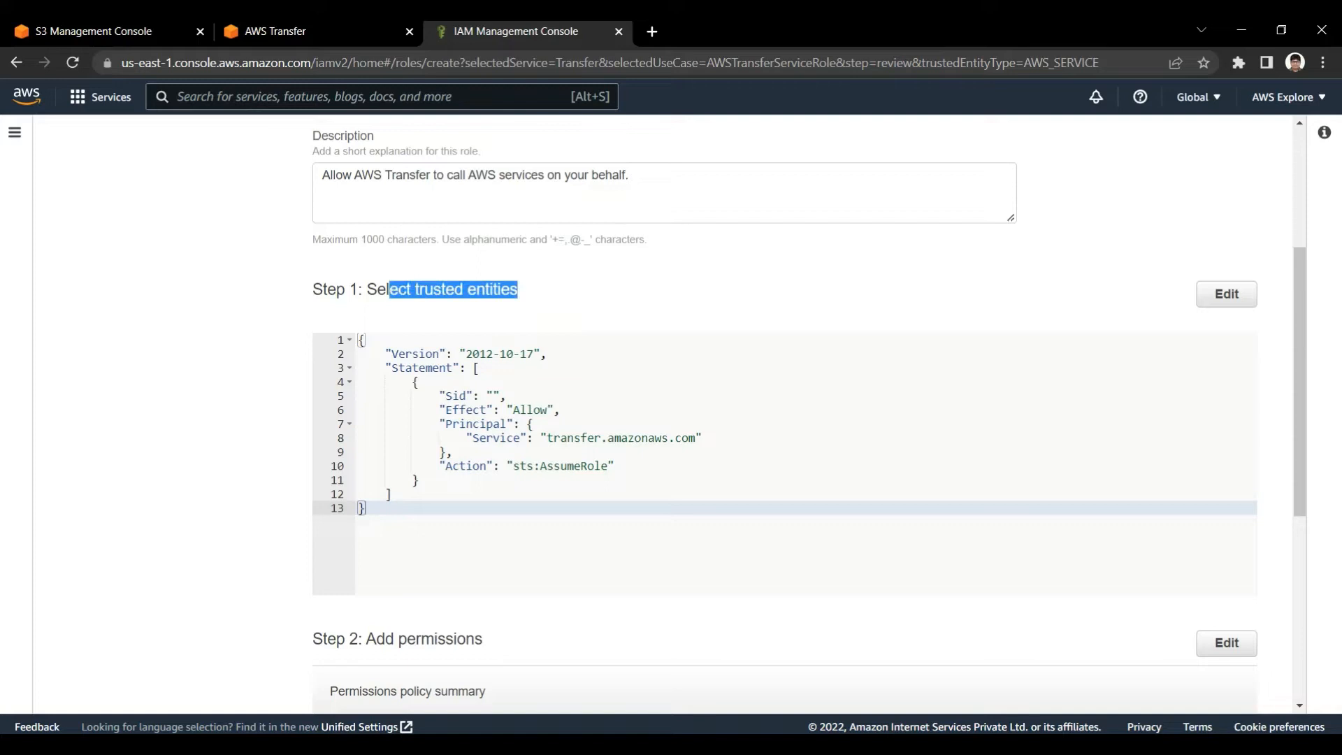
drag(541, 438, 702, 438)
click(702, 437)
click(676, 437)
scroll(676, 437, down, 2)
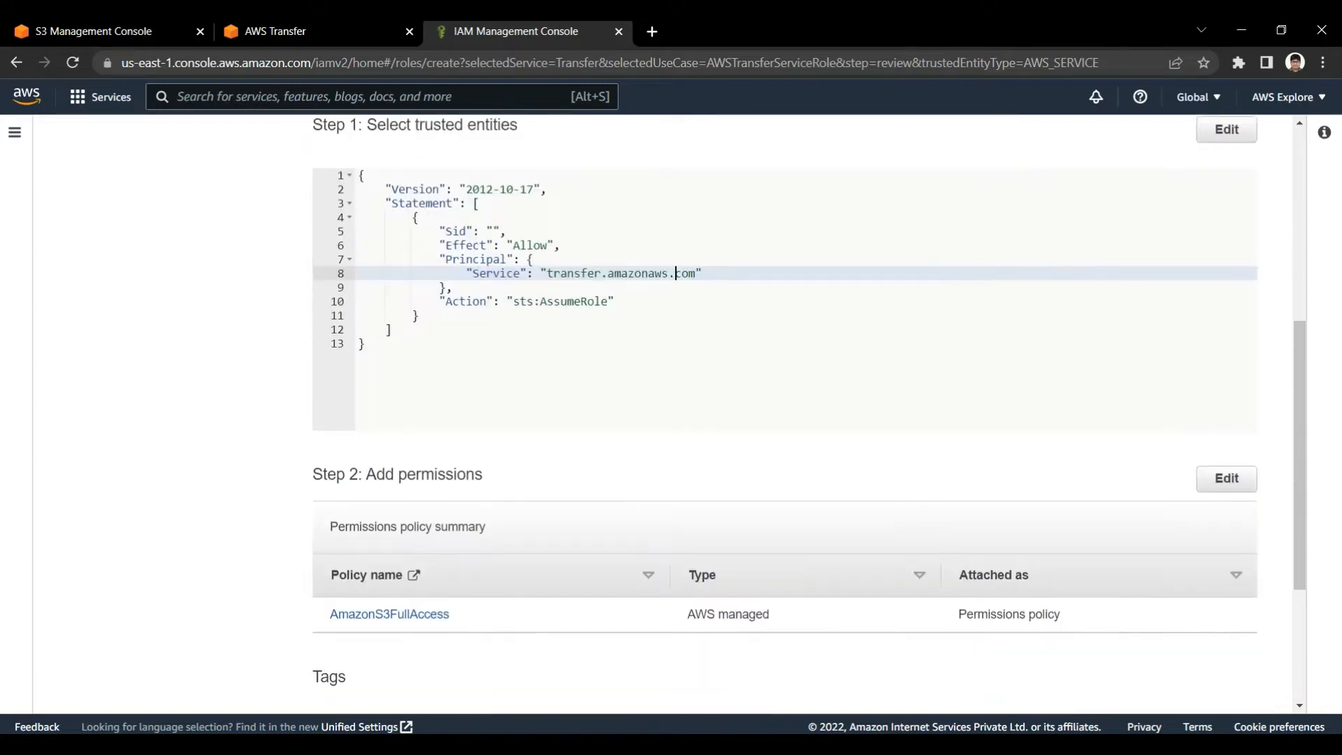
double_click(560, 291)
click(560, 305)
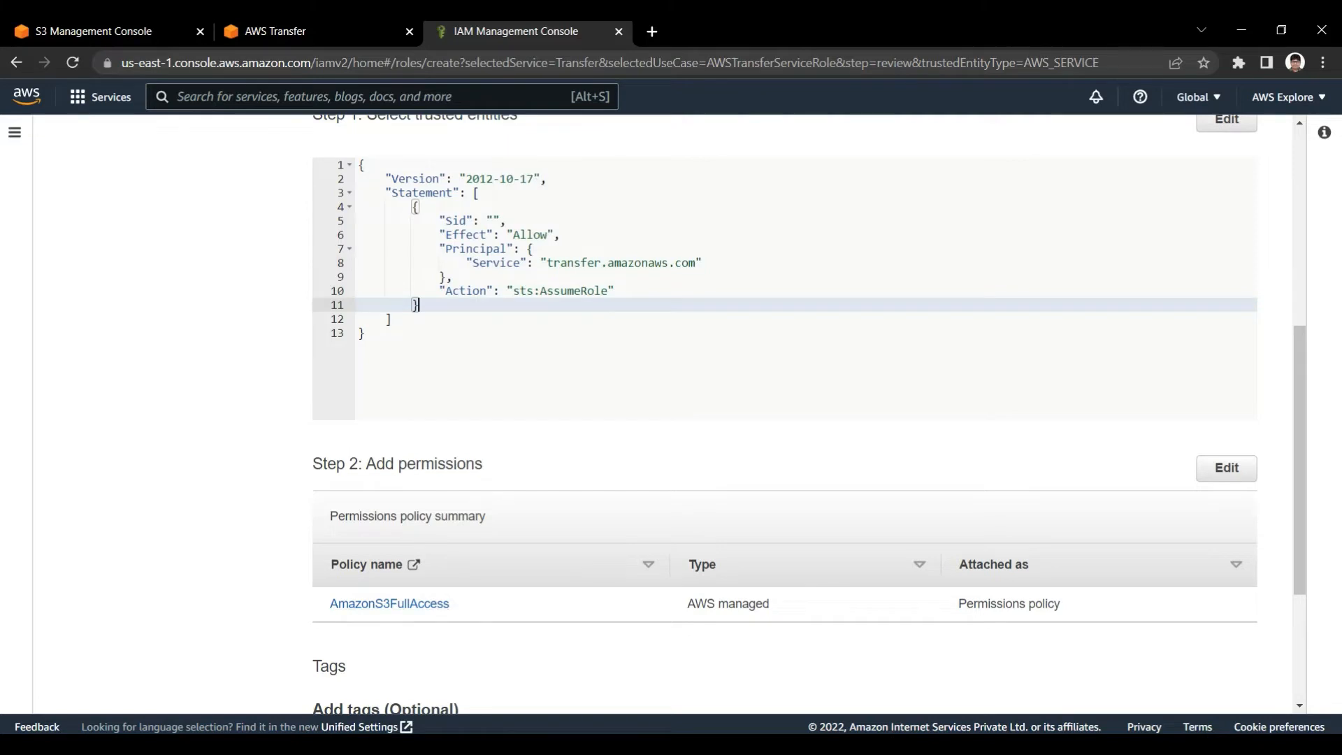
Create the role, search the roles list for TransferFamilyDemoRole, and open its details
scroll(785, 412, down, 3)
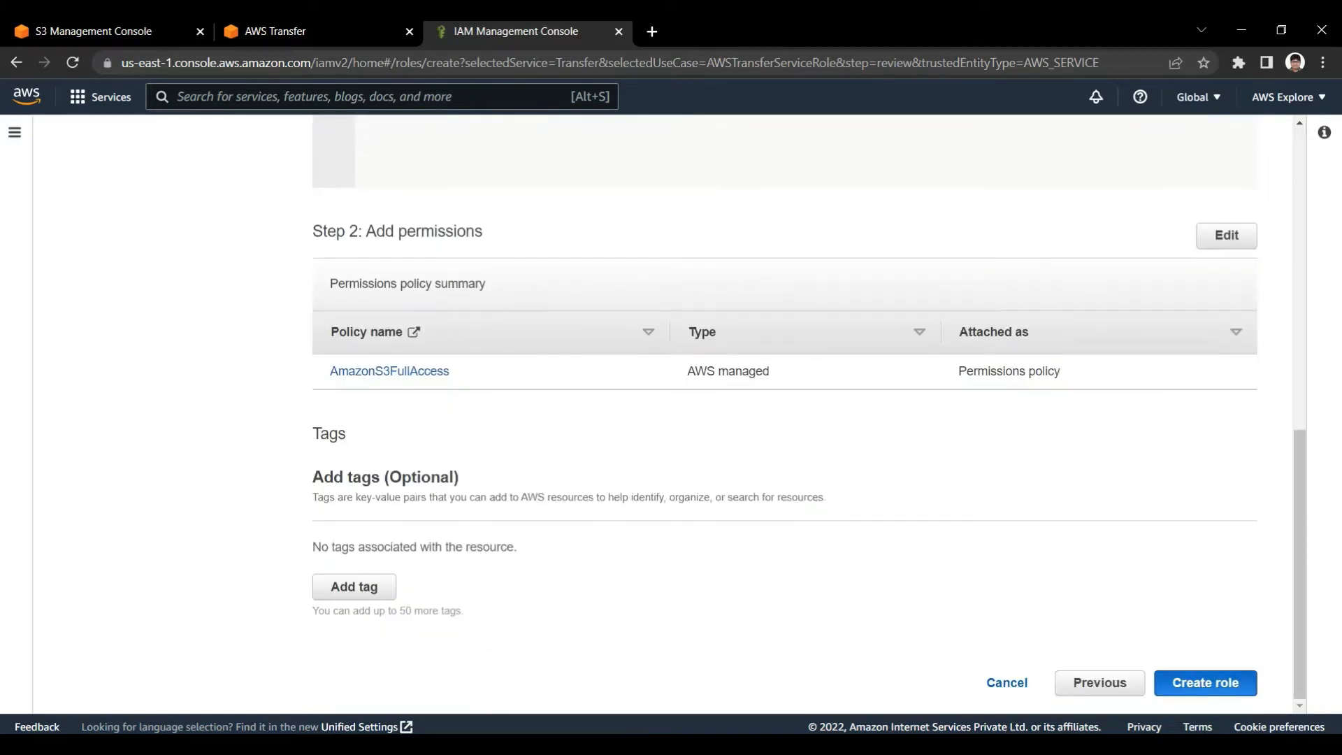
click(1205, 683)
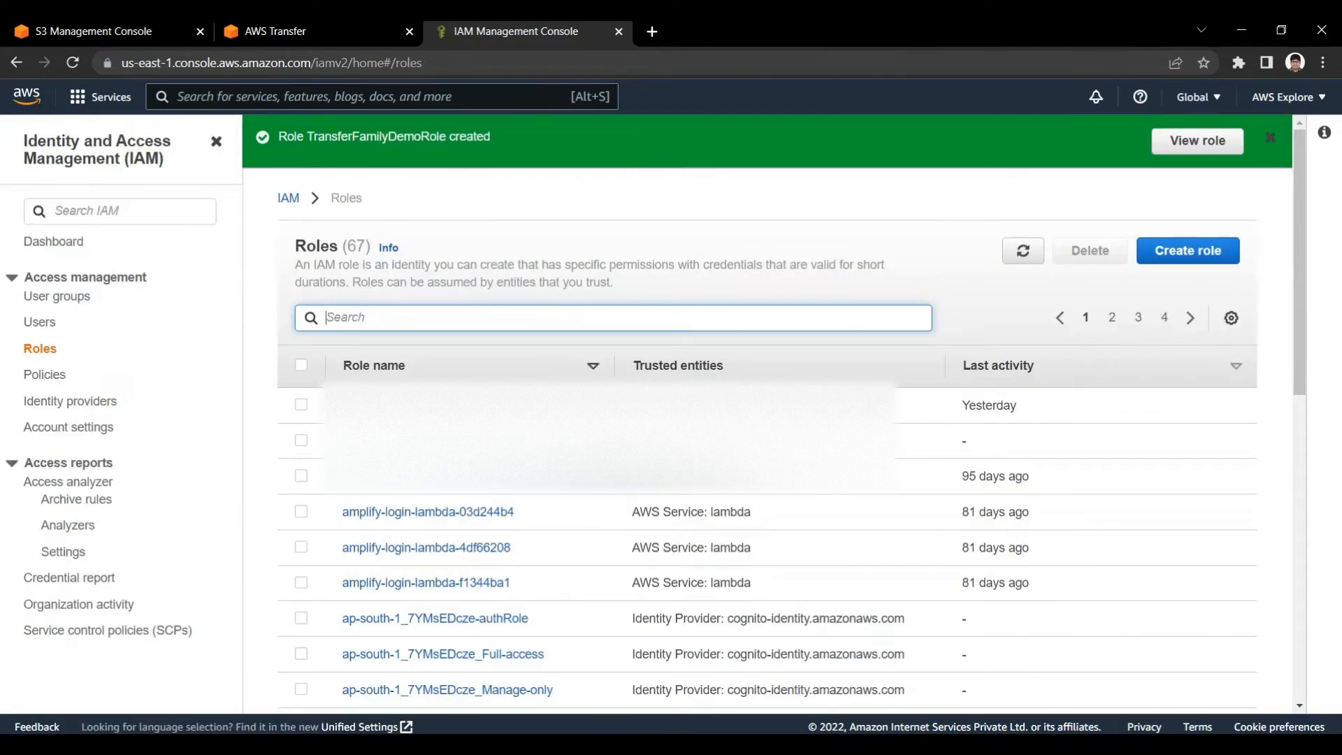
key(ctrl+v)
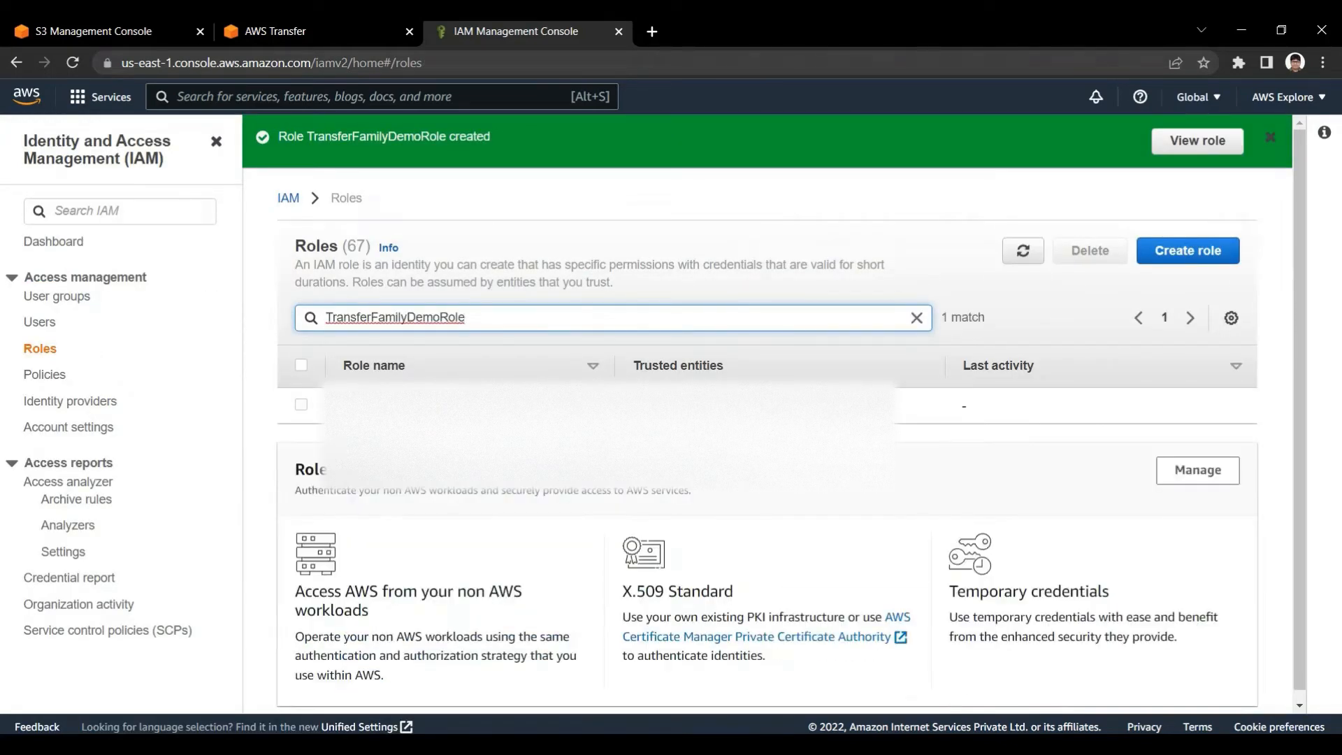
click(409, 405)
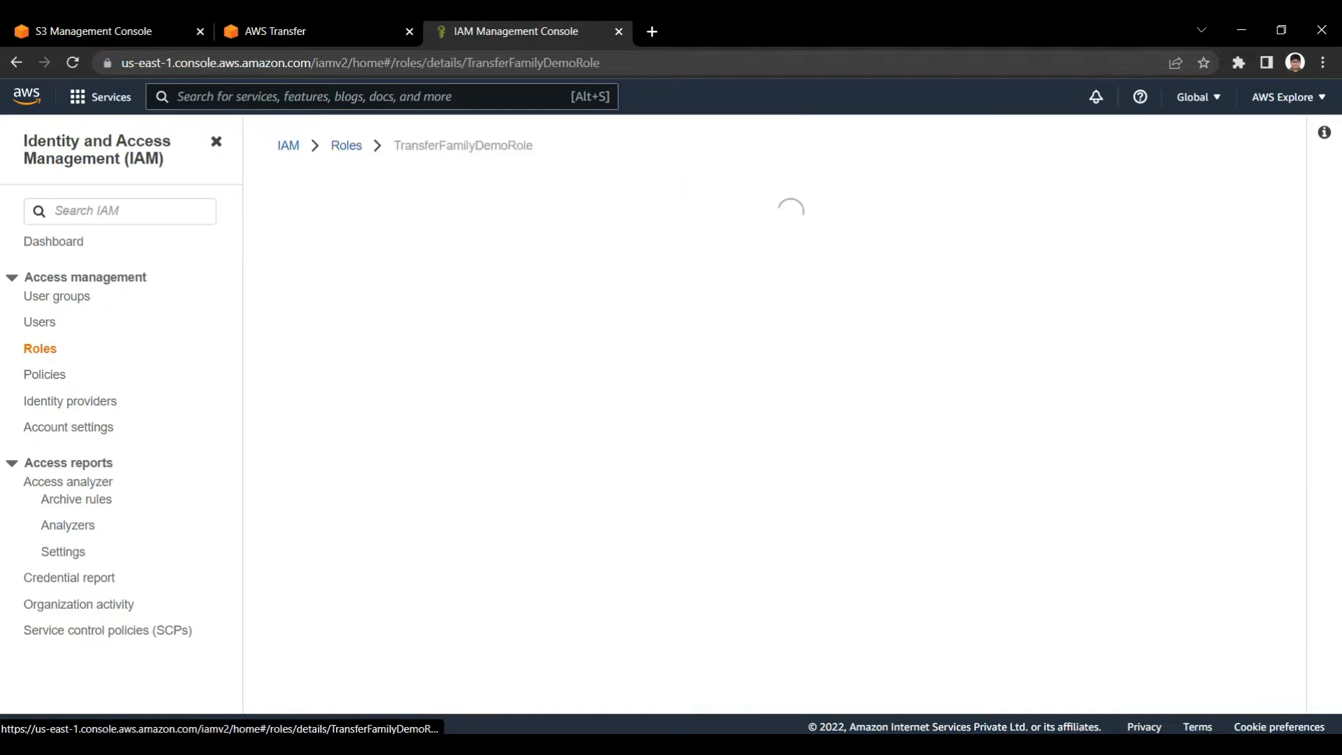
Examine TransferFamilyDemoRole's attached permissions policies and its trust relationship, including the service principal
scroll(769, 419, down, 3)
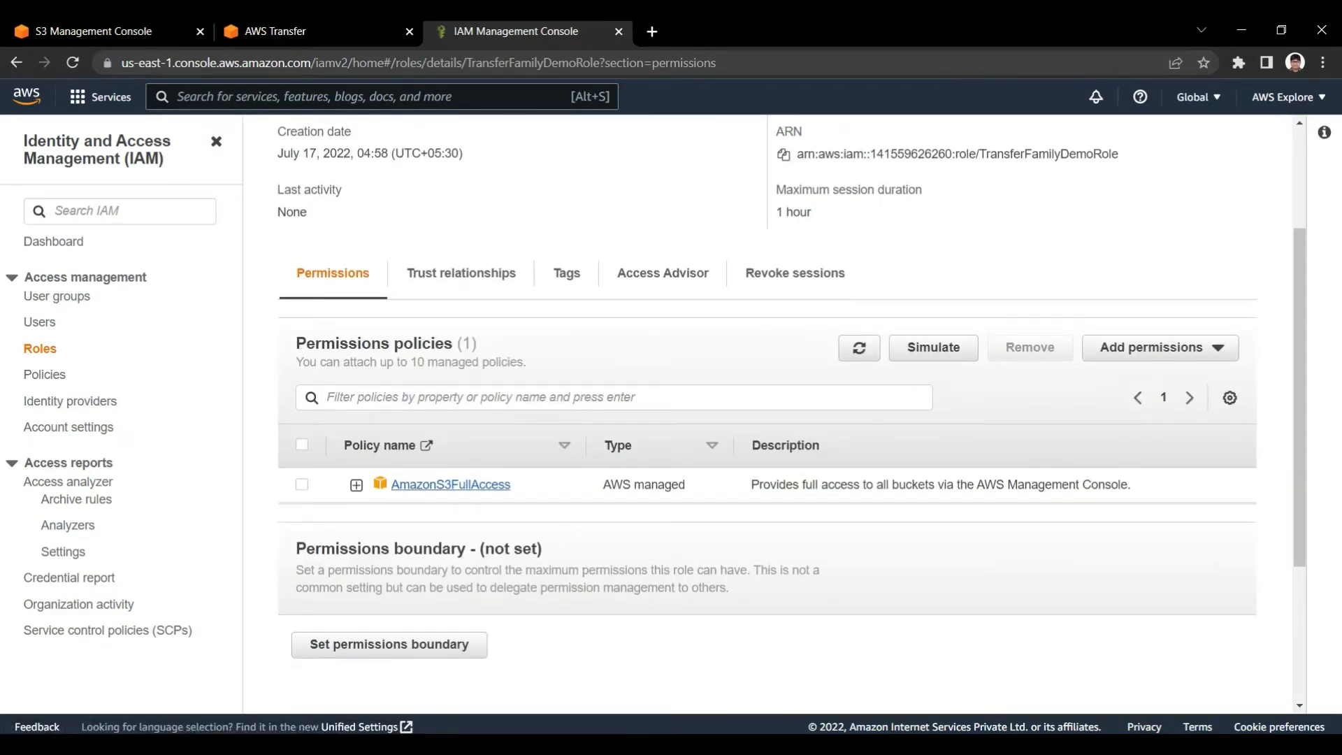
scroll(461, 358, up, 1)
click(461, 360)
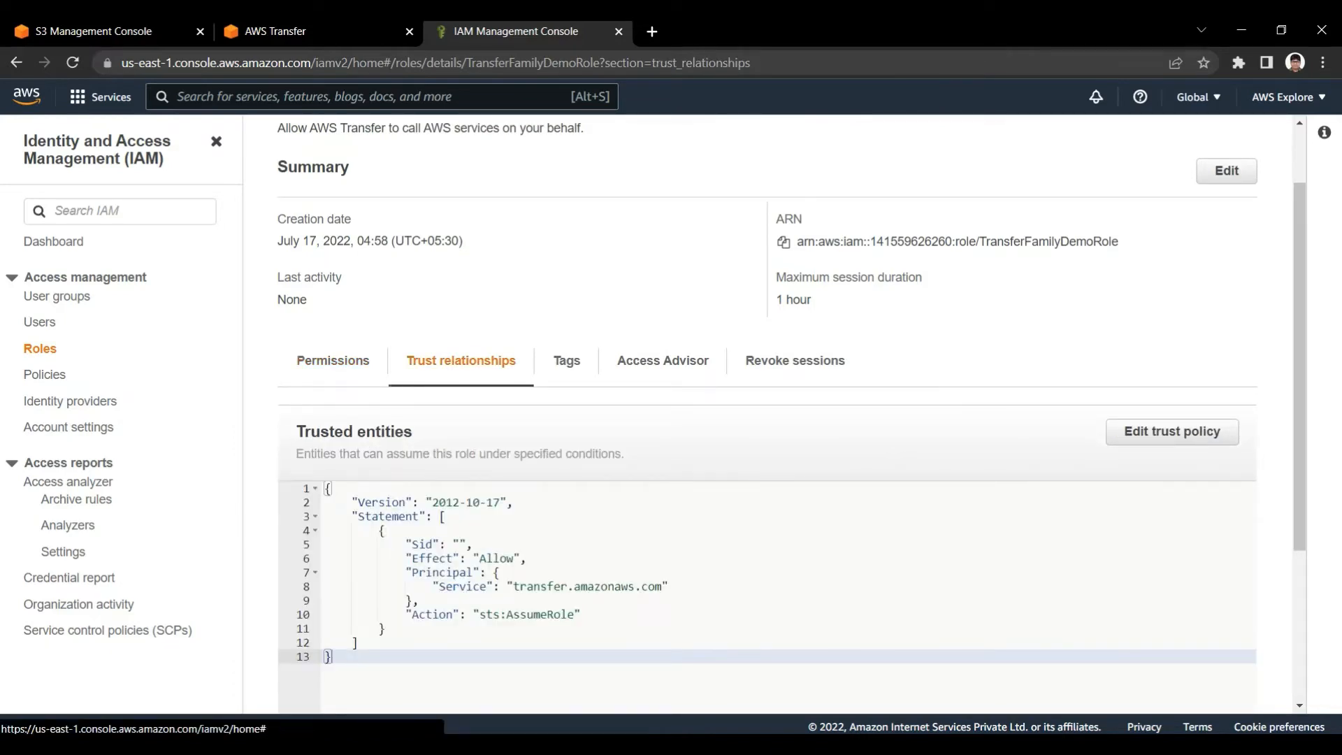
drag(511, 586, 660, 585)
click(649, 586)
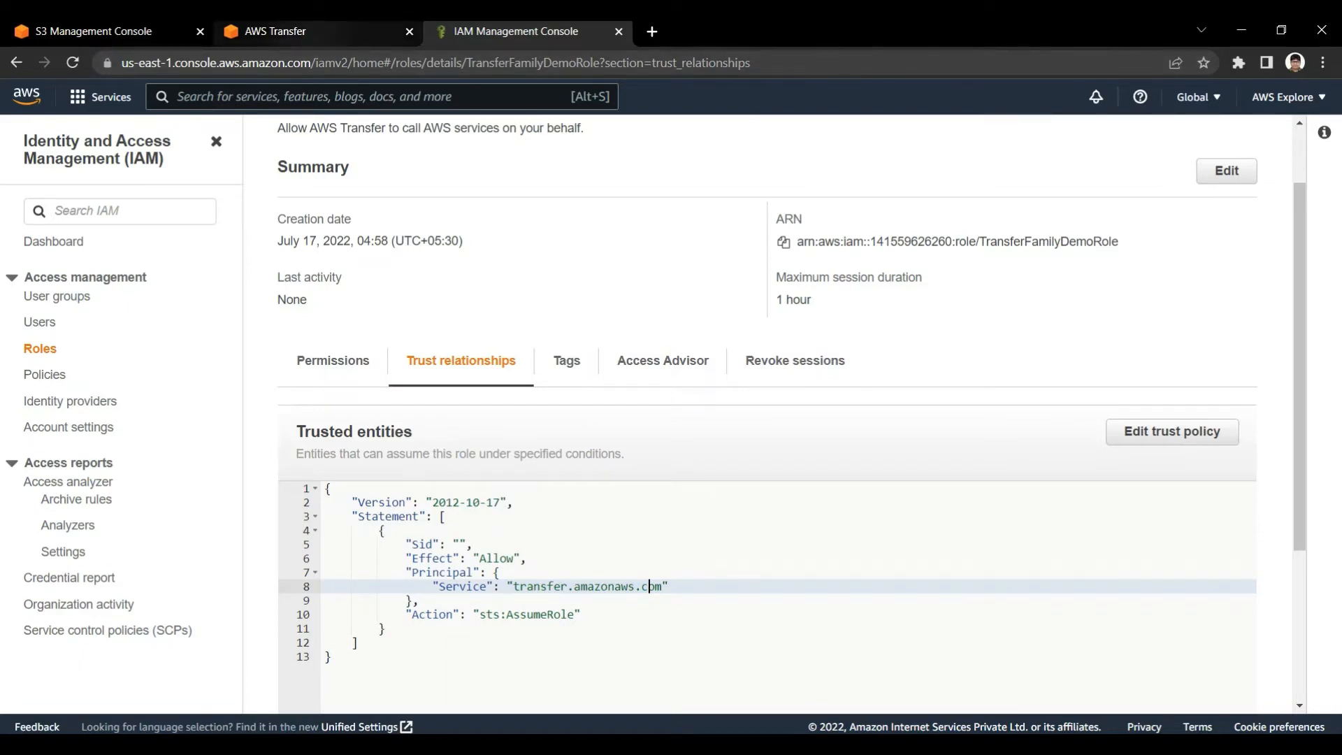
scroll(767, 420, up, 2)
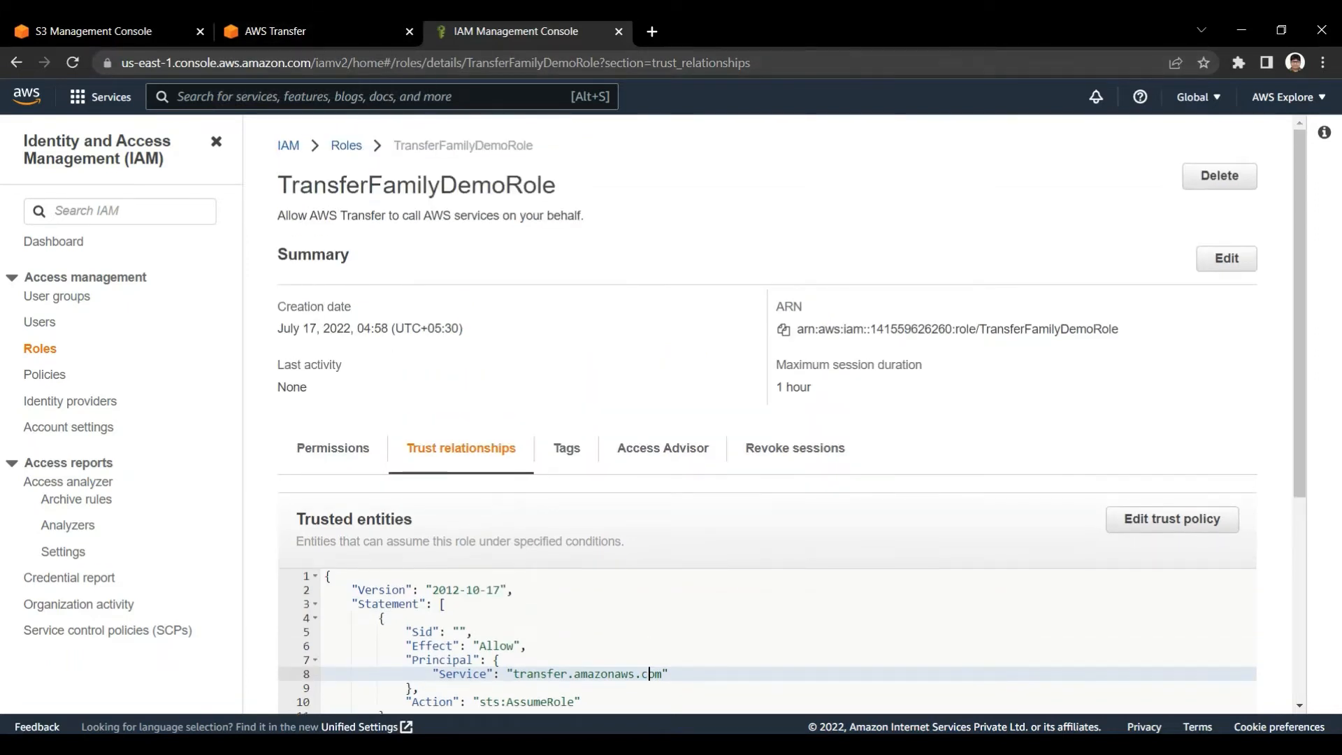
drag(278, 184, 555, 185)
Switch to AWS Transfer, return to the servers list, refresh it, and check each server's state and service managed users
click(337, 33)
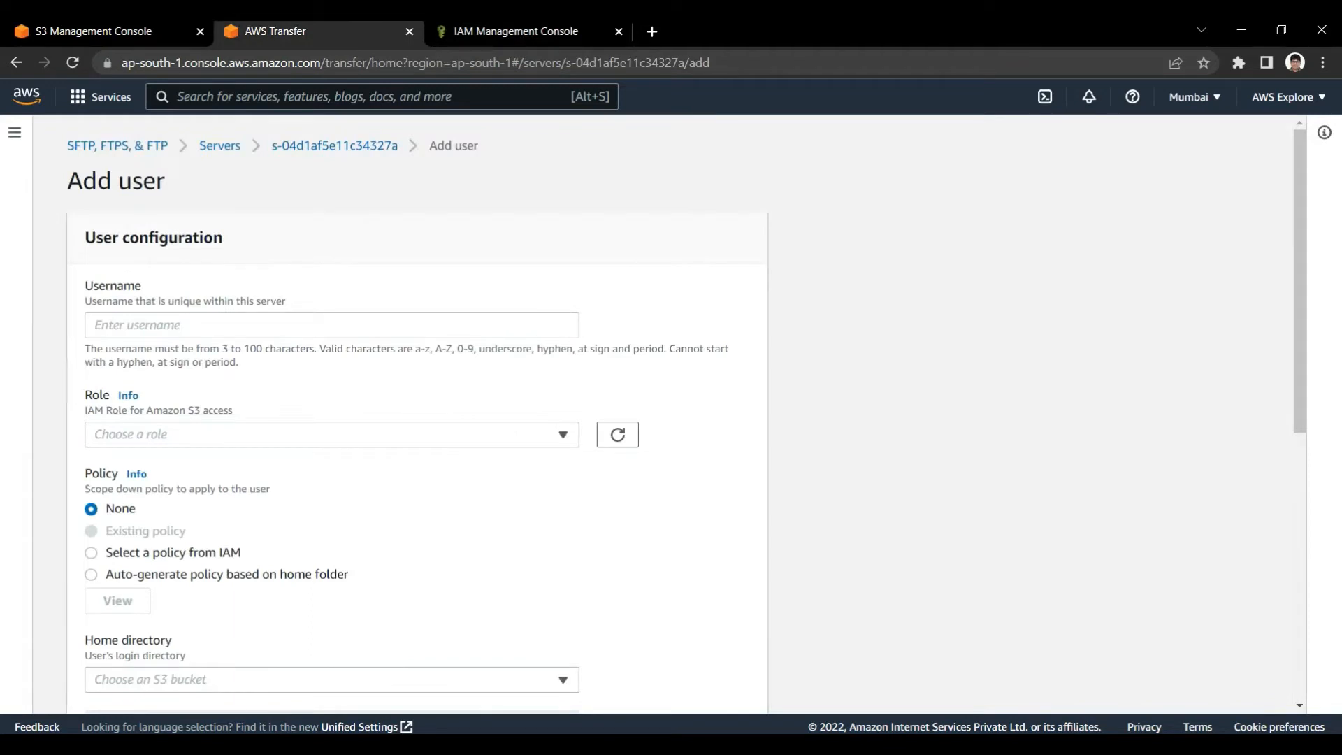
click(335, 145)
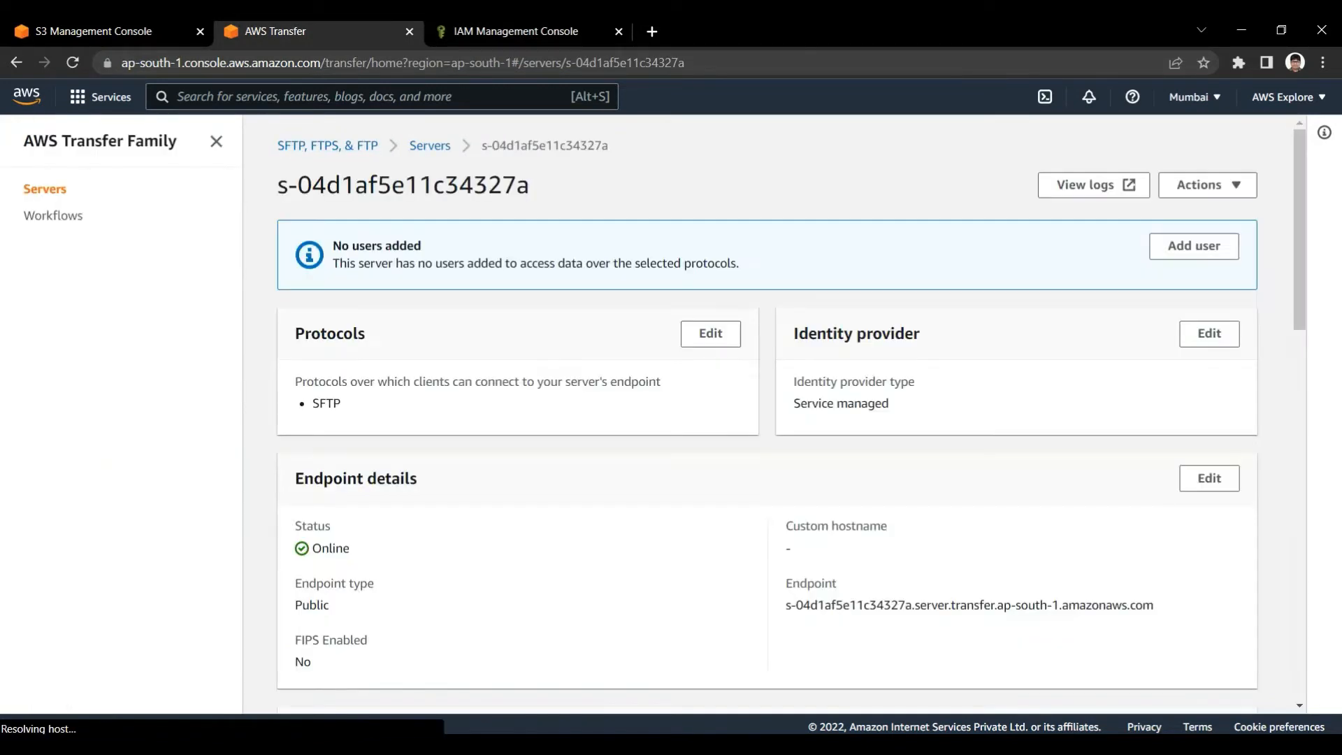
click(430, 146)
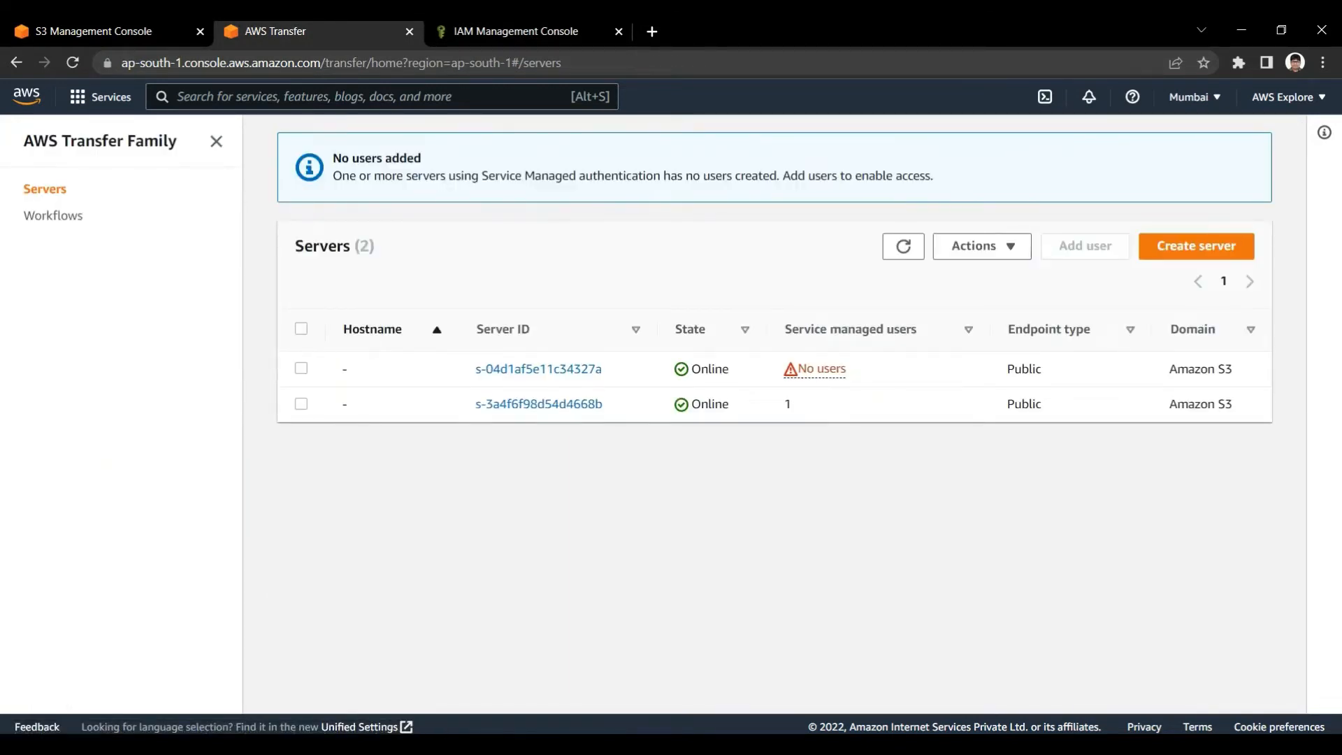
click(903, 247)
drag(690, 369, 729, 369)
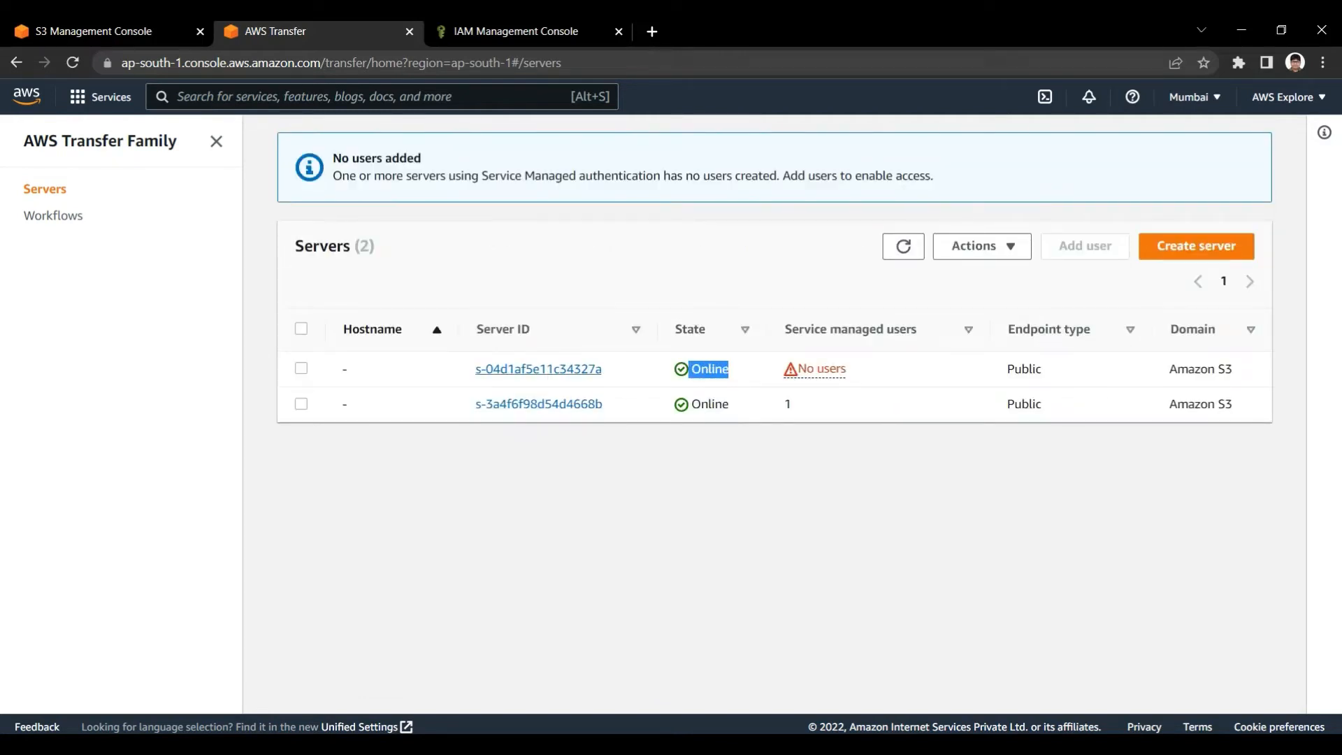
drag(846, 369, 690, 404)
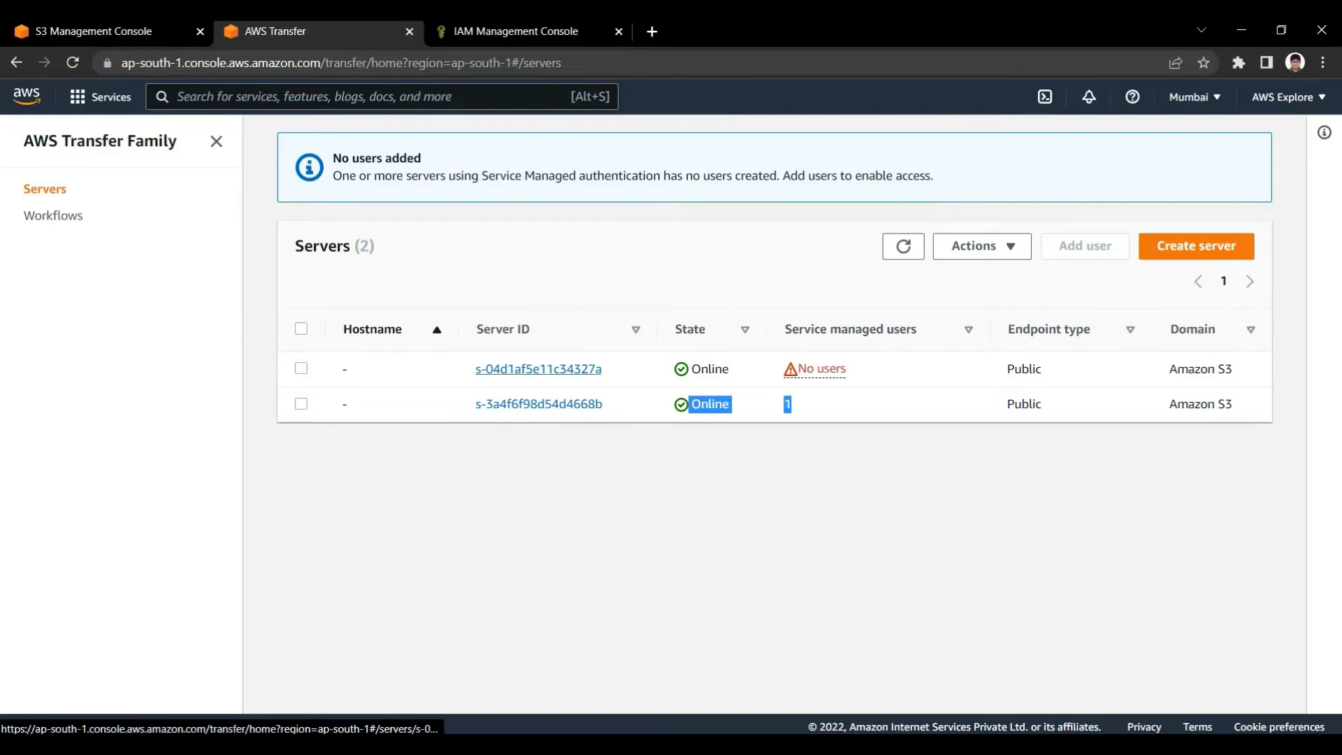
Open server s-04d1af5e11c34327a and start adding a user to it from its users section
click(538, 370)
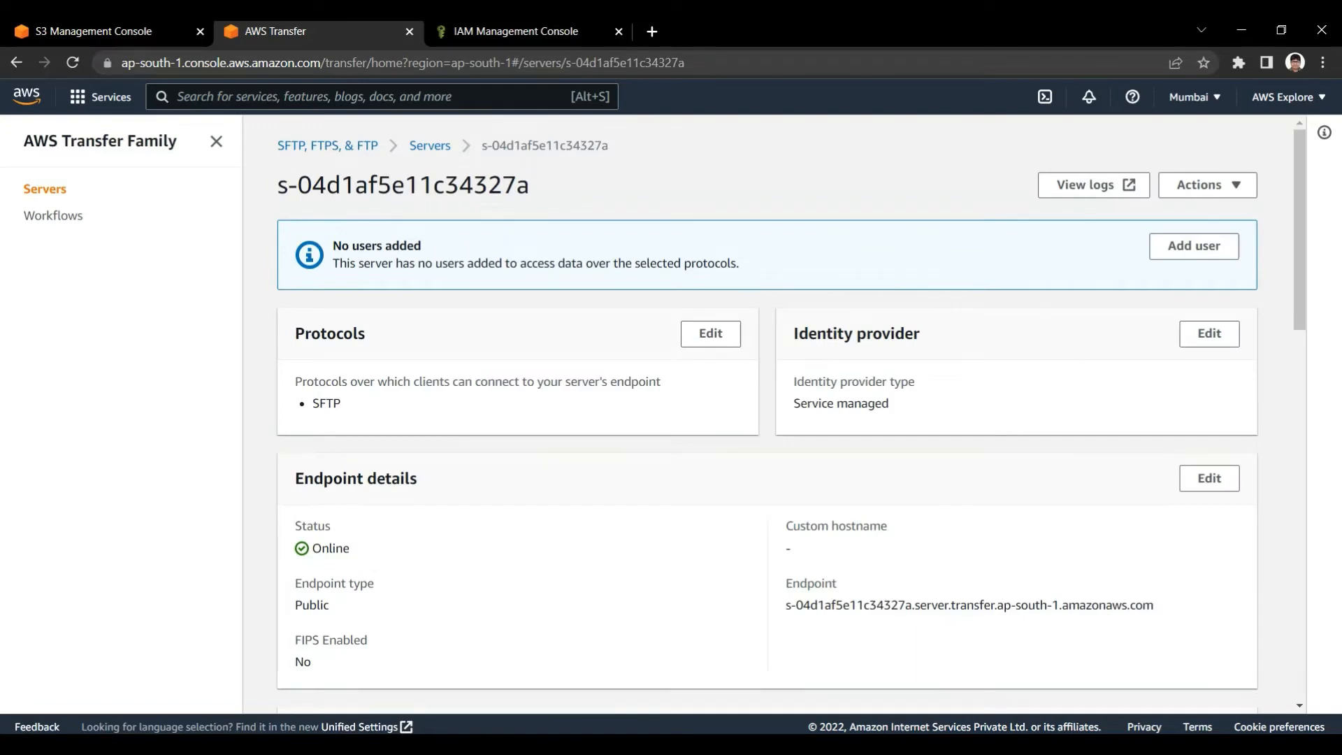
scroll(767, 413, down, 3)
scroll(767, 414, up, 3)
scroll(767, 414, down, 5)
scroll(767, 414, up, 5)
scroll(767, 413, down, 5)
click(1194, 381)
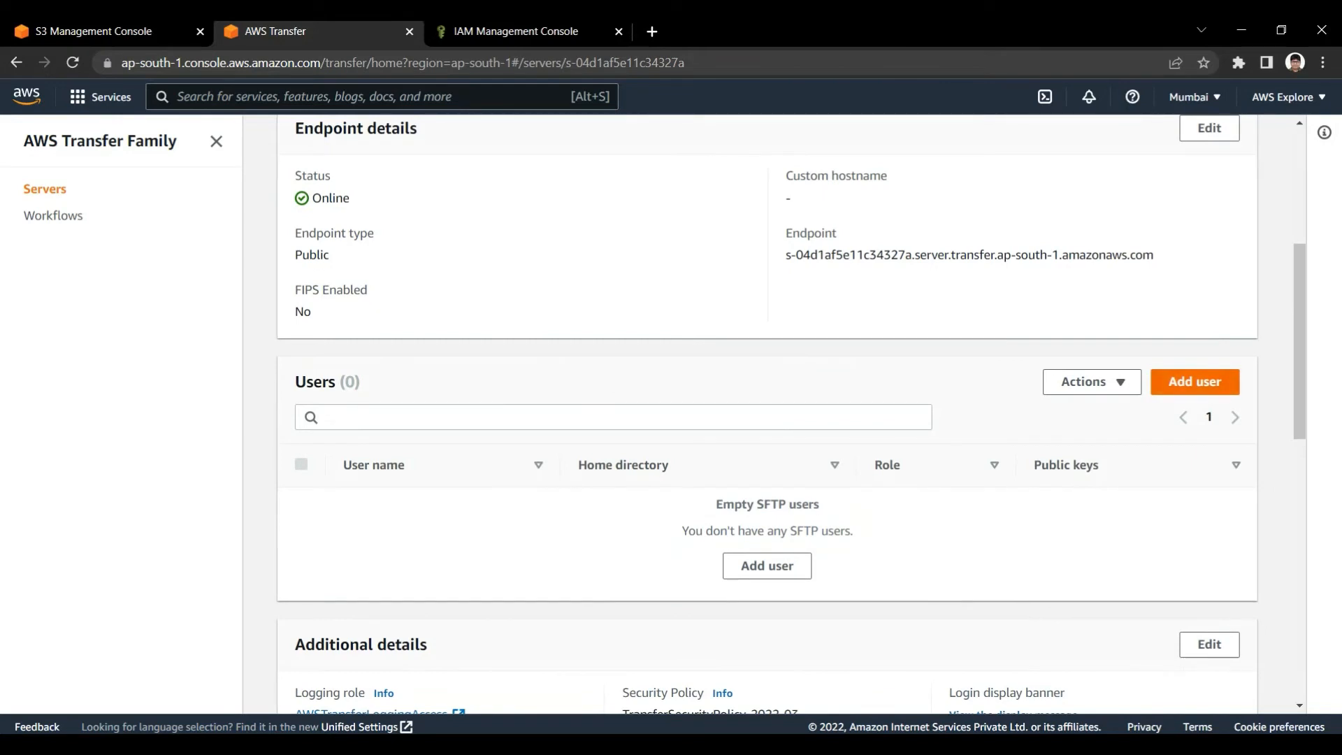
Enter the username for the new SFTP user in the user configuration
click(331, 325)
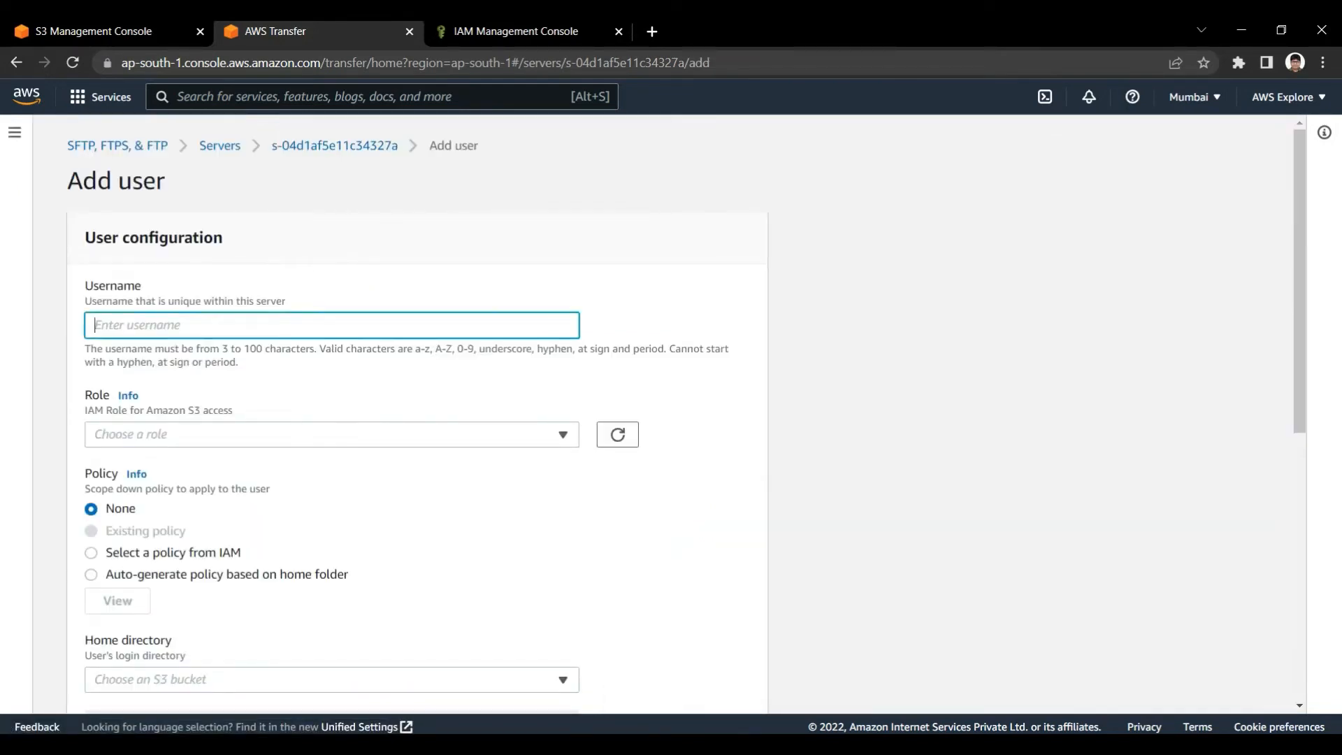
text(jaymit)
key(ctrl+a)
click(672, 395)
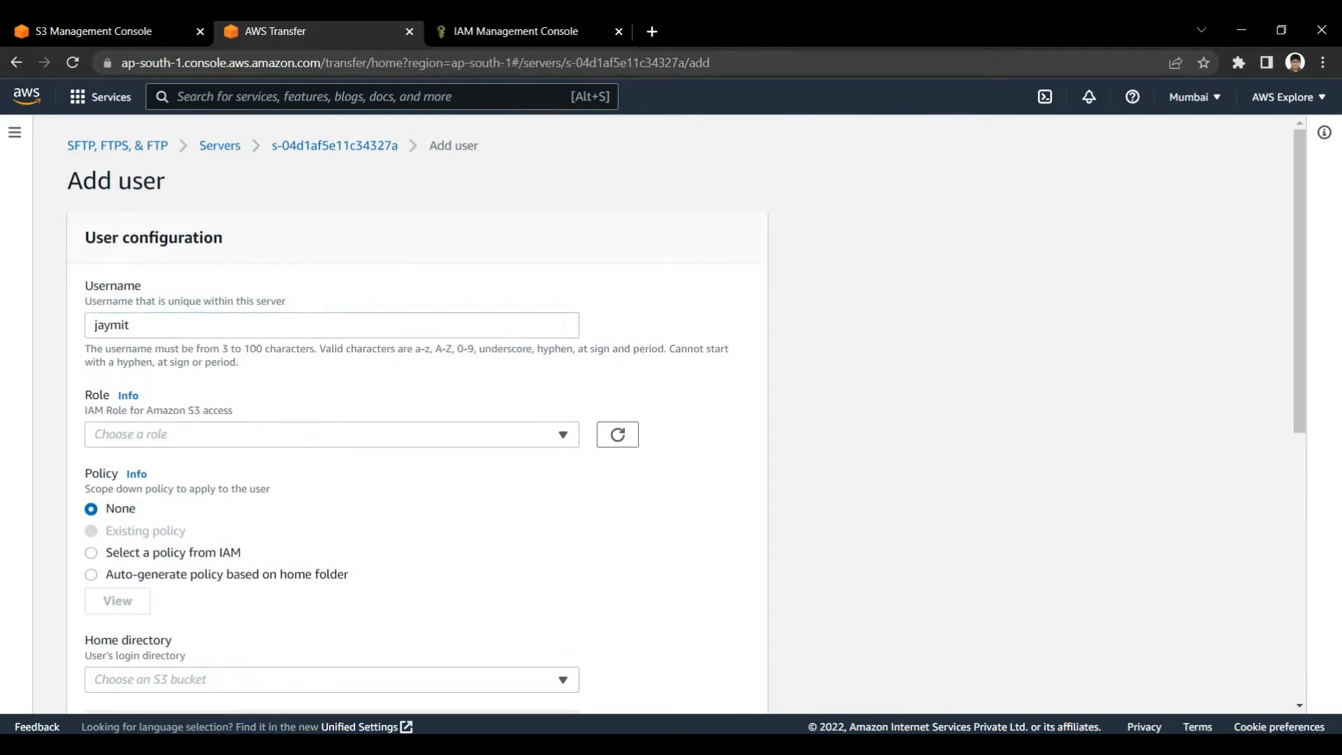
Refresh the available IAM roles, filter them by "tra", and assign TransferFamilyDemoRole to the user
scroll(420, 419, down, 2)
click(331, 259)
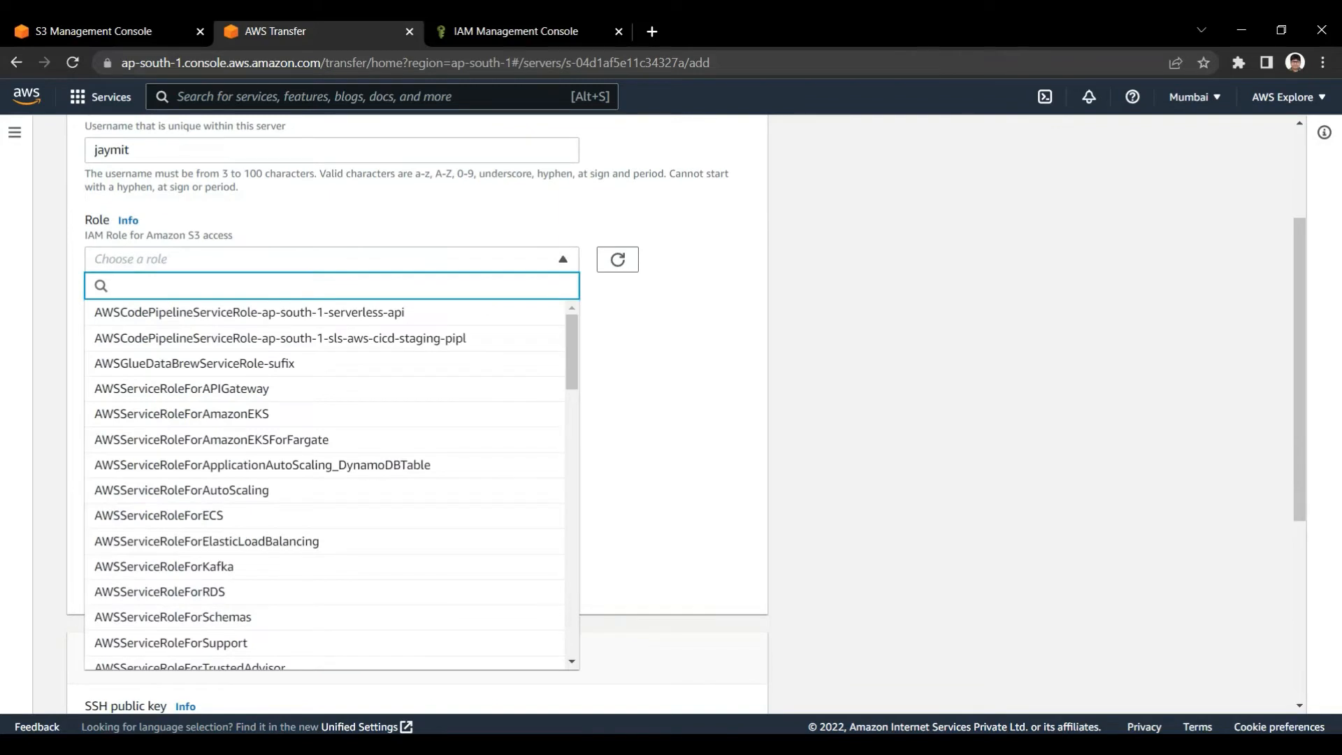
click(617, 259)
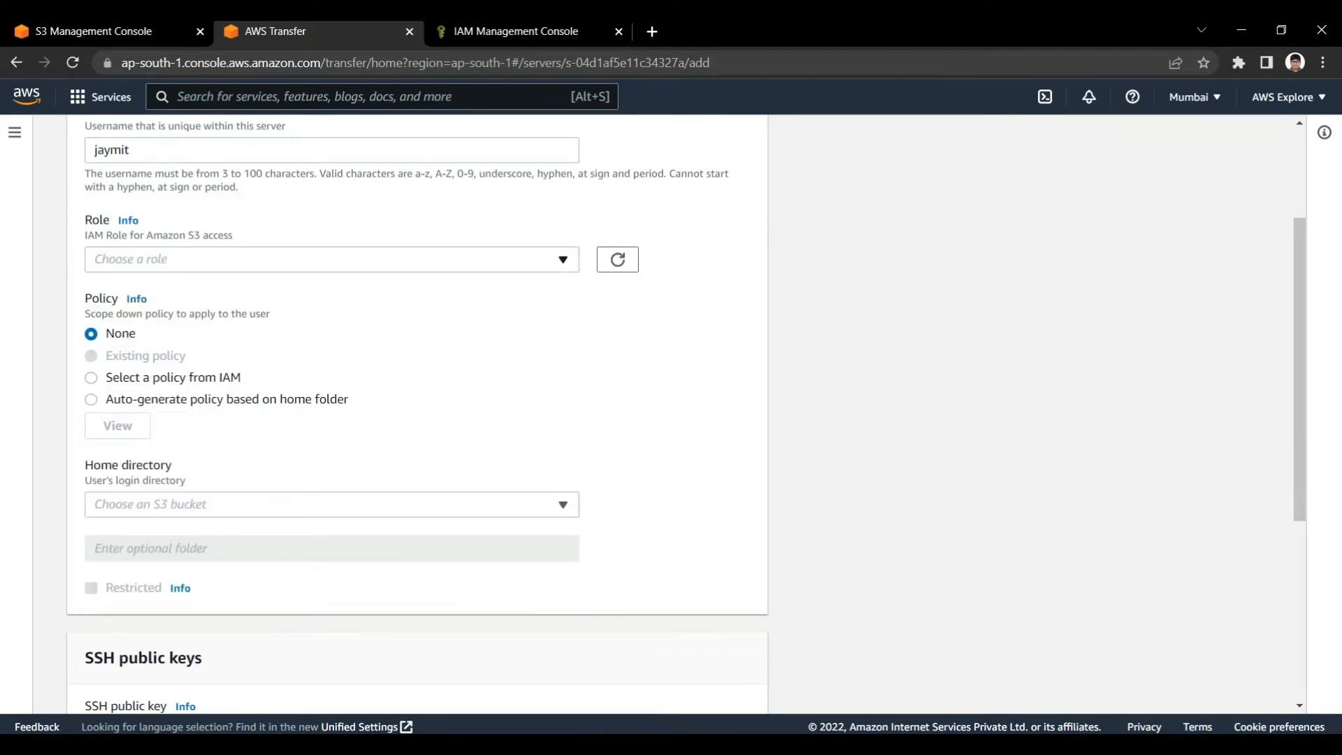
click(331, 259)
text(tra)
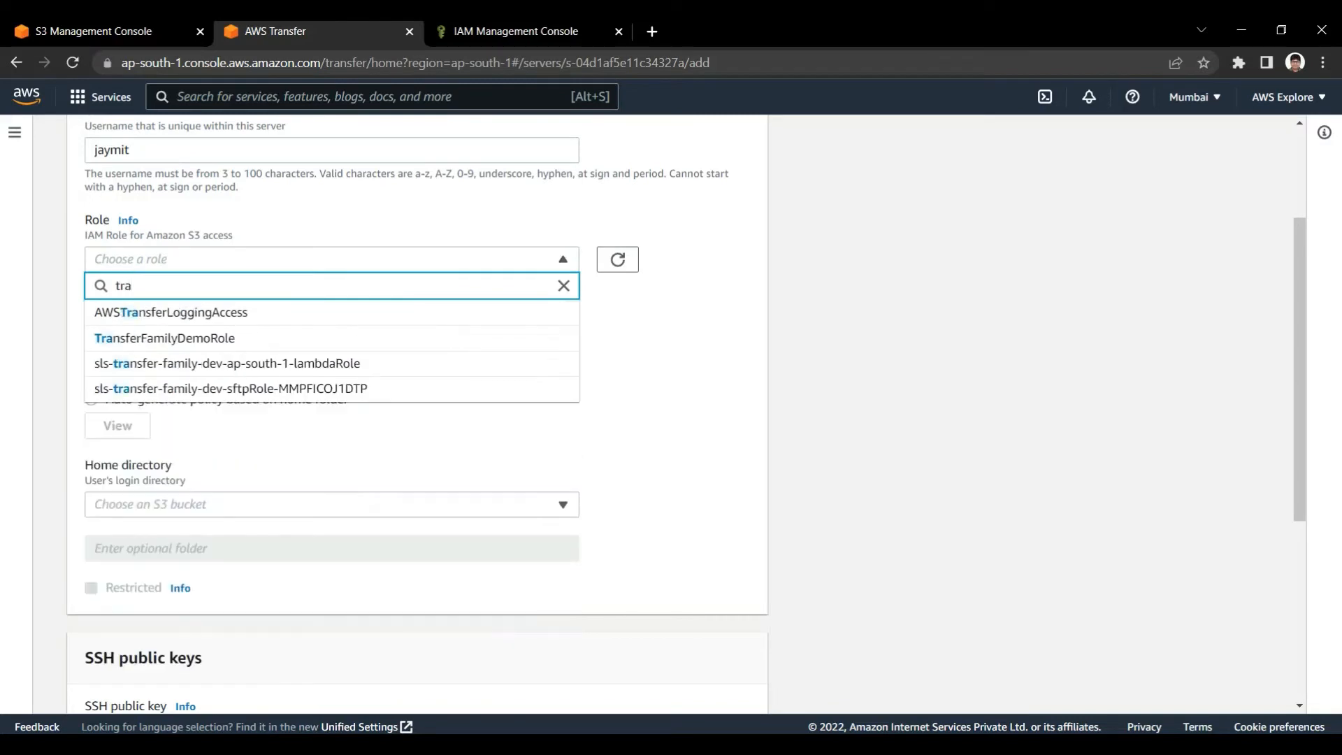
key(Down)
key(Down)
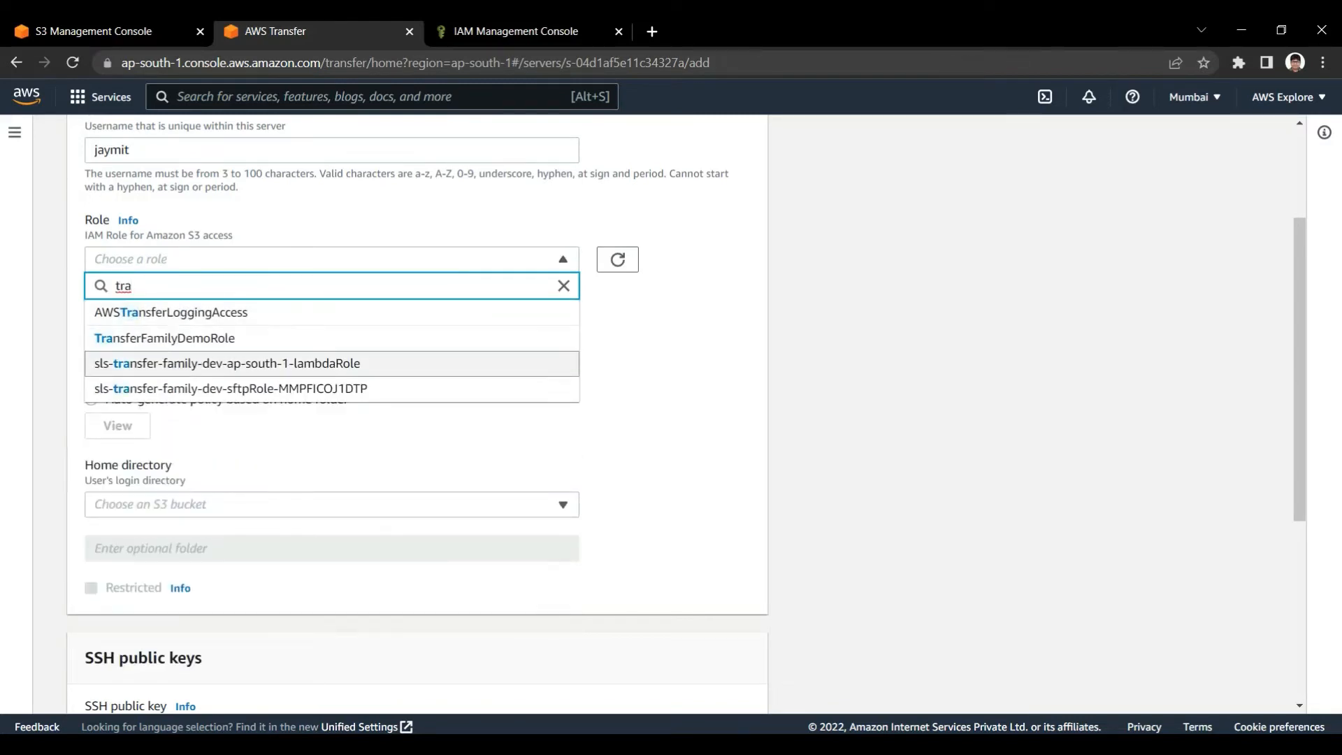
key(Up)
key(Return)
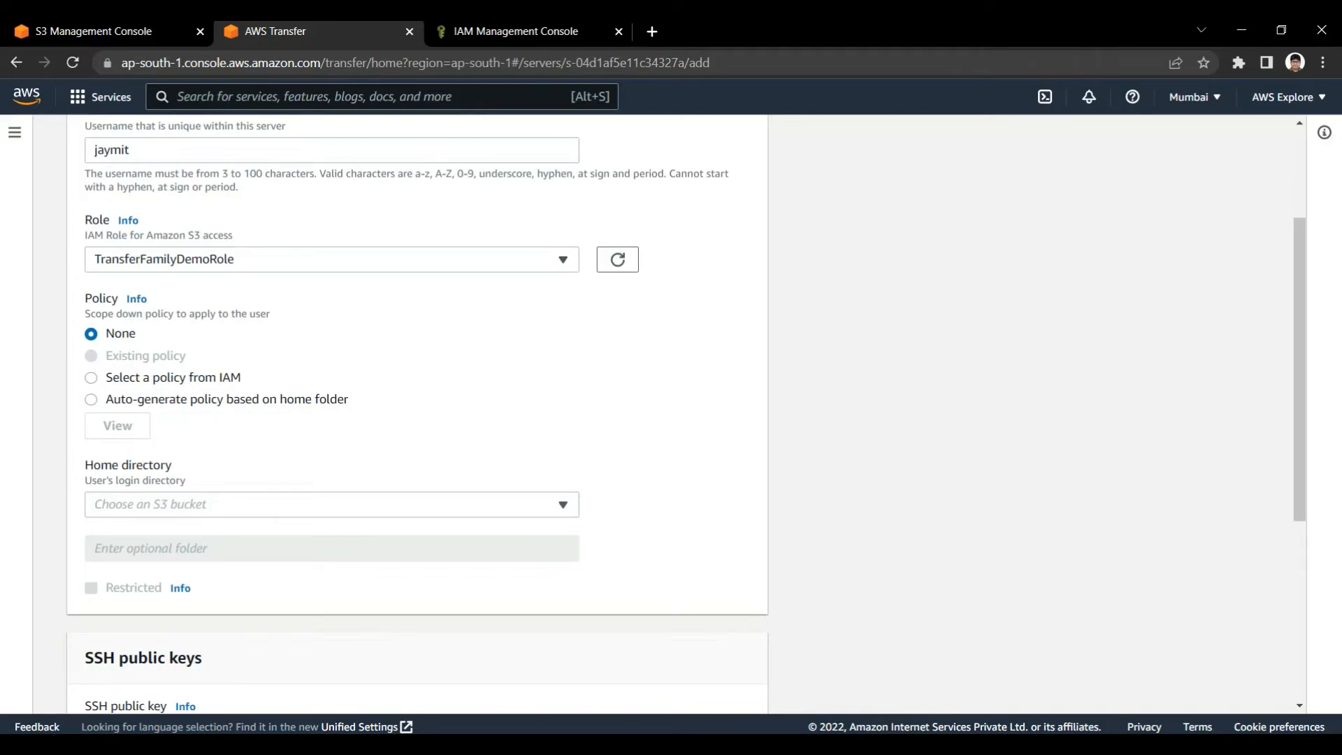
Filter the S3 buckets by "tra" and choose transferfamilydemo1 as the user's home directory
scroll(416, 420, up, 3)
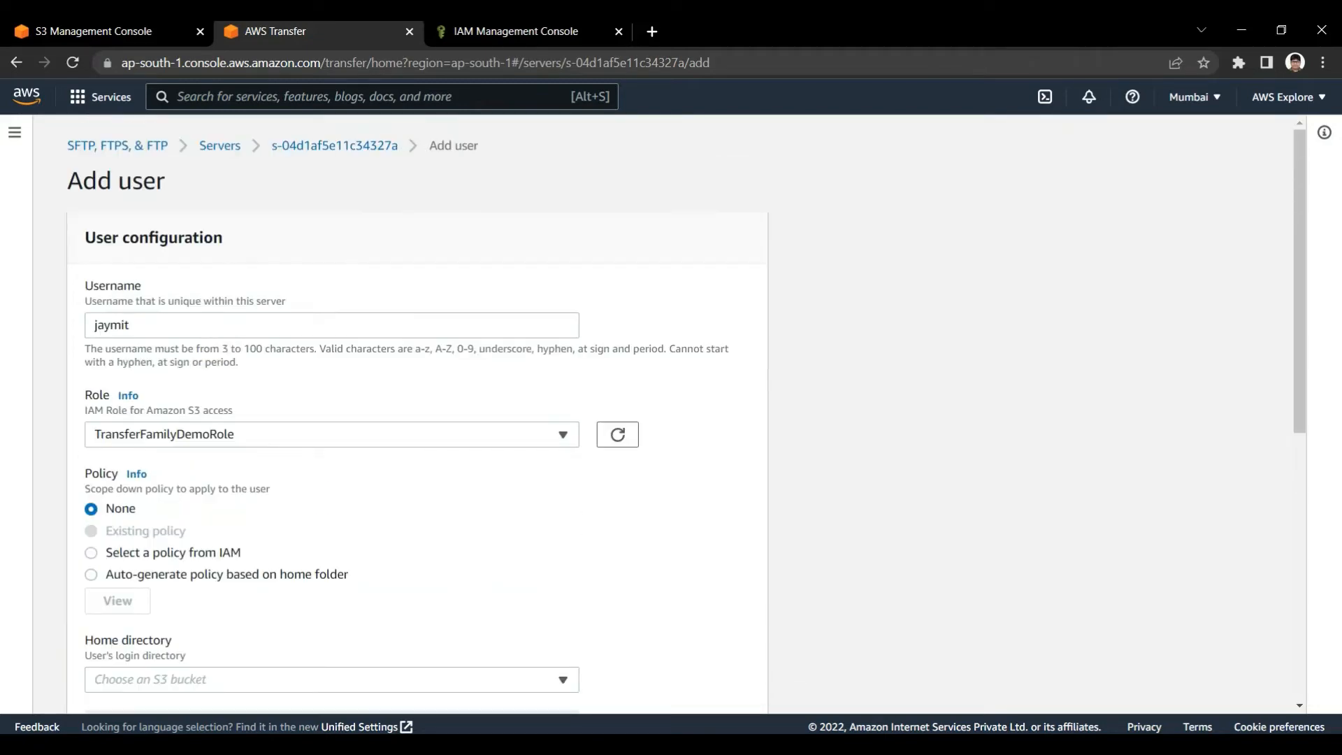
scroll(416, 419, down, 3)
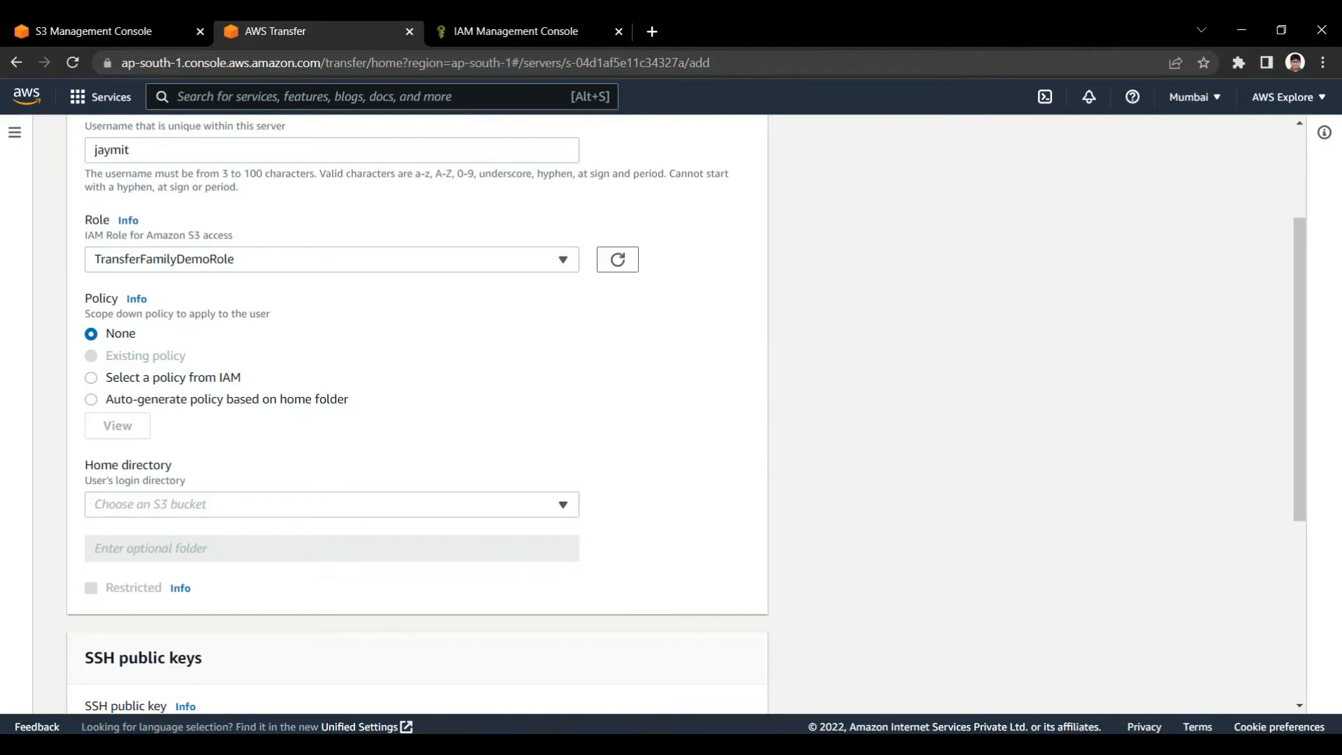
scroll(685, 413, up, 3)
scroll(685, 413, down, 5)
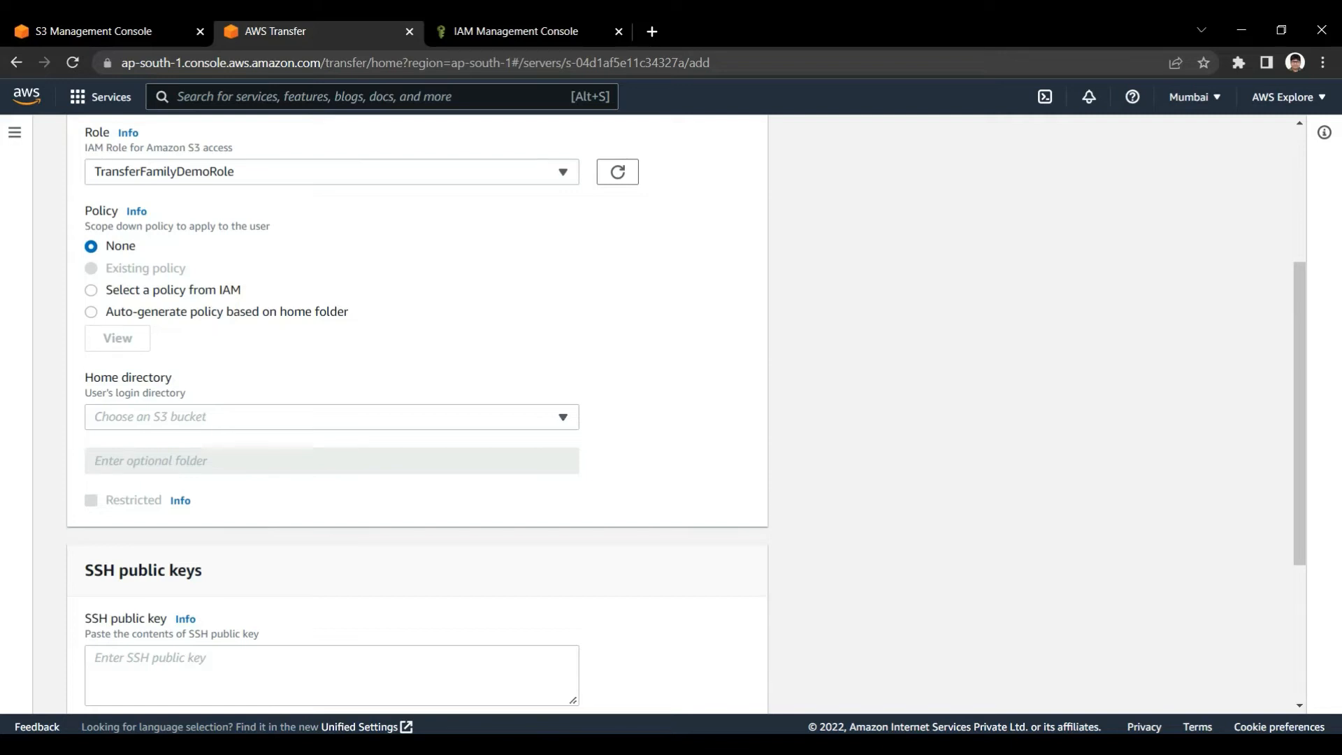
click(332, 417)
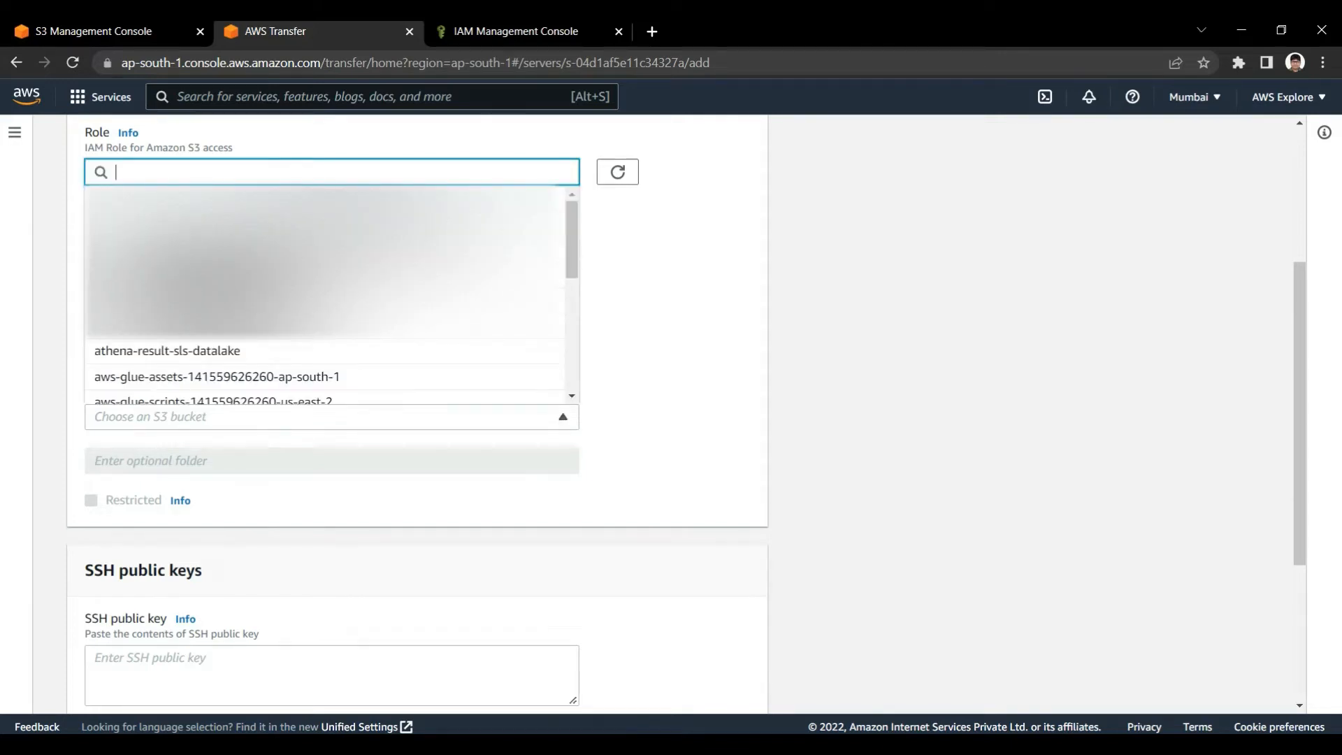
key(Escape)
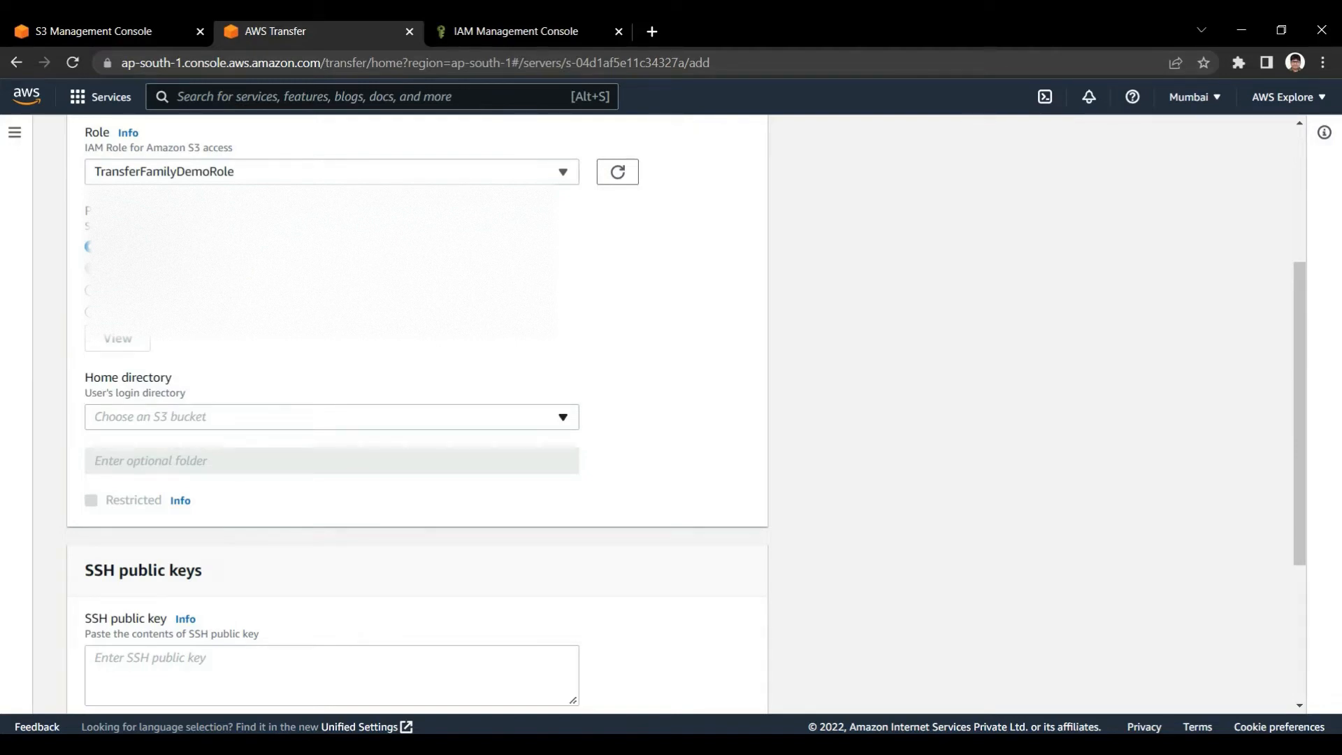
key(Return)
text(tr)
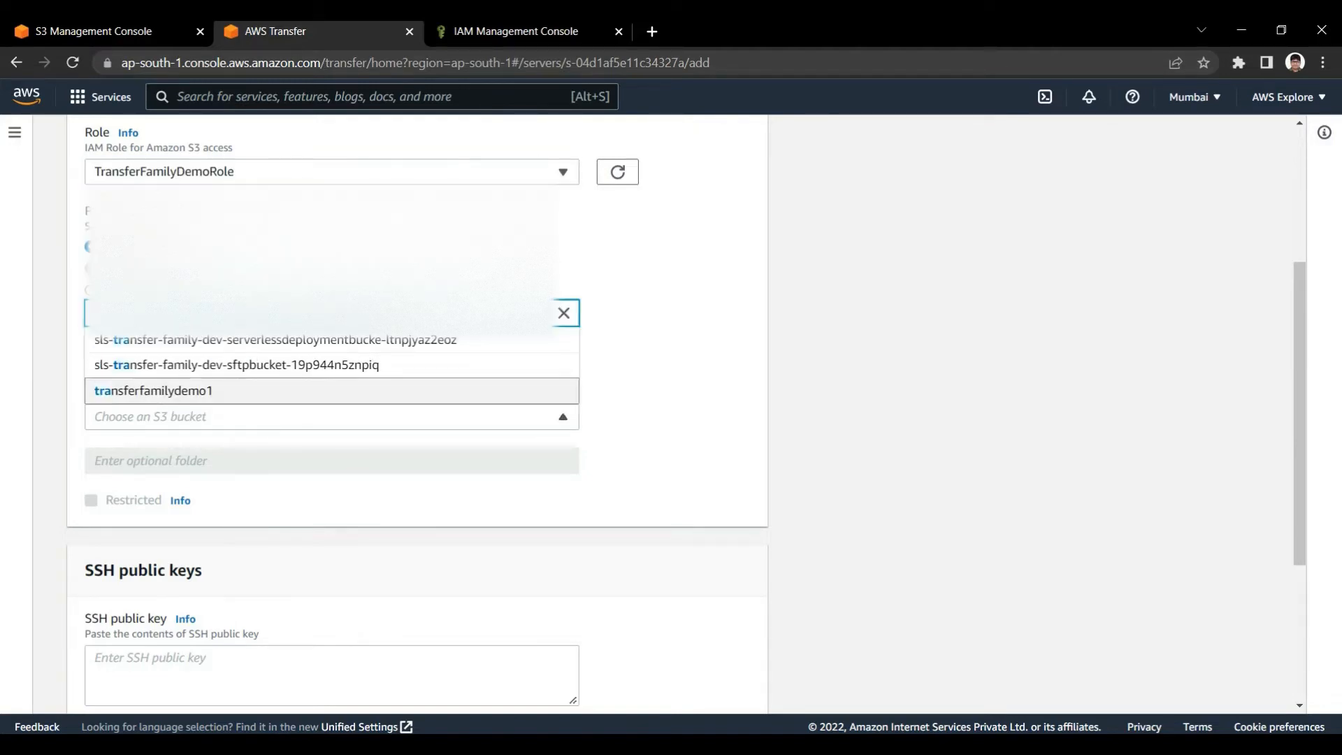
key(Return)
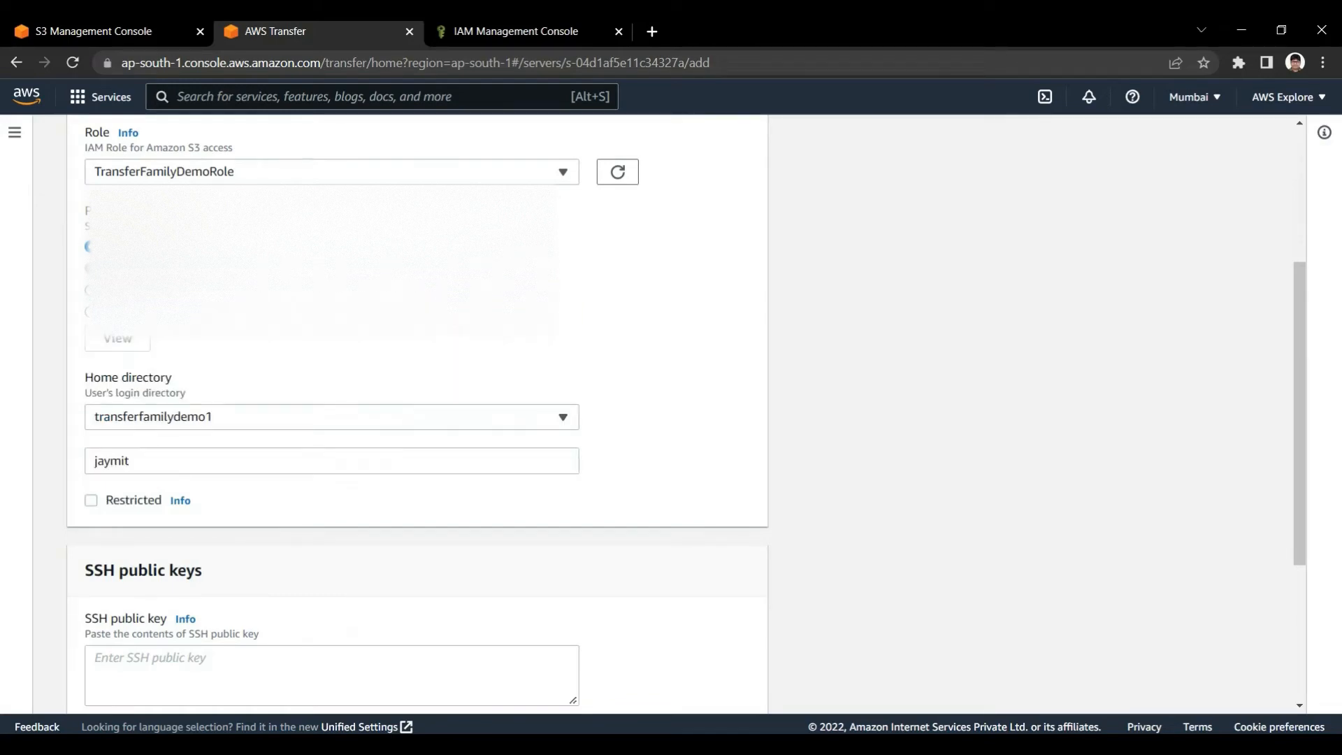
Replace the prefilled home directory folder with data and make the user restricted
key(Tab)
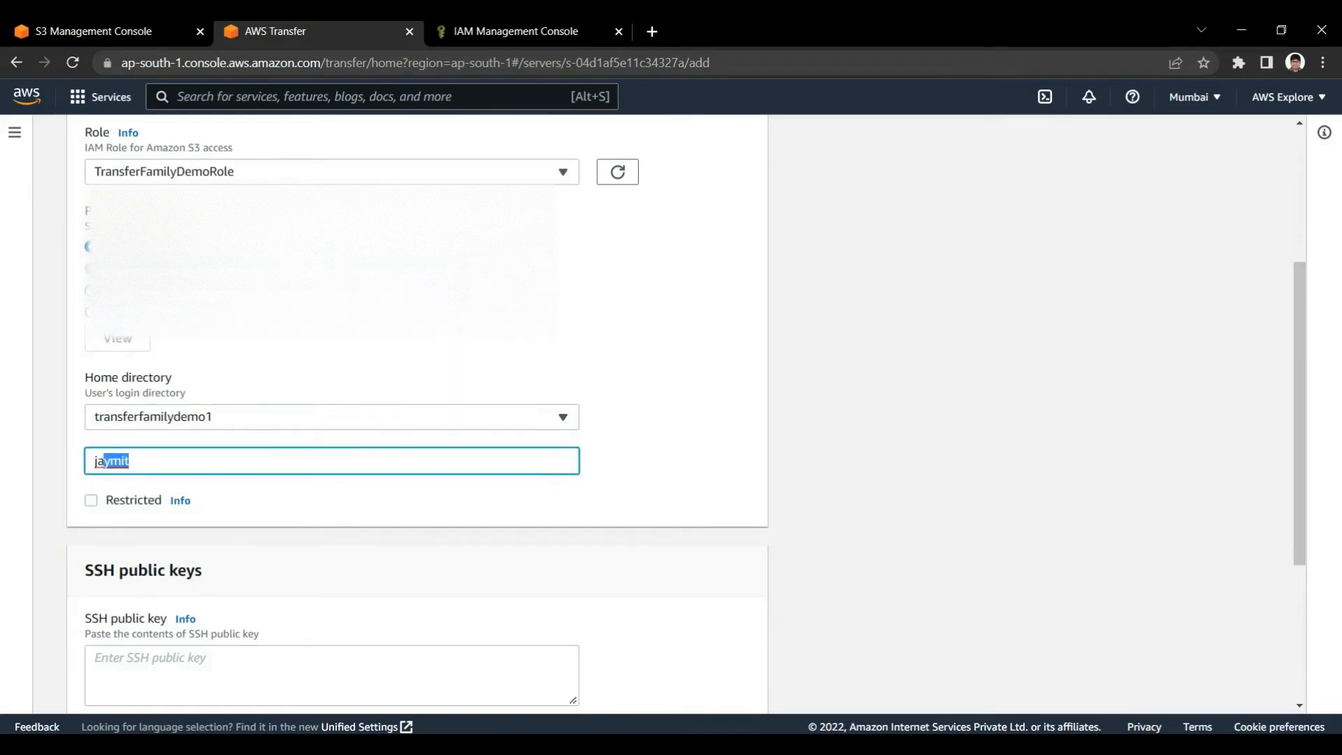
key(BackSpace)
key(Tab)
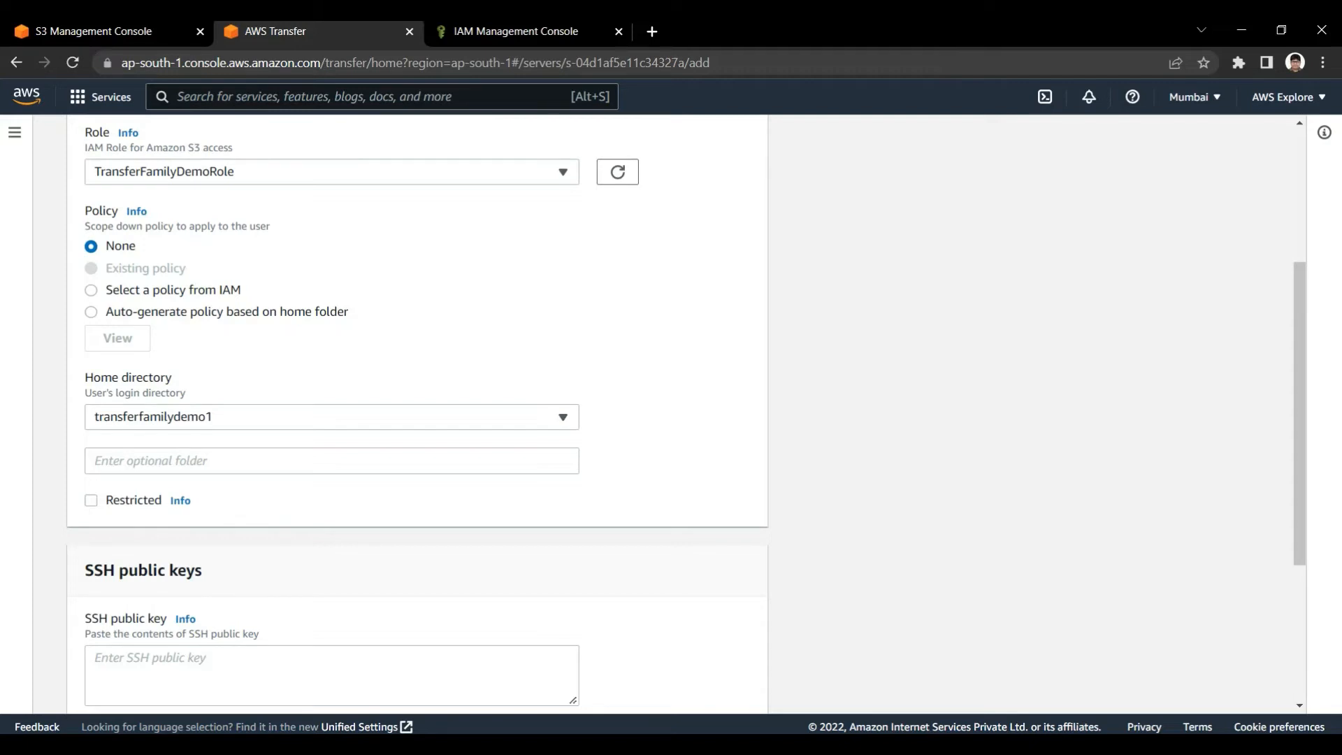
click(171, 462)
text(data)
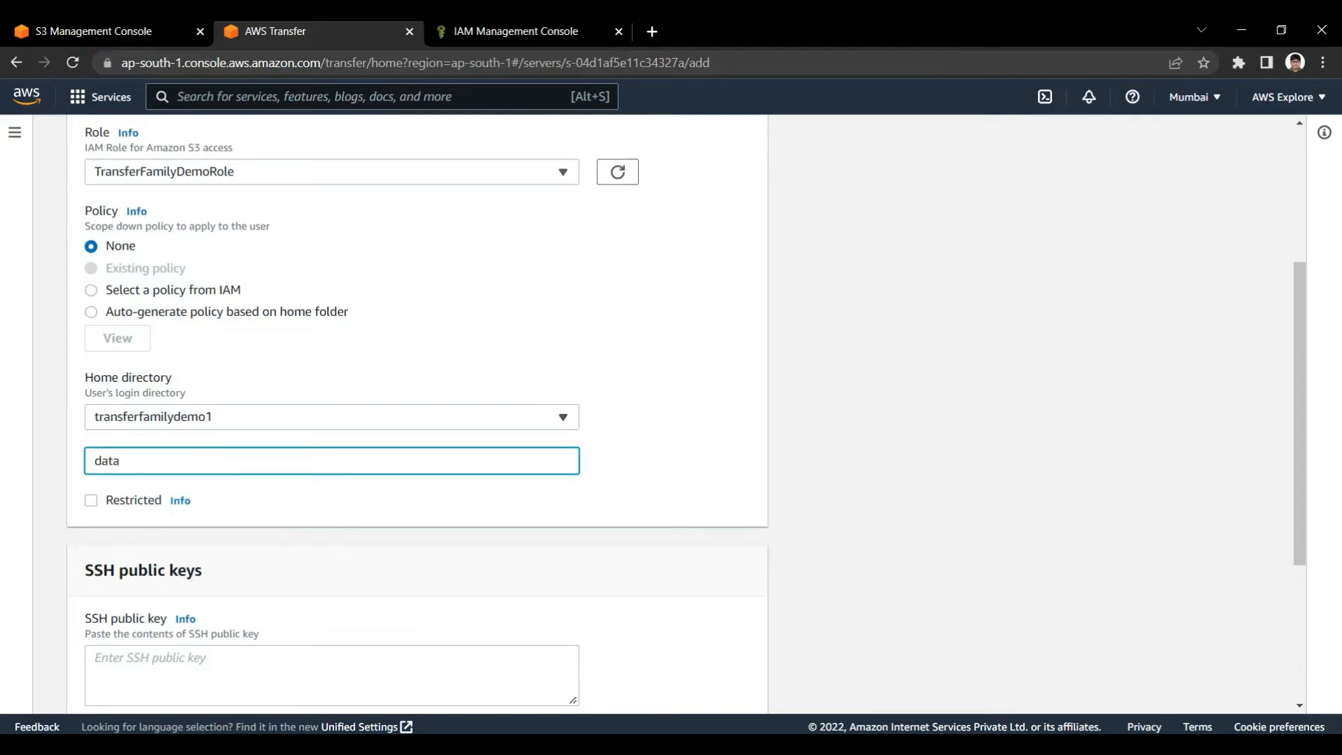
key(ctrl+a)
text(data)
click(91, 500)
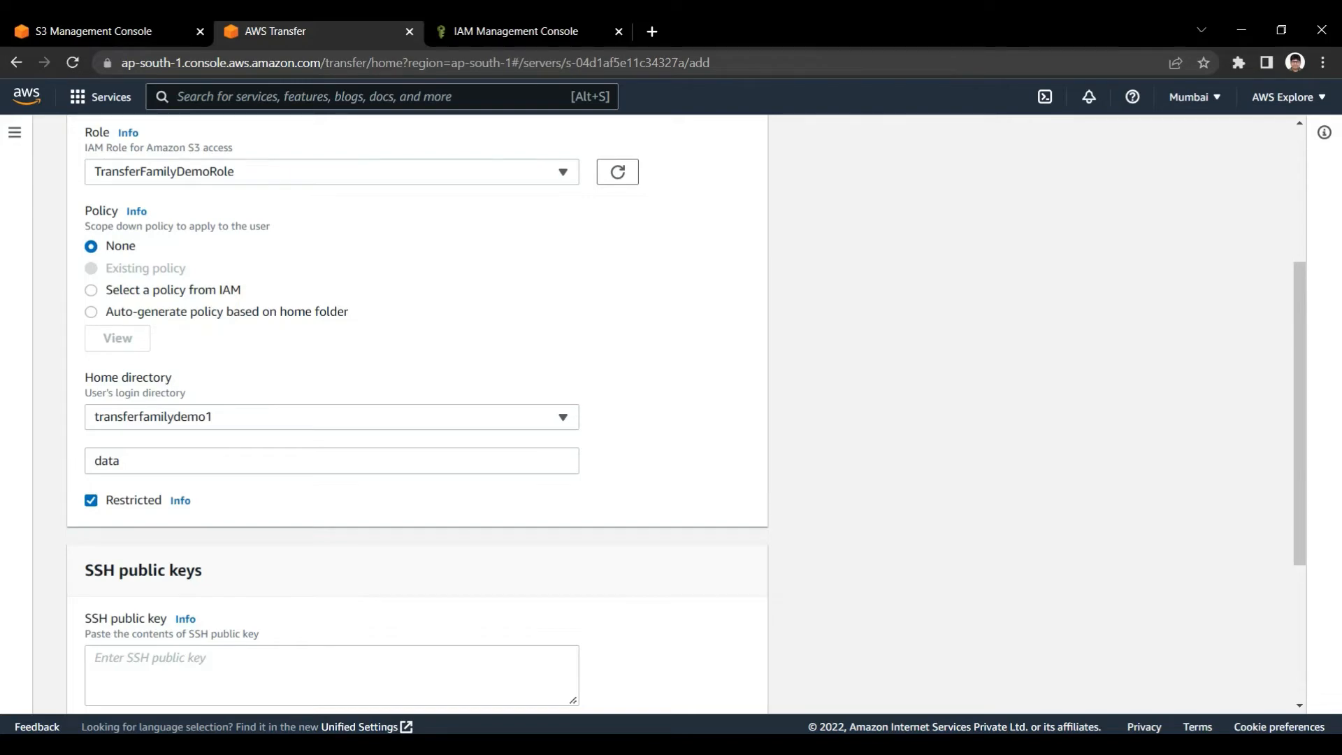
scroll(685, 413, down, 4)
scroll(685, 412, up, 8)
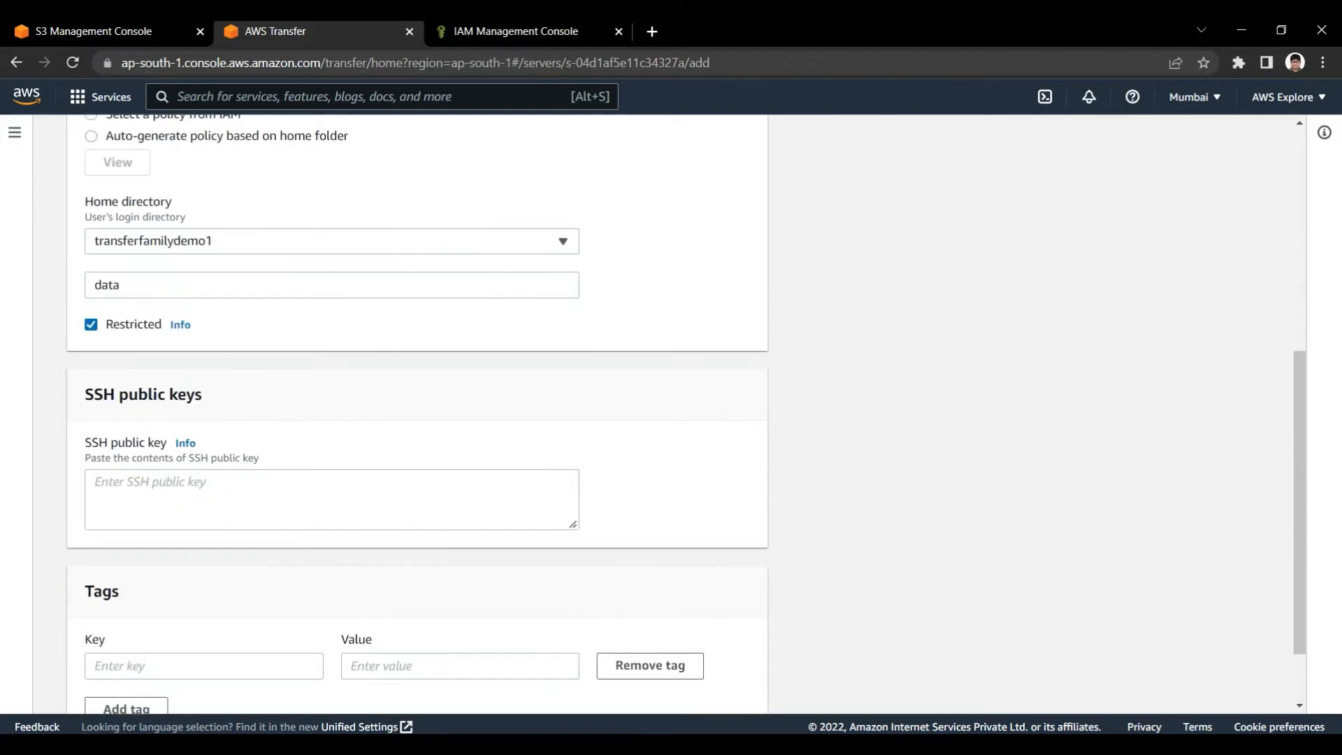
scroll(685, 413, down, 8)
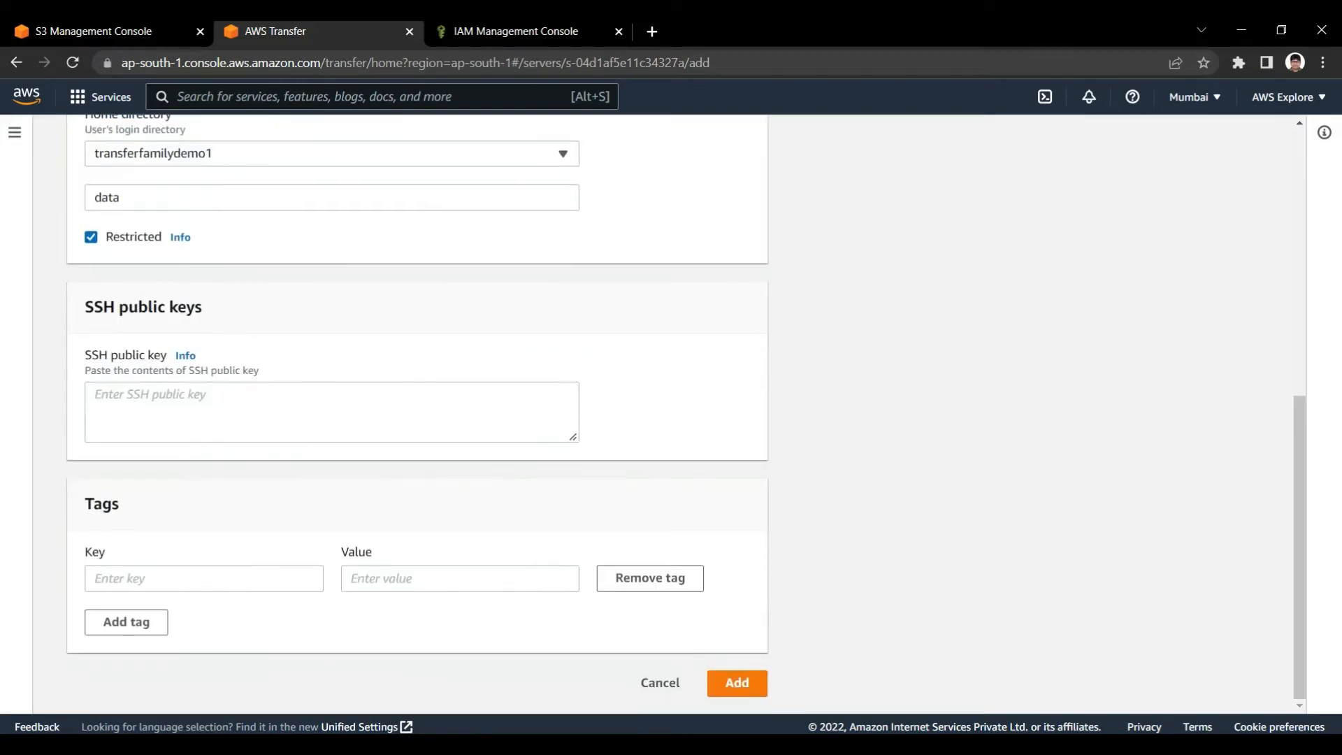
Review the new user's username, role, policy and home directory settings in the Add user form
scroll(685, 413, up, 8)
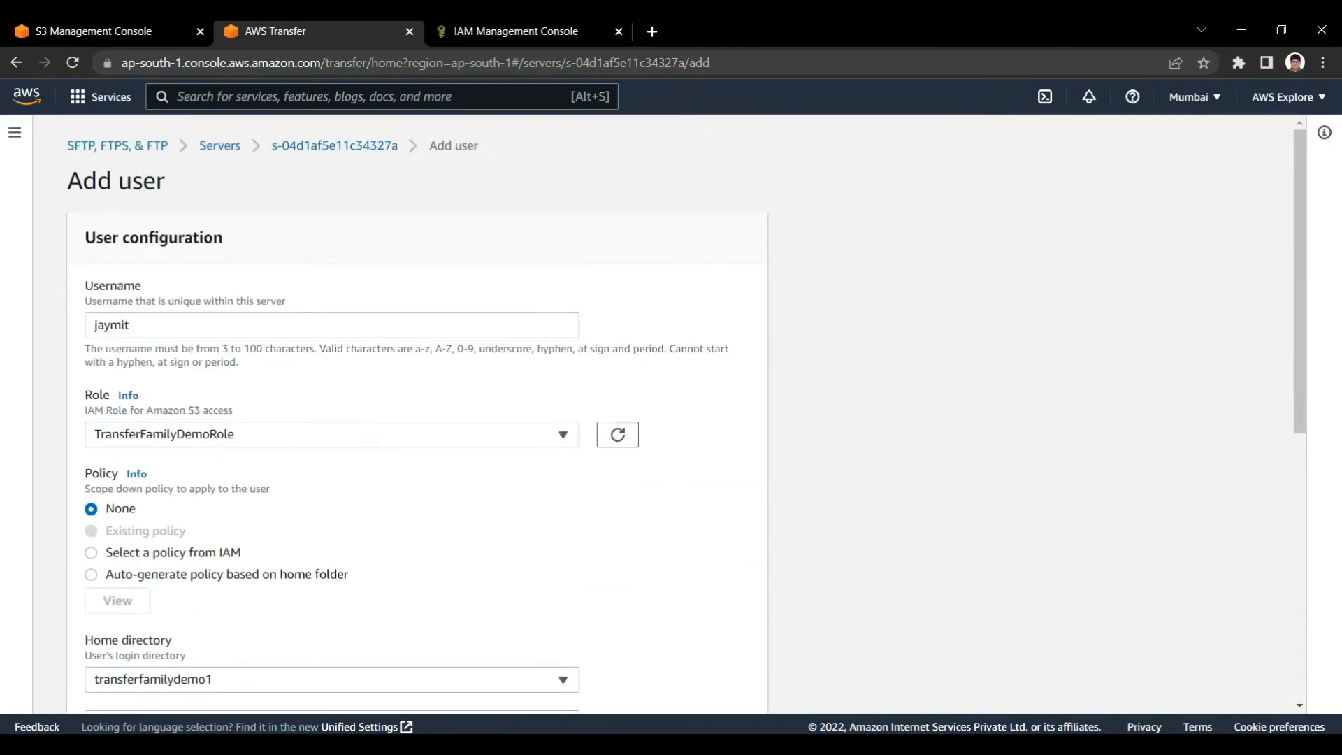
drag(137, 326, 28, 327)
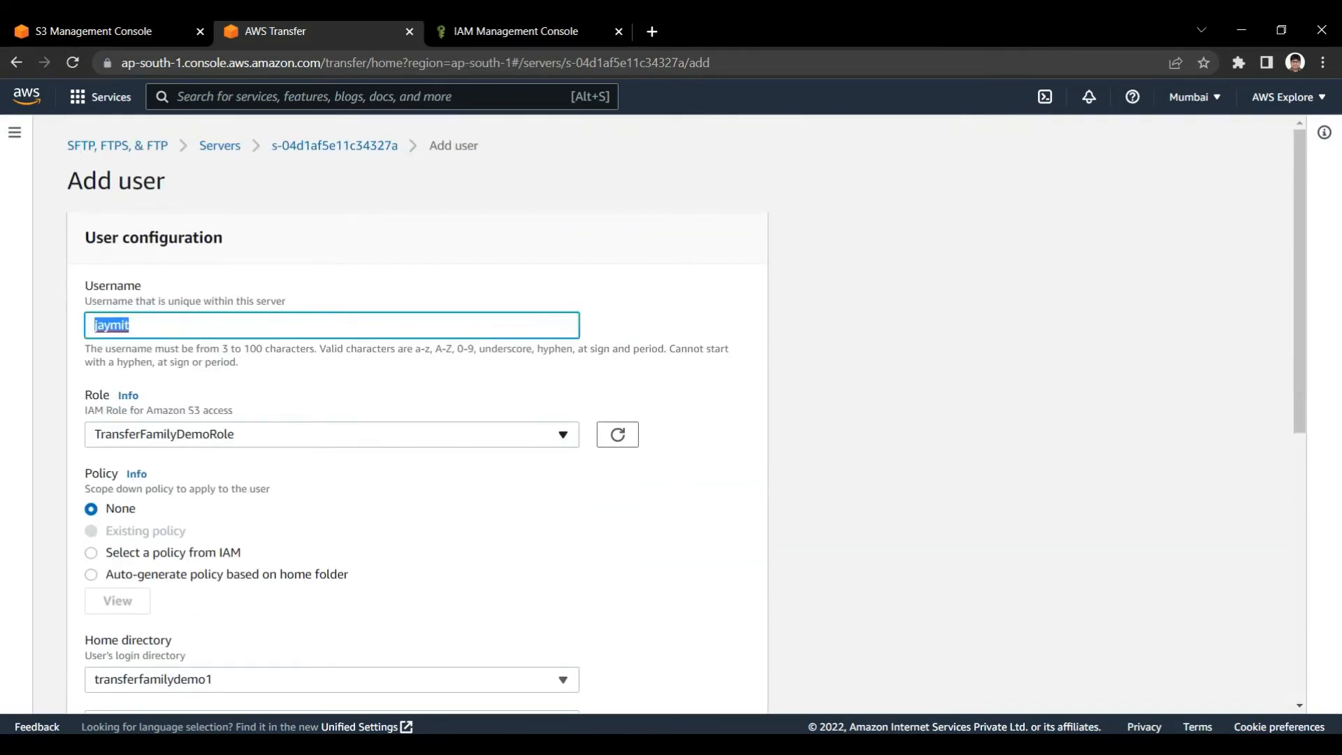
scroll(686, 413, down, 1)
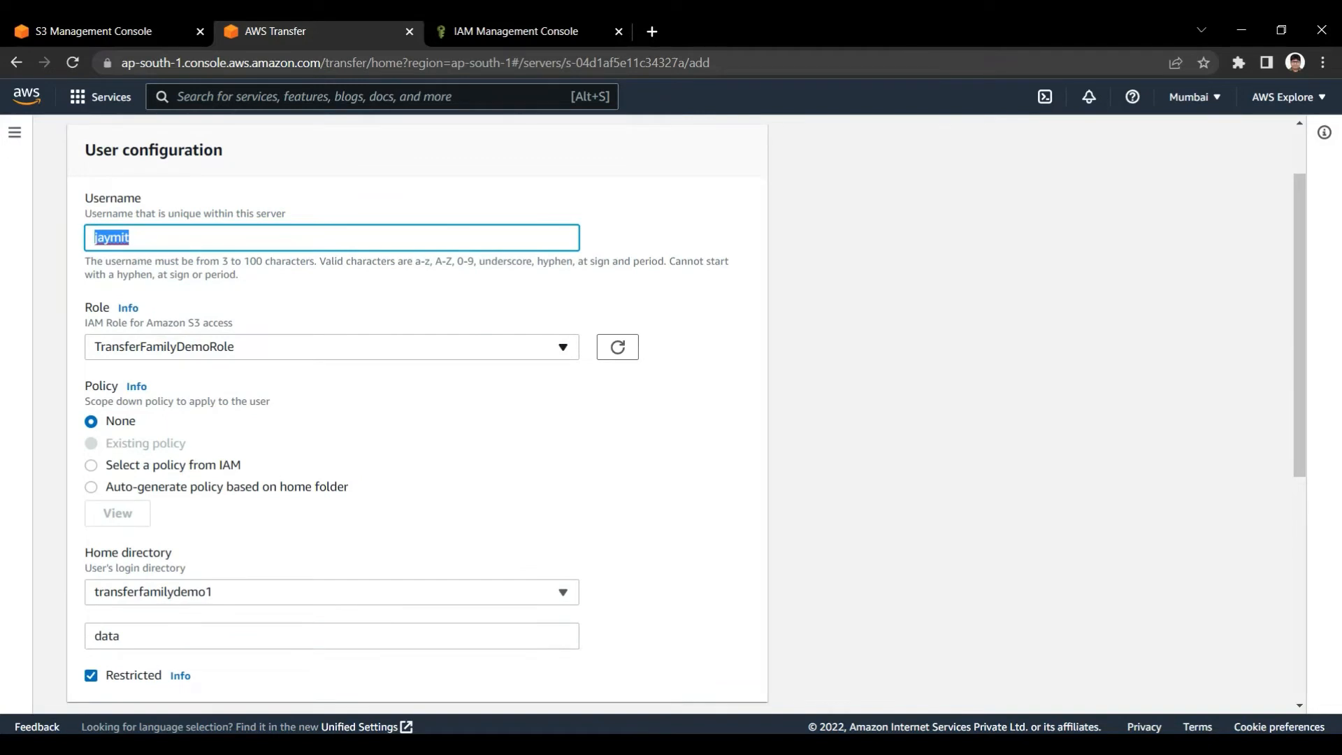
scroll(685, 412, down, 1)
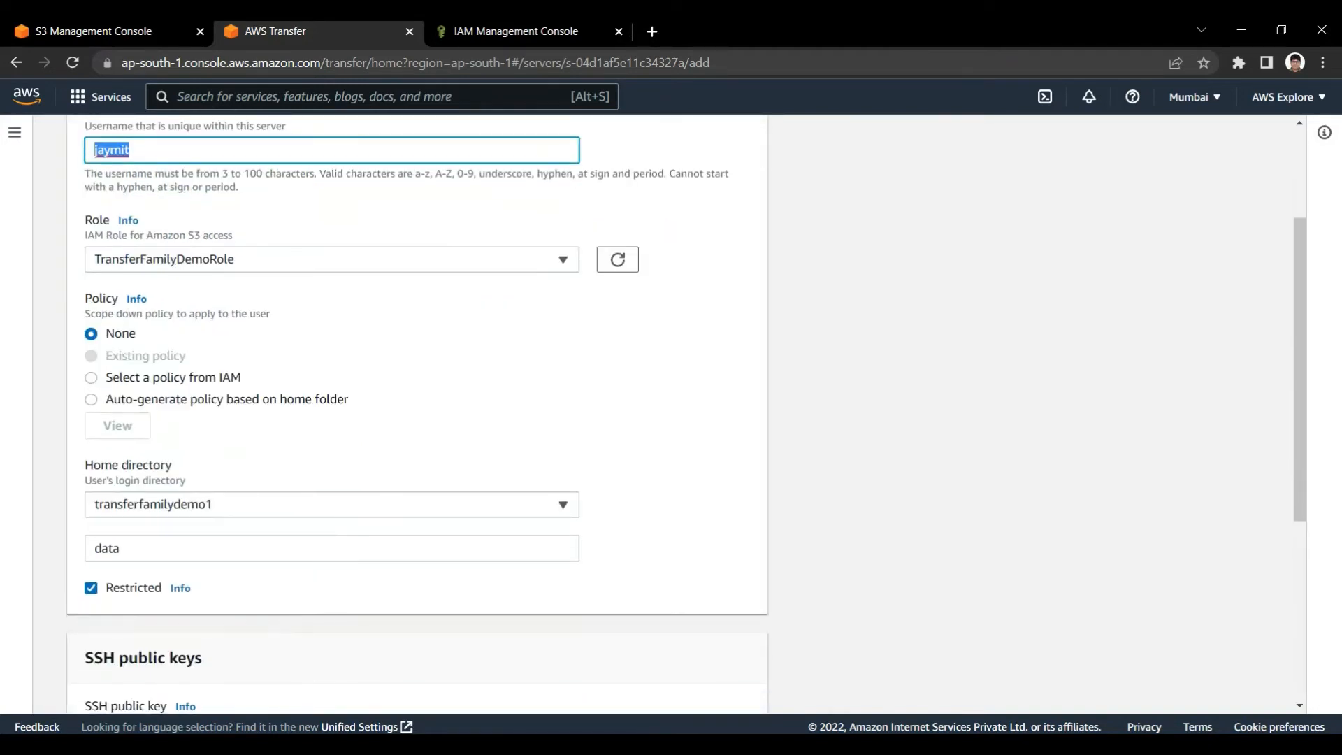
scroll(685, 413, down, 2)
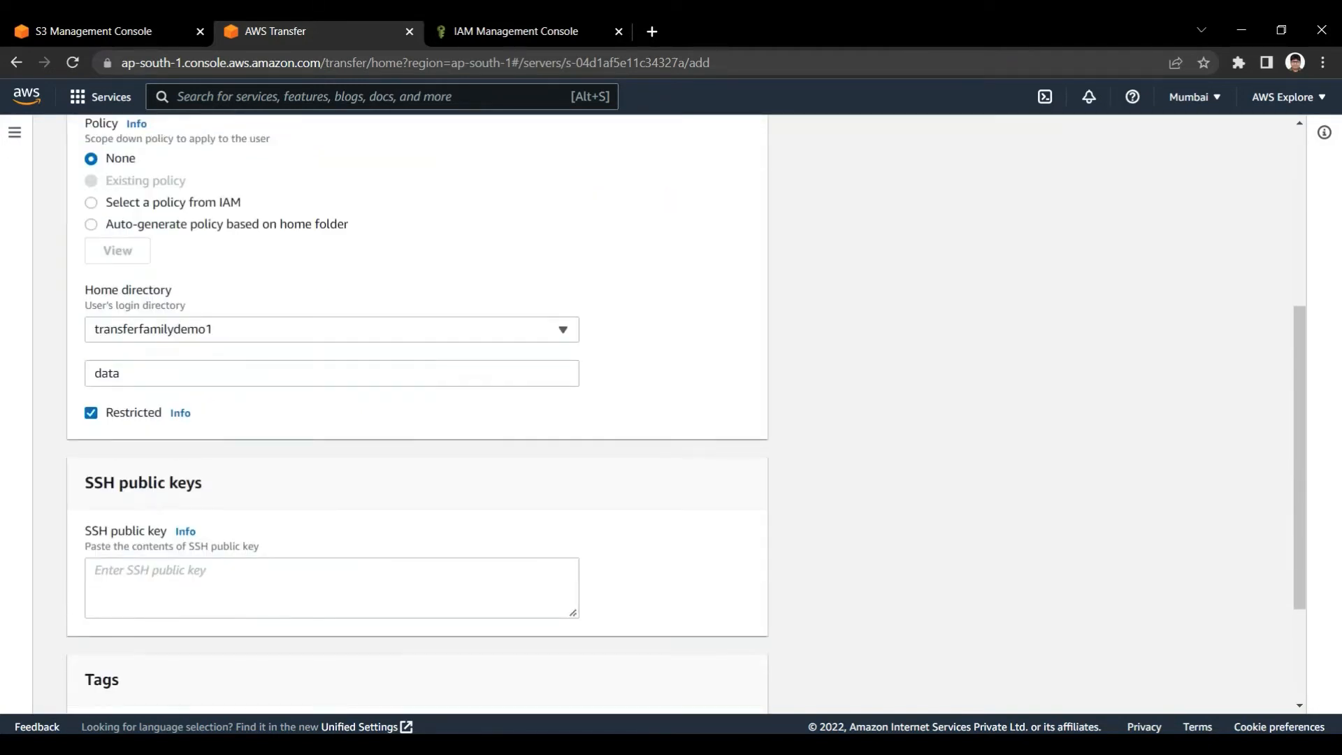
scroll(685, 412, up, 2)
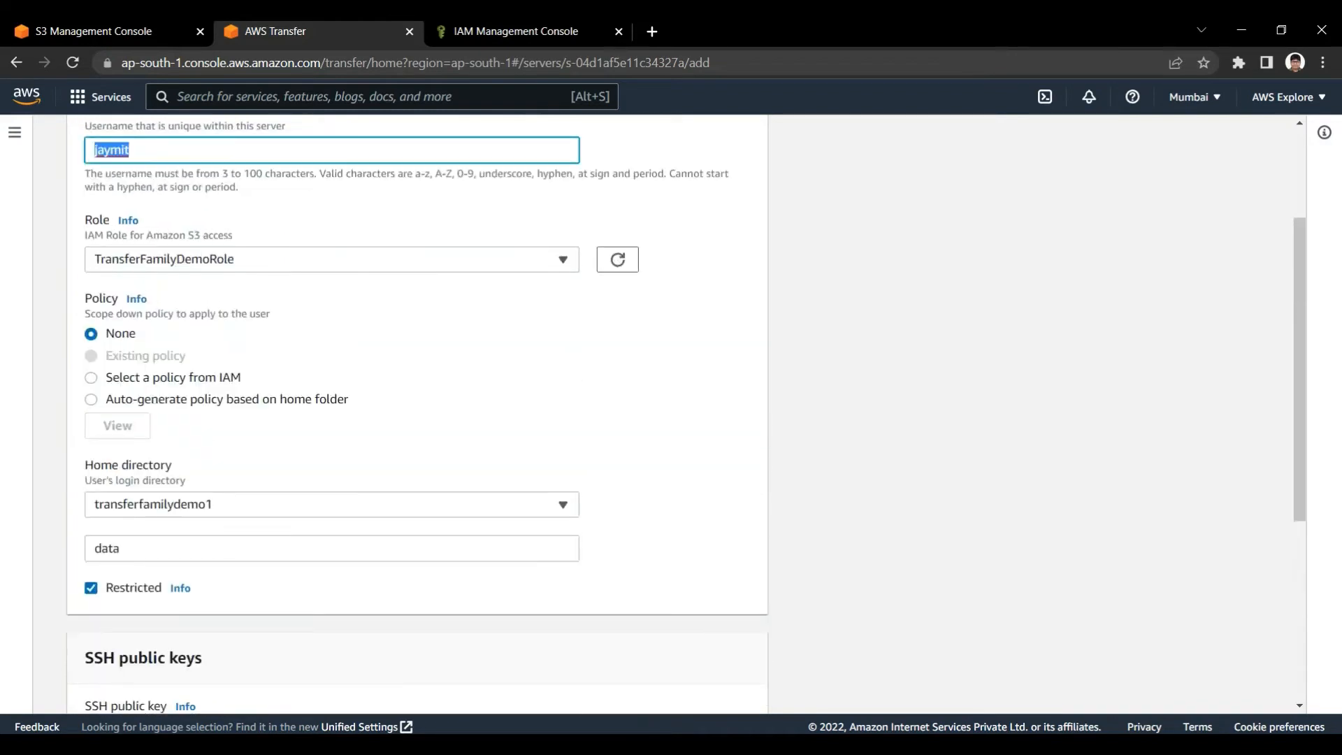
scroll(685, 413, down, 1)
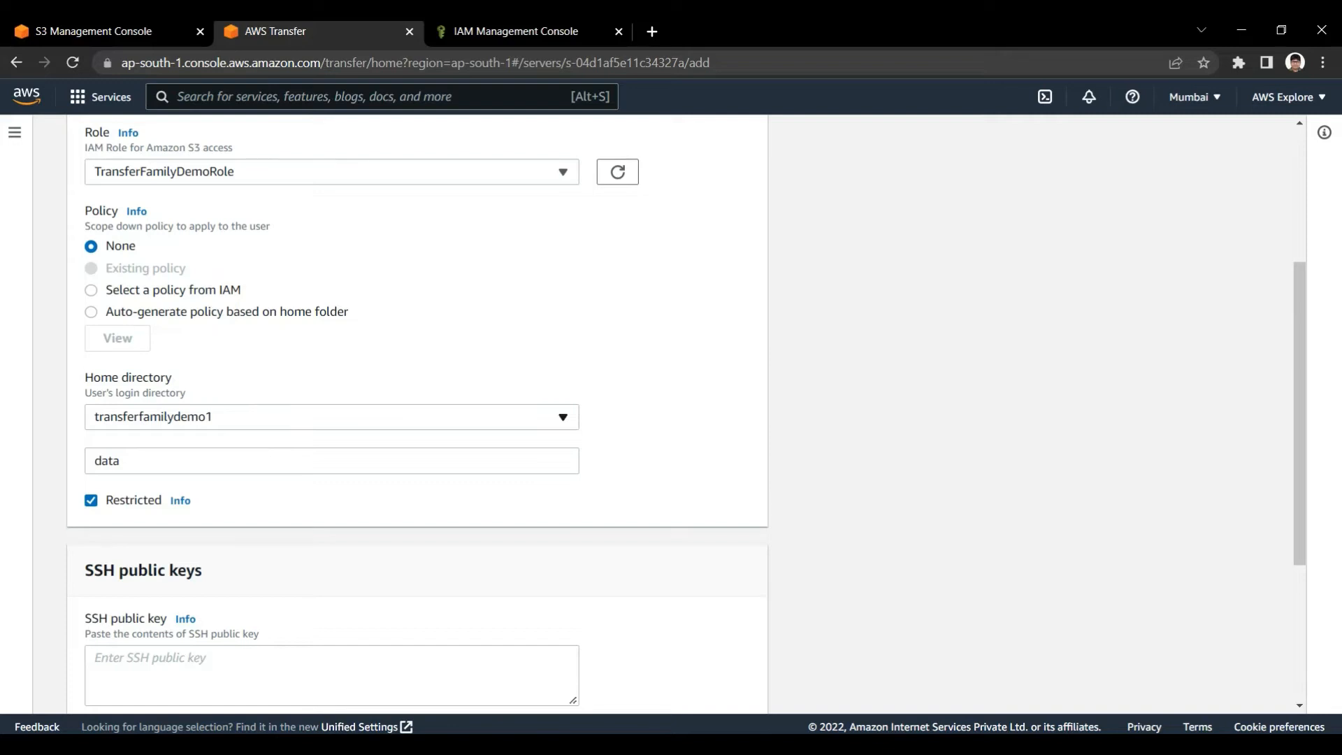
scroll(417, 419, down, 4)
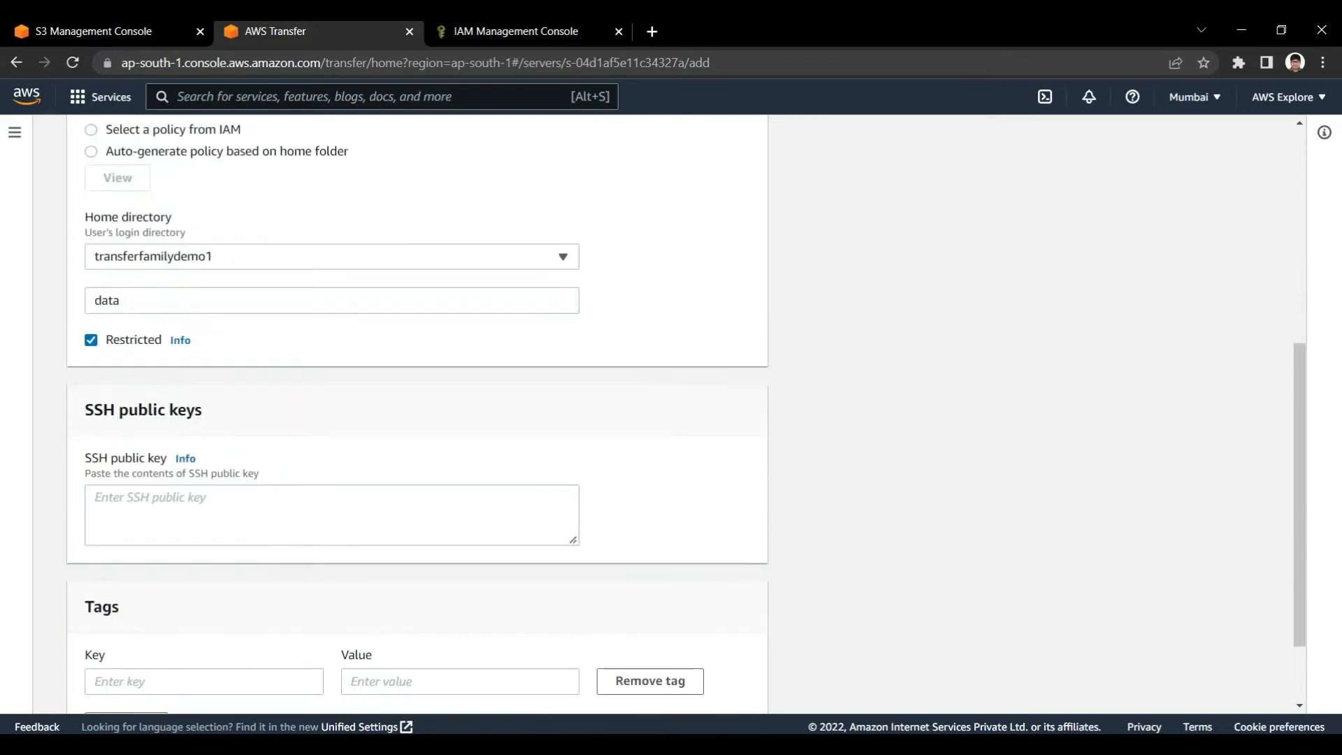
scroll(417, 419, up, 3)
drag(84, 290, 173, 290)
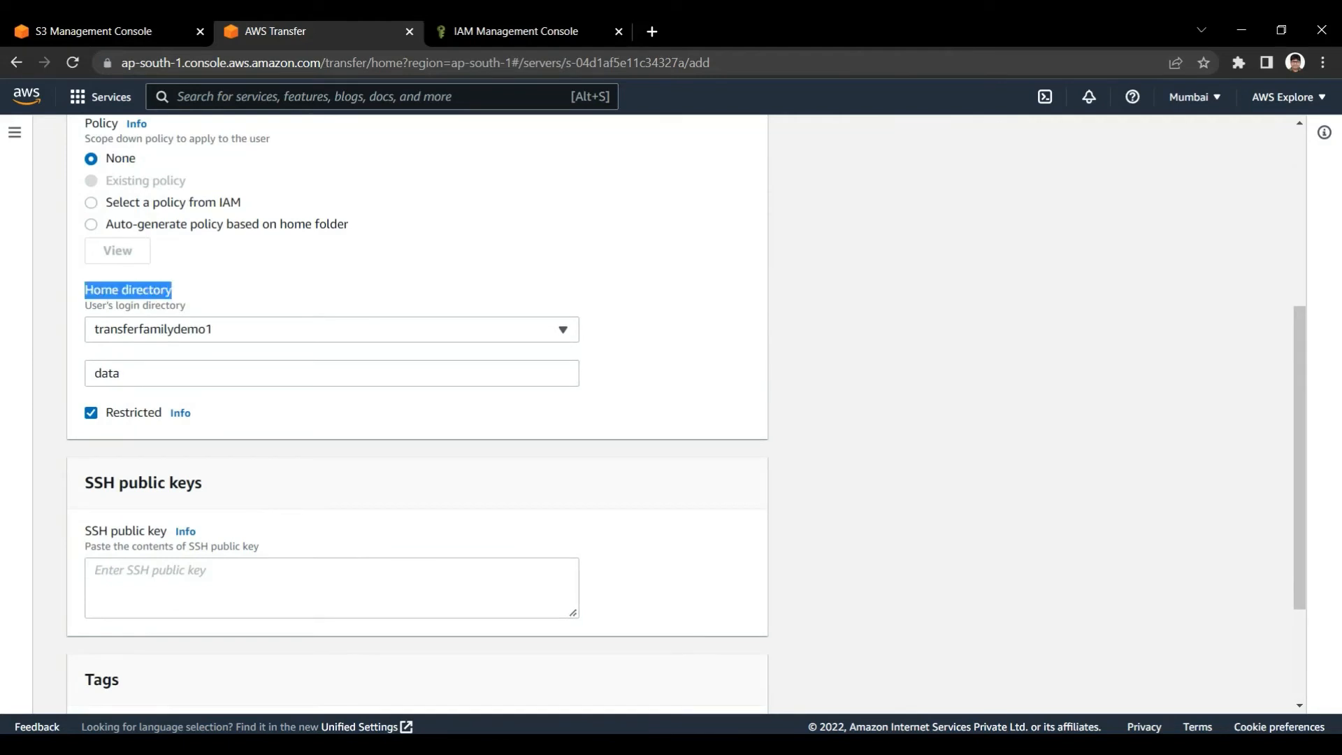
click(180, 290)
scroll(417, 419, down, 2)
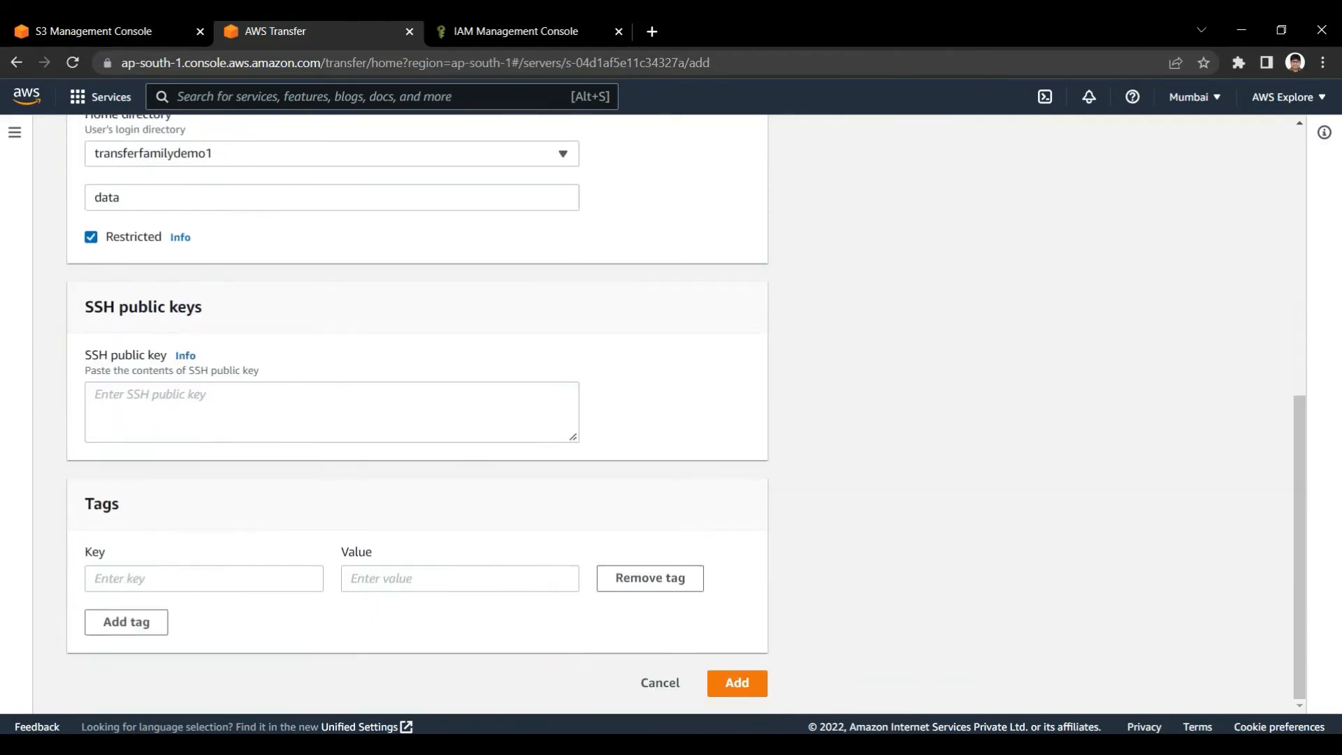
Examine the SSH public keys section and recheck the username entered for the new user
drag(85, 307, 204, 306)
click(208, 308)
triple_click(144, 307)
click(208, 307)
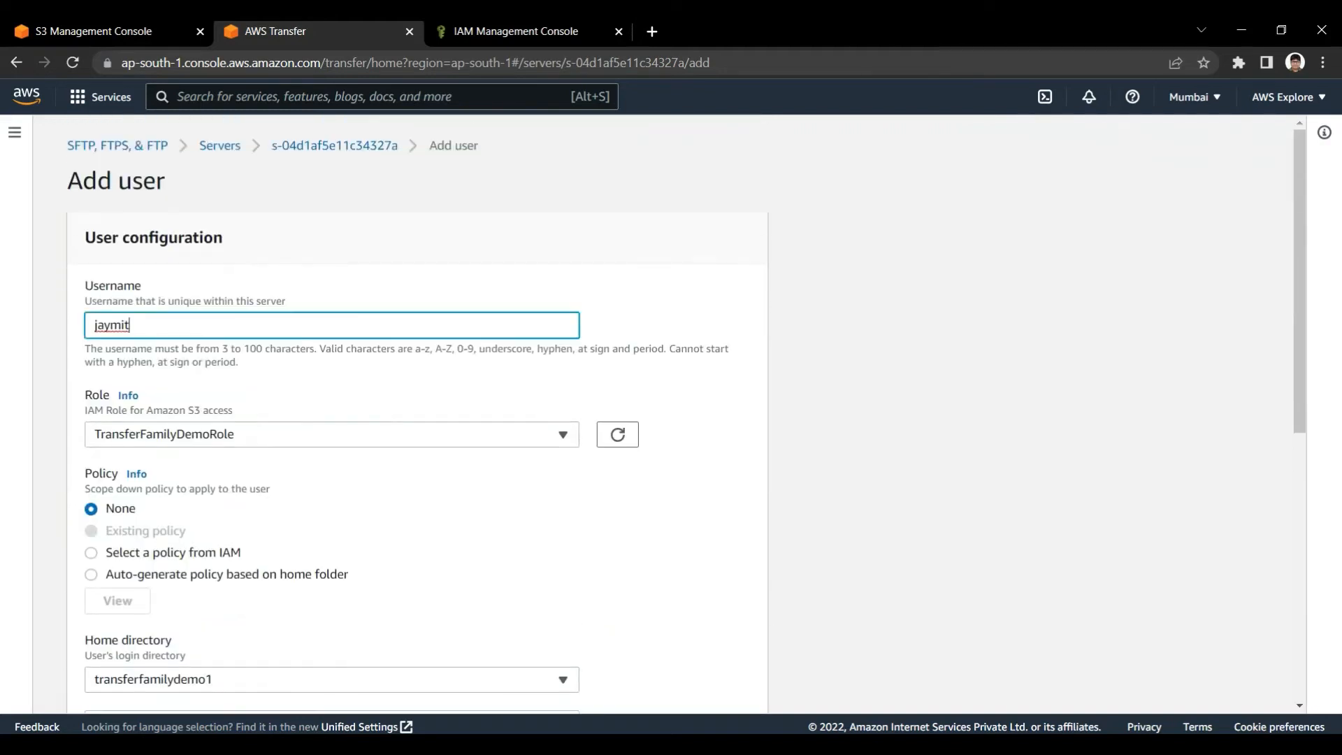
key(ctrl+a)
click(231, 283)
drag(131, 325, 93, 325)
click(231, 283)
click(230, 283)
scroll(417, 413, down, 5)
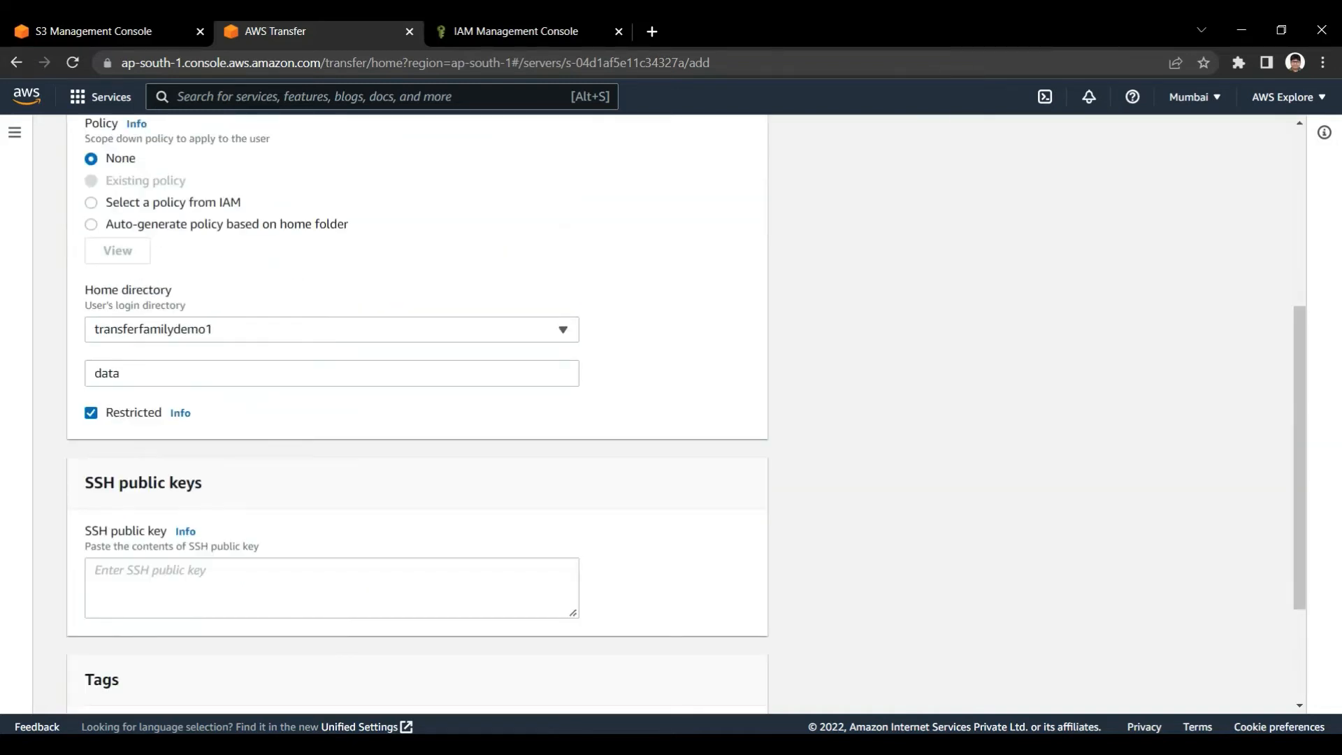
Paste the SSH public key into the new user's form and add the user to the server
click(331, 588)
click(420, 500)
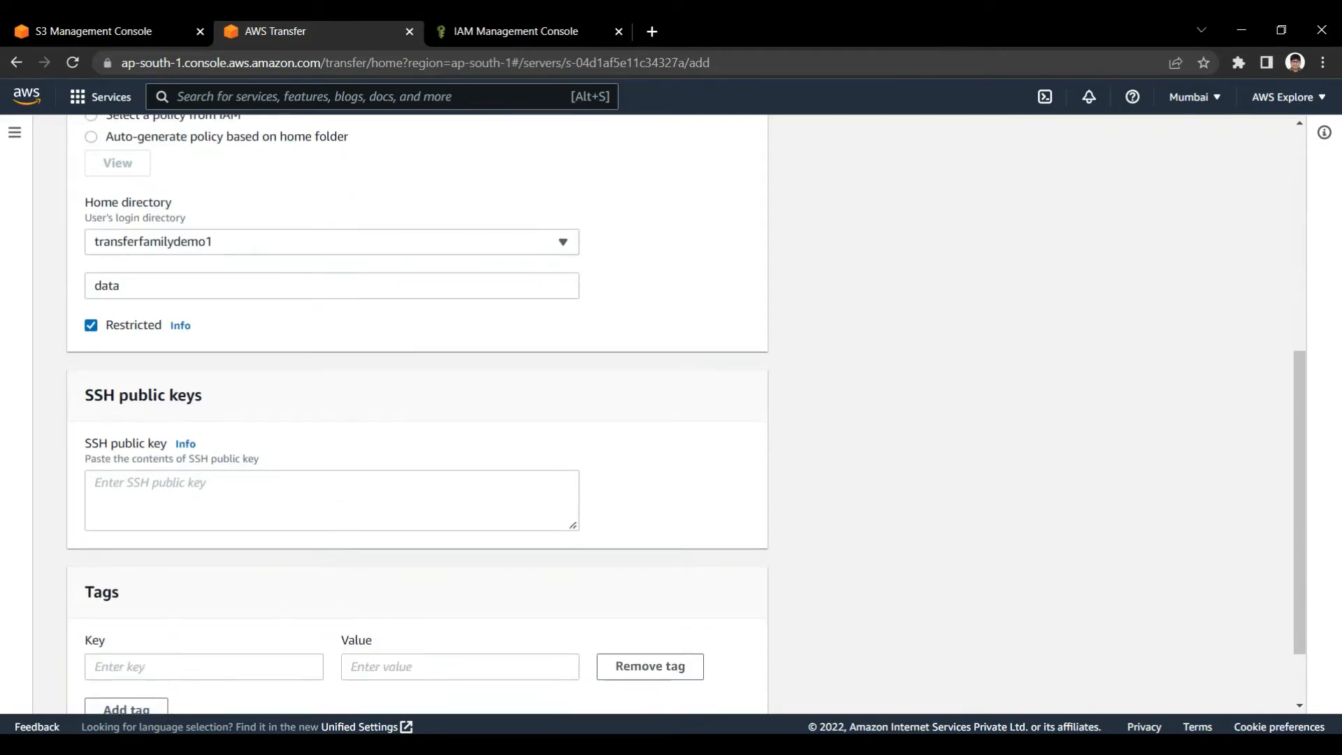
click(331, 500)
key(alt+Tab)
mouse_move(665, 745)
click(331, 500)
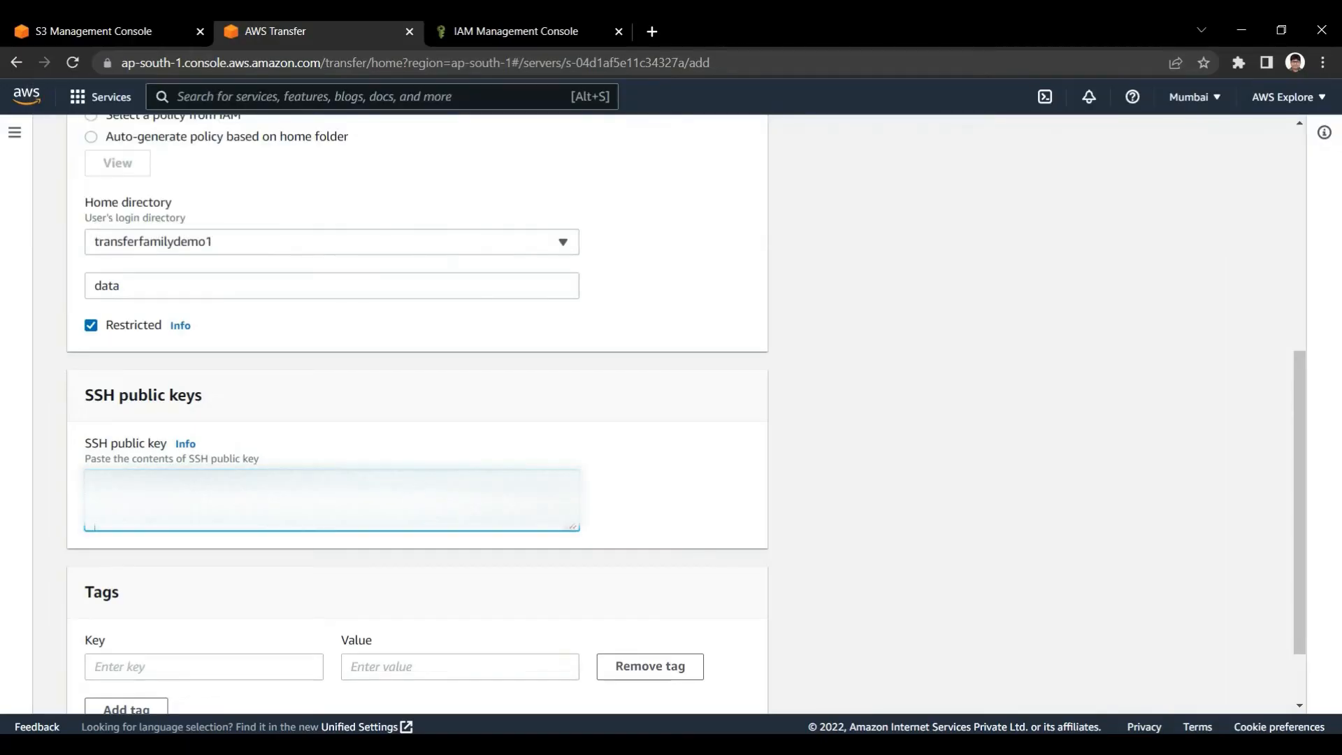
key(ctrl+v)
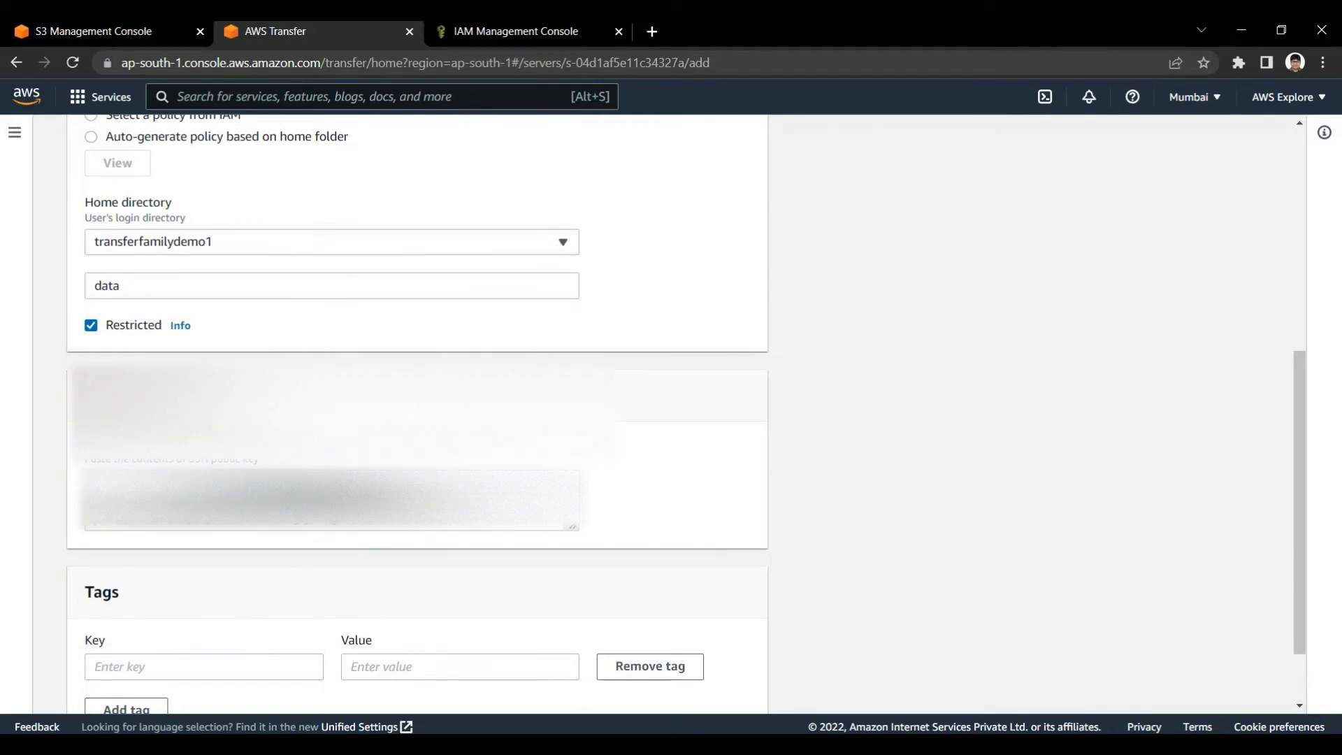
scroll(419, 419, down, 2)
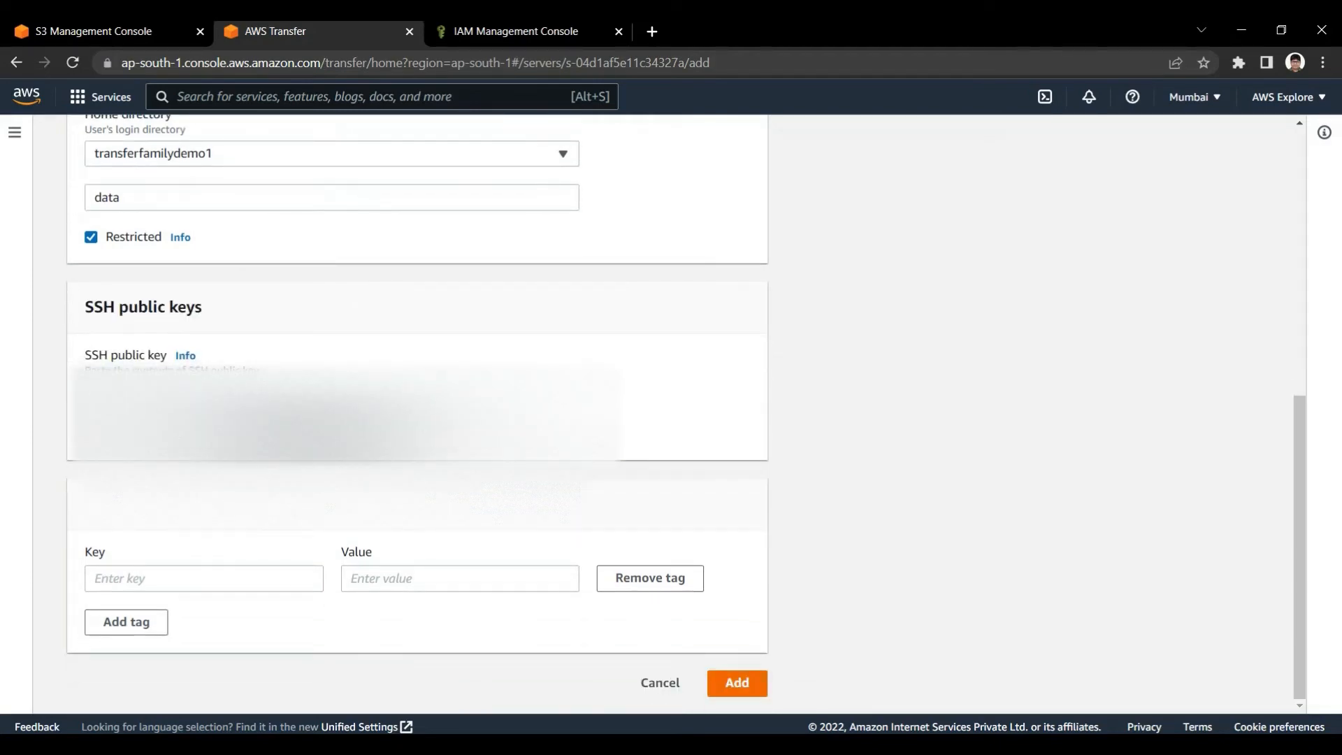
click(737, 683)
Check the new user's home directory, role and public key entries on the server page, and dismiss the creation notification
scroll(769, 420, down, 2)
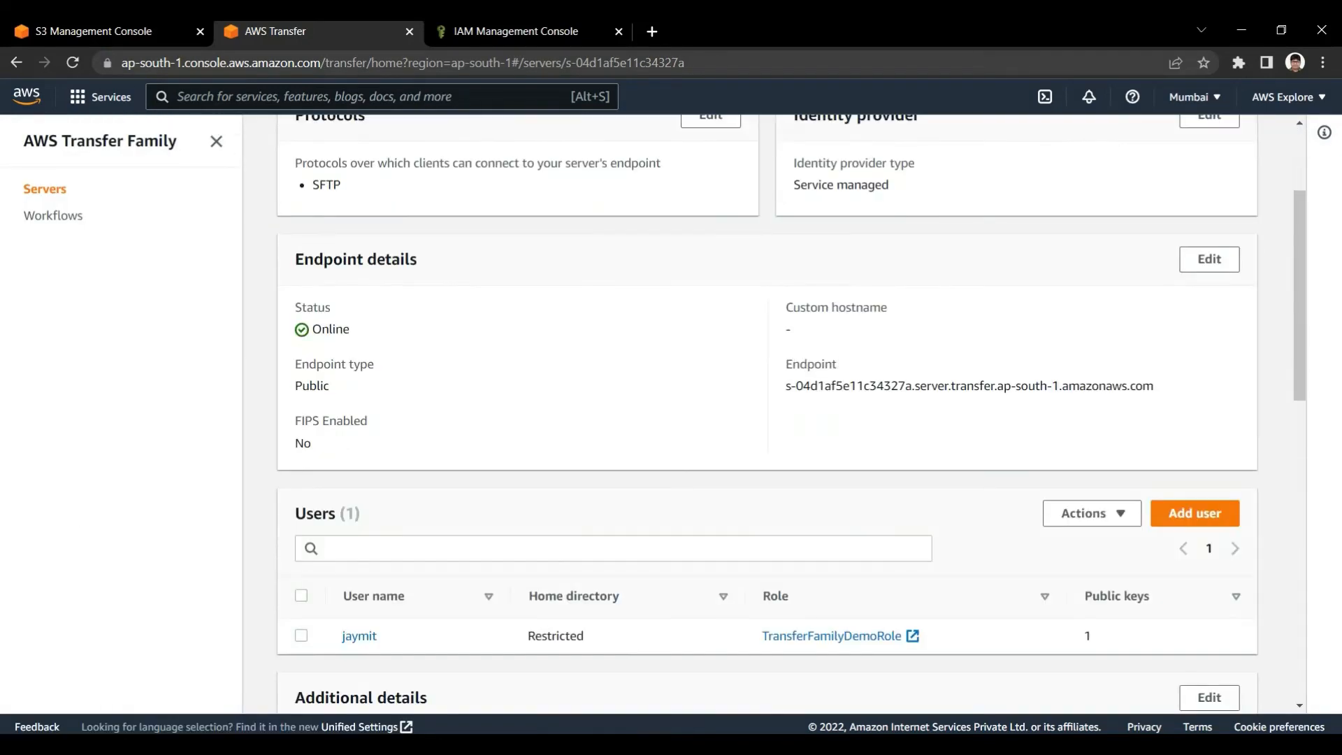
drag(339, 637, 903, 636)
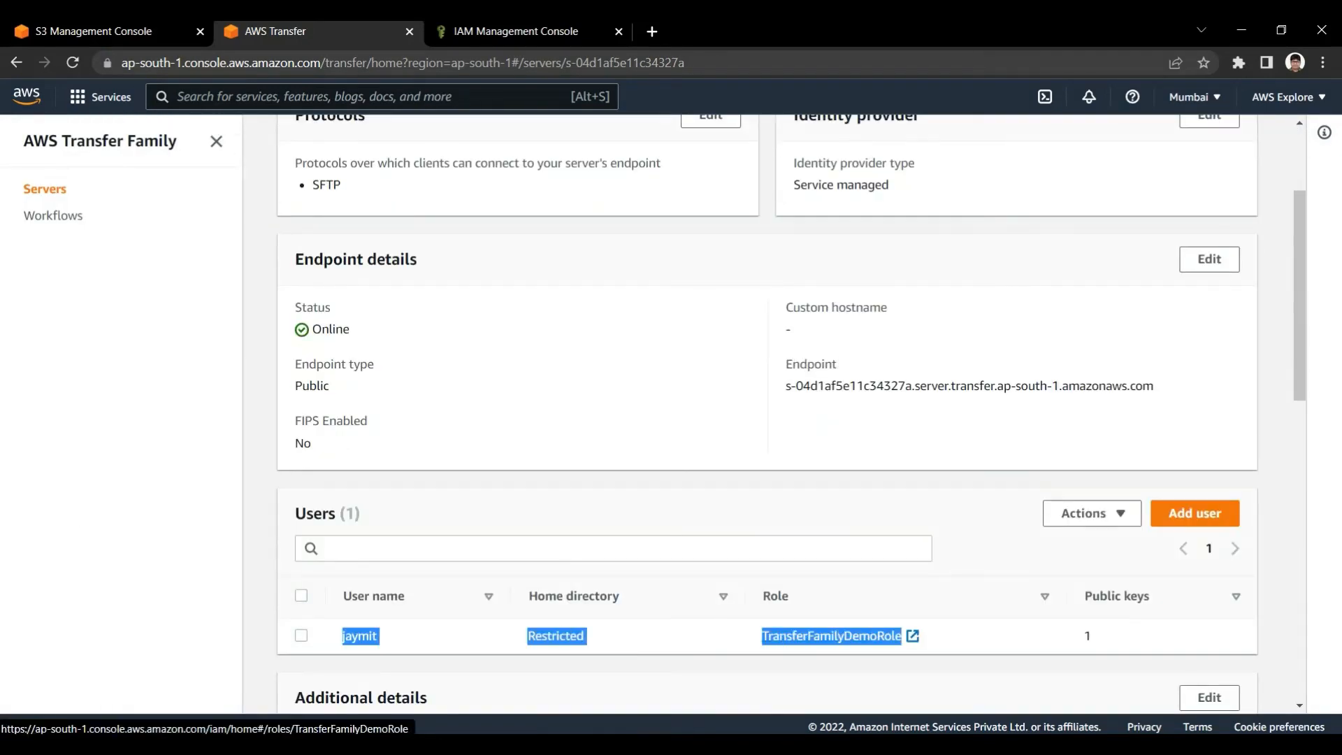
drag(1075, 637, 1094, 636)
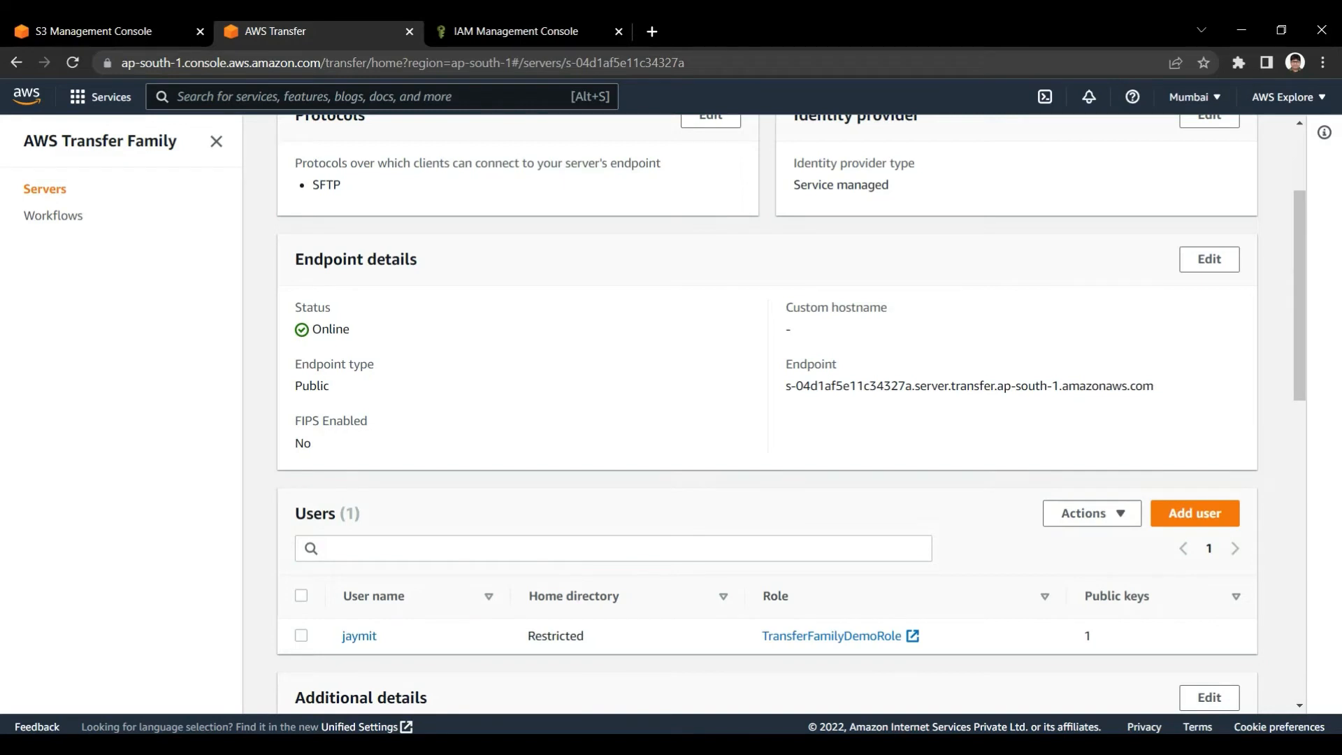
scroll(768, 420, up, 3)
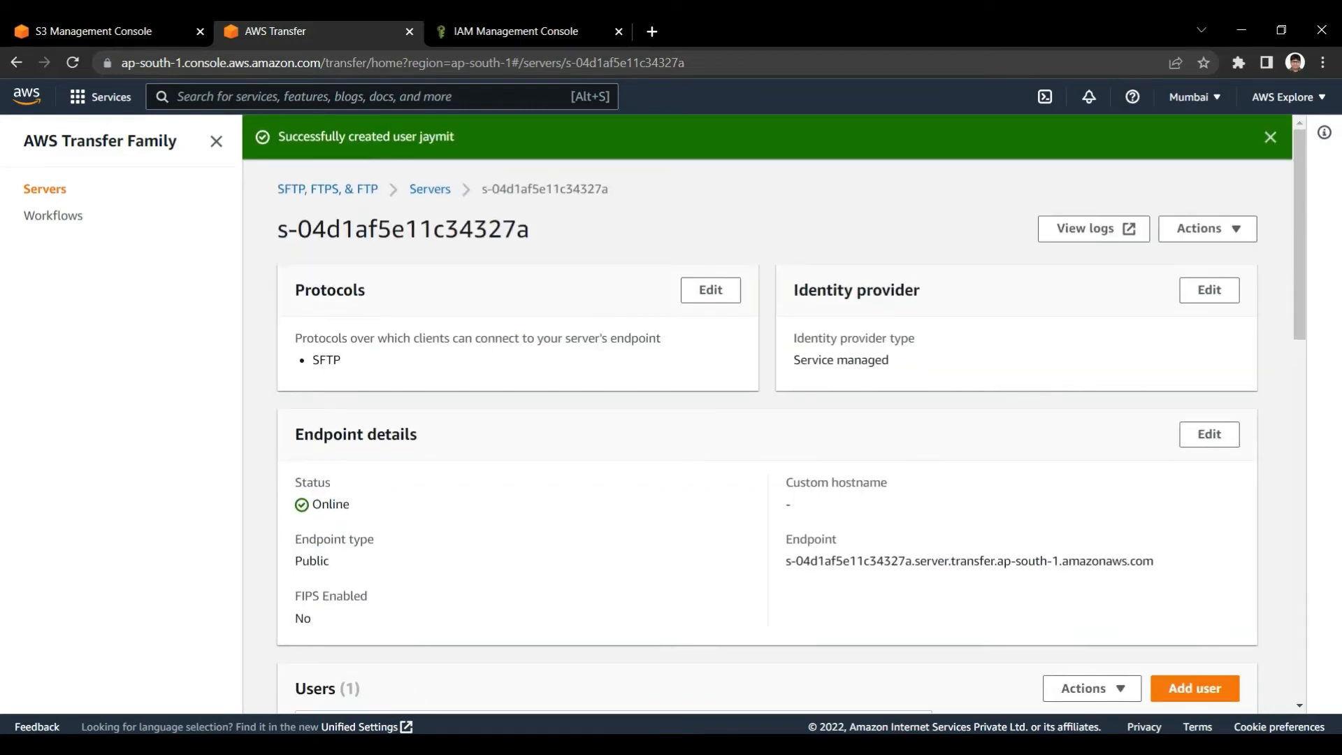
click(1270, 137)
View the list of servers, return to the server's details and examine its endpoint address
click(430, 144)
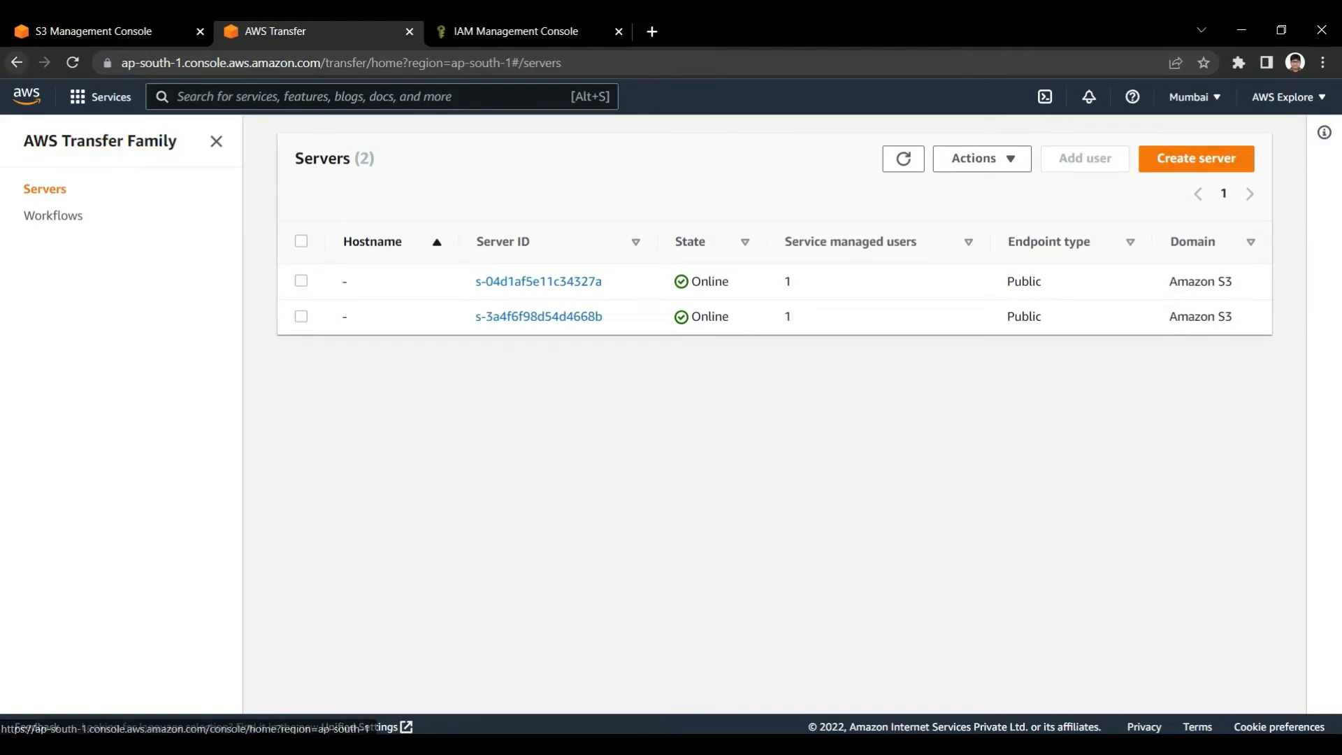
click(17, 62)
scroll(768, 420, down, 3)
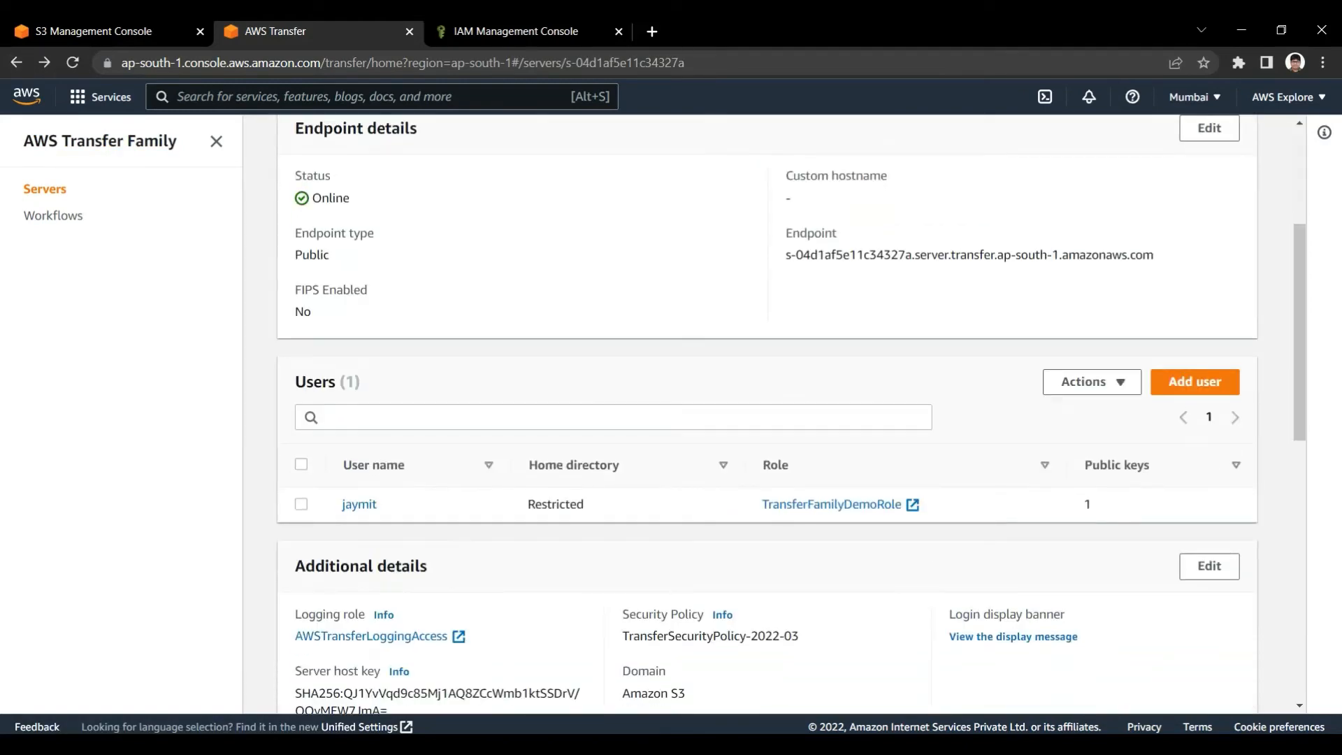
scroll(769, 420, up, 4)
scroll(769, 420, down, 1)
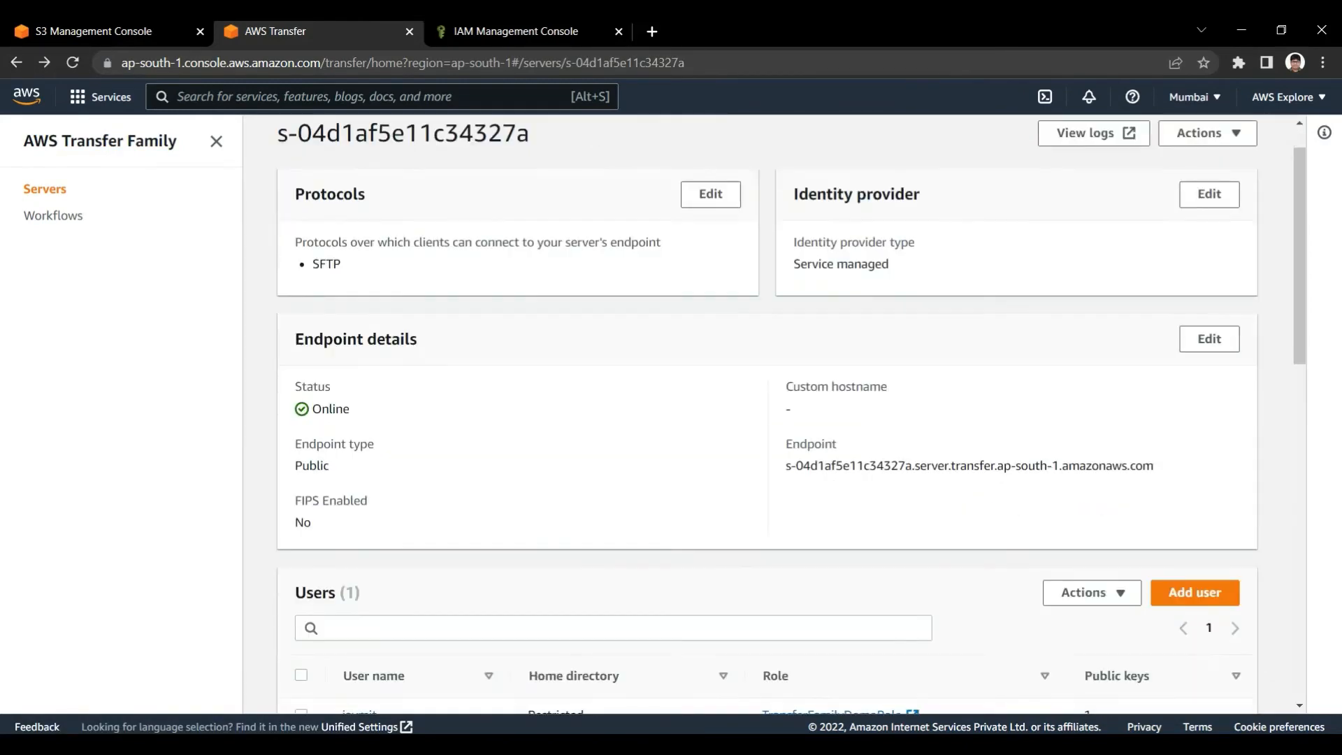
scroll(769, 419, down, 1)
drag(786, 430, 1146, 432)
click(1049, 467)
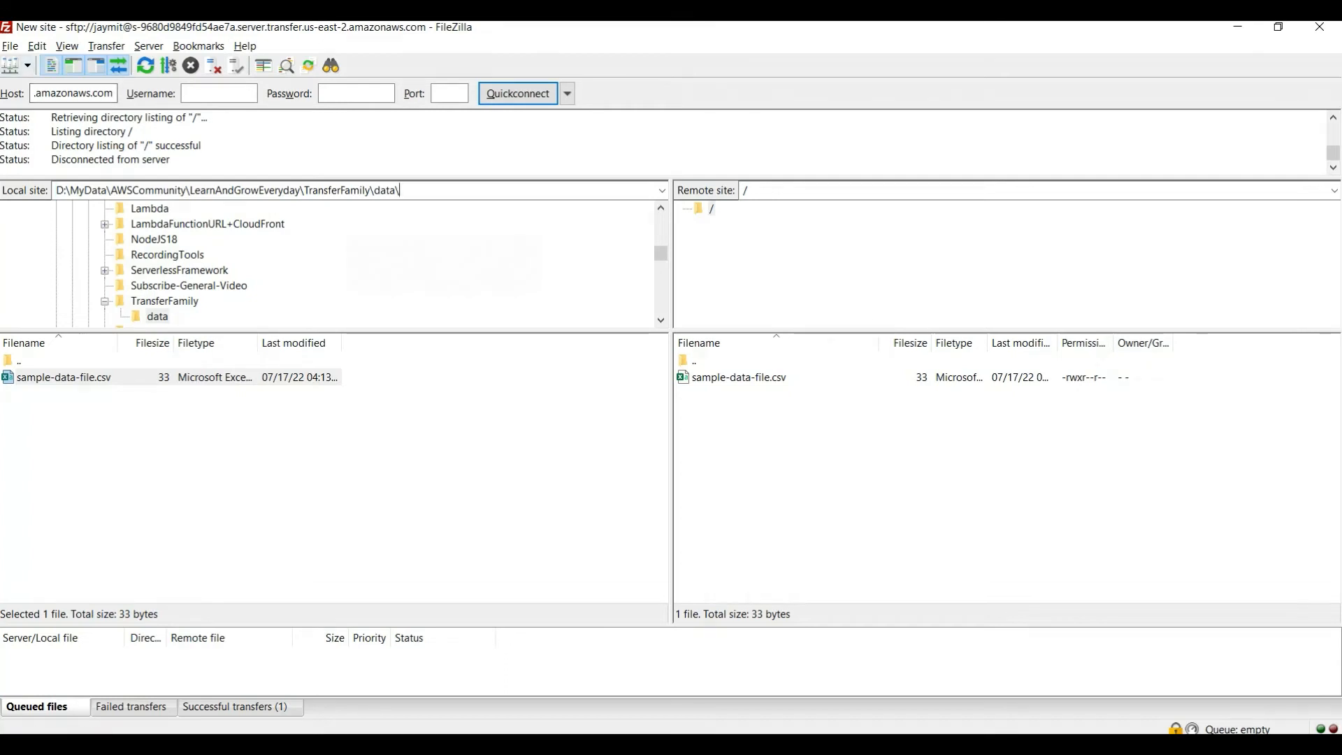
Switch to FileZilla and create a new site named TransferFamilyDemo in the Site Manager
click(11, 46)
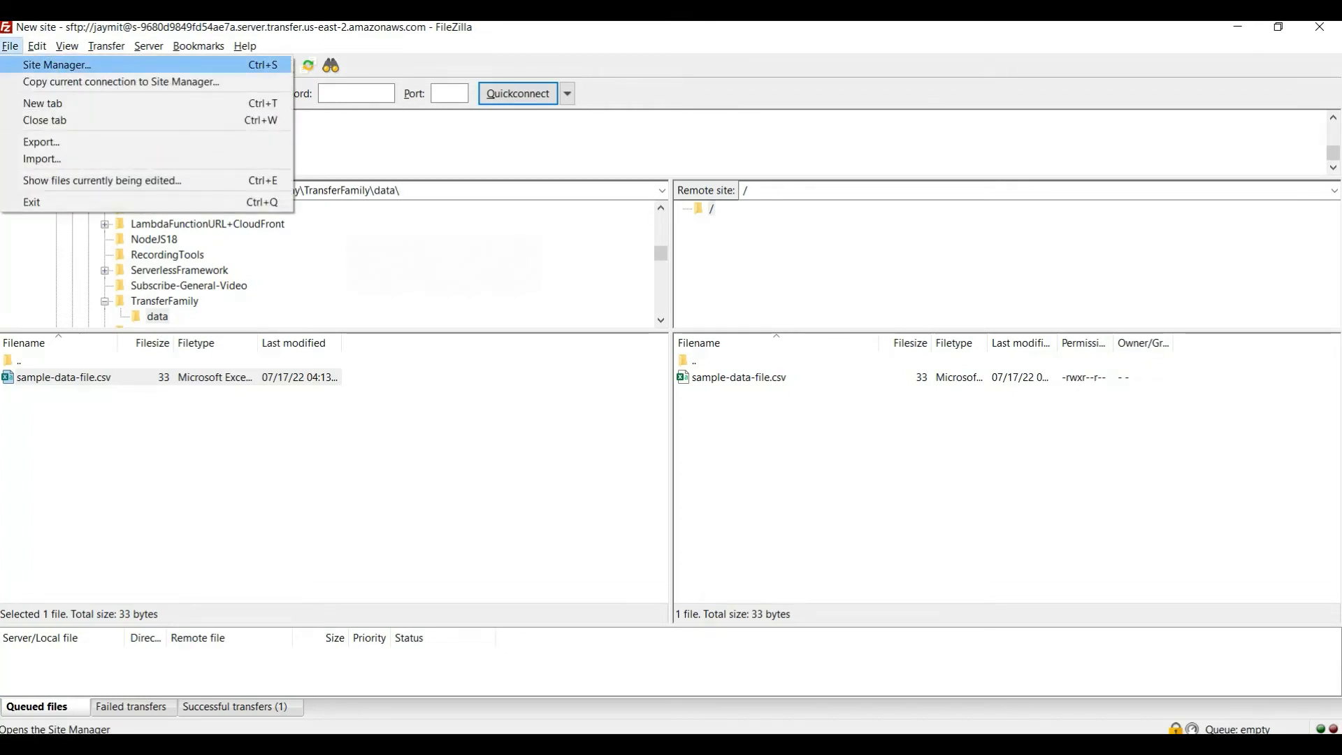
key(Return)
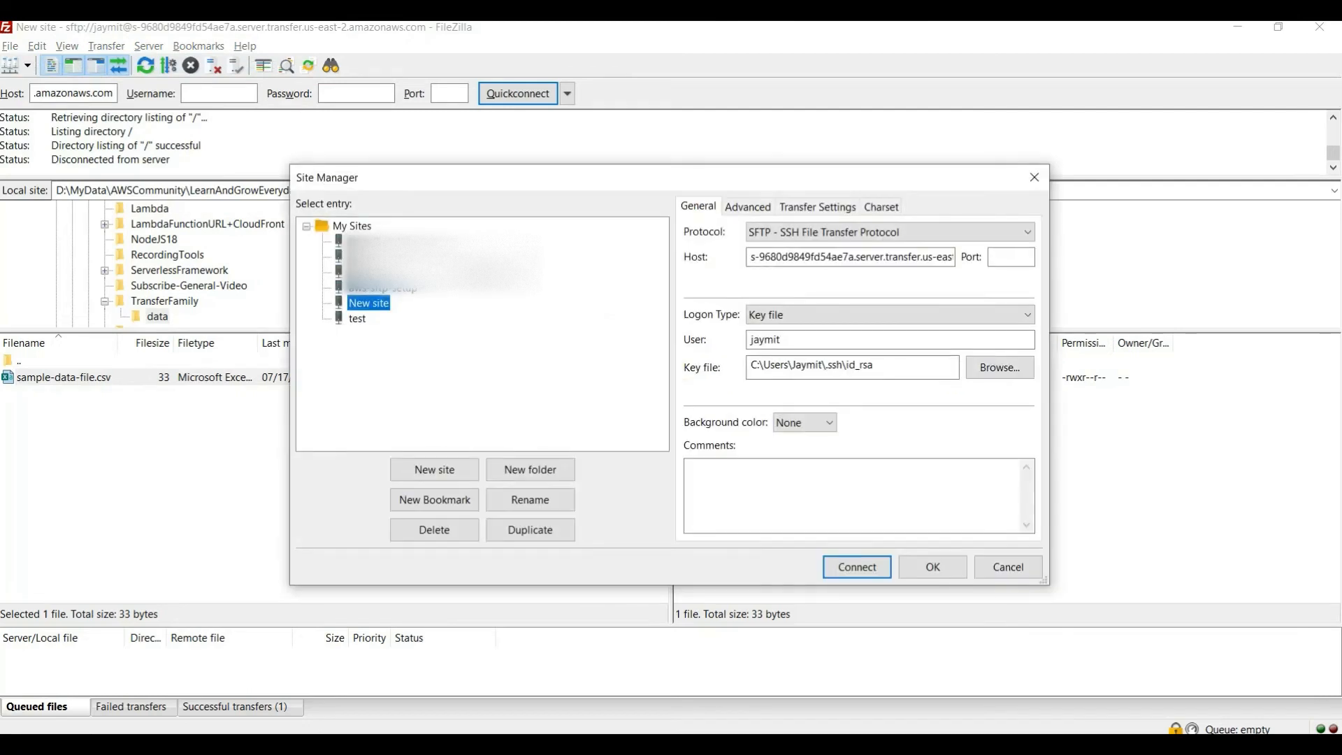
click(434, 469)
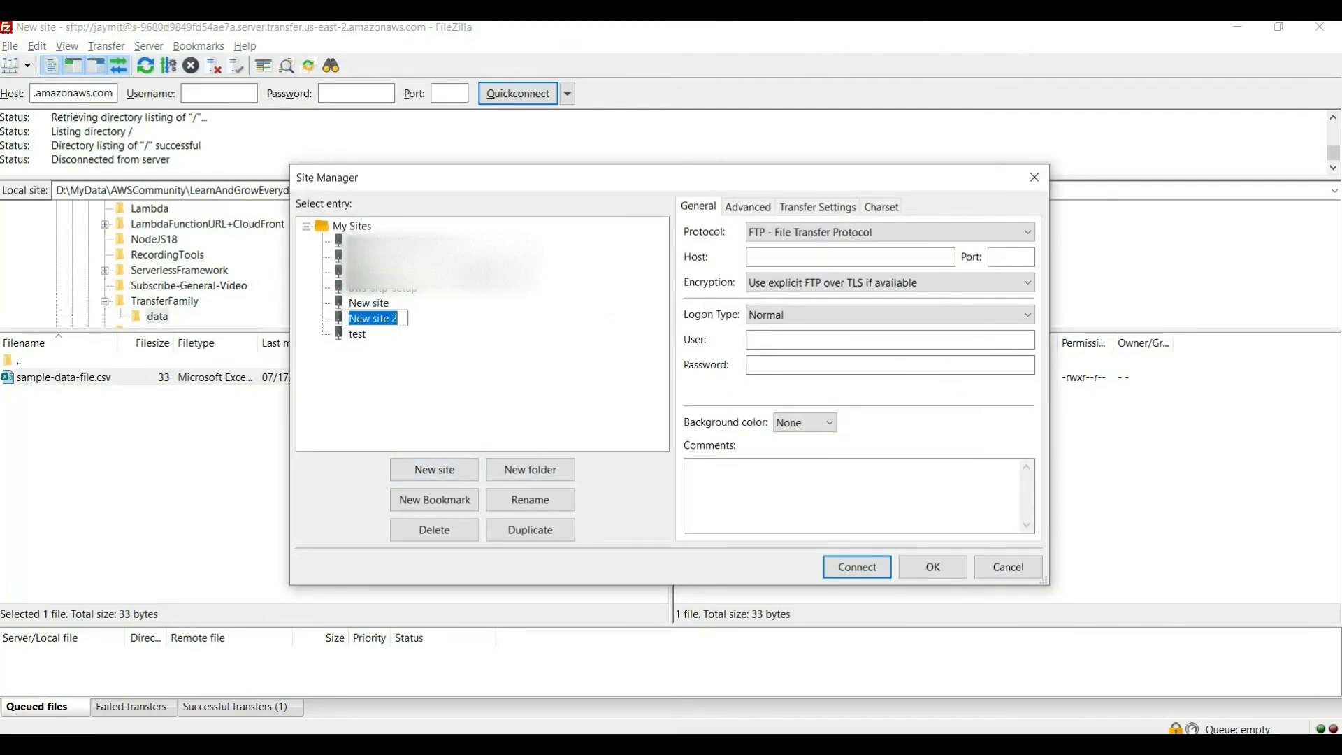
text(TransferFamilyDemo)
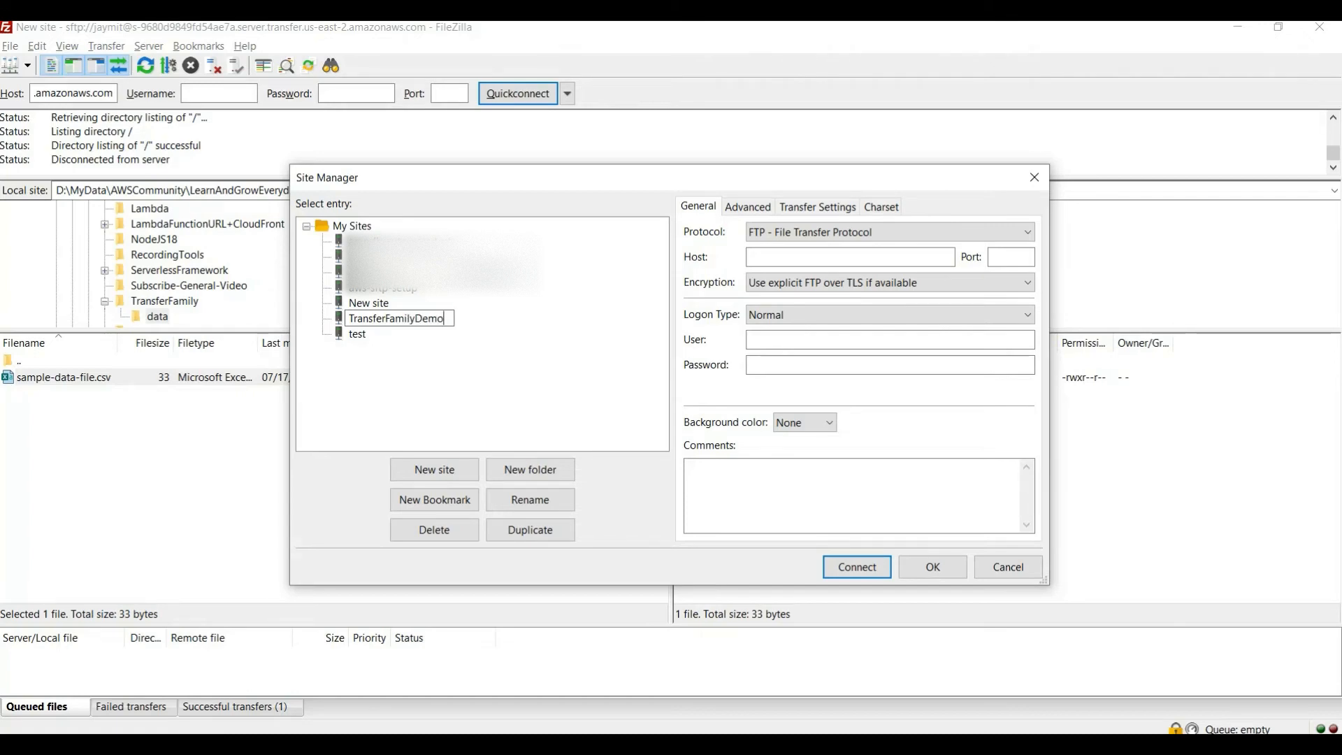
key(Return)
Set the site's protocol to SFTP and its host to the endpoint copied from AWS Transfer, s-04d1af5e11c34327a.server.transfer.ap-south-1.amazonaws.com
click(850, 257)
click(890, 232)
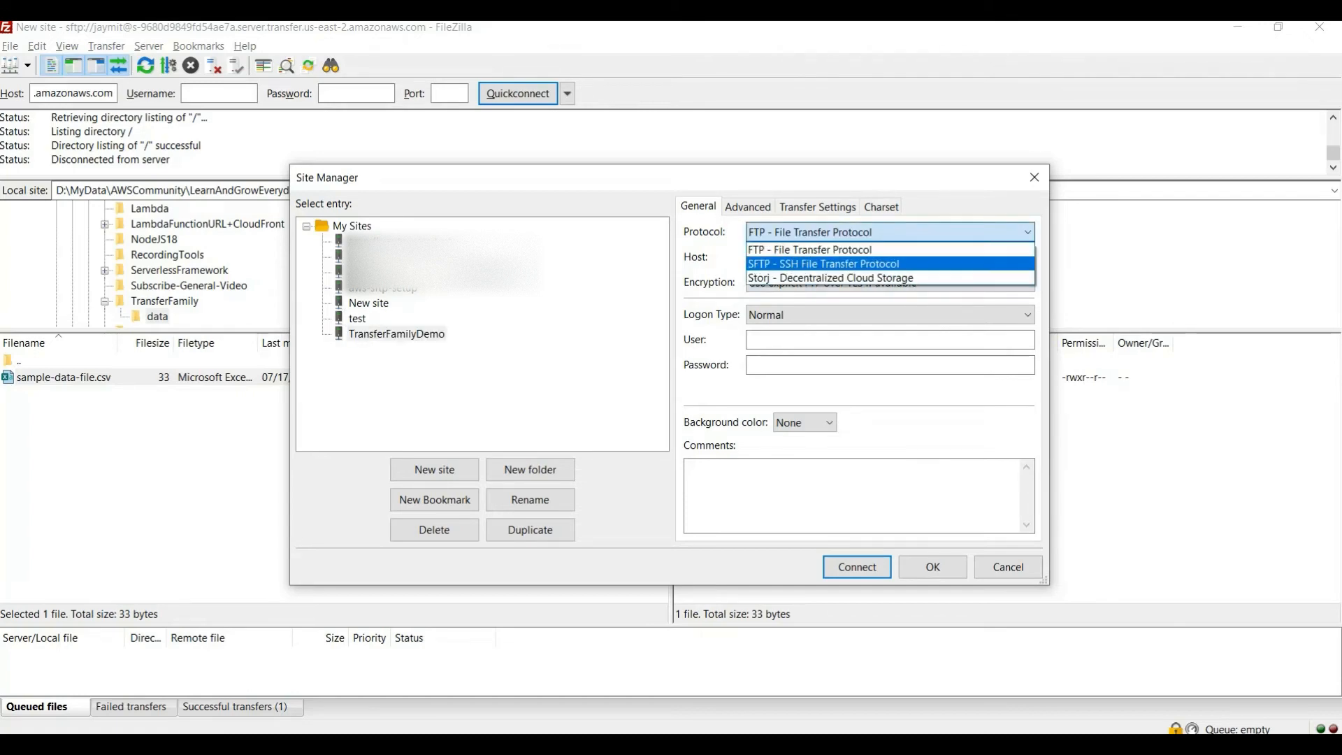
click(823, 263)
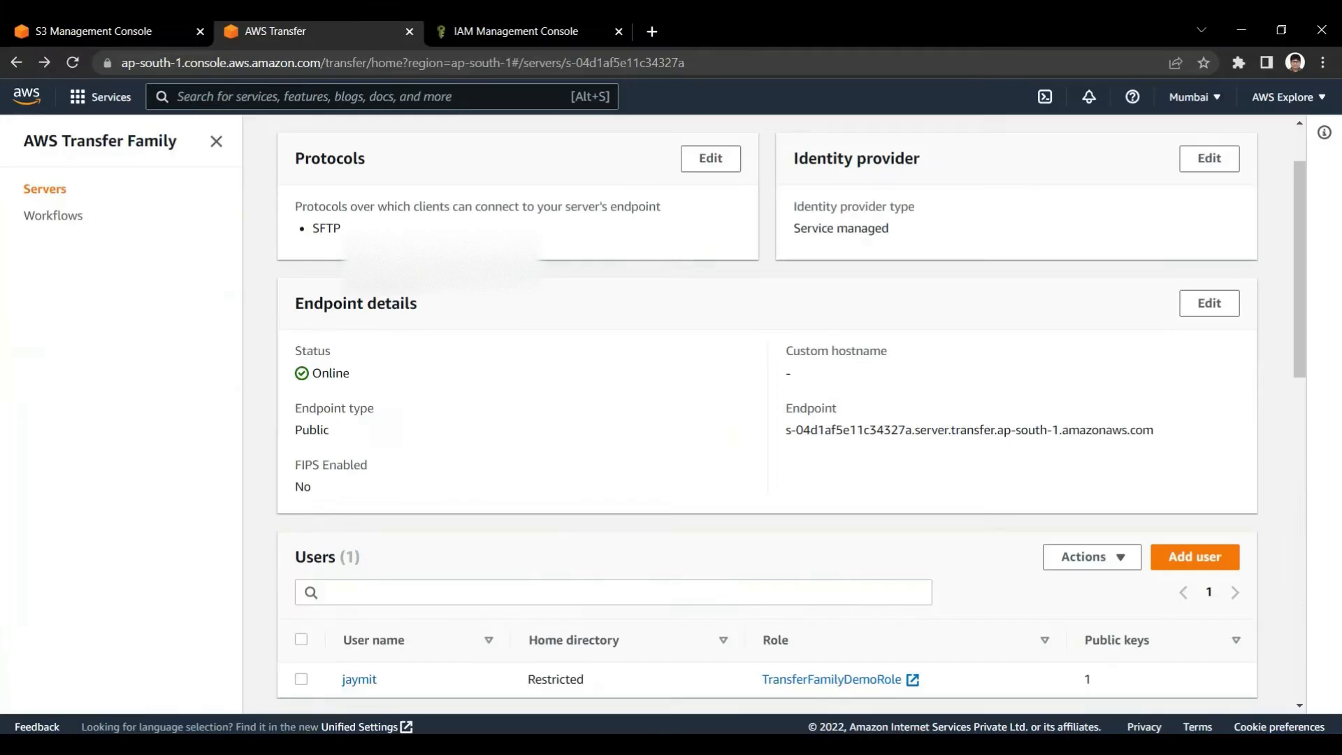
drag(785, 430, 1154, 430)
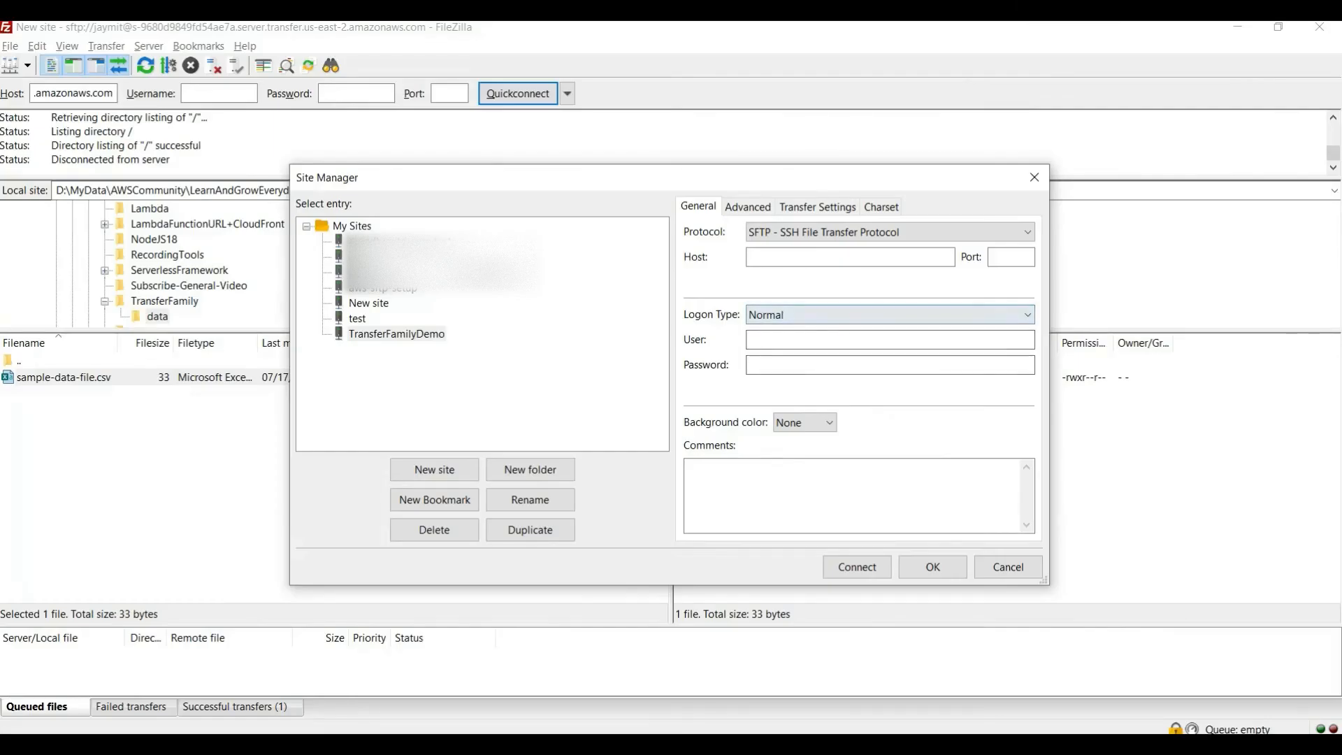
text(s-04d1af5e11c34327a.server.transfer.ap-south-1.amazonaws.com)
Set the TransferFamilyDemo site's logon type to Key file
click(890, 314)
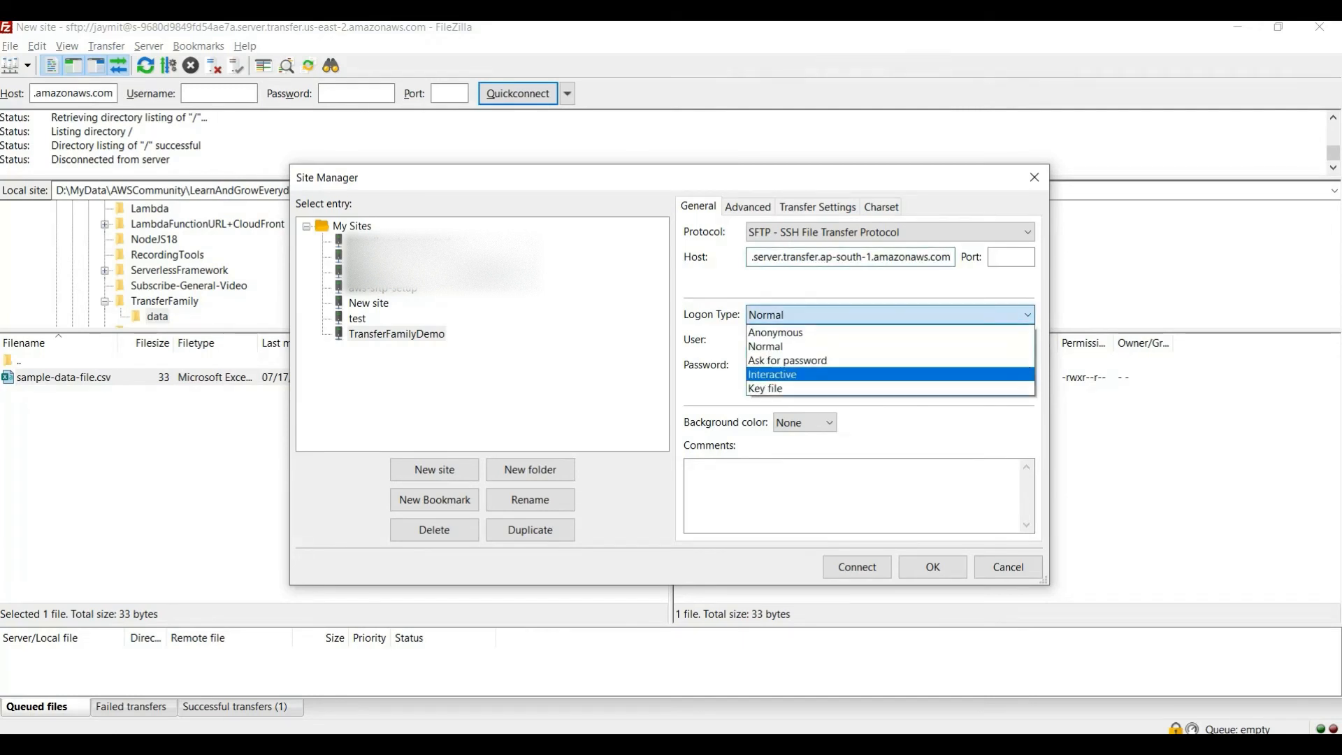
click(866, 389)
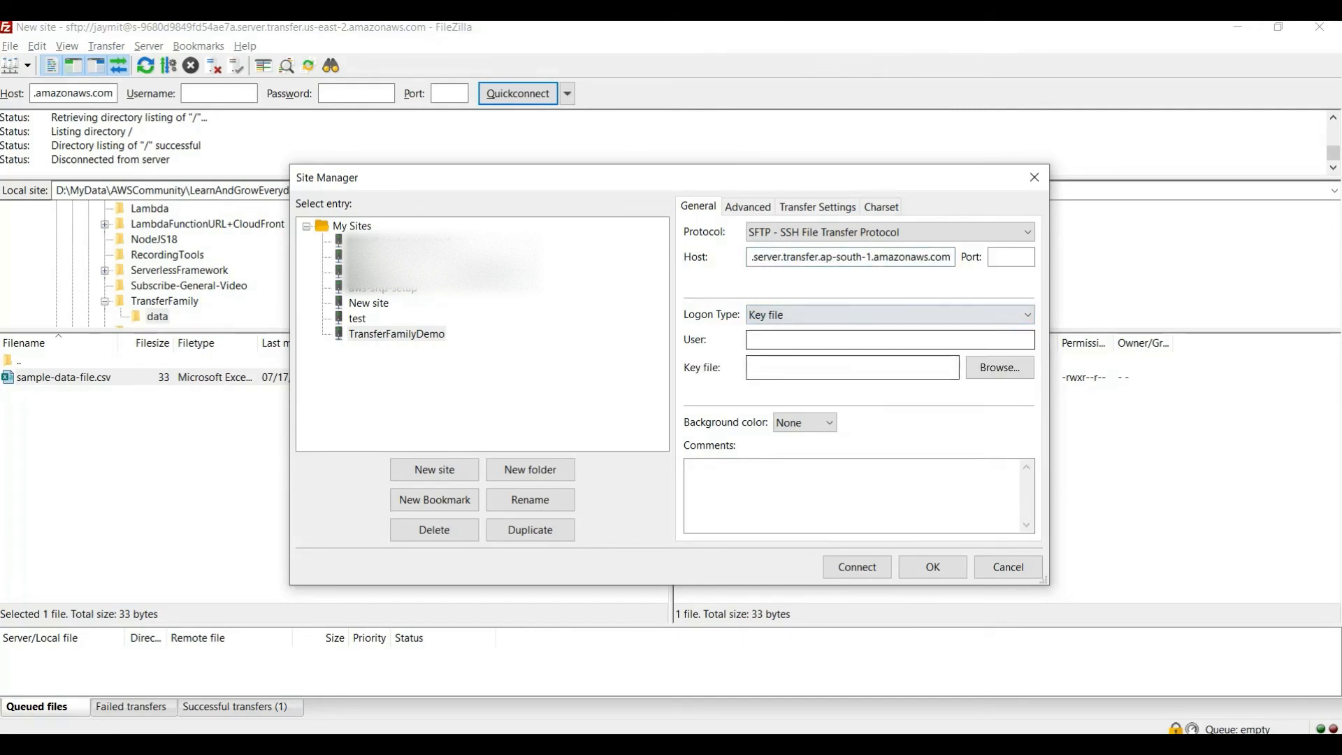
click(890, 315)
click(867, 388)
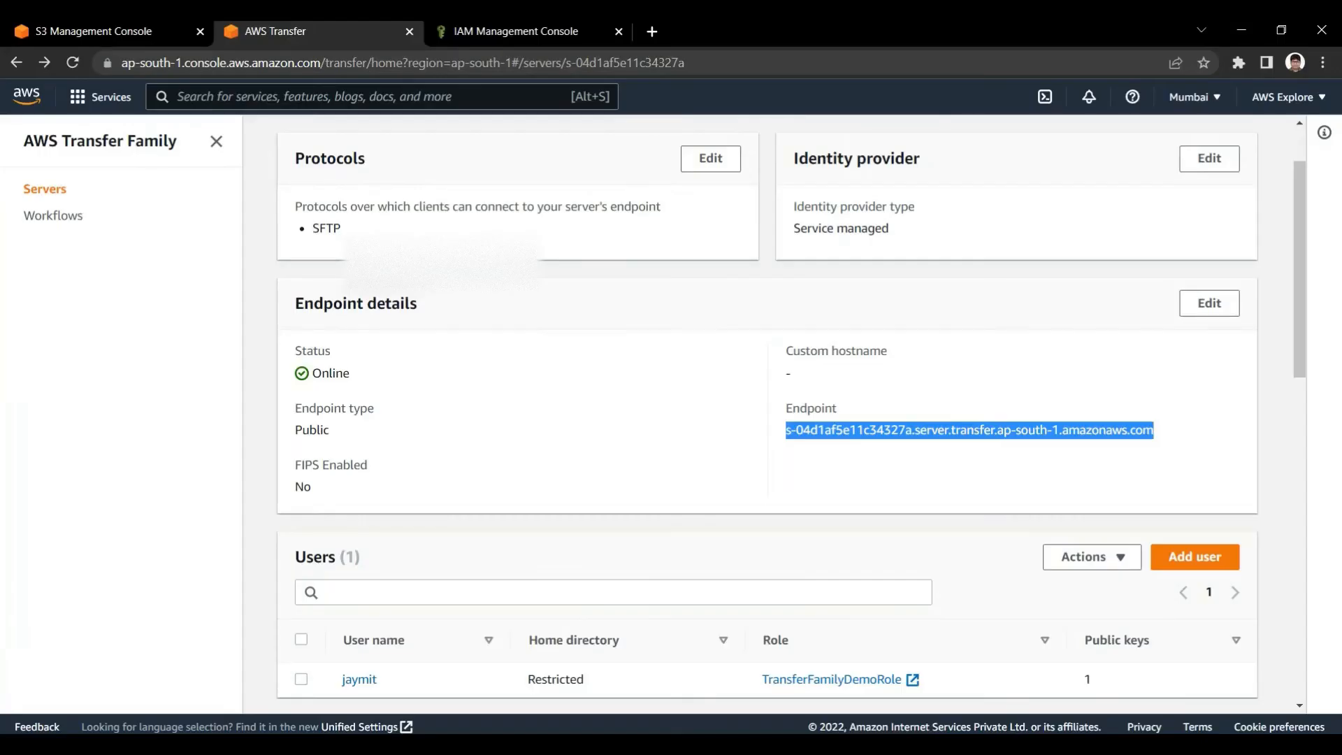
Copy the user name from the server's Users list in AWS Transfer and paste it as the FileZilla site's user
scroll(359, 504, down, 3)
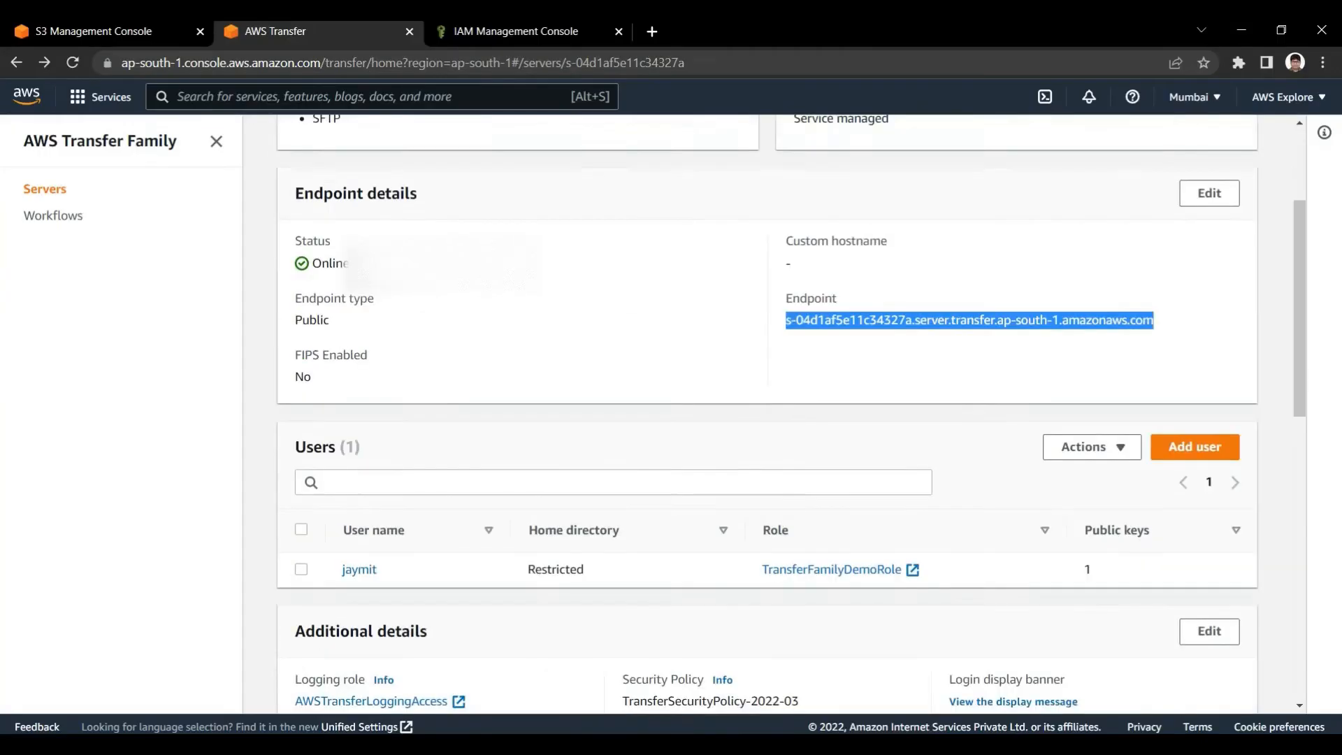
double_click(359, 504)
key(ctrl+c)
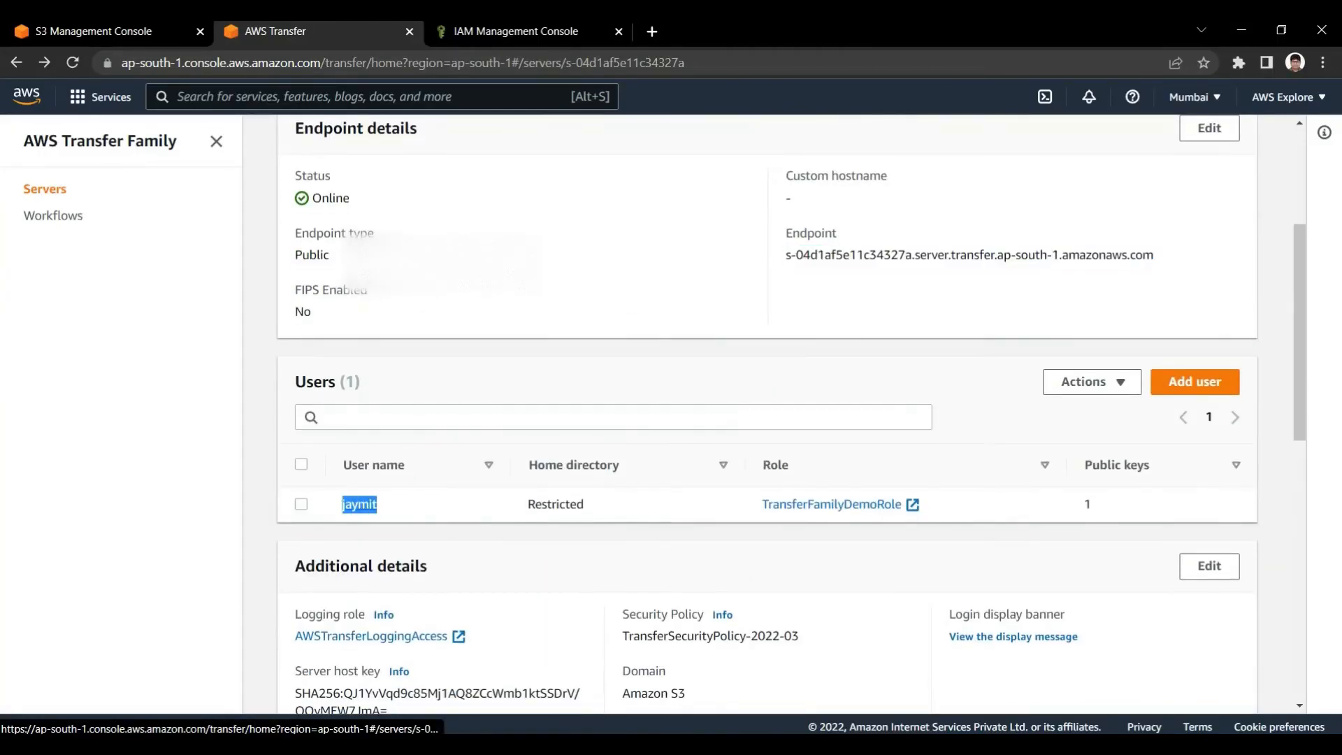
key(alt+Tab)
key(ctrl+v)
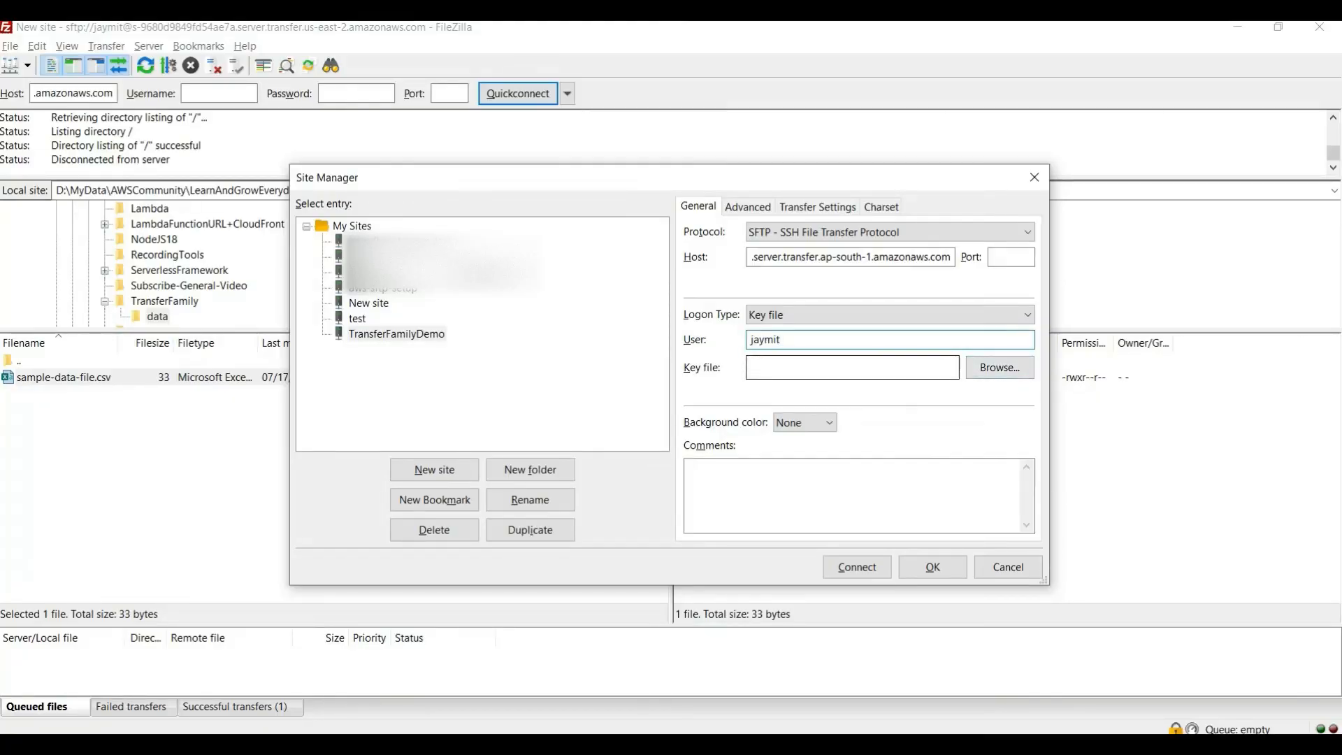
Choose the id_rsa private key from the .ssh folder as the site's key file, with the file filter set to All files
click(1000, 367)
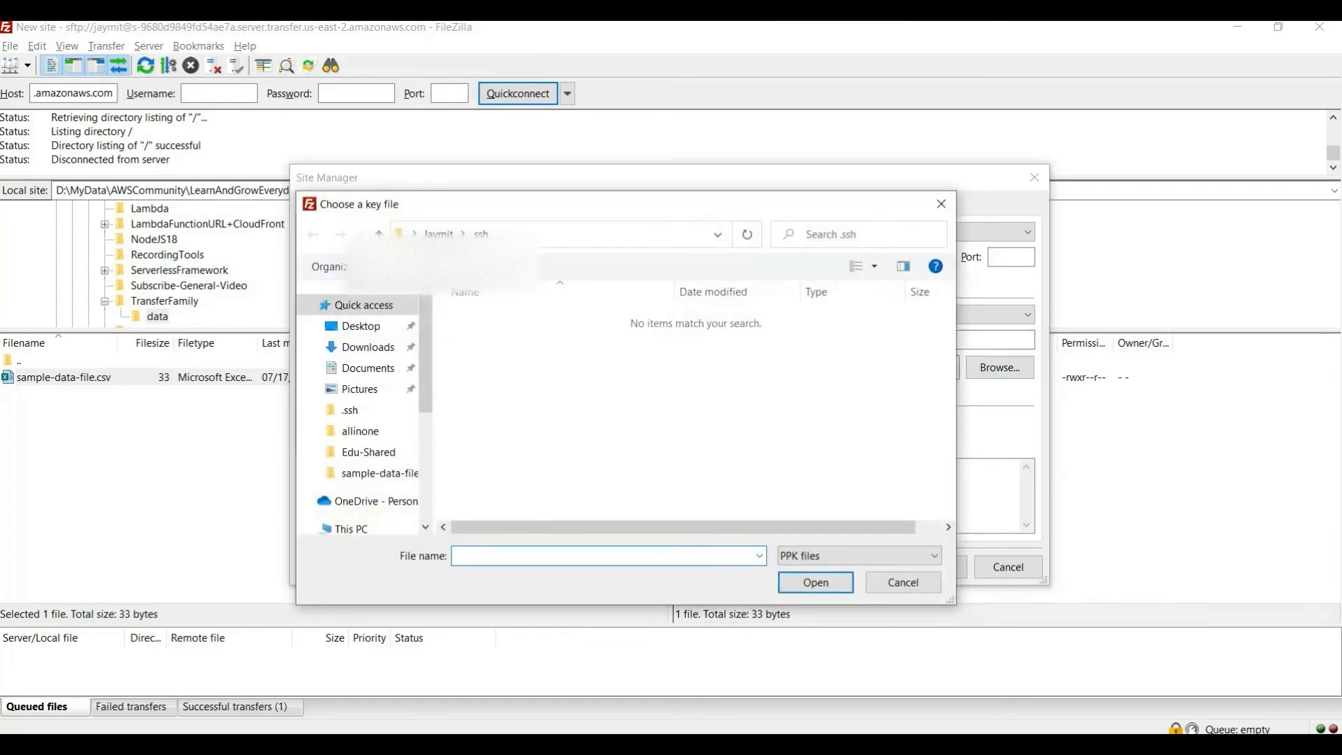
click(587, 235)
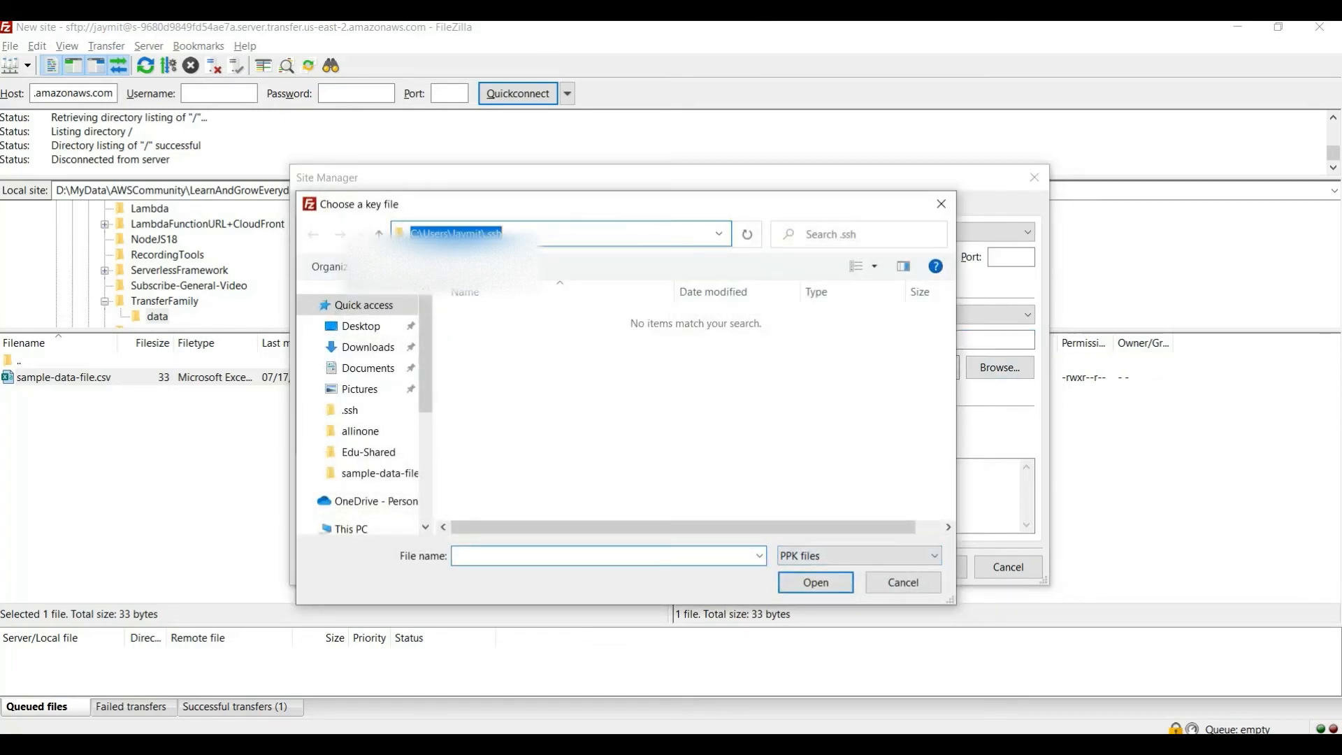
click(671, 412)
click(859, 556)
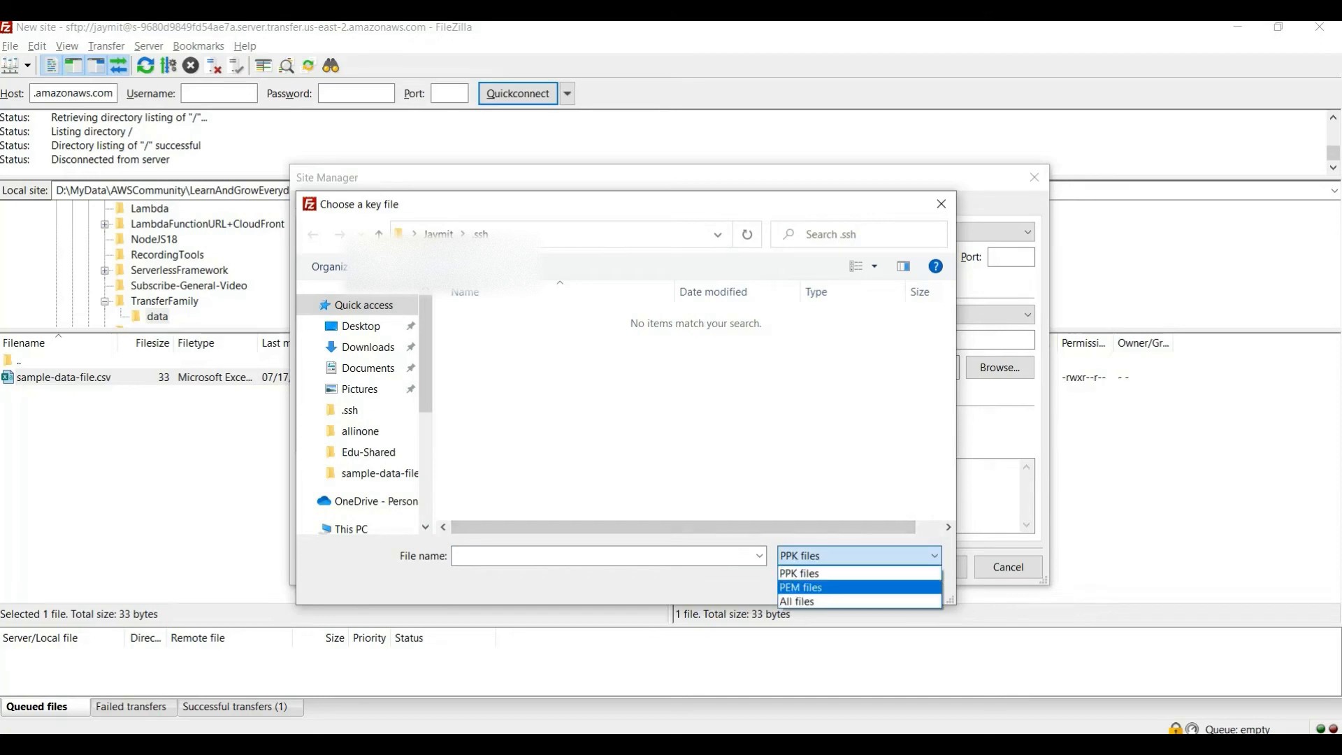
click(859, 597)
click(559, 357)
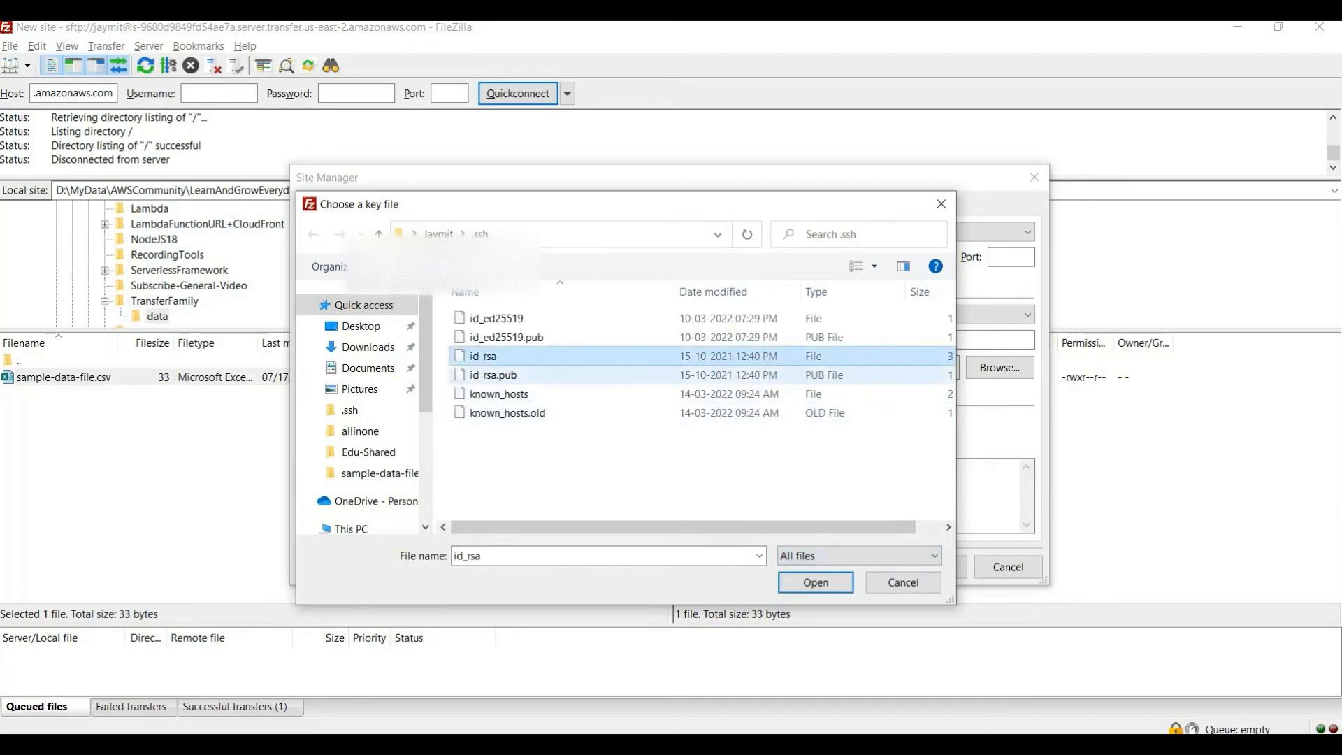
click(816, 583)
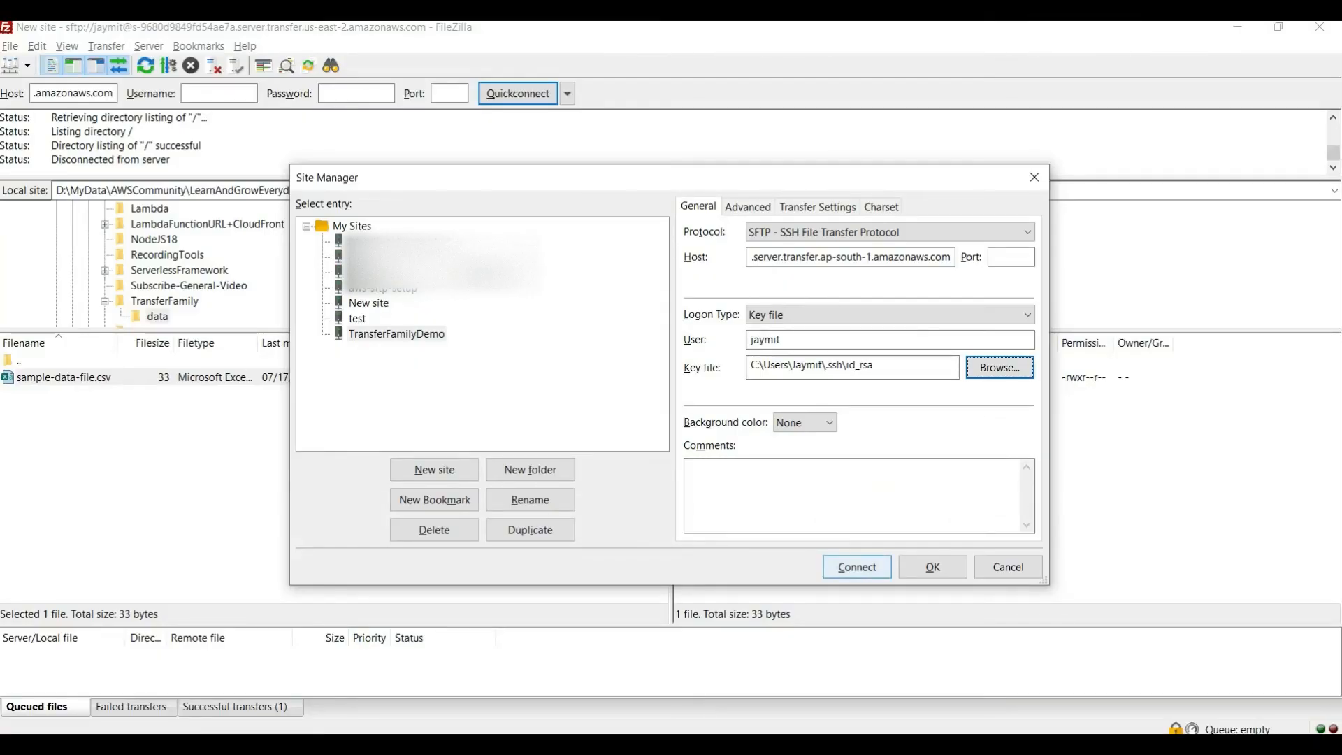
Connect to TransferFamilyDemo in the current tab, aborting the previous connection, and retry the connection from the Site Manager
click(857, 567)
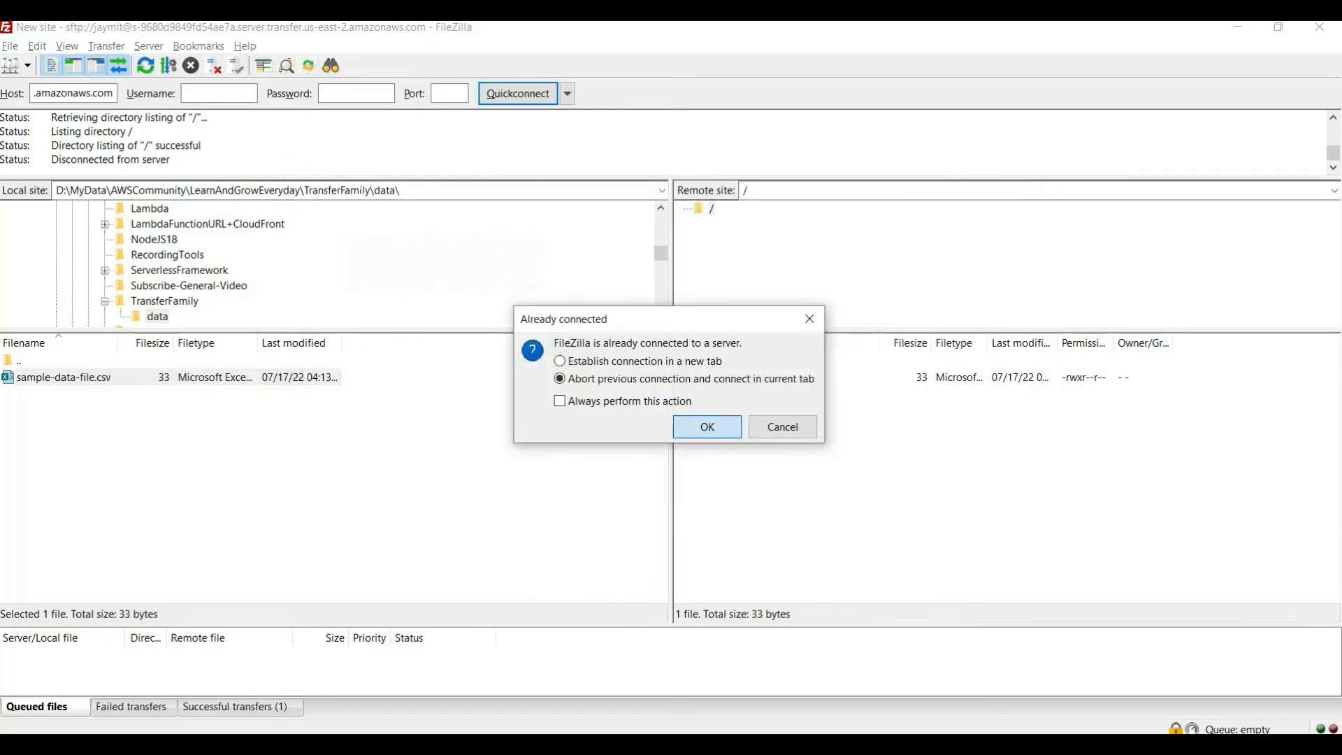
click(707, 427)
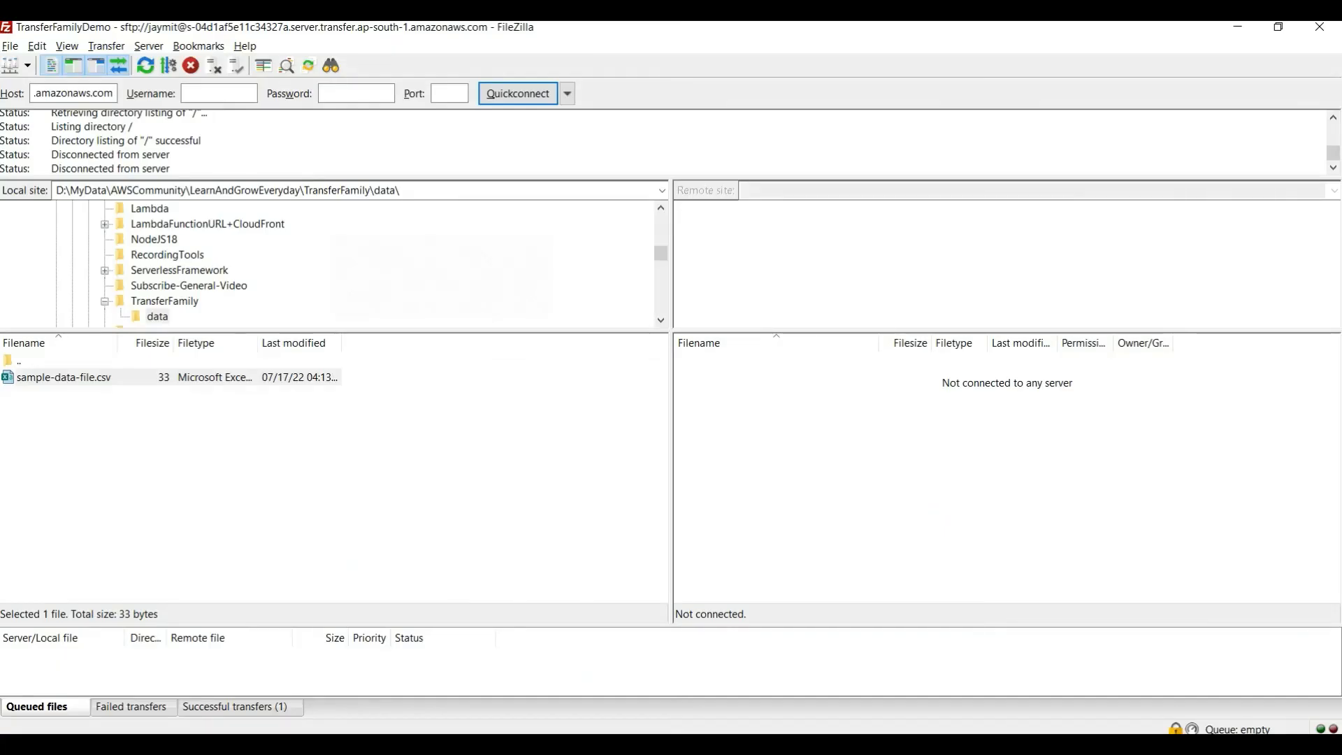
click(10, 45)
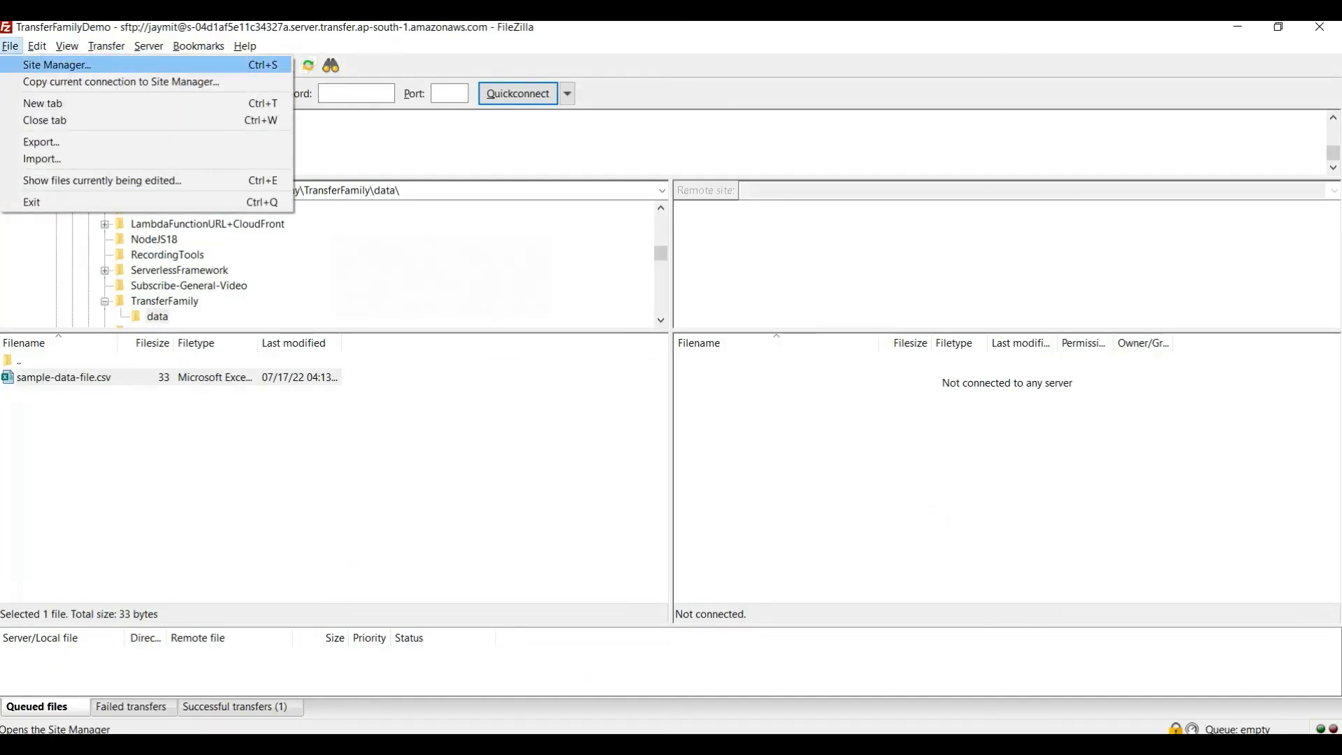
click(57, 64)
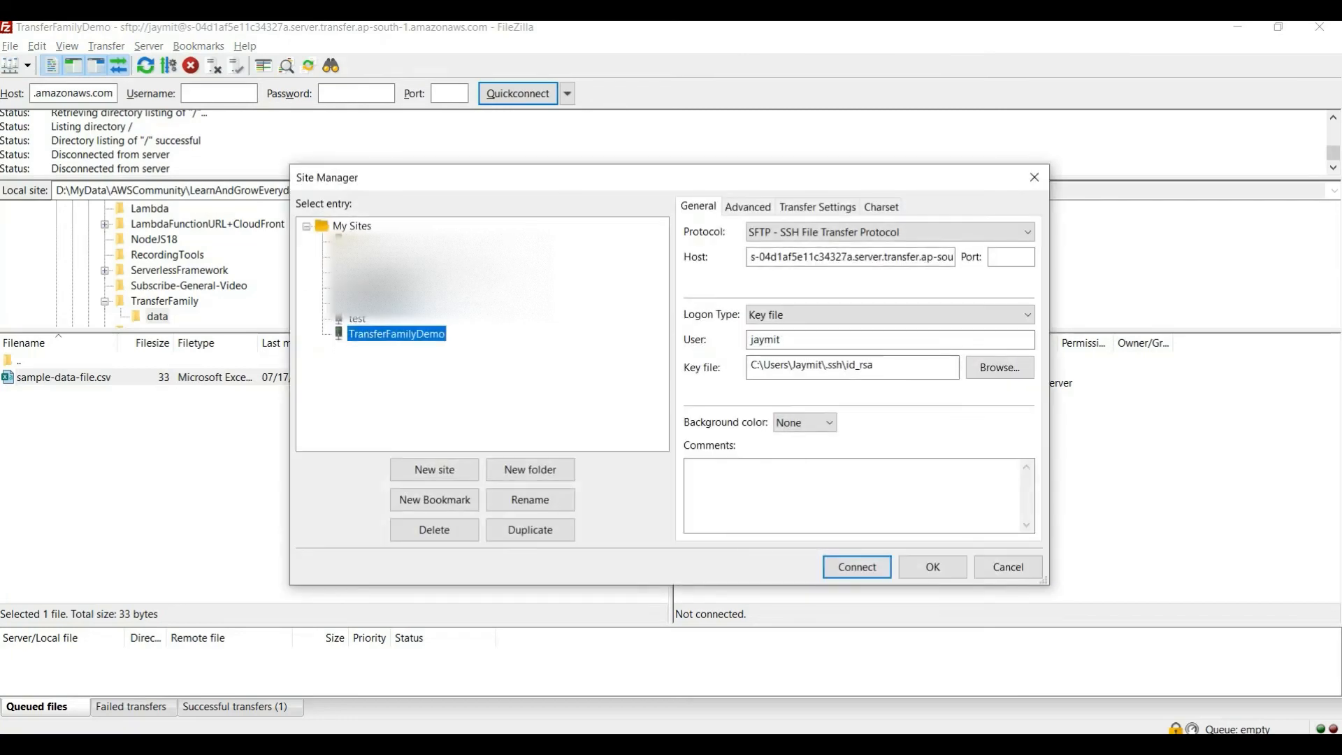
click(857, 567)
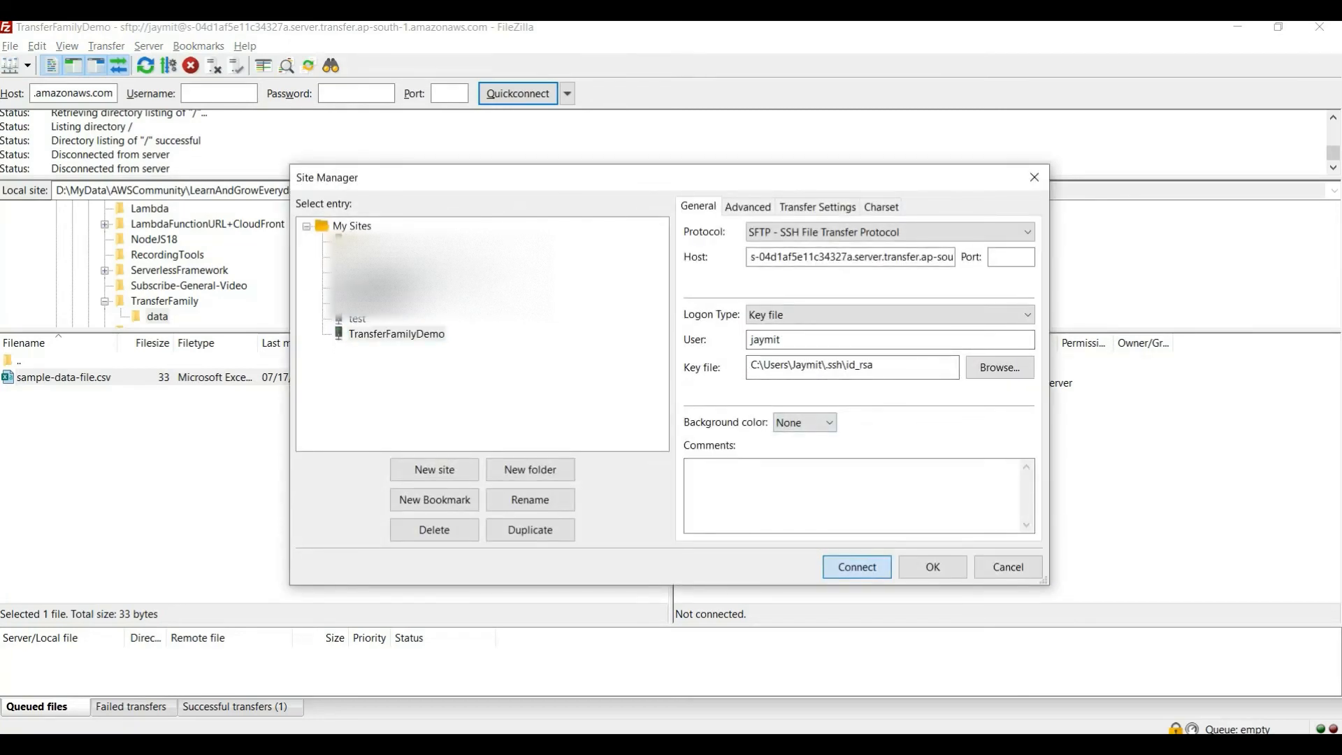
key(Return)
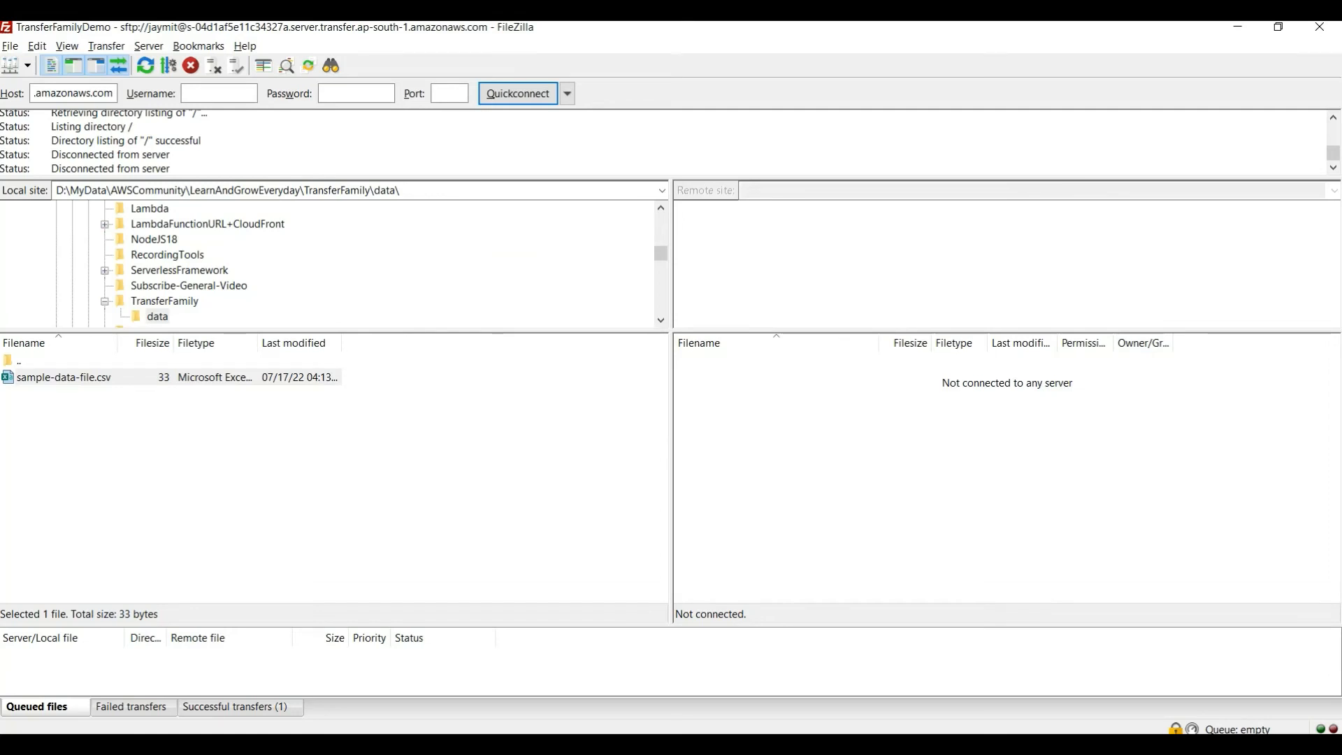
Switch to AWS Transfer and check the state of server s-04d1af5e11c34327a, its endpoint, users and host key
key(alt+Tab)
scroll(769, 419, down, 2)
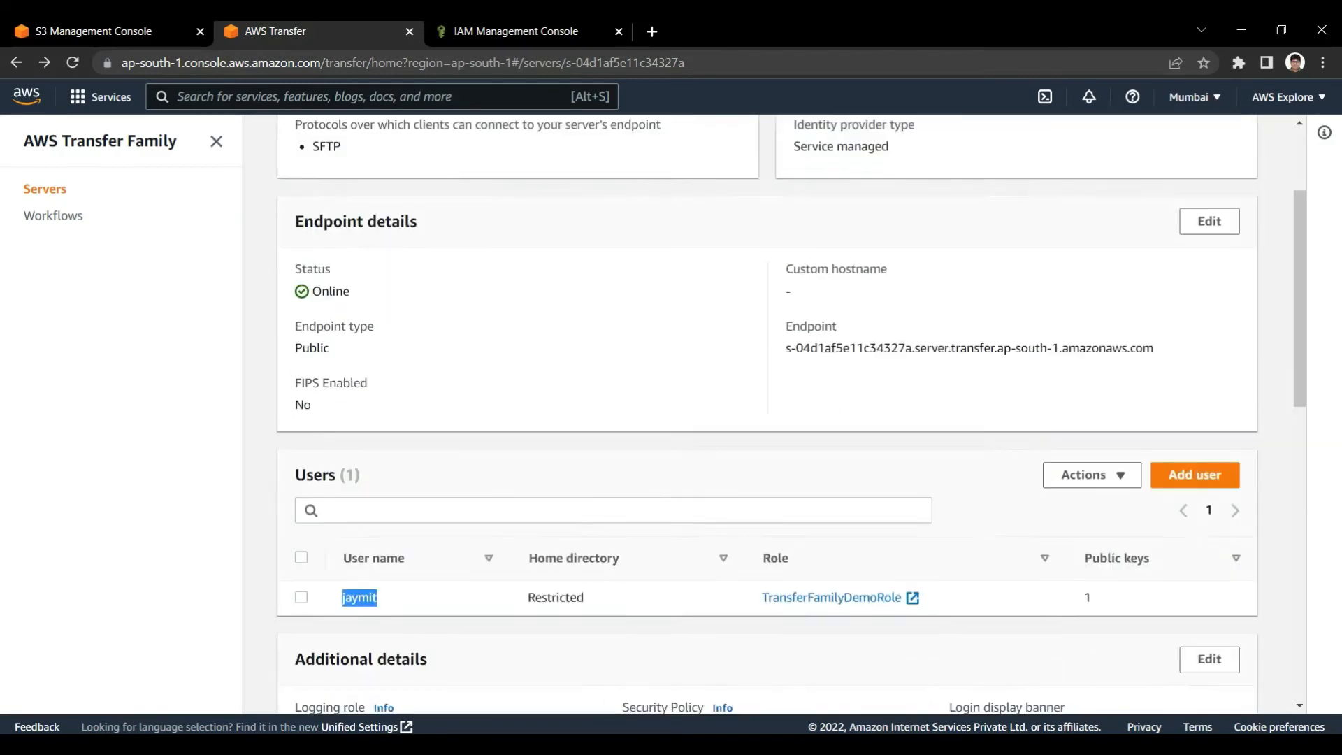
scroll(769, 420, up, 2)
click(430, 145)
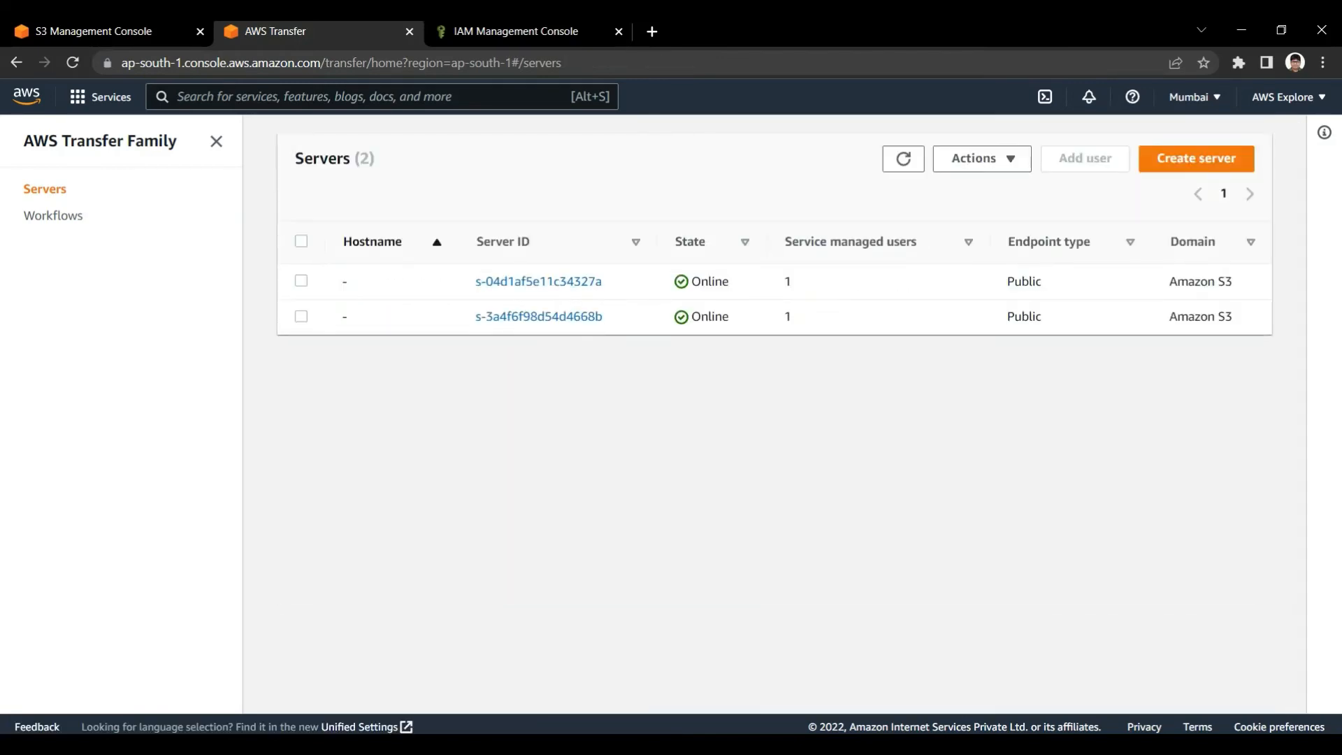
click(539, 281)
scroll(538, 281, down, 5)
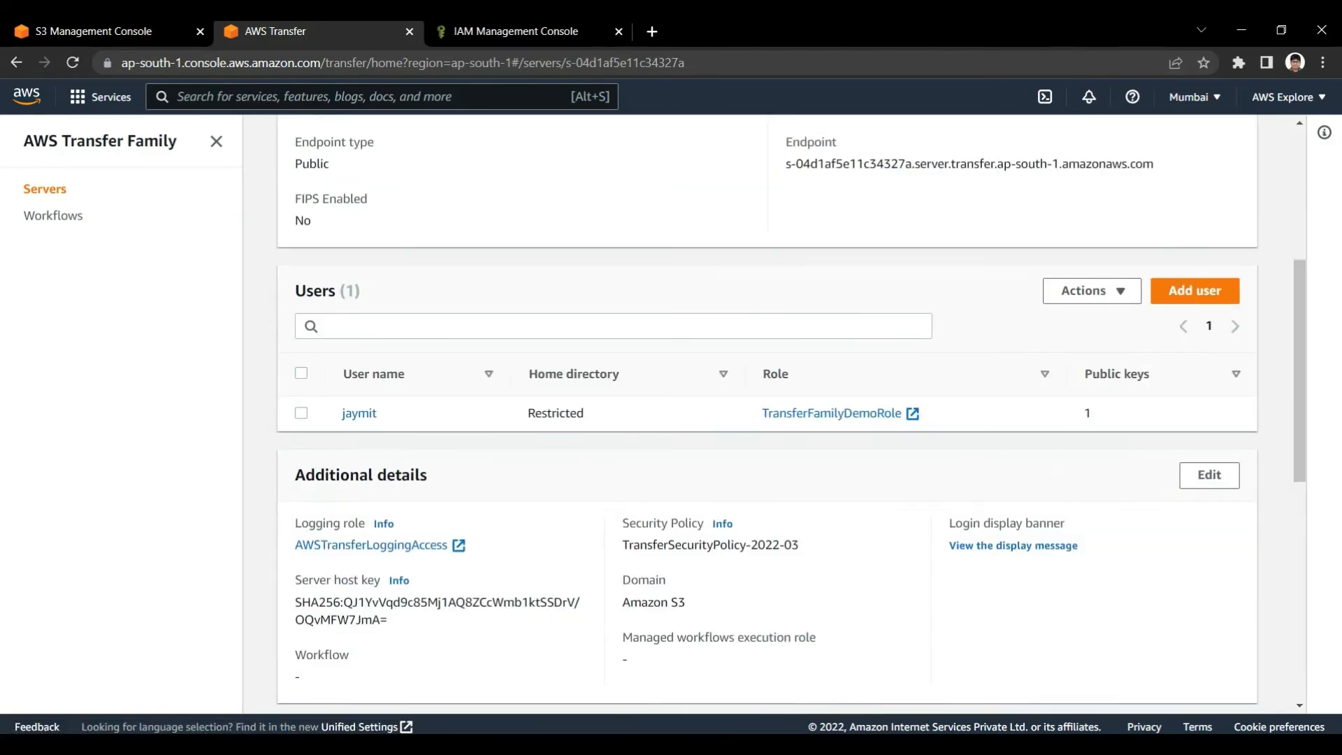
scroll(769, 419, up, 4)
scroll(769, 419, down, 4)
Switch to FileZilla and trust the server's unknown host key to carry on connecting
key(alt+Tab)
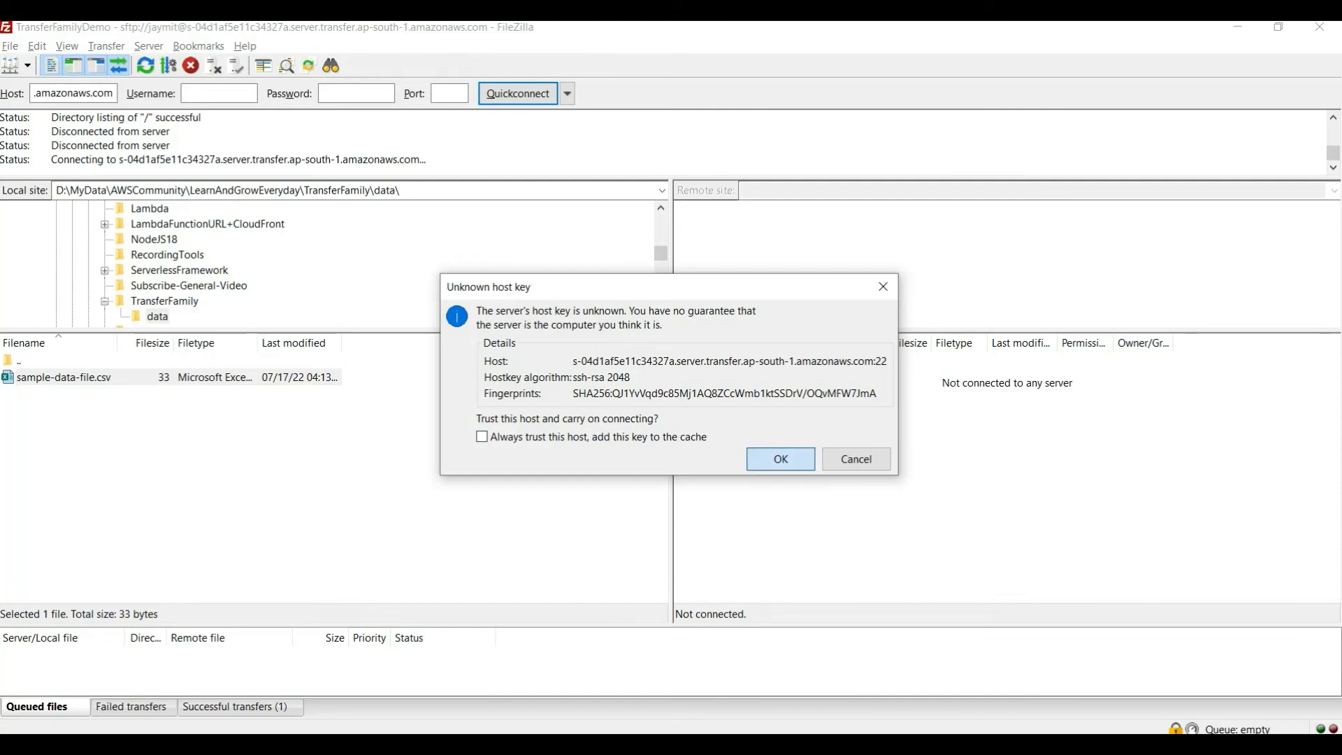
click(780, 459)
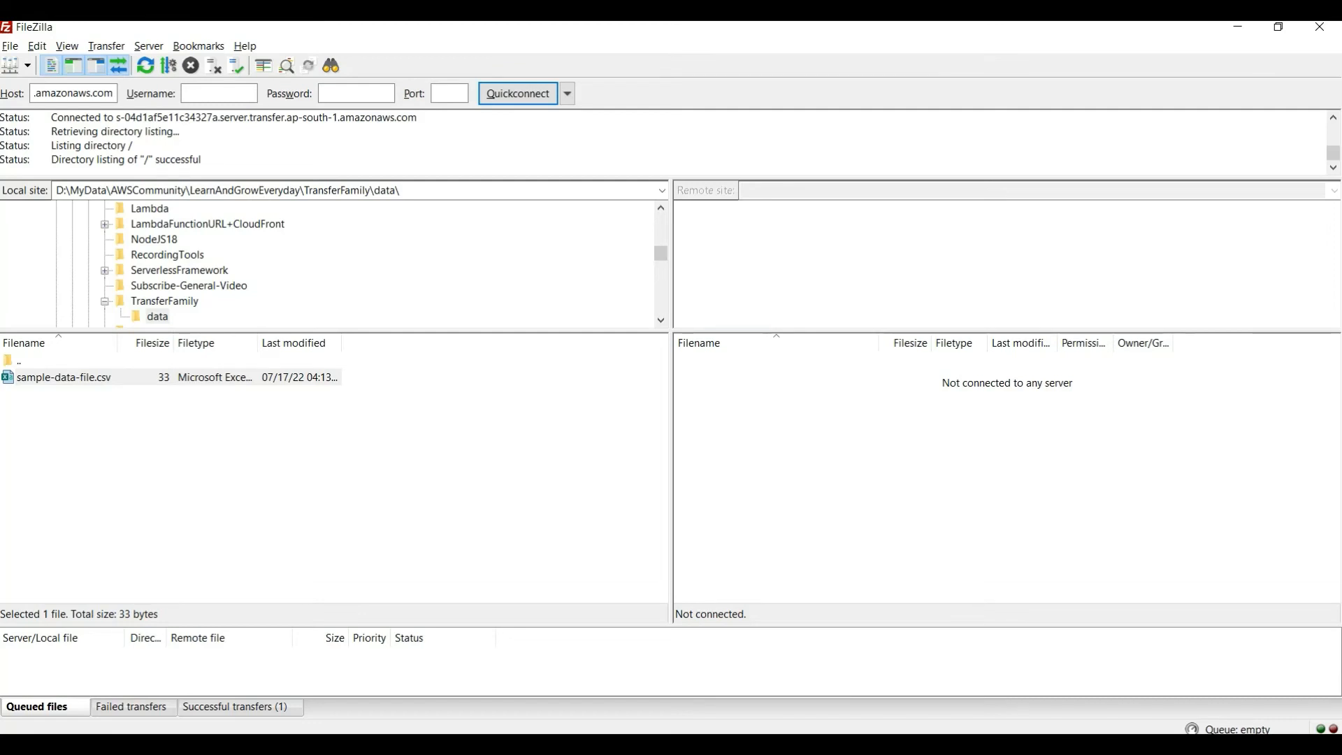
Switch to AWS Transfer, view the server list and reopen the details of s-04d1af5e11c34327a
key(alt+Tab)
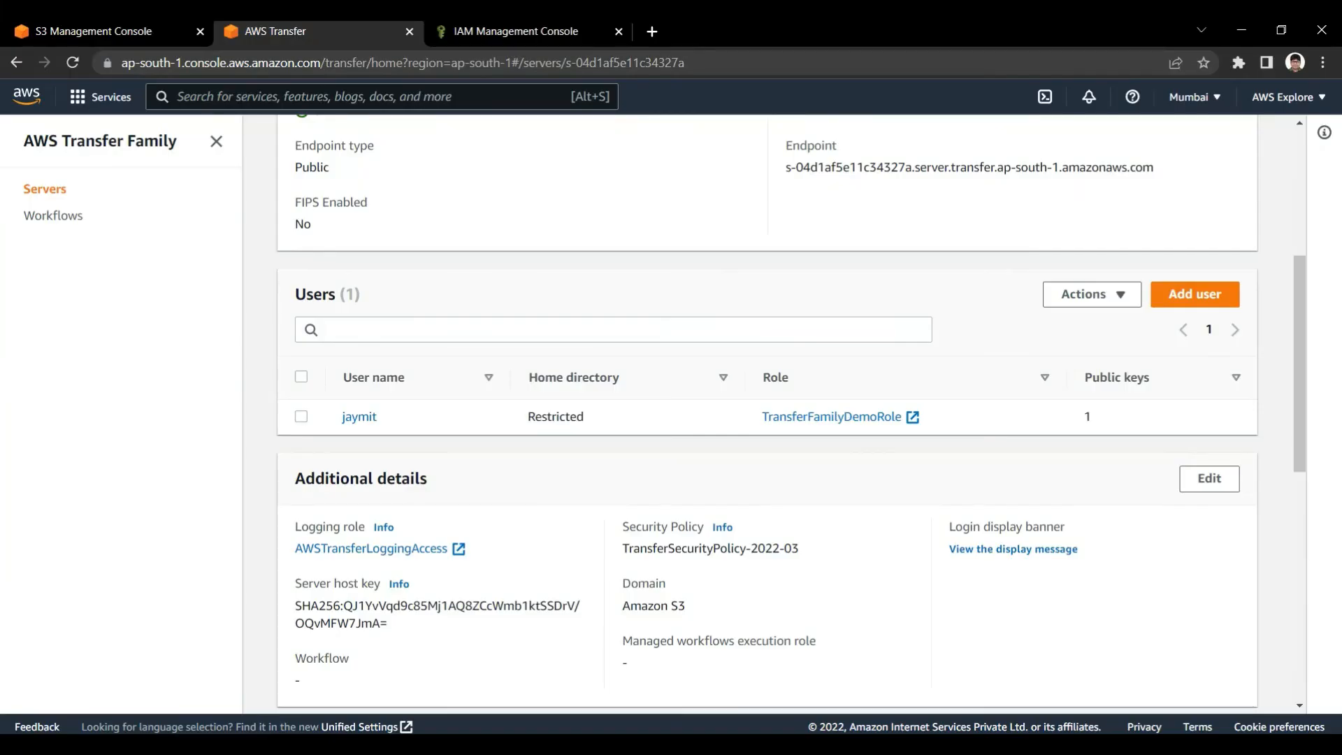
scroll(580, 378, up, 5)
click(430, 145)
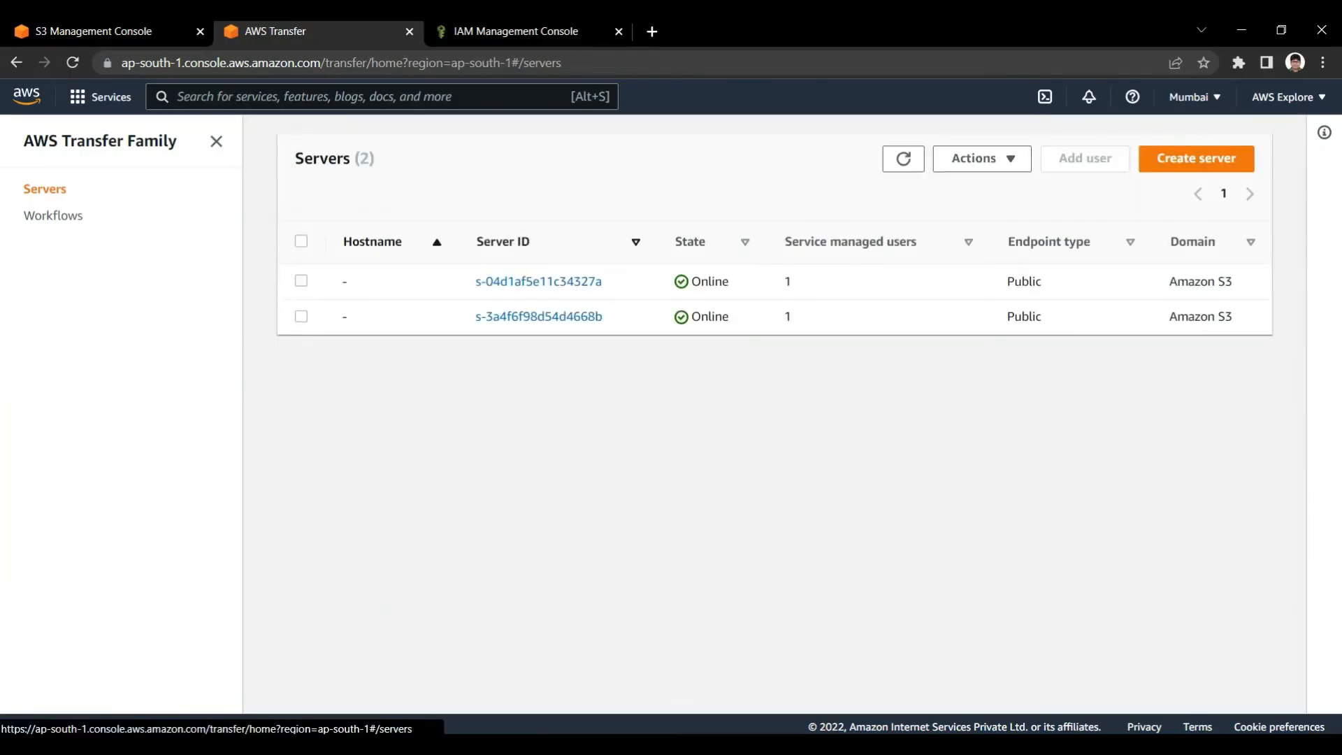
click(538, 279)
Switch to FileZilla, reconnect to the TransferFamilyDemo site over SFTP from the Site Manager, and check the remote directory path
key(alt+Tab)
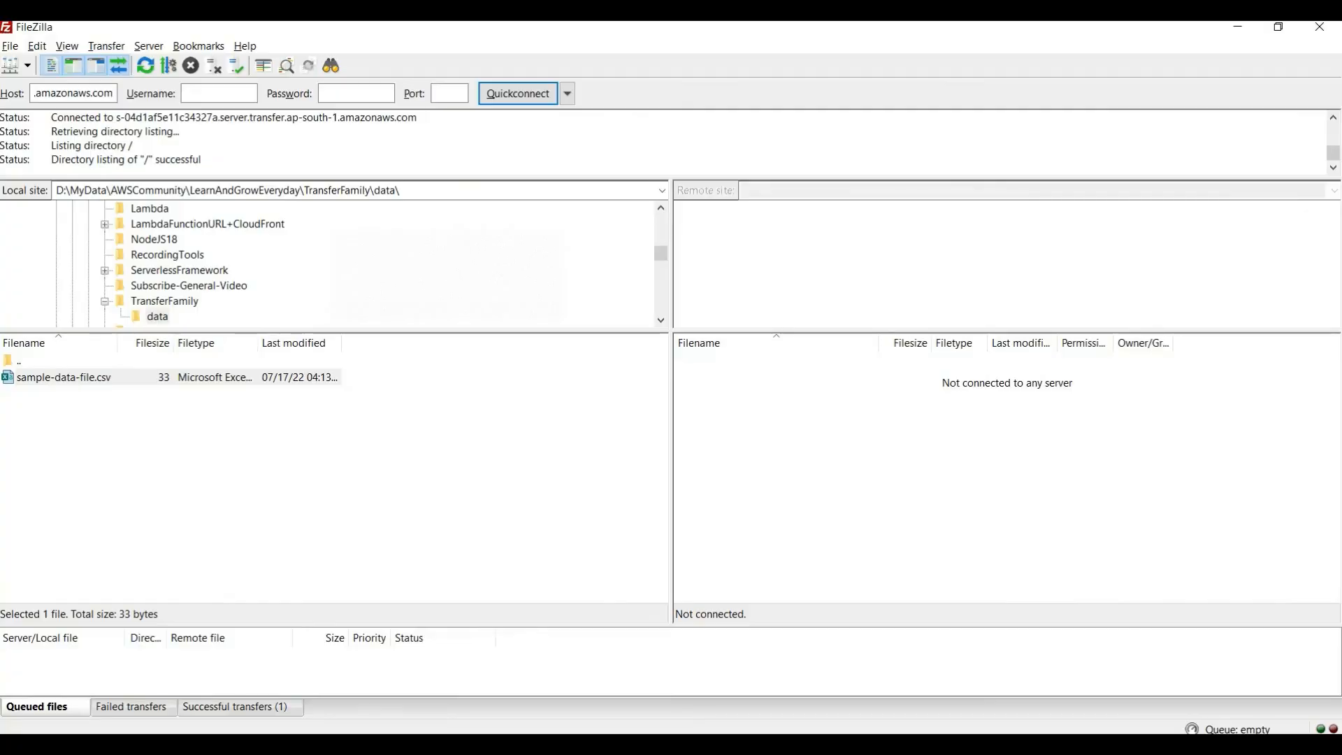
click(9, 46)
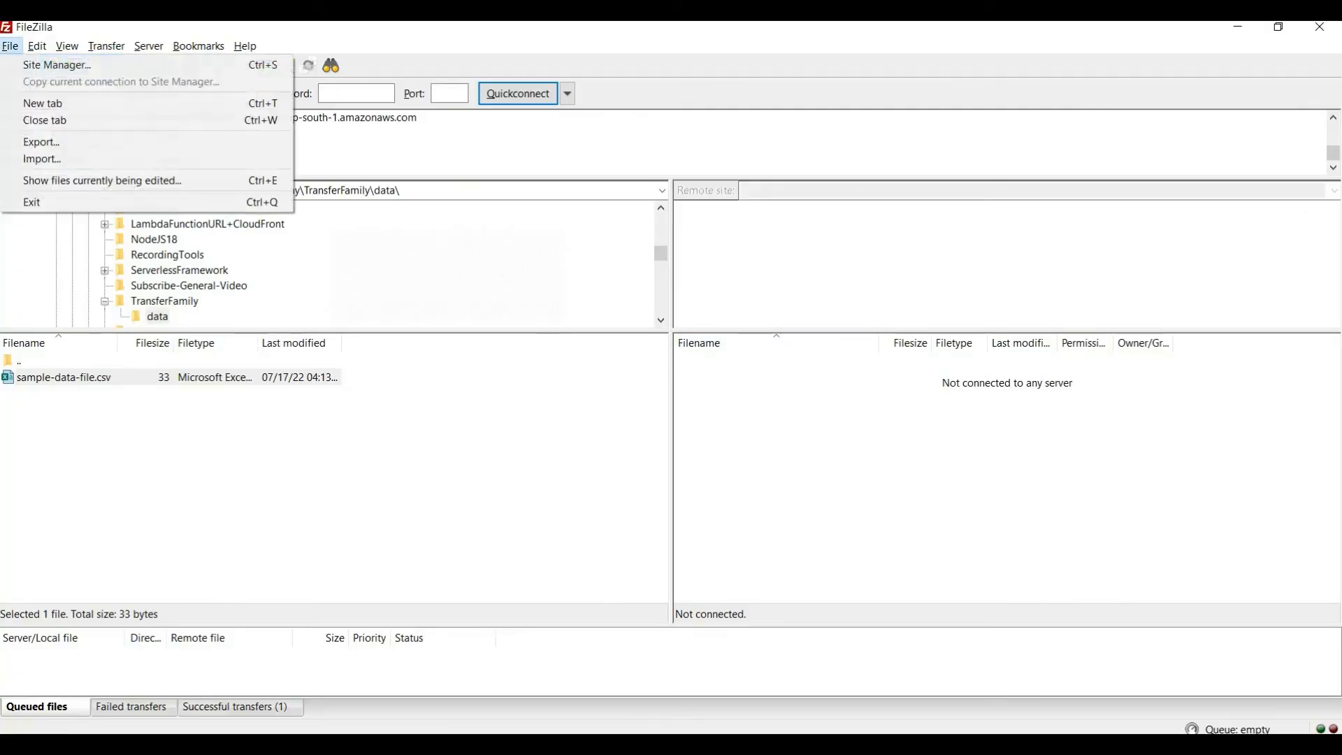
click(56, 65)
click(888, 231)
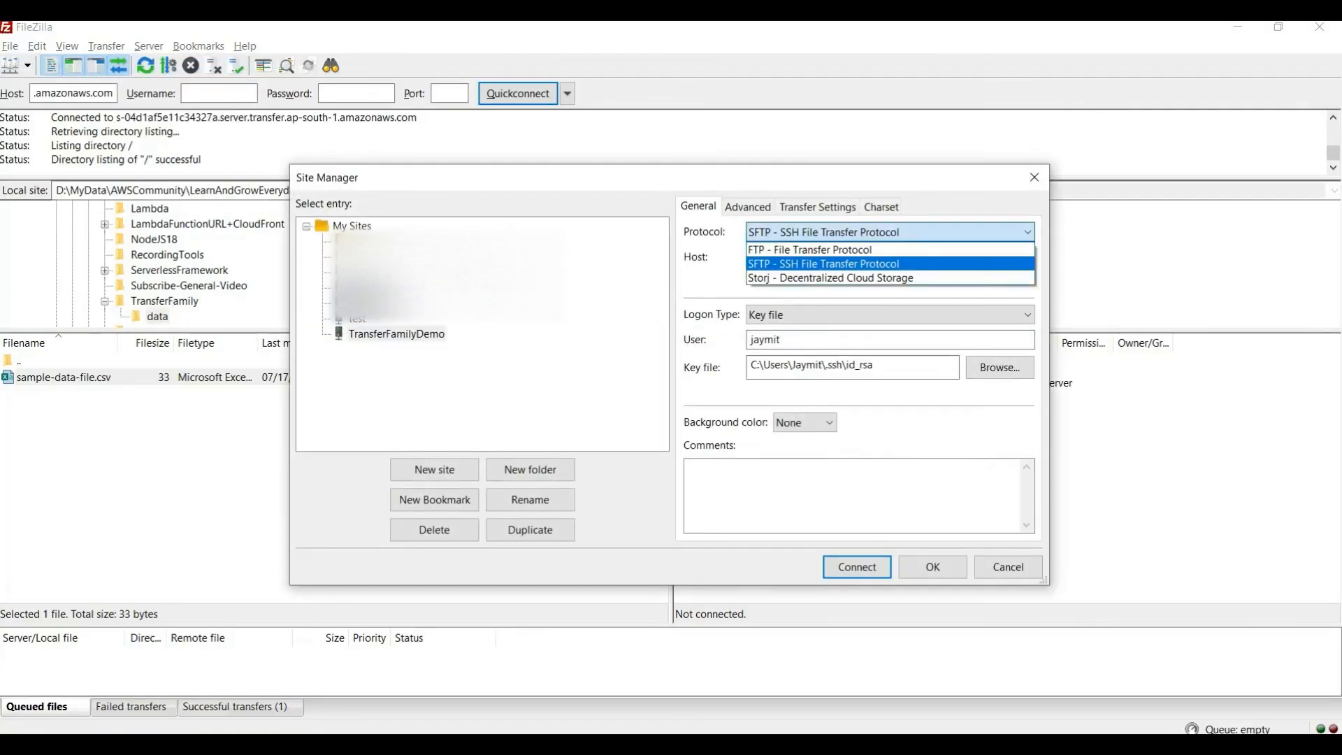
click(859, 255)
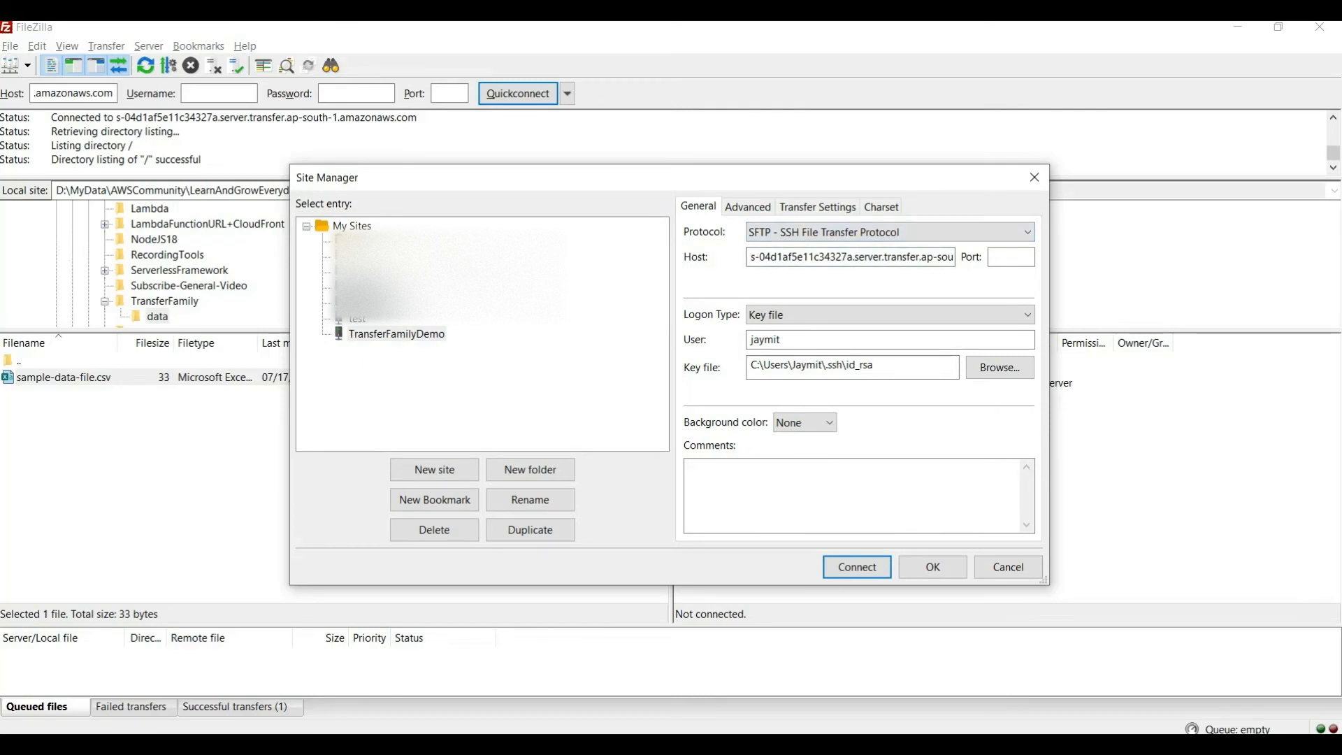
key(End)
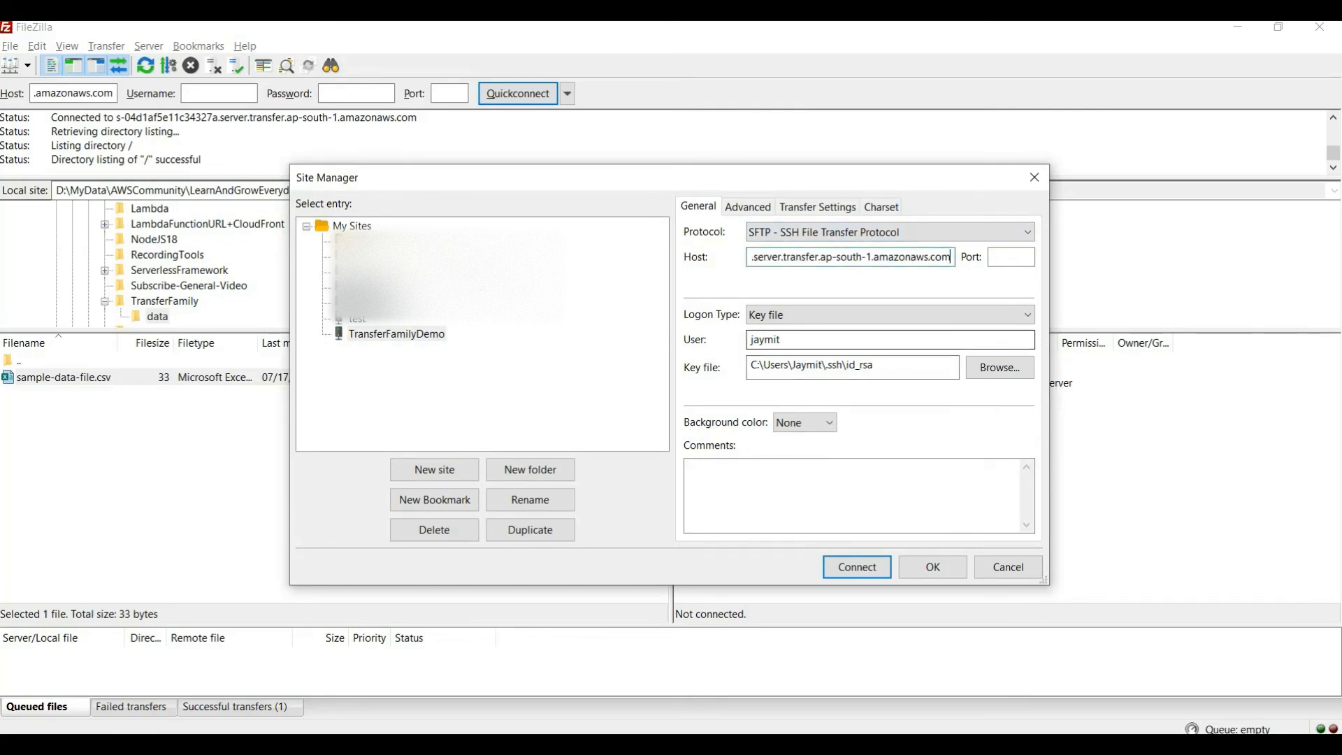
key(Return)
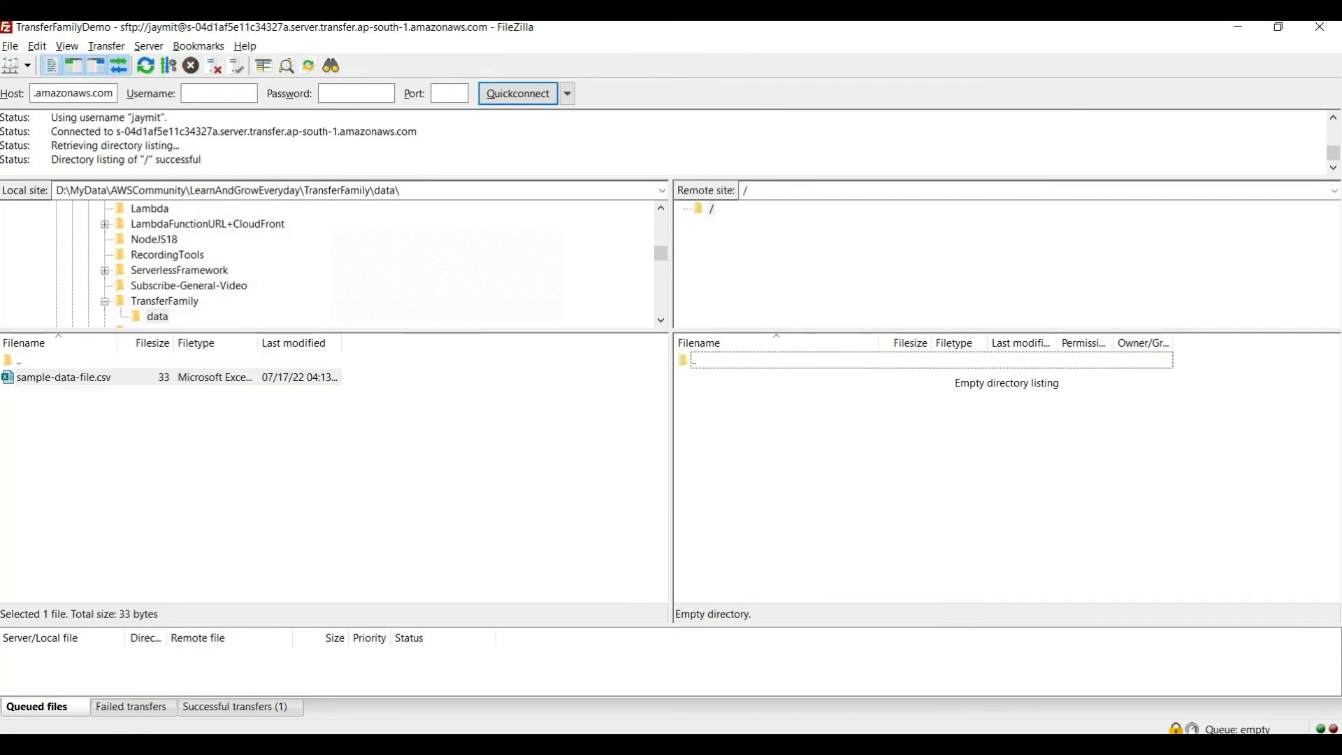
double_click(745, 190)
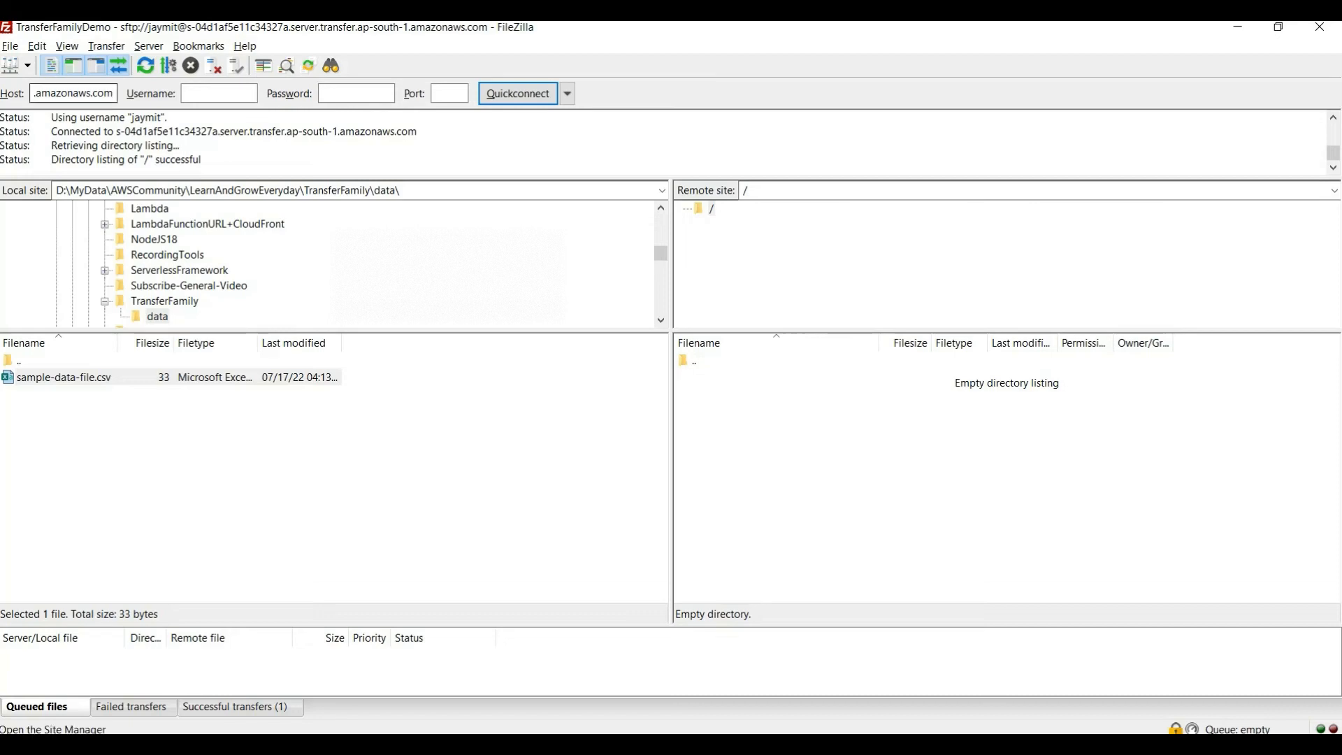
Reopen the TransferFamilyDemo site's settings and compare its host with the server's endpoint and users in AWS Transfer
click(11, 45)
click(57, 64)
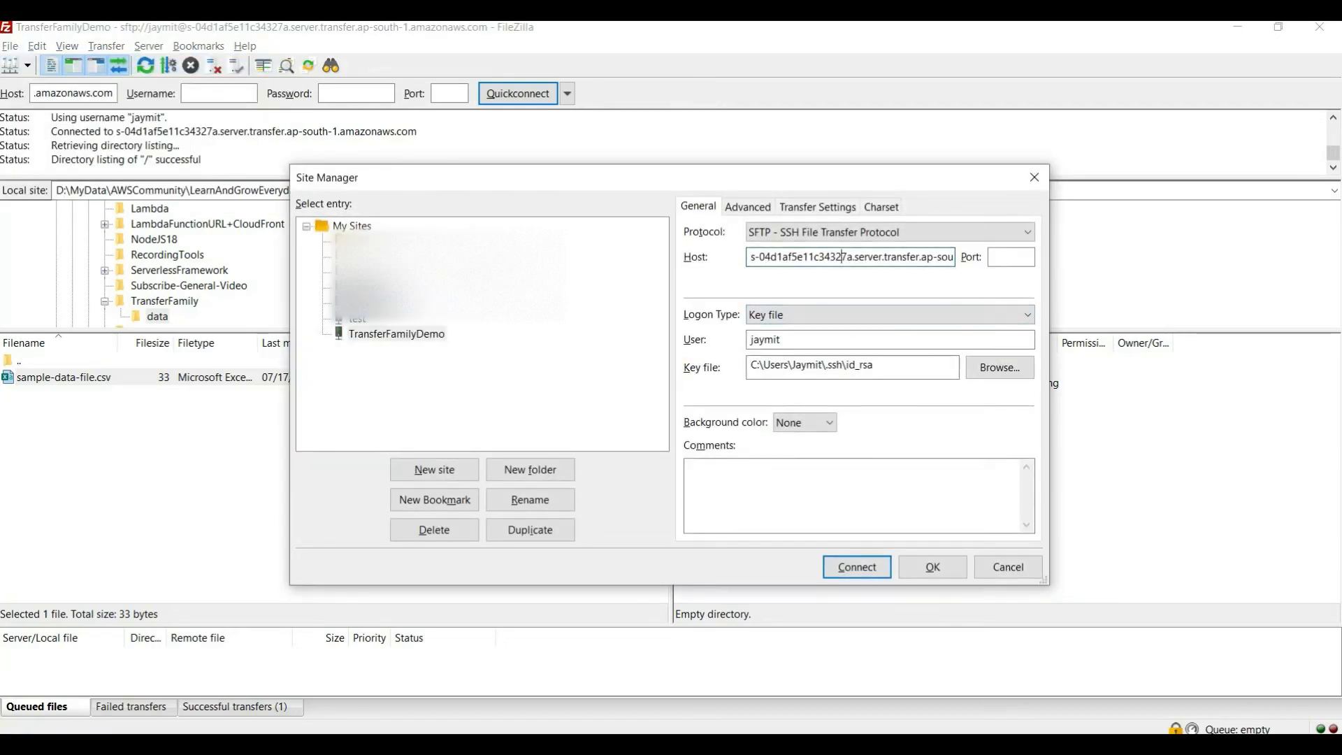
key(alt+Tab)
drag(786, 517, 1155, 517)
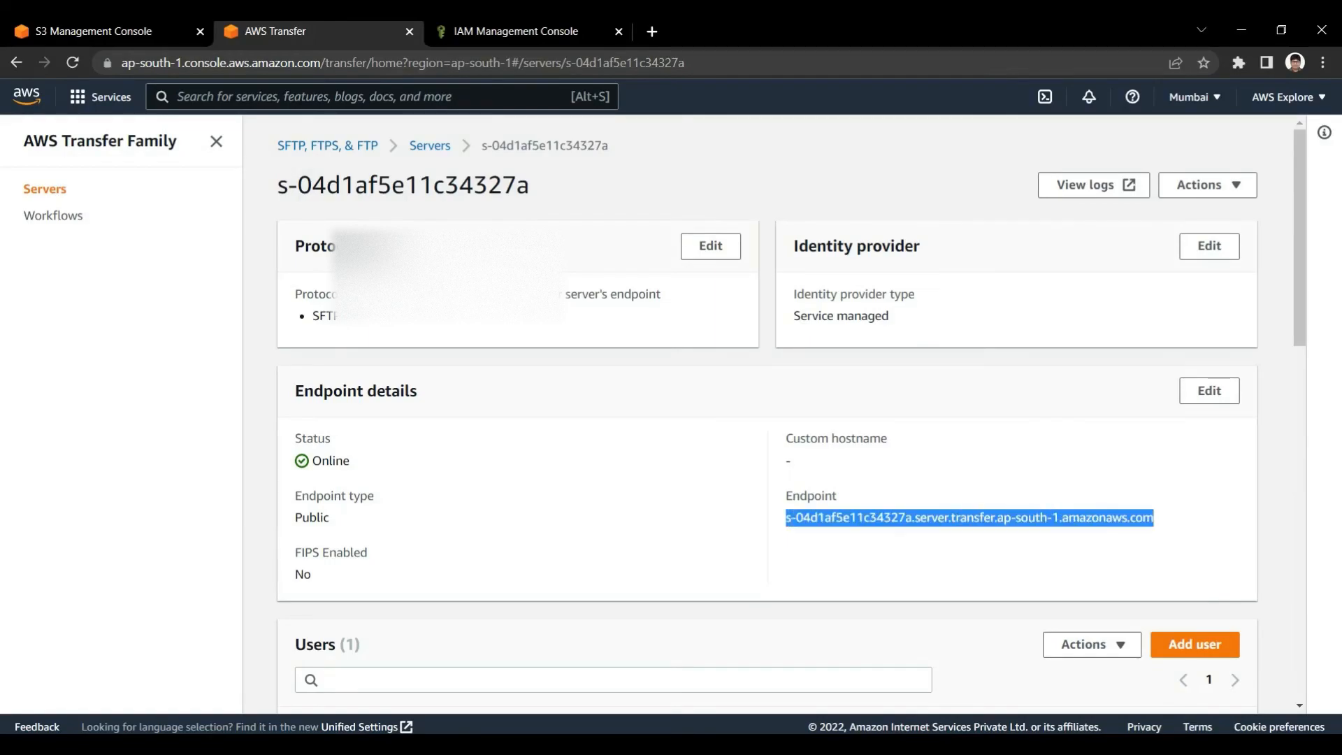
key(alt+Tab)
key(alt+Tab)
scroll(792, 409, down, 3)
key(alt+Tab)
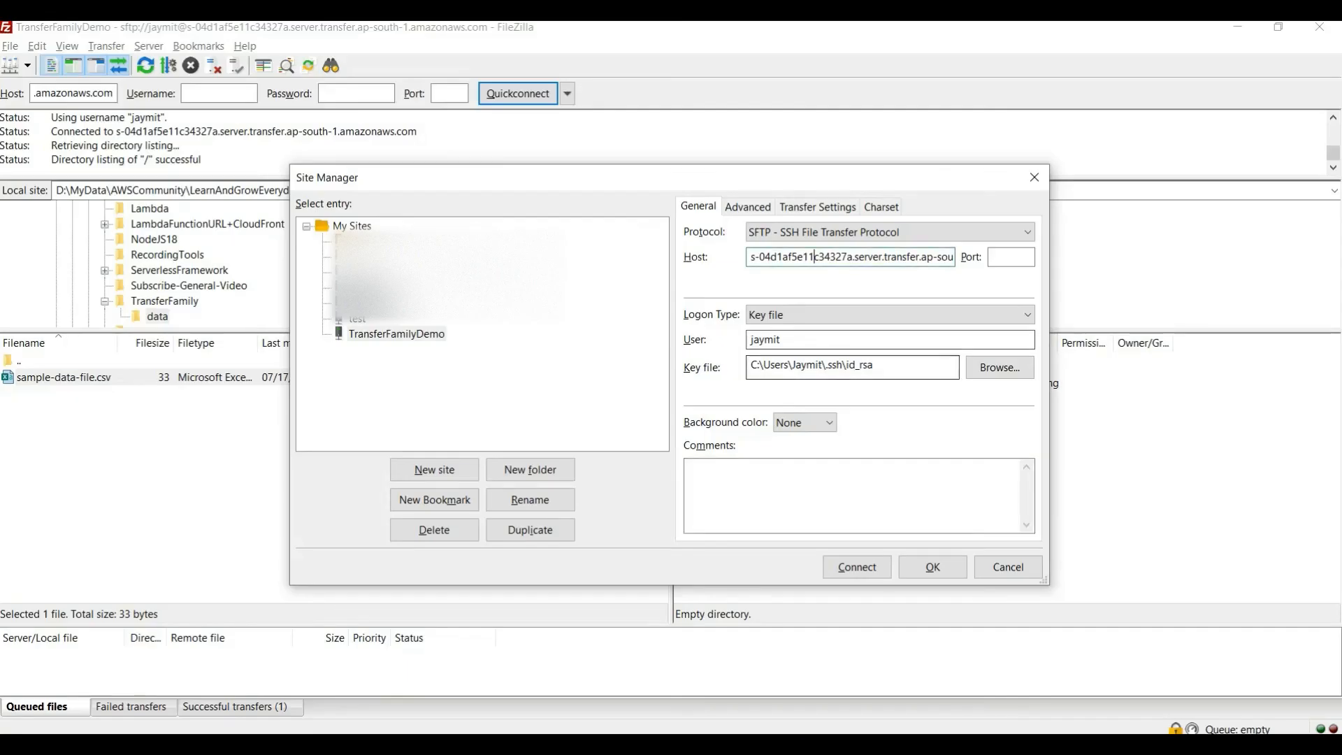
Review the TransferFamilyDemo site's user, Key file logon type and key file path
double_click(766, 340)
click(889, 315)
click(889, 315)
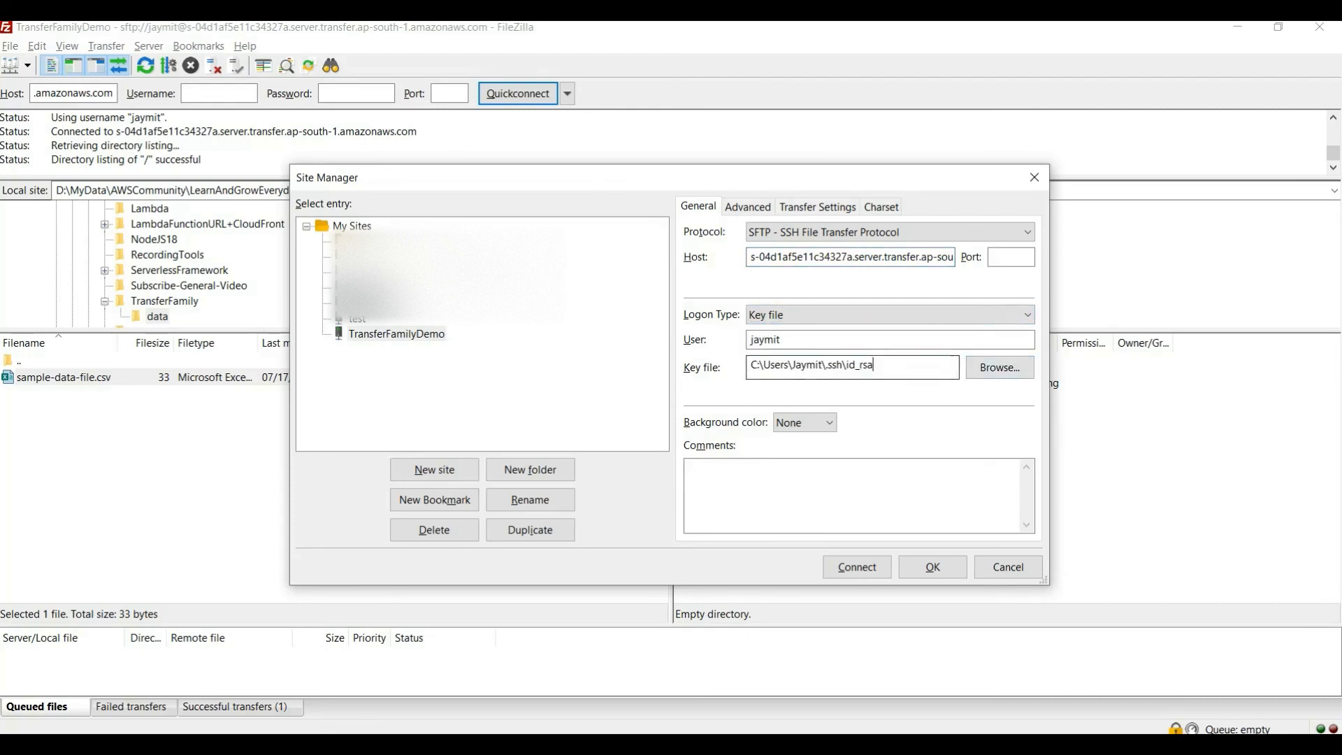
double_click(872, 366)
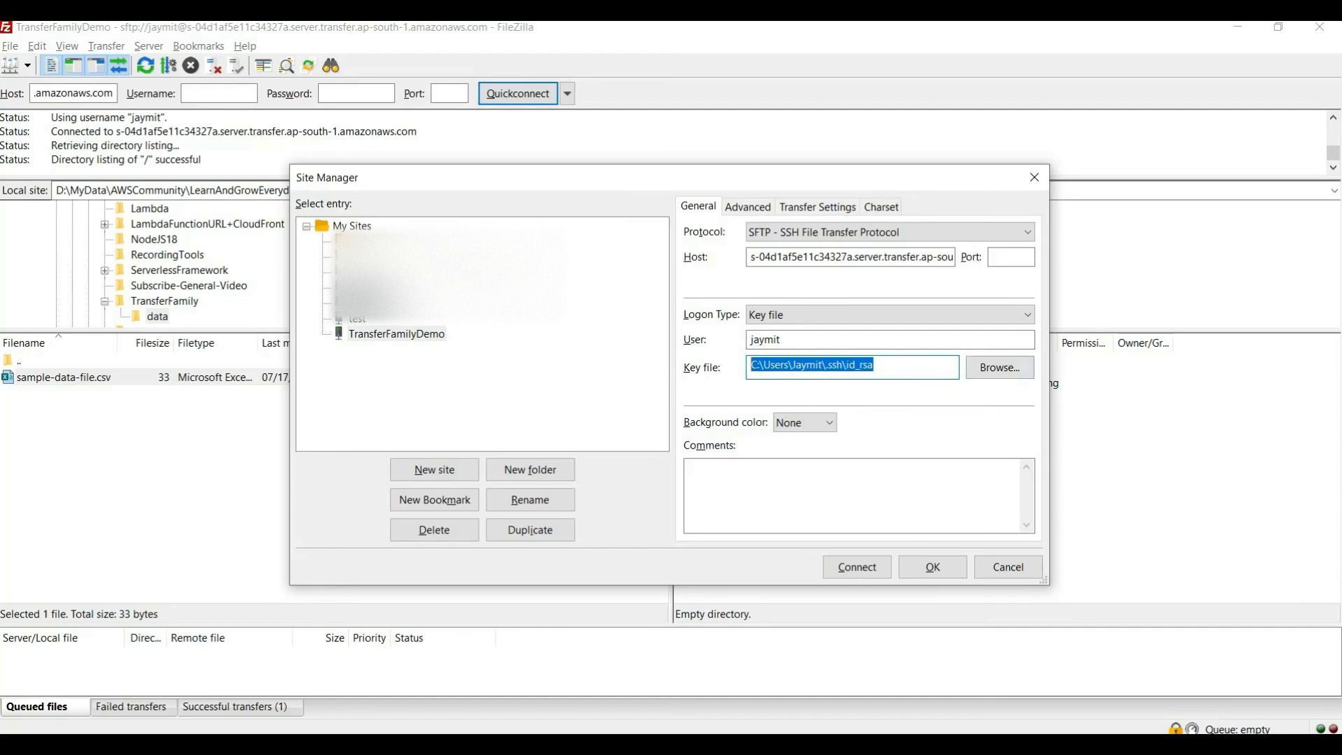
Choose id_rsa from the .ssh folder as the site's key file, with the file filter set to All files
click(999, 368)
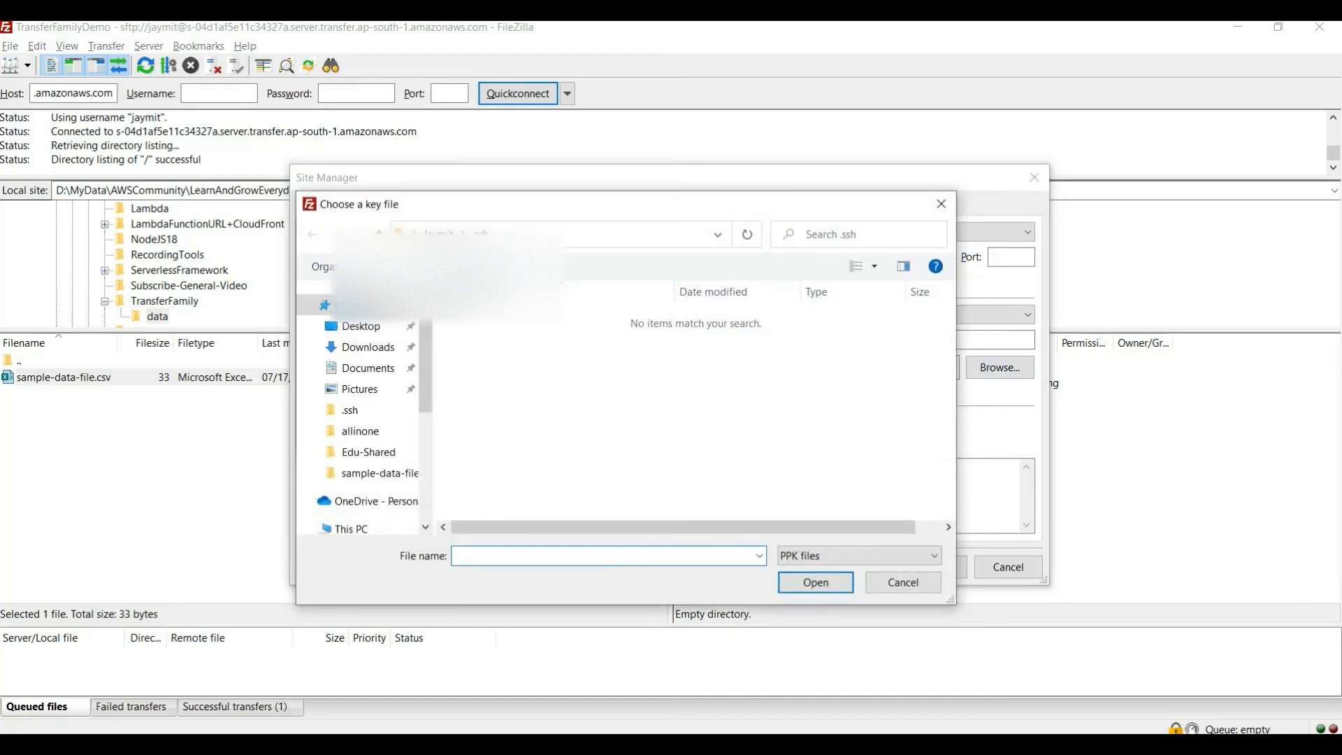
click(629, 234)
click(695, 419)
click(860, 555)
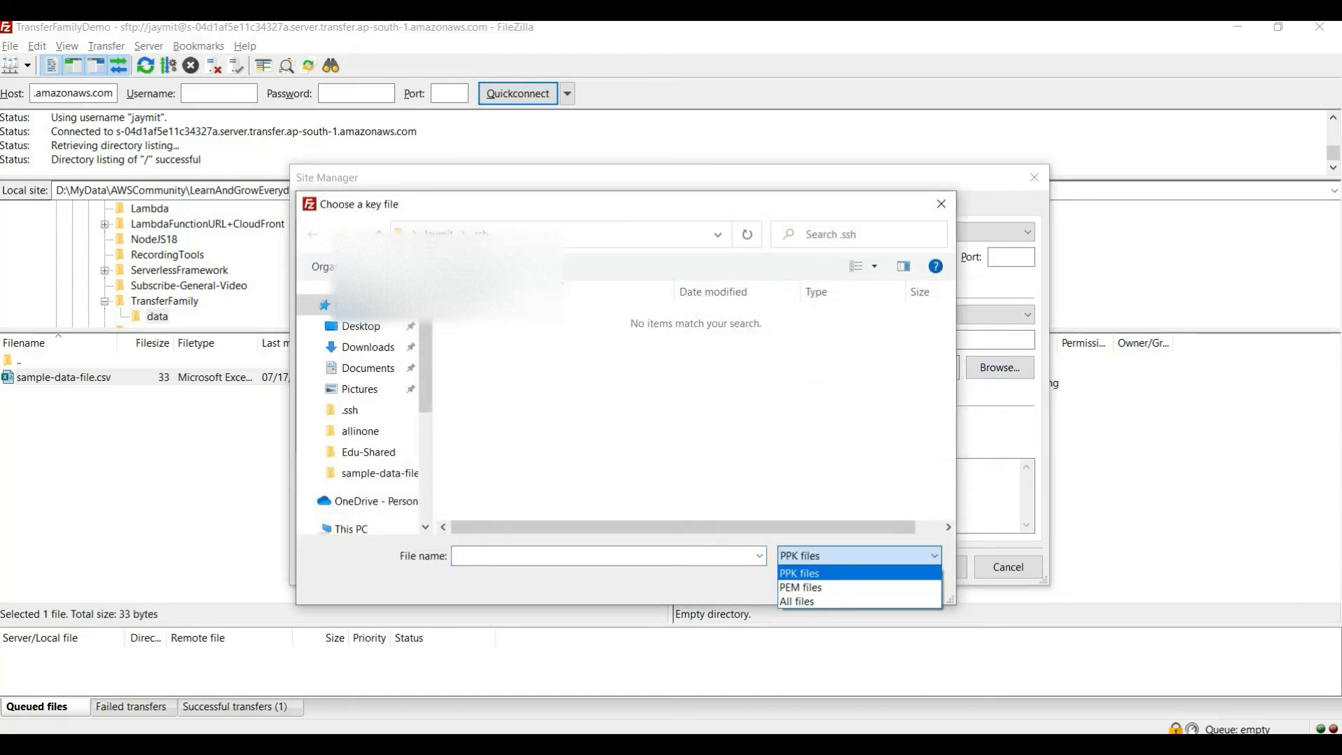
click(798, 602)
click(559, 357)
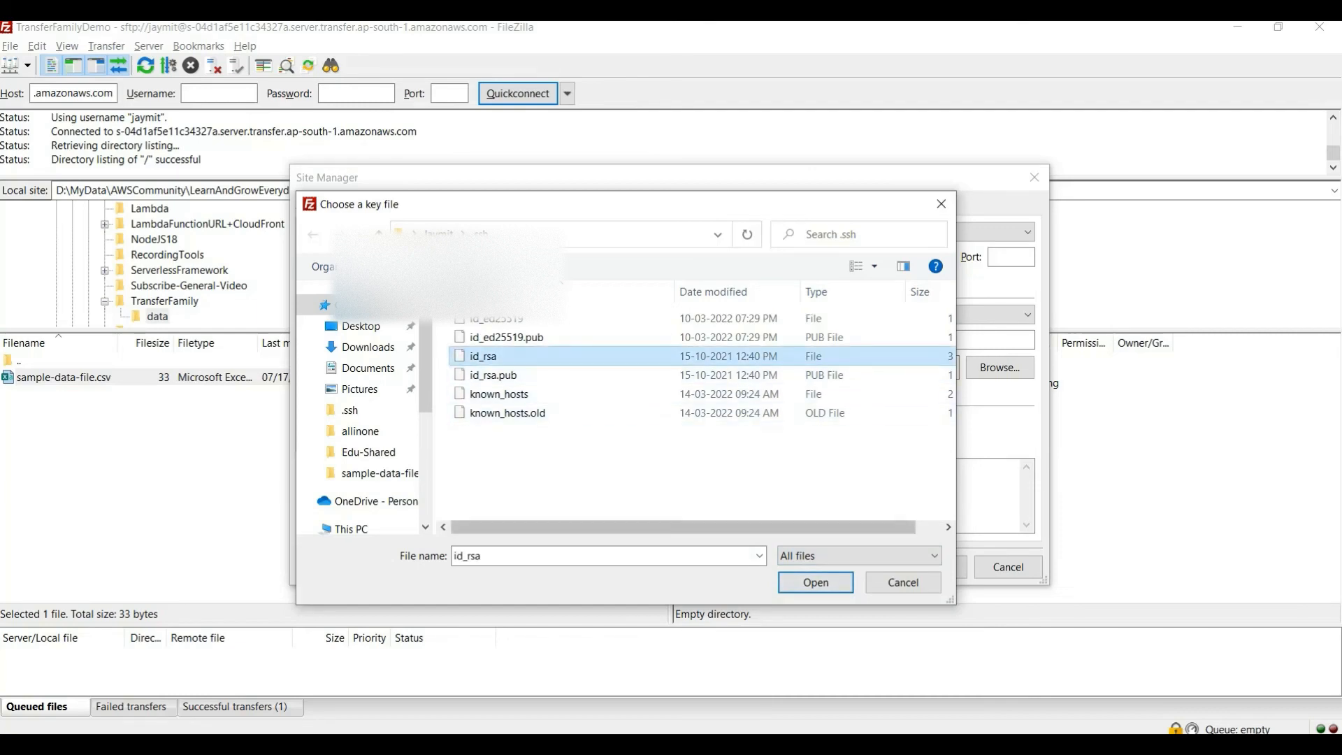
click(815, 582)
Connect to the TransferFamilyDemo site in the current tab, aborting the previous connection
click(854, 567)
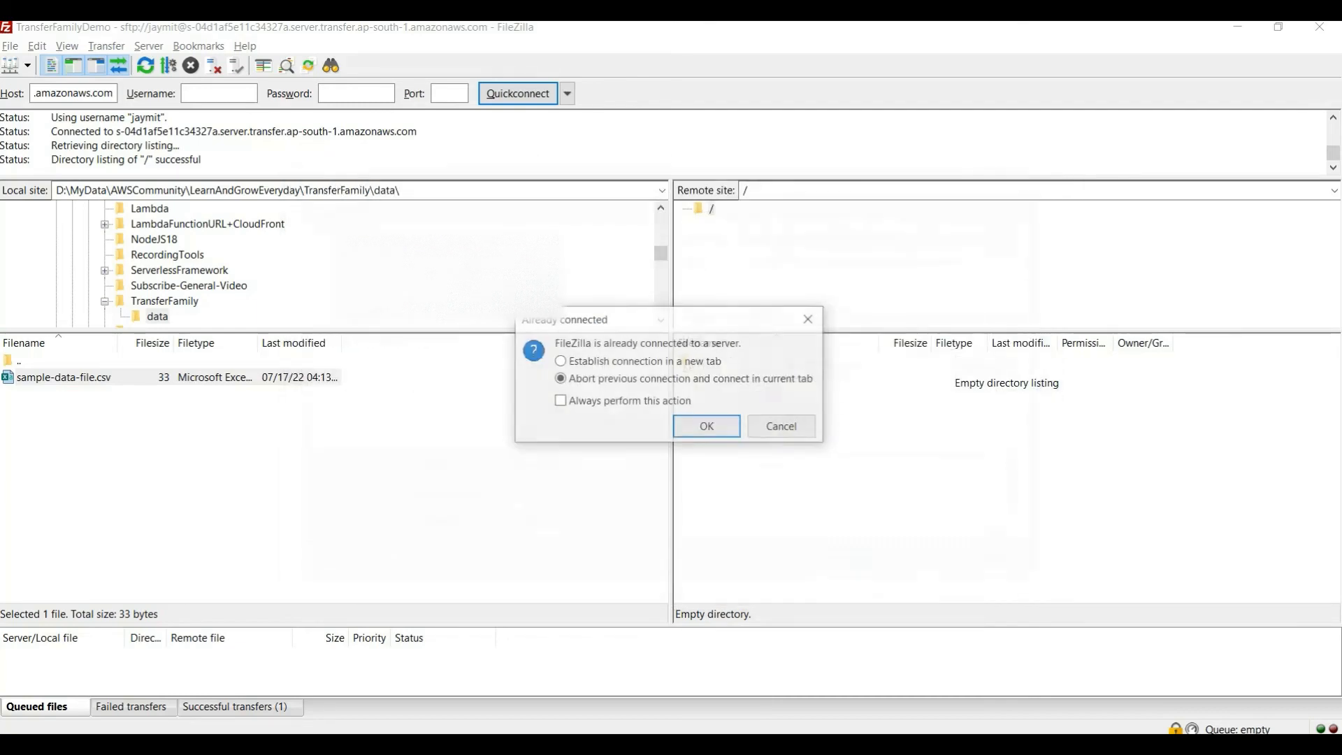
key(Return)
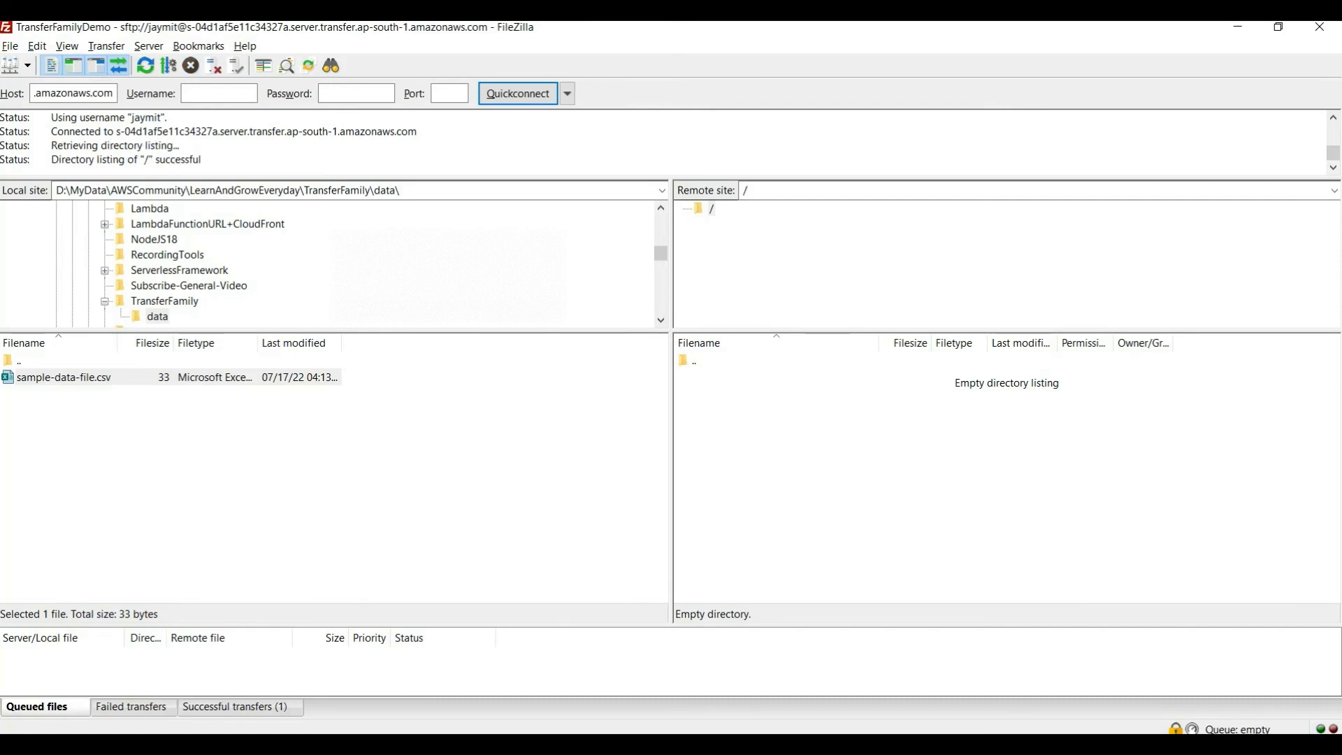
click(922, 447)
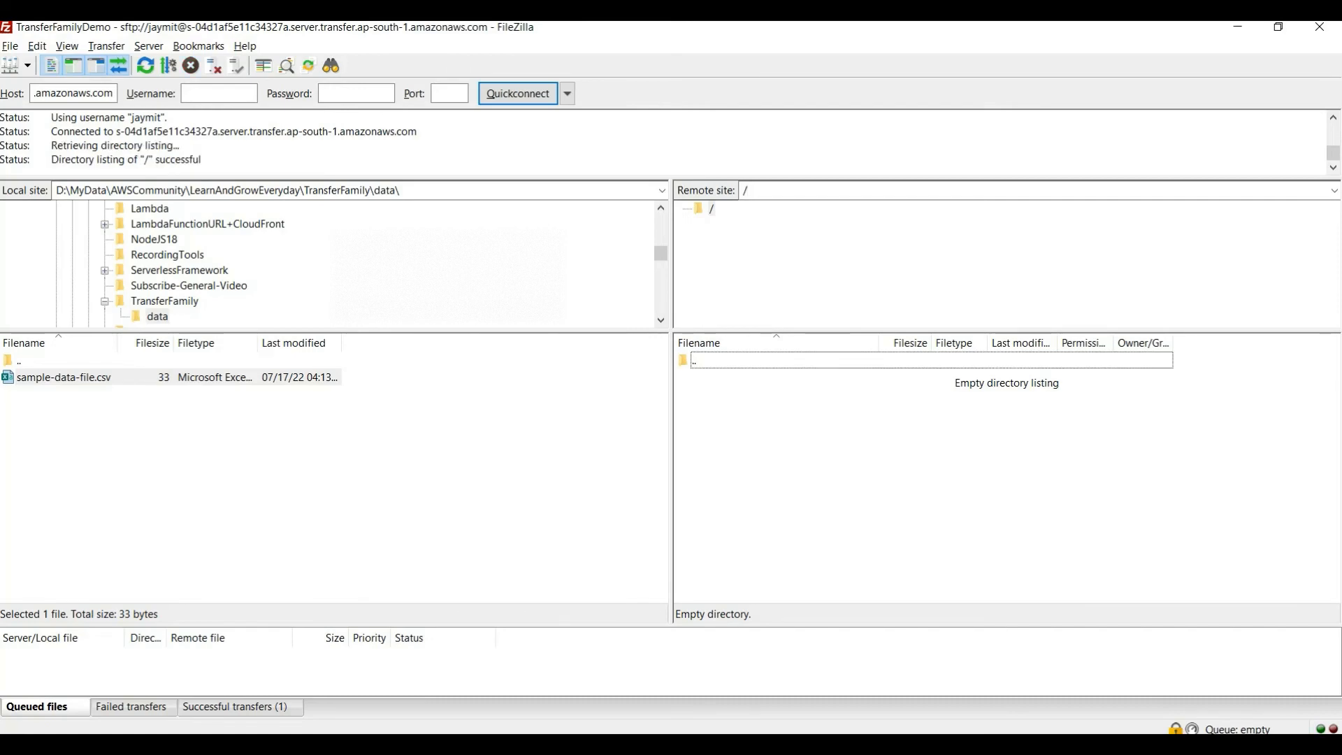
Switch to the S3 console, open the transferfamilydemo1 bucket and compare its objects with FileZilla's remote listing
key(alt+Tab)
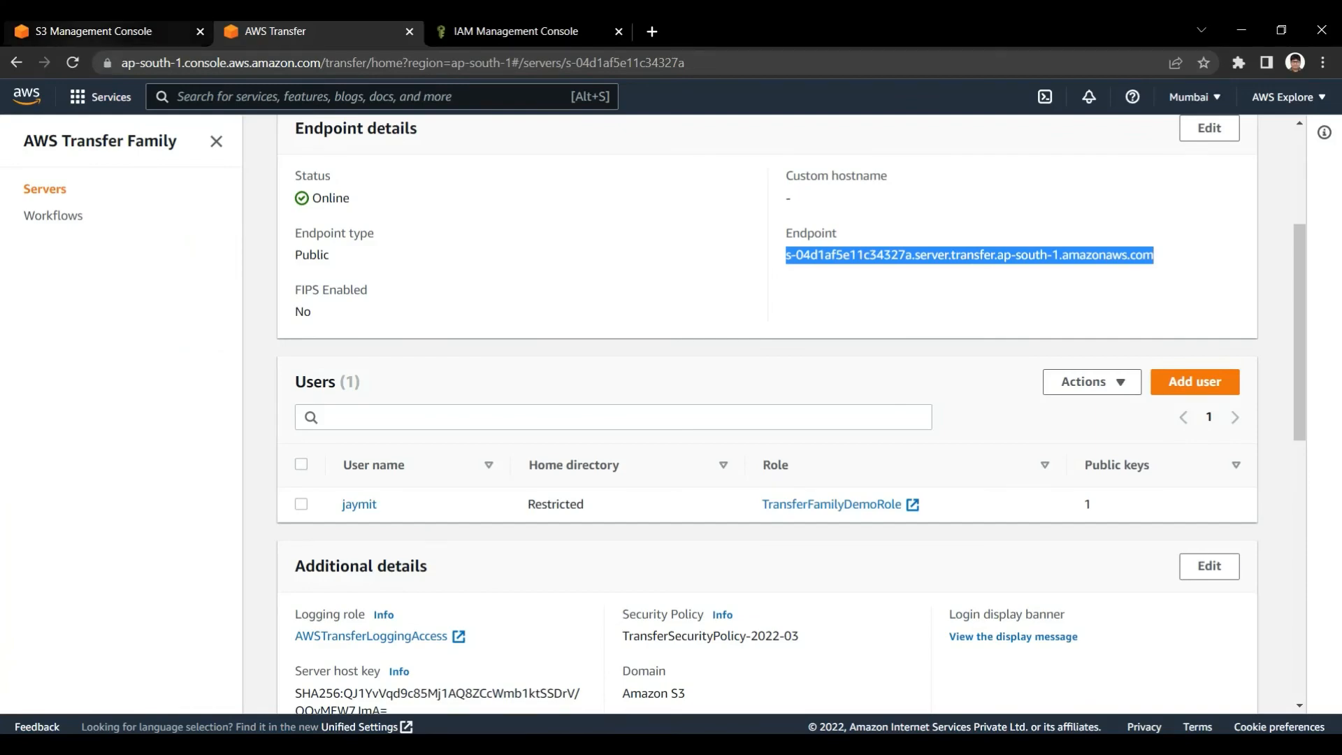
click(105, 33)
click(401, 502)
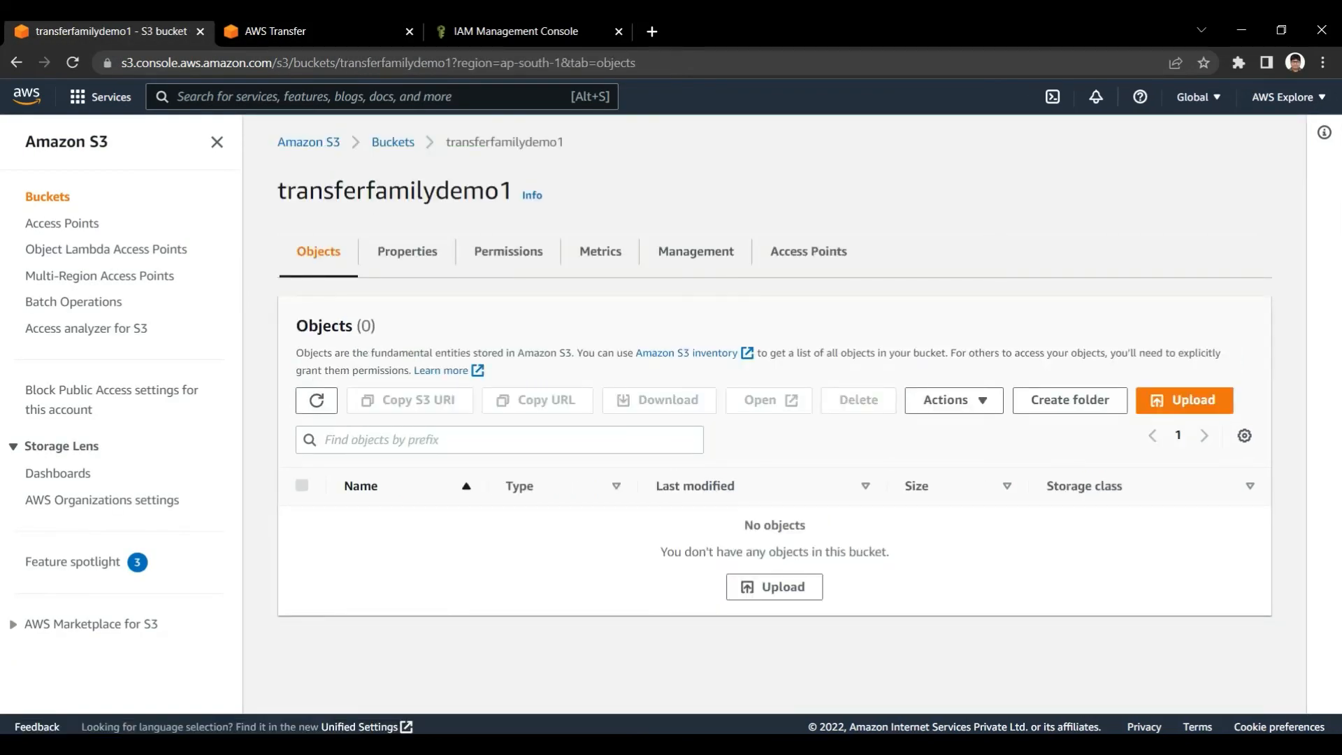
key(alt+Tab)
key(alt+Tab)
Open the server user's details in AWS Transfer and review the SSH public keys and home directory
key(ctrl+Tab)
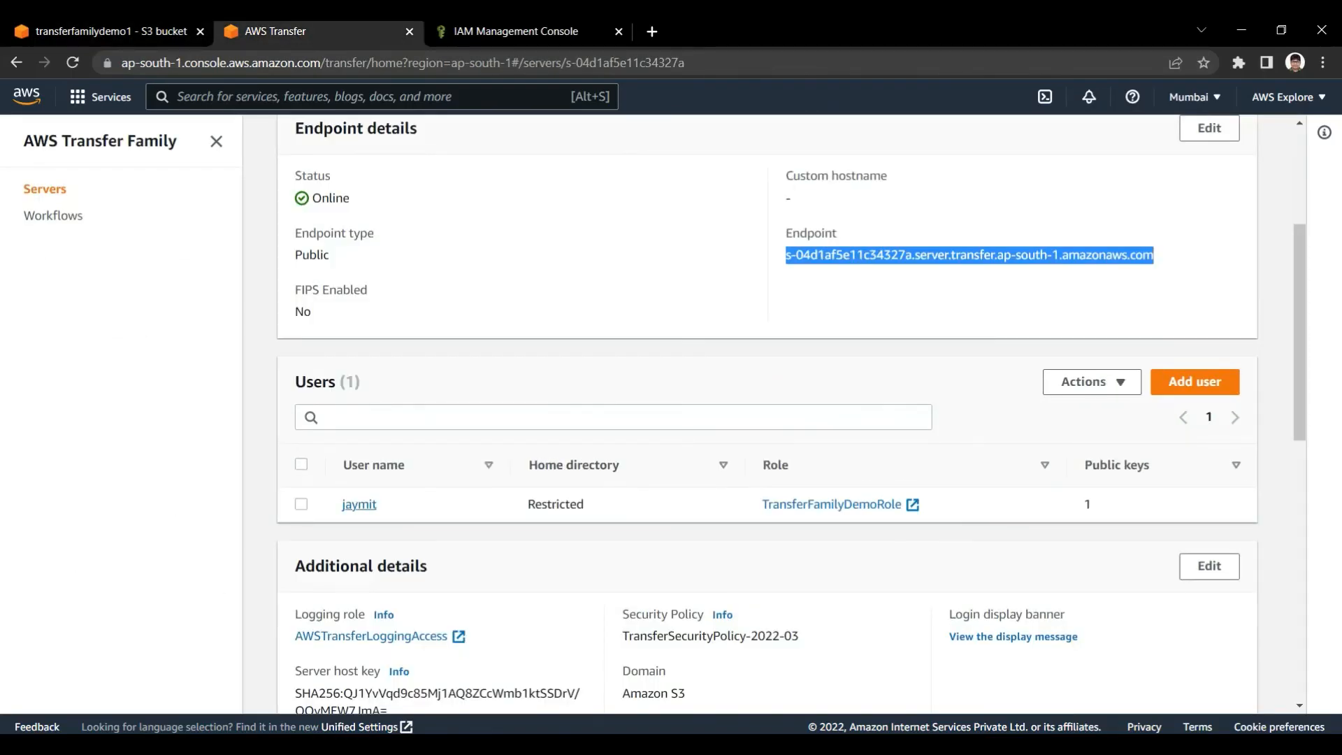
click(359, 504)
scroll(768, 412, down, 3)
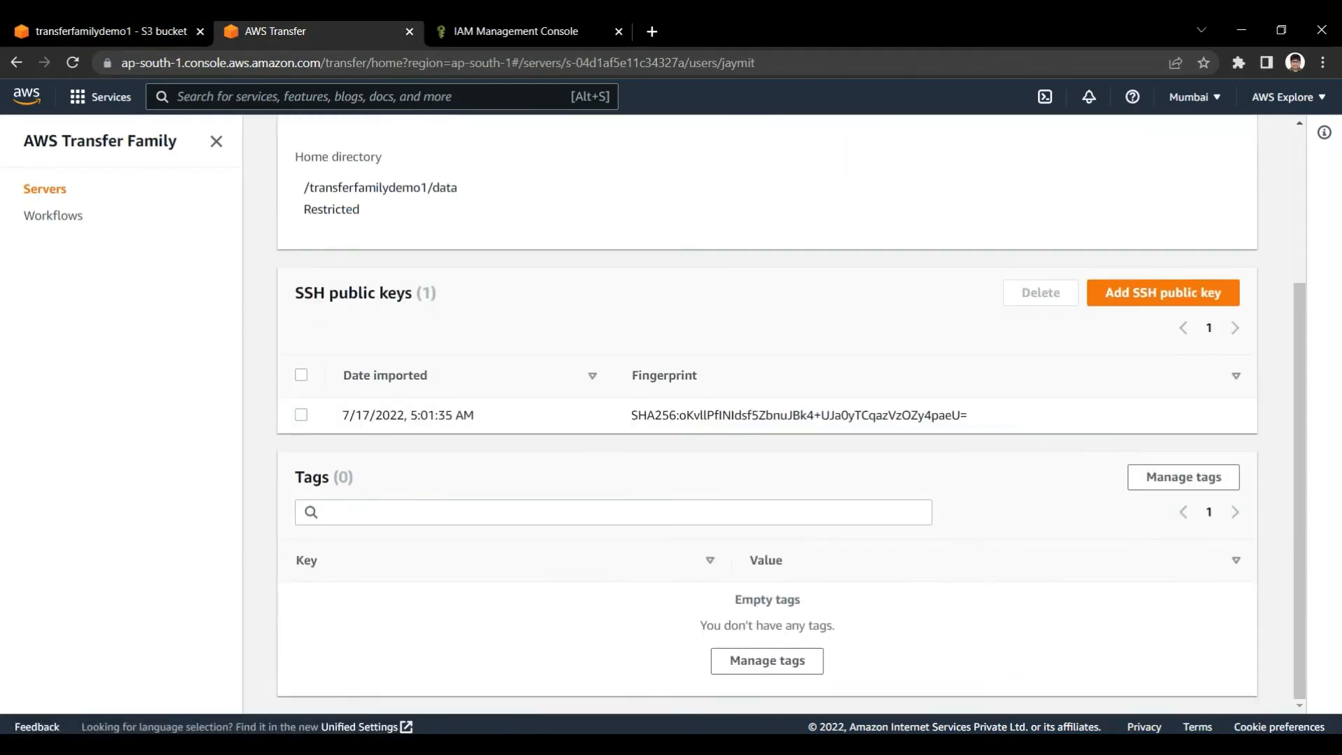
scroll(767, 412, up, 3)
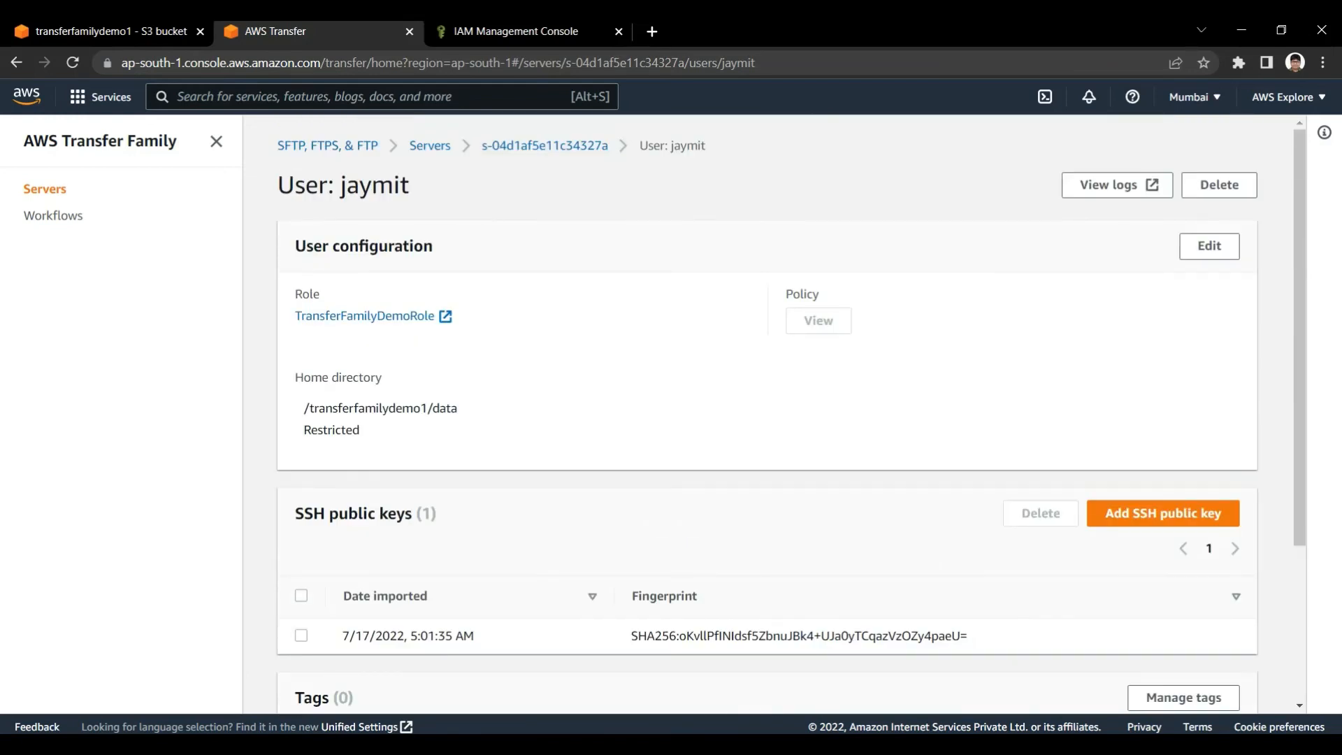
drag(295, 377, 383, 377)
click(383, 377)
double_click(444, 408)
Compare FileZilla's remote root with the bucket and data folder parts of the user's restricted home directory
key(alt+Tab)
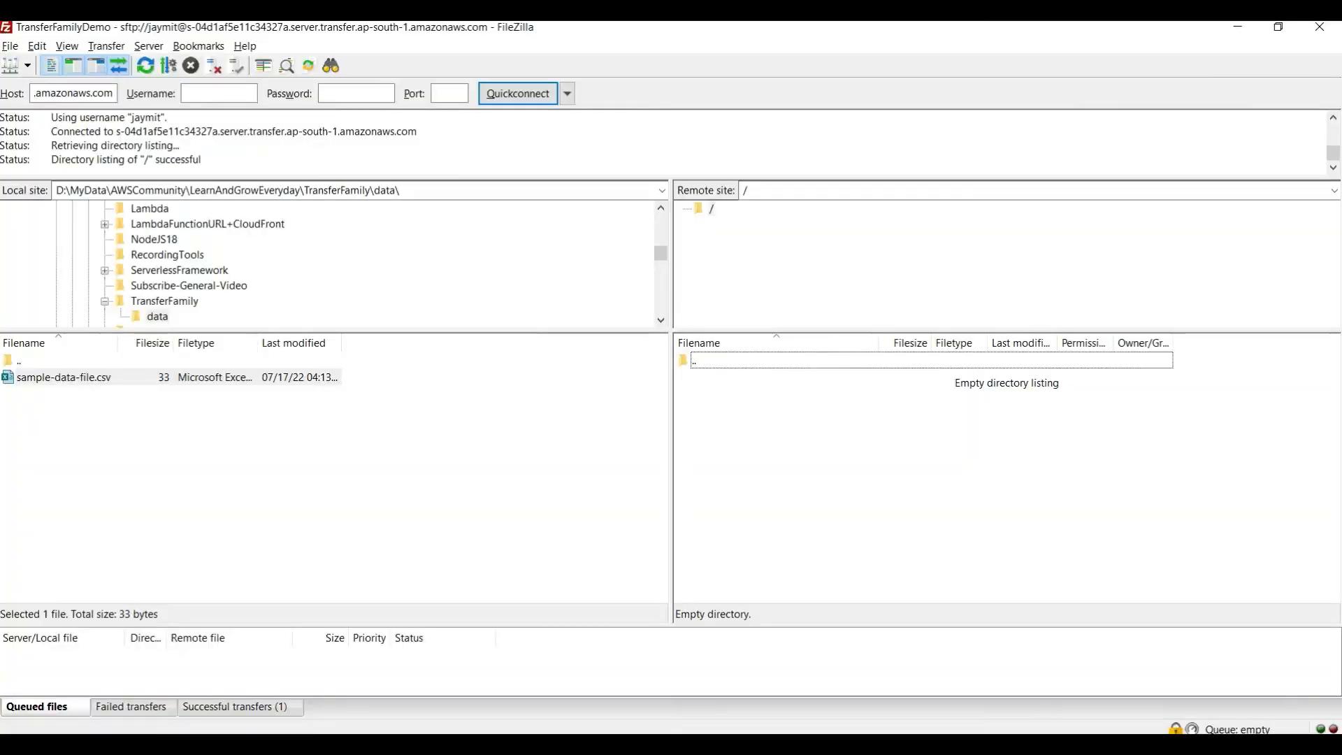
key(alt+Tab)
click(458, 408)
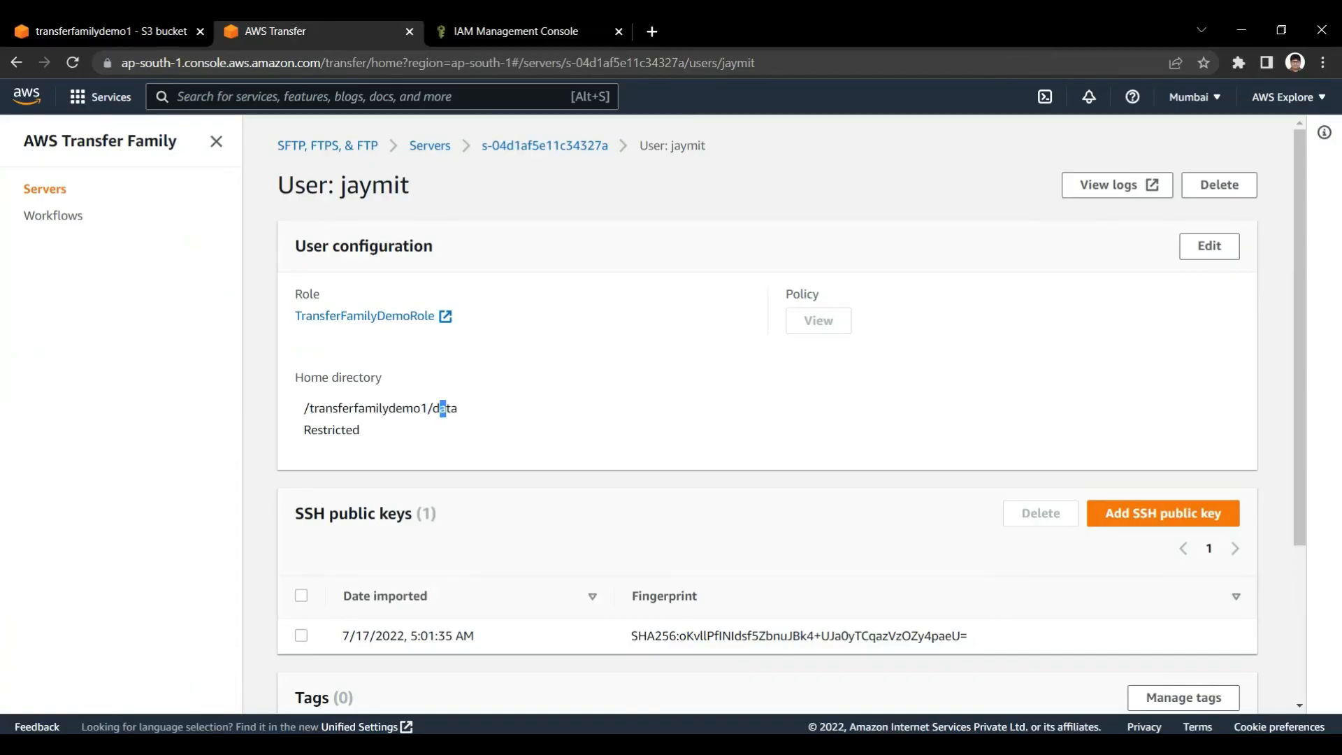
mouse_move(446, 408)
mouse_down()
mouse_move(427, 409)
mouse_move(459, 408)
mouse_up()
click(459, 408)
click(427, 408)
double_click(405, 408)
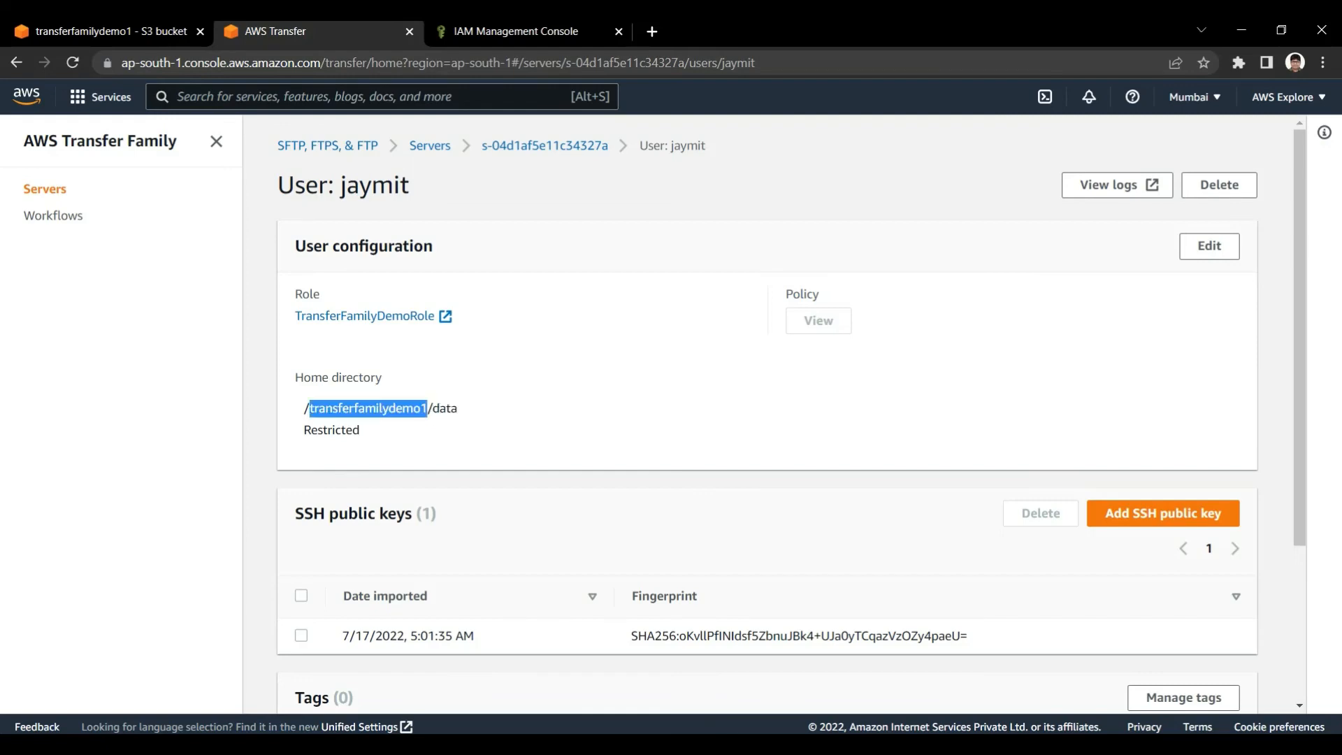
double_click(444, 408)
click(445, 408)
Switch to FileZilla, upload sample-data-file.csv to the remote root directory, and check the uploaded file and remote path
key(alt+Tab)
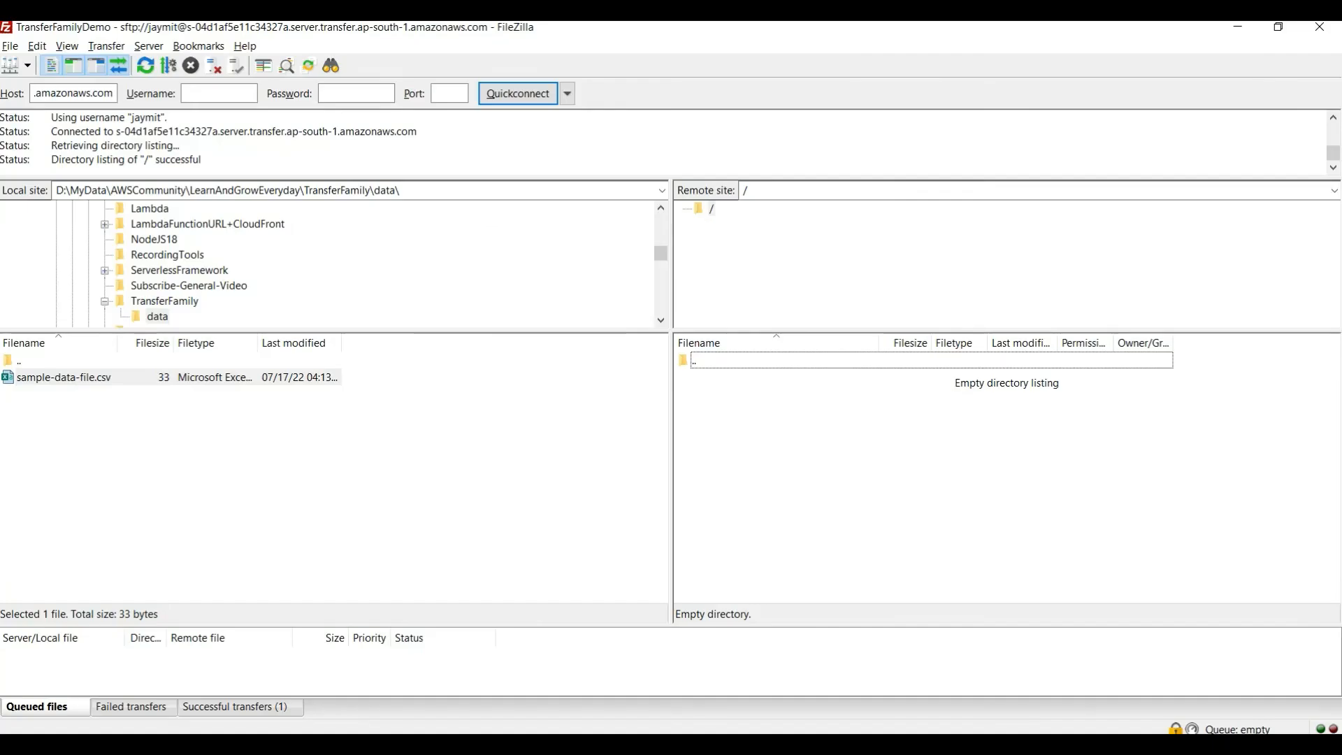
right_click(68, 378)
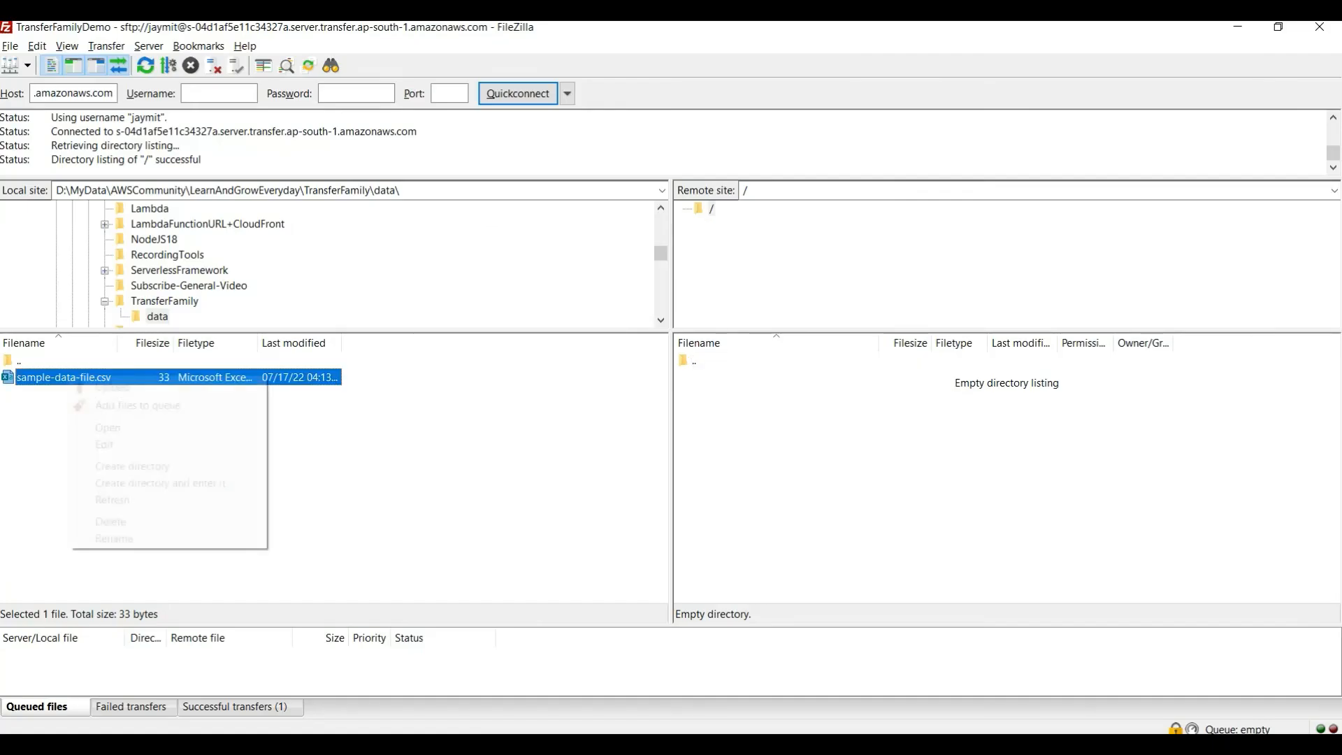
click(111, 386)
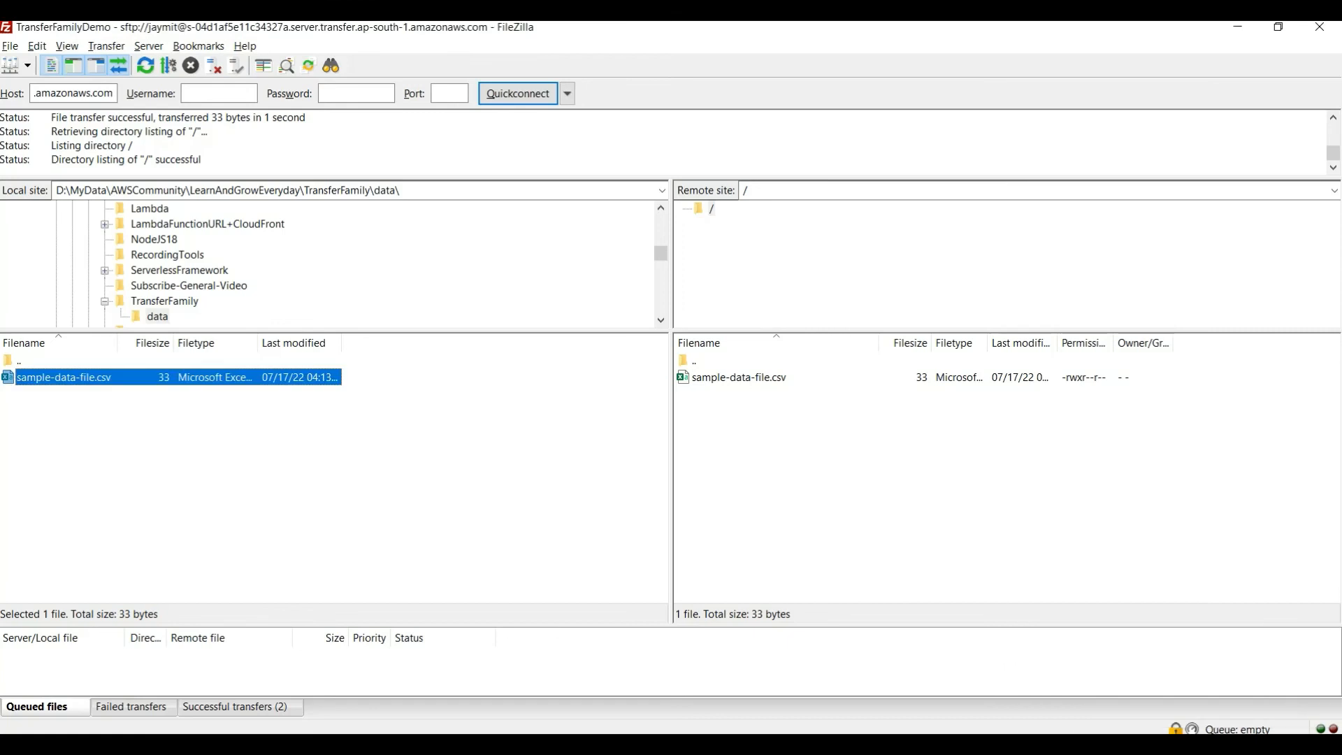
click(909, 476)
click(739, 378)
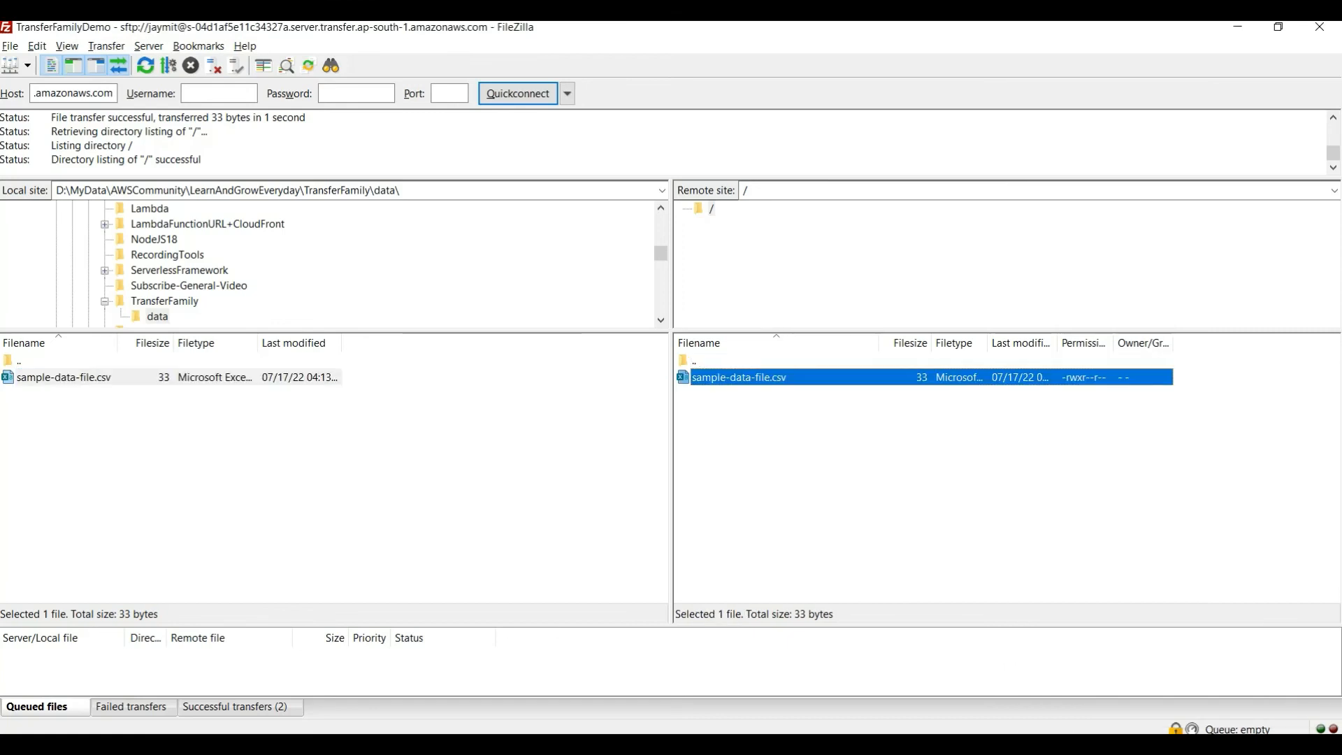
double_click(746, 190)
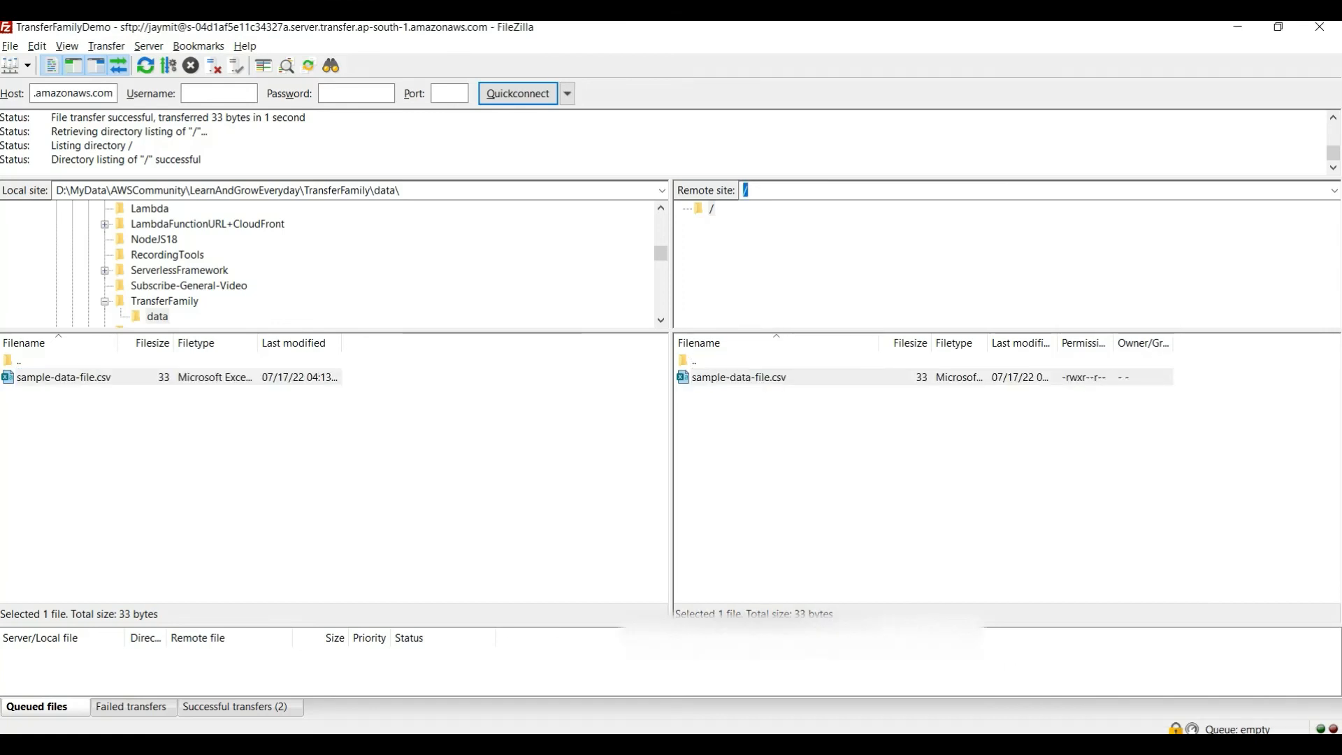
click(908, 476)
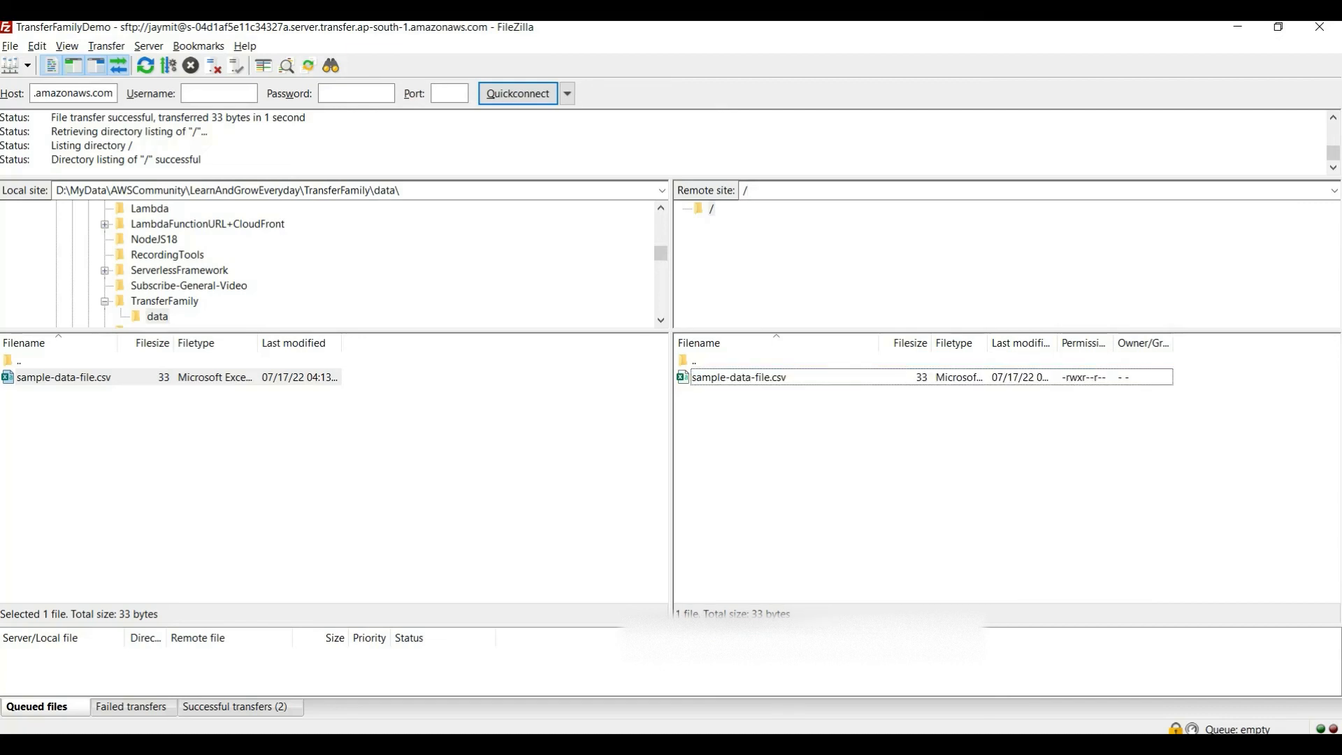
Switch to S3, reload the transferfamilydemo1 bucket and open its data/ folder to check for the uploaded file
click(579, 745)
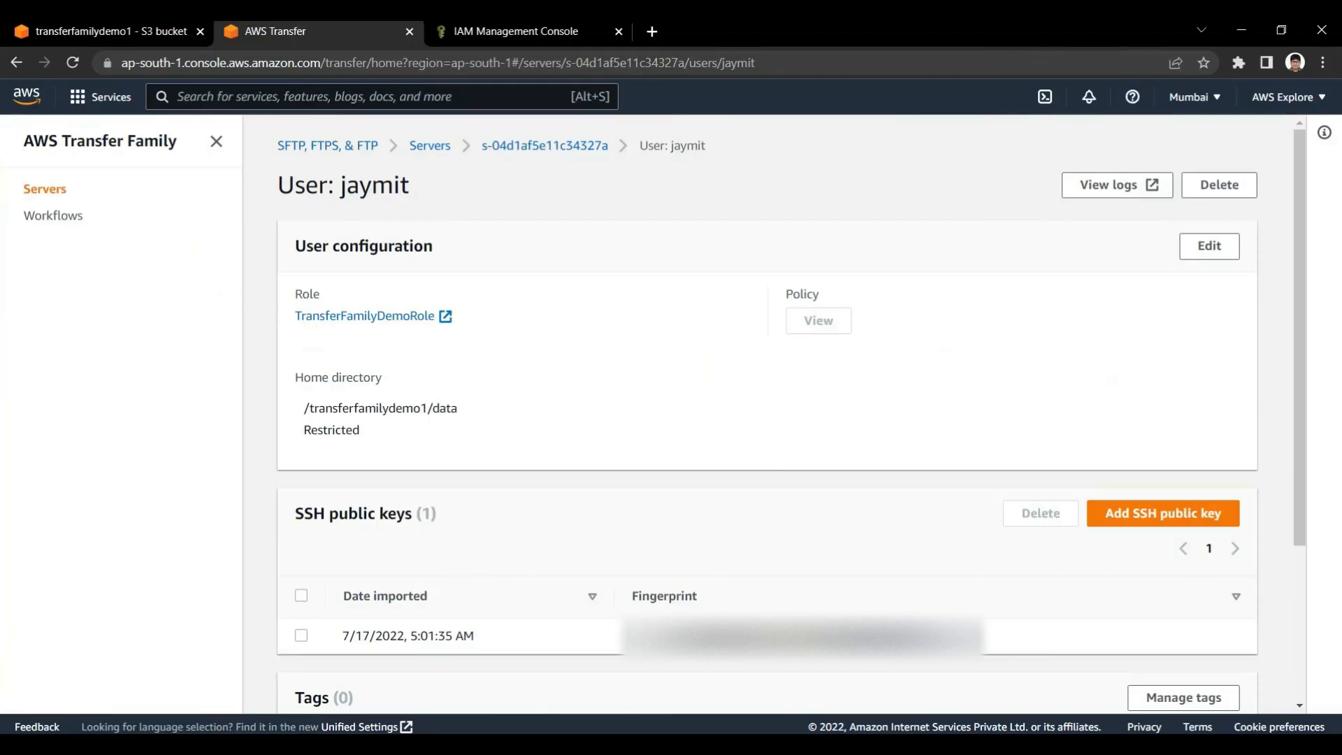
click(73, 26)
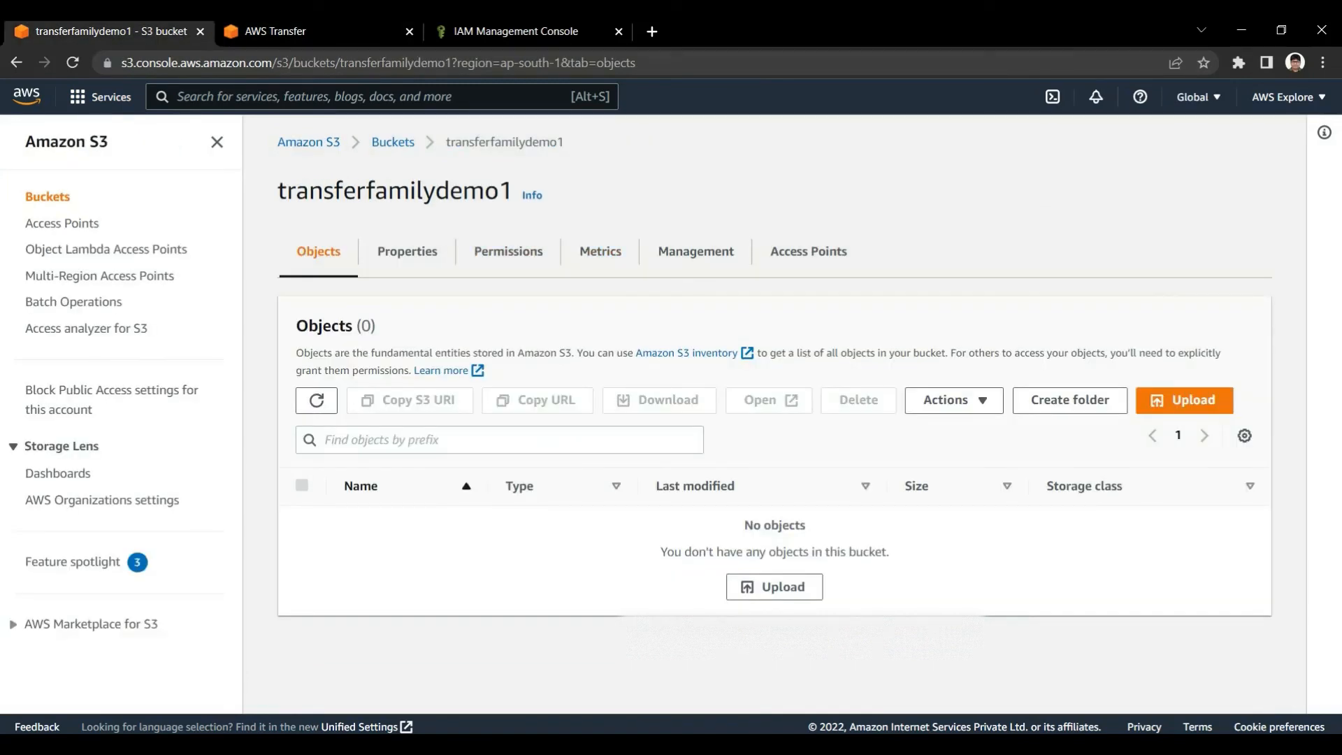
key(ctrl+l)
key(Return)
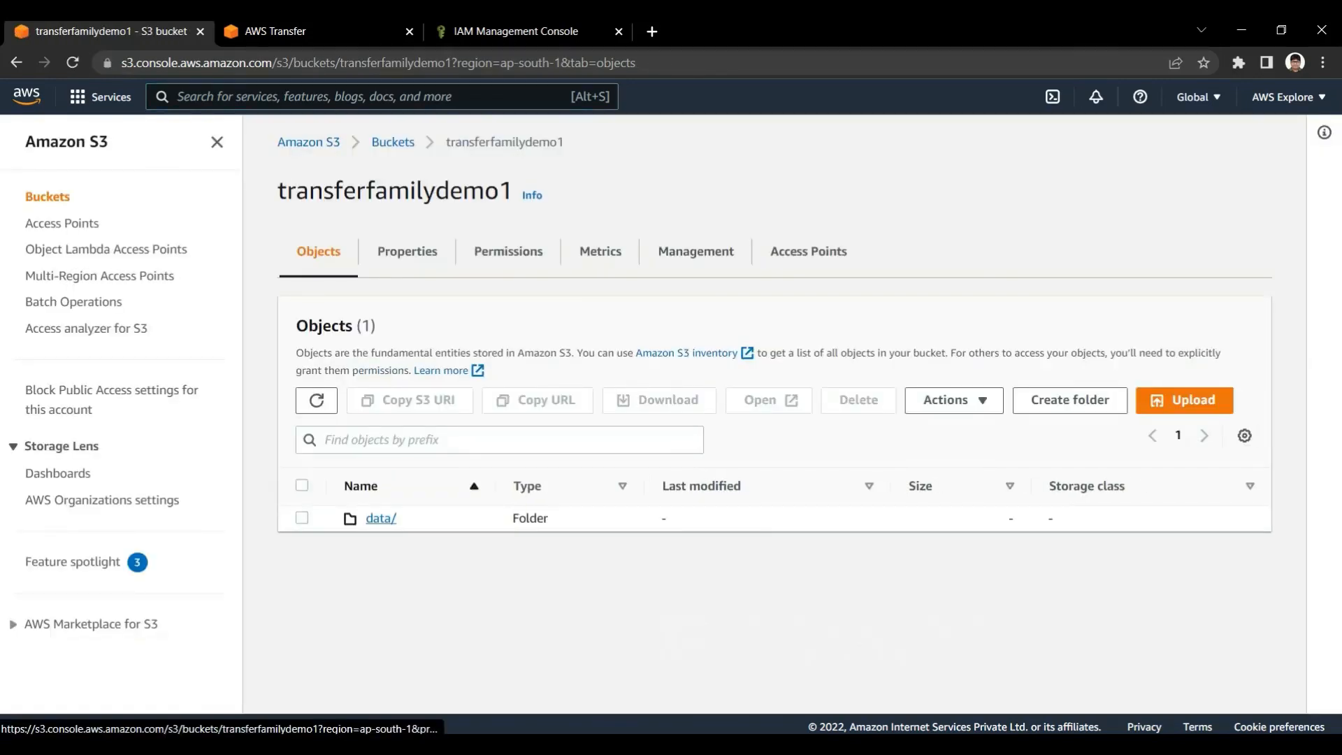
click(381, 518)
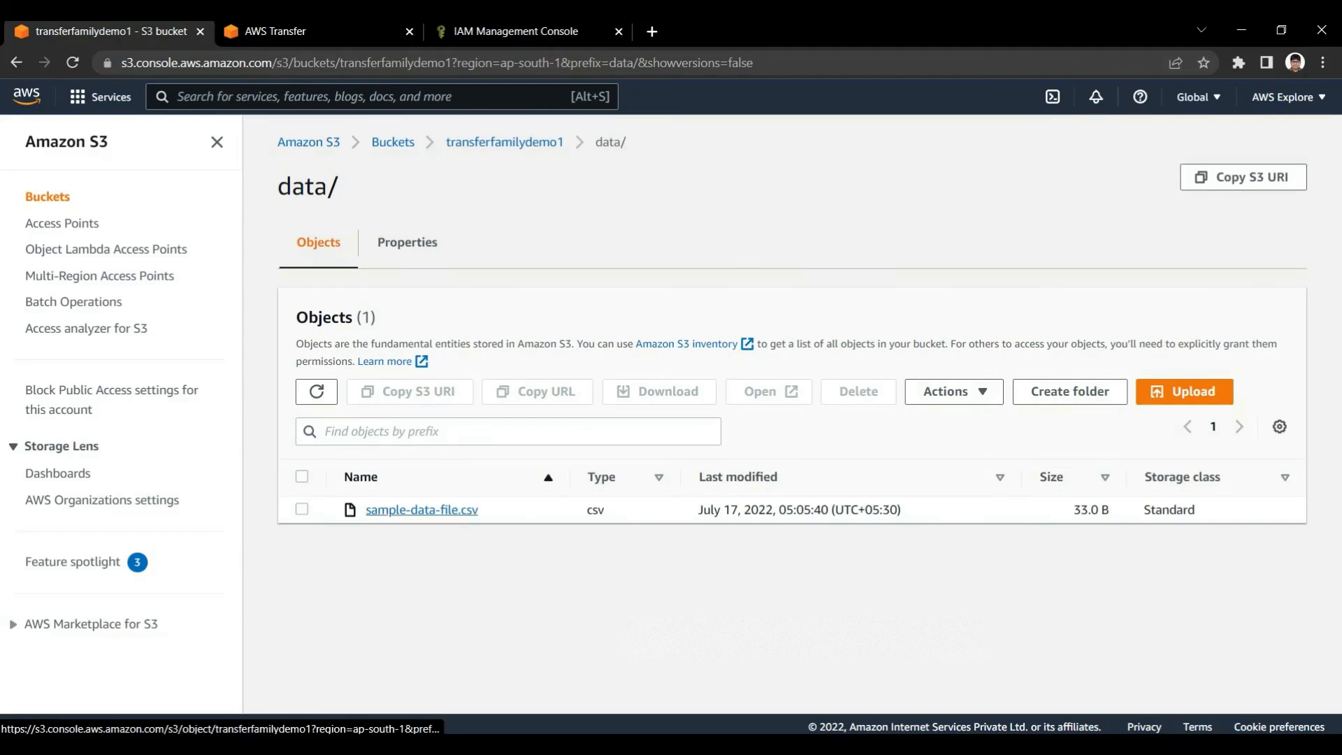
Switch to FileZilla and delete sample-data-file.csv from the remote server, confirming the deletion
key(alt+Tab)
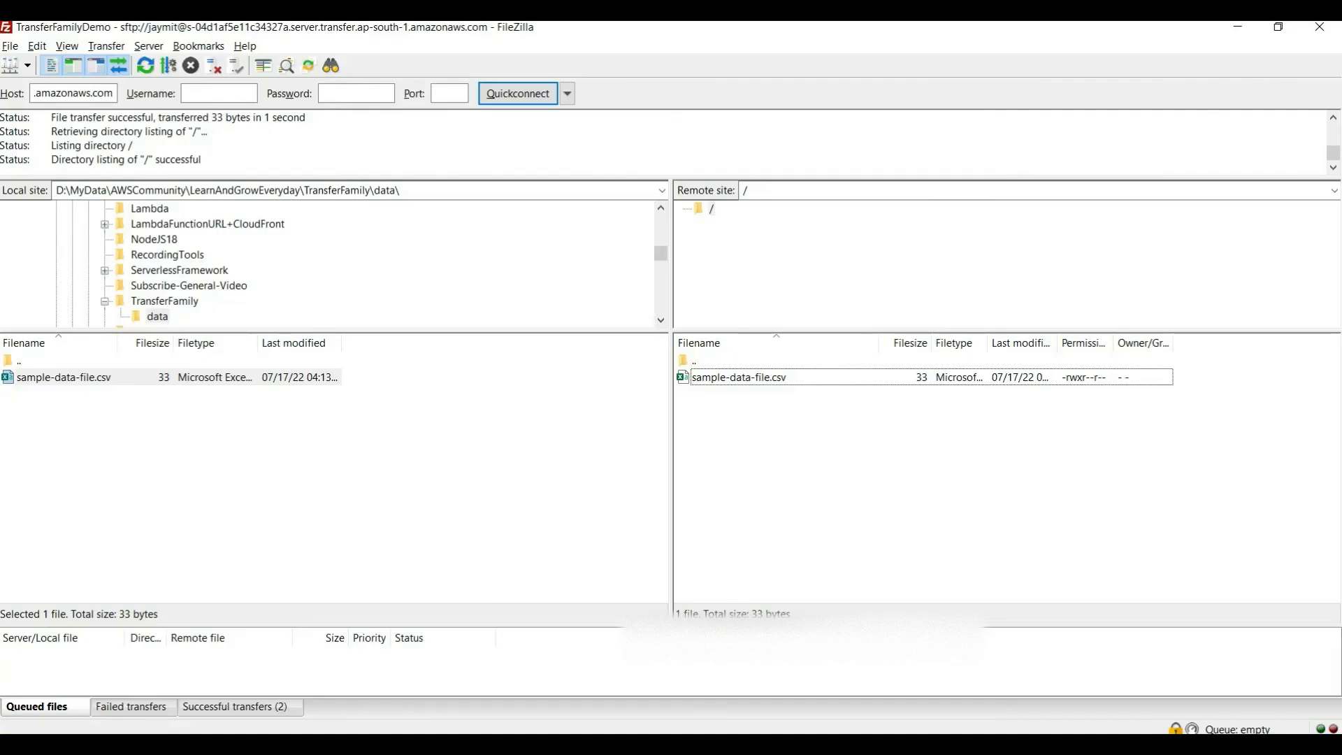
click(739, 377)
click(64, 378)
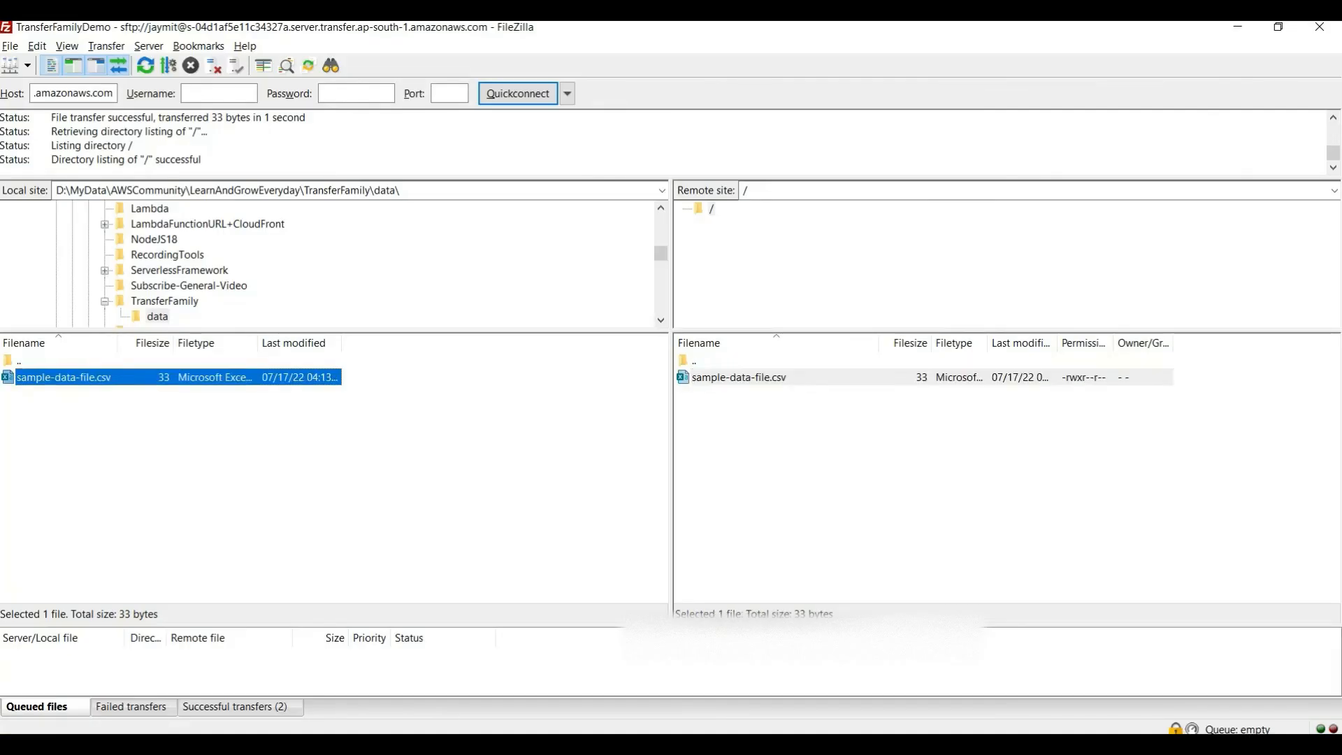
click(739, 378)
key(Delete)
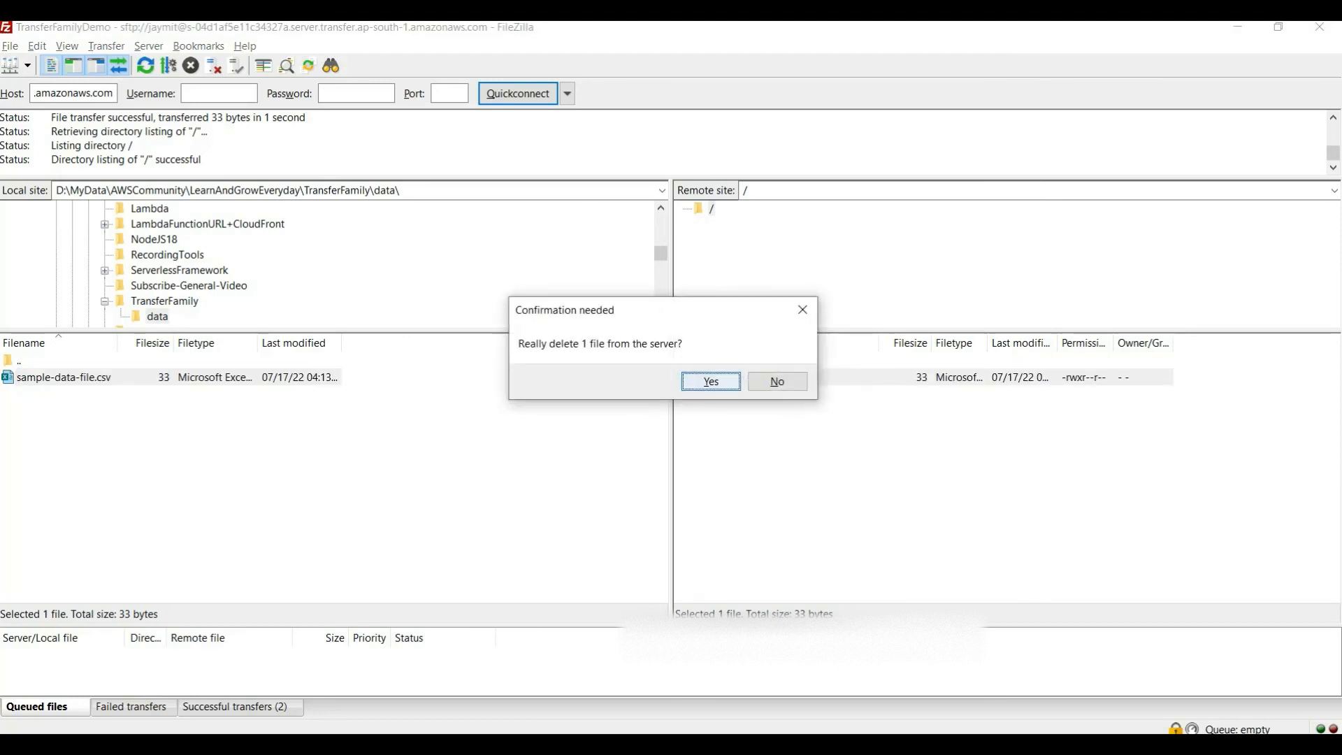
key(Return)
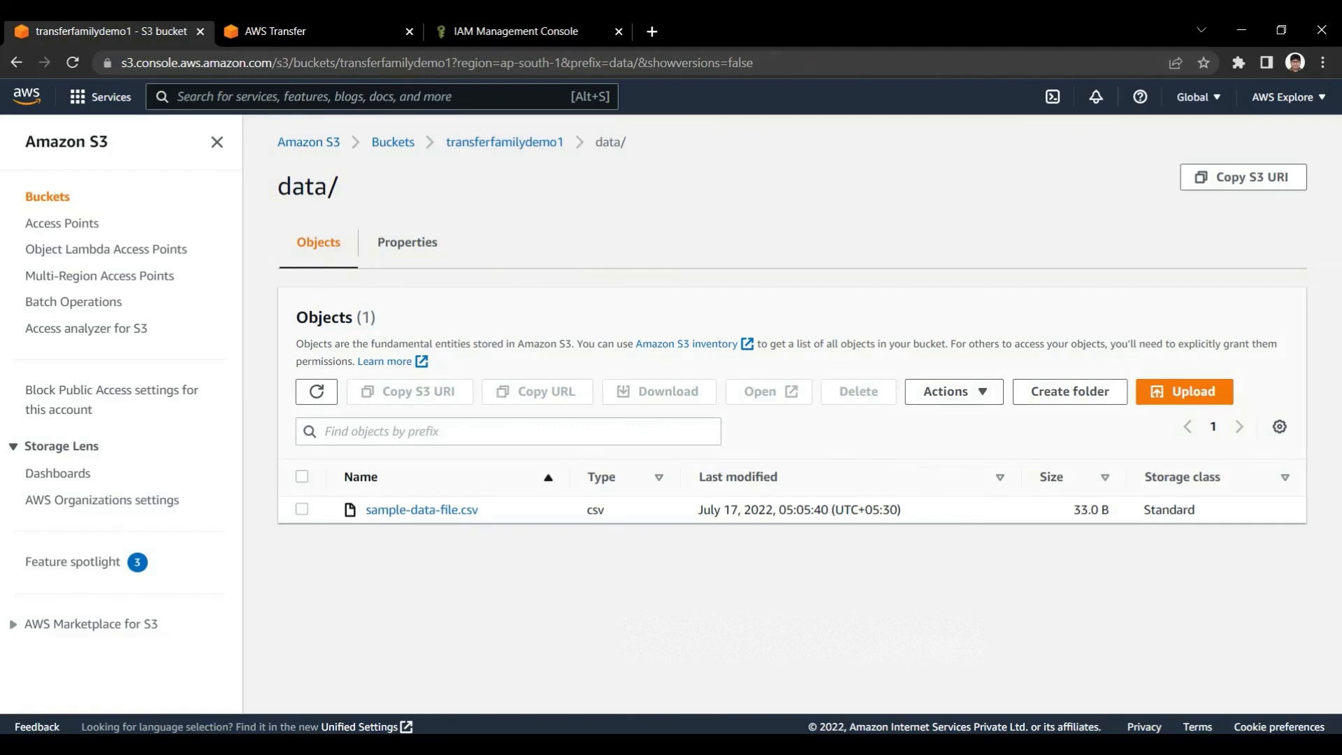
Reload the data/ folder in S3, return to the transferfamilydemo1 bucket and reload its object list
key(ctrl+l)
key(Return)
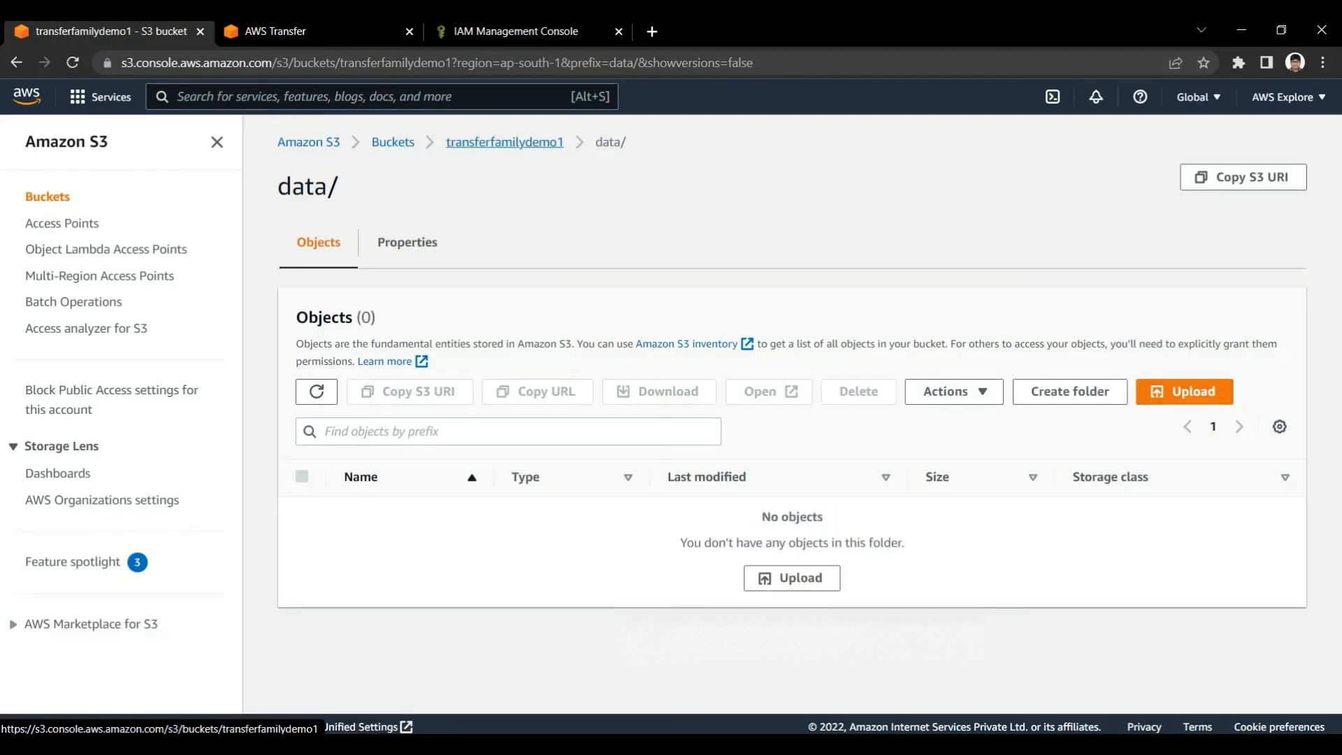
click(505, 142)
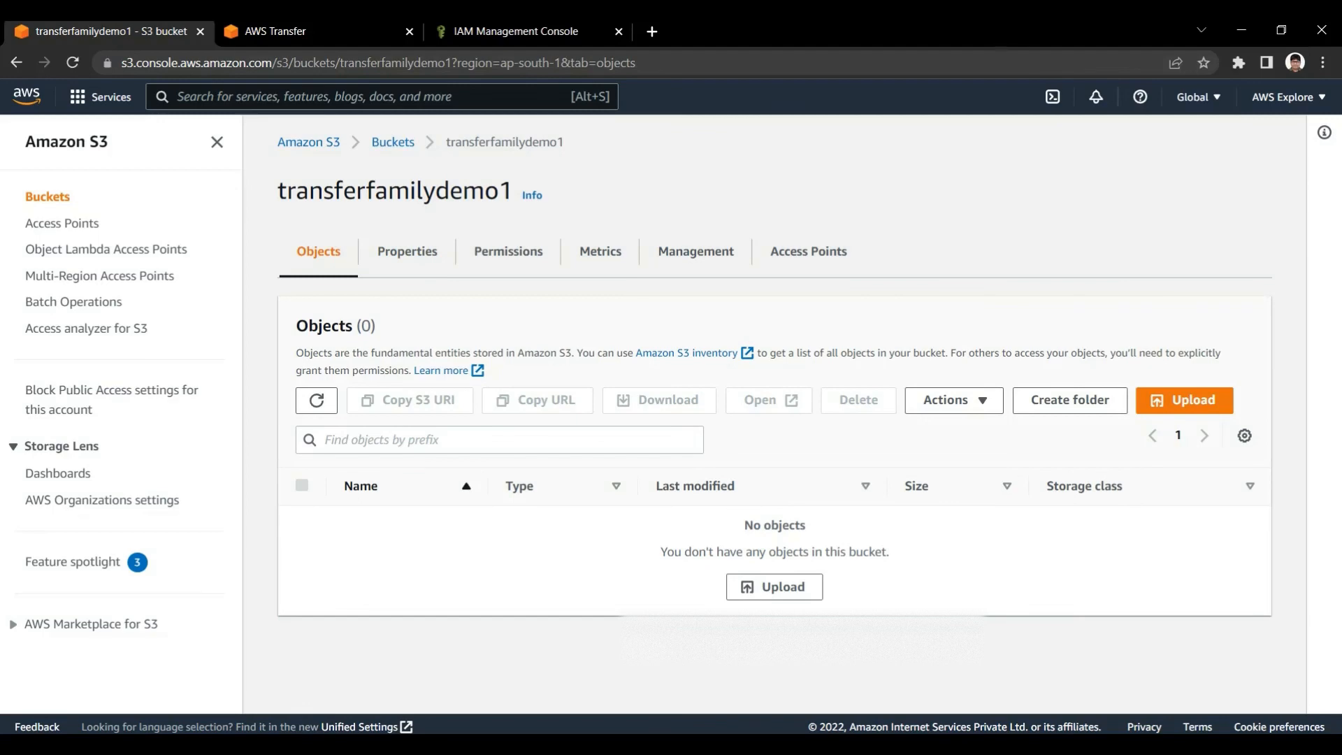
key(ctrl+l)
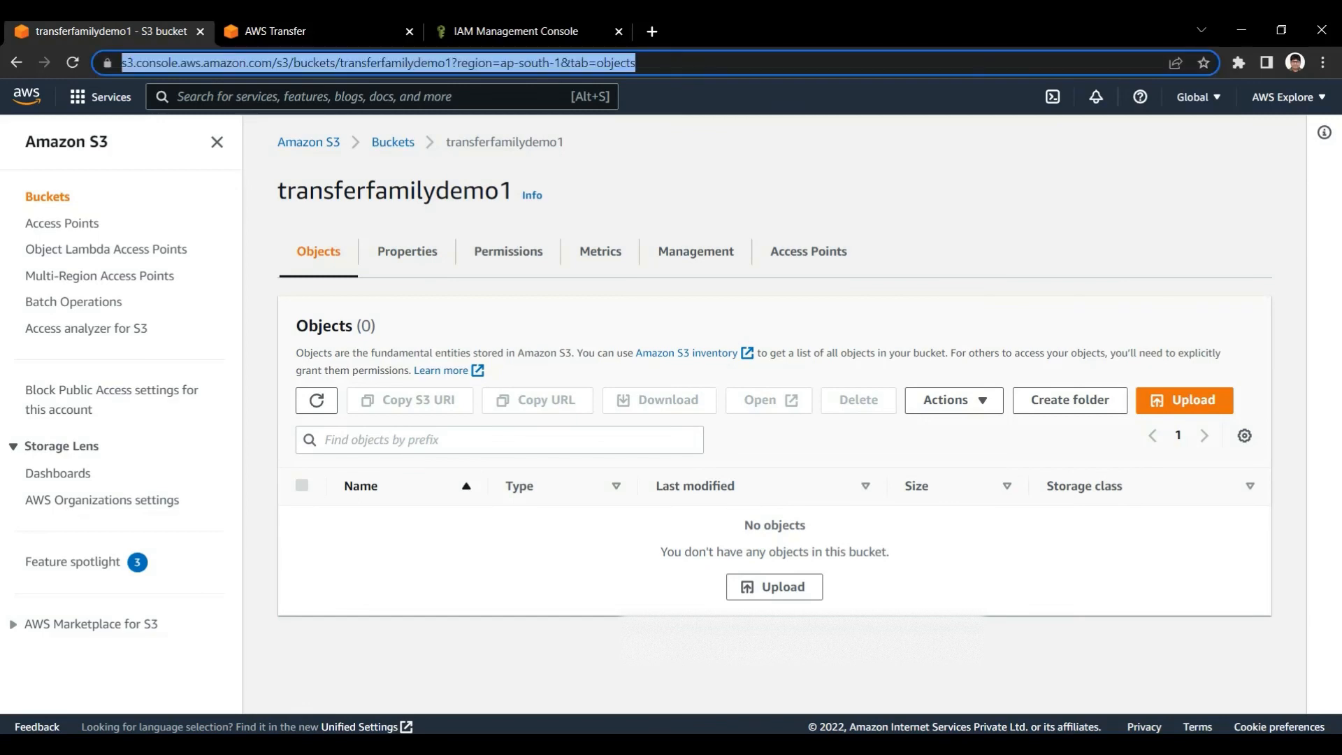
key(Return)
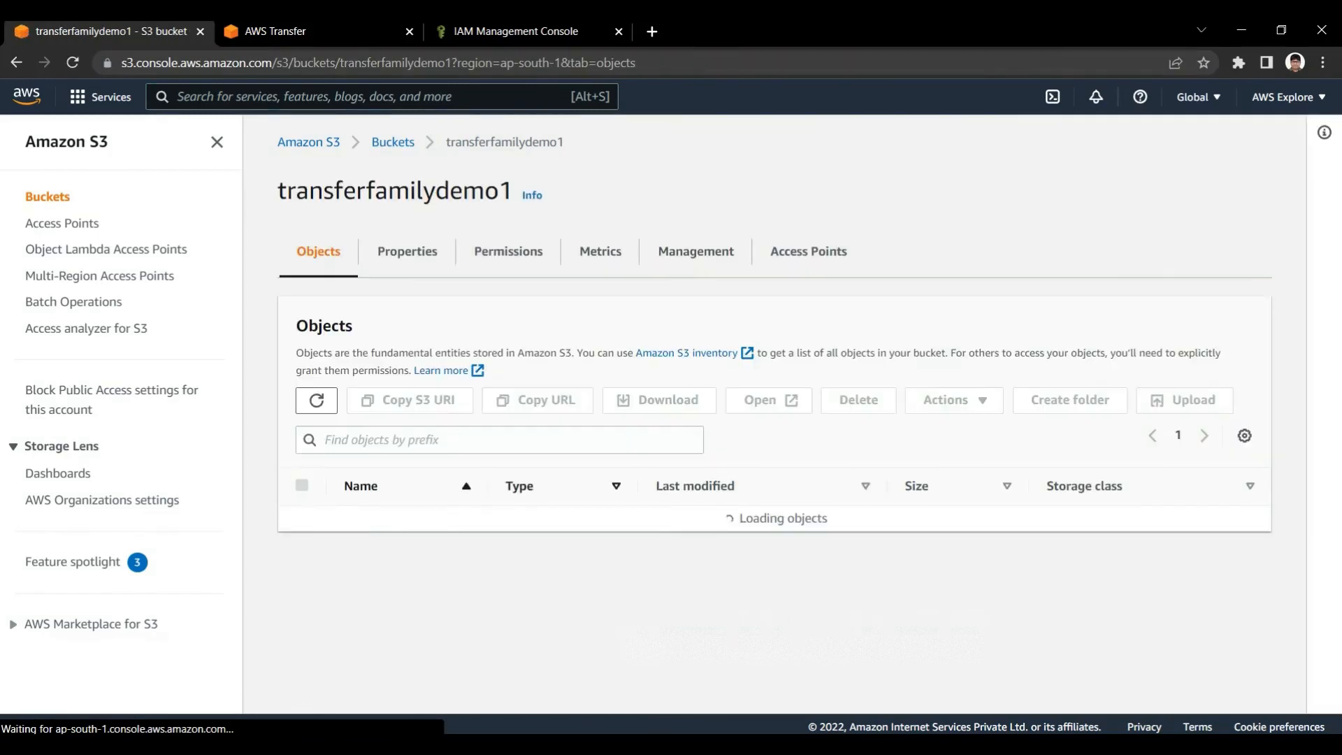
Switch to FileZilla and upload sample-data-file.csv to the remote root directory again
key(alt+Tab)
click(110, 378)
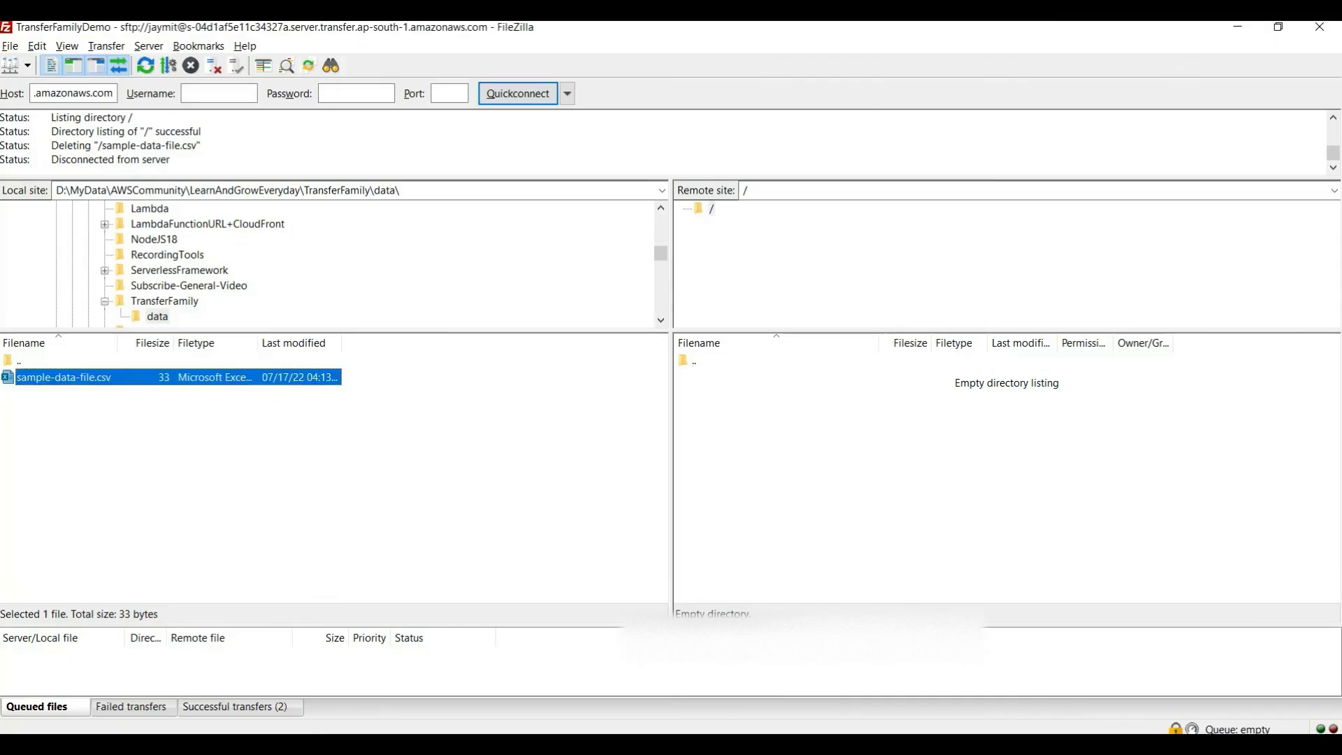
right_click(110, 377)
click(150, 386)
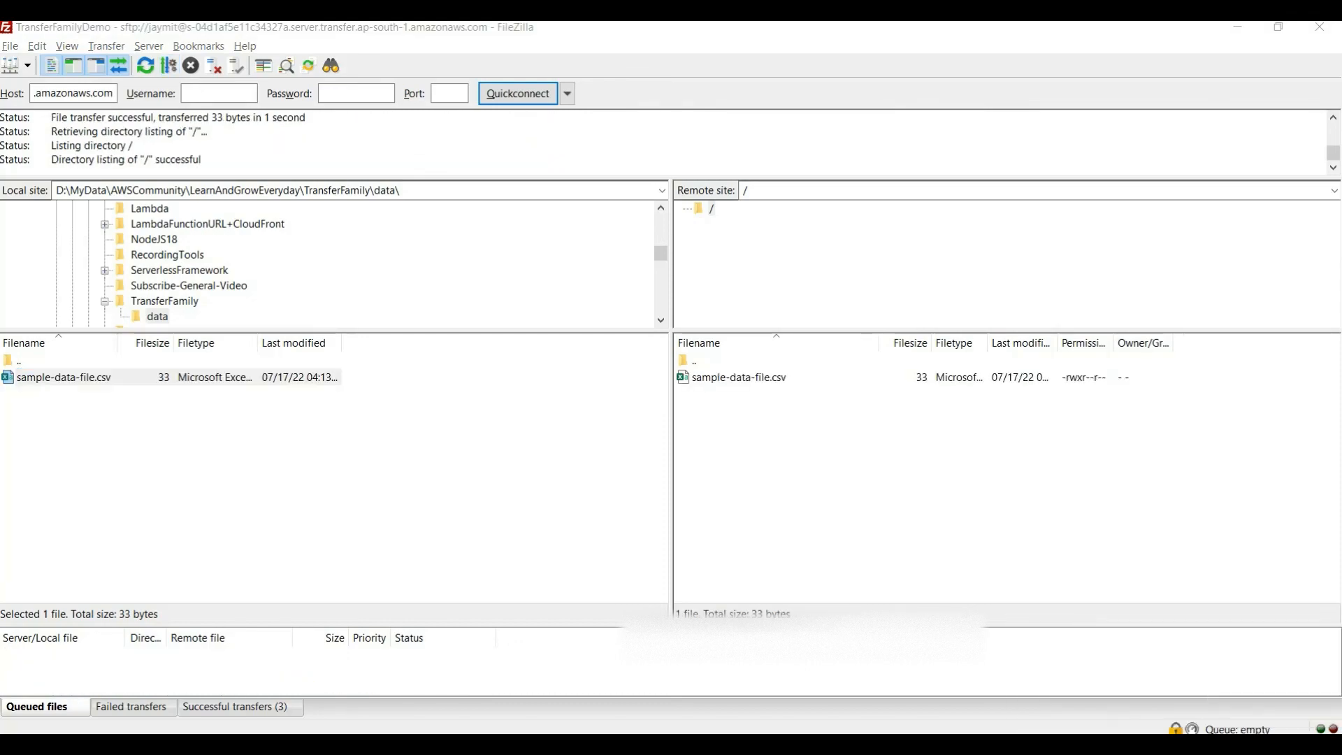
Switch to the S3 console, reload the transferfamilydemo1 bucket and open data/ to check for the re-uploaded sample-data-file.csv
key(alt+Tab)
key(ctrl+l)
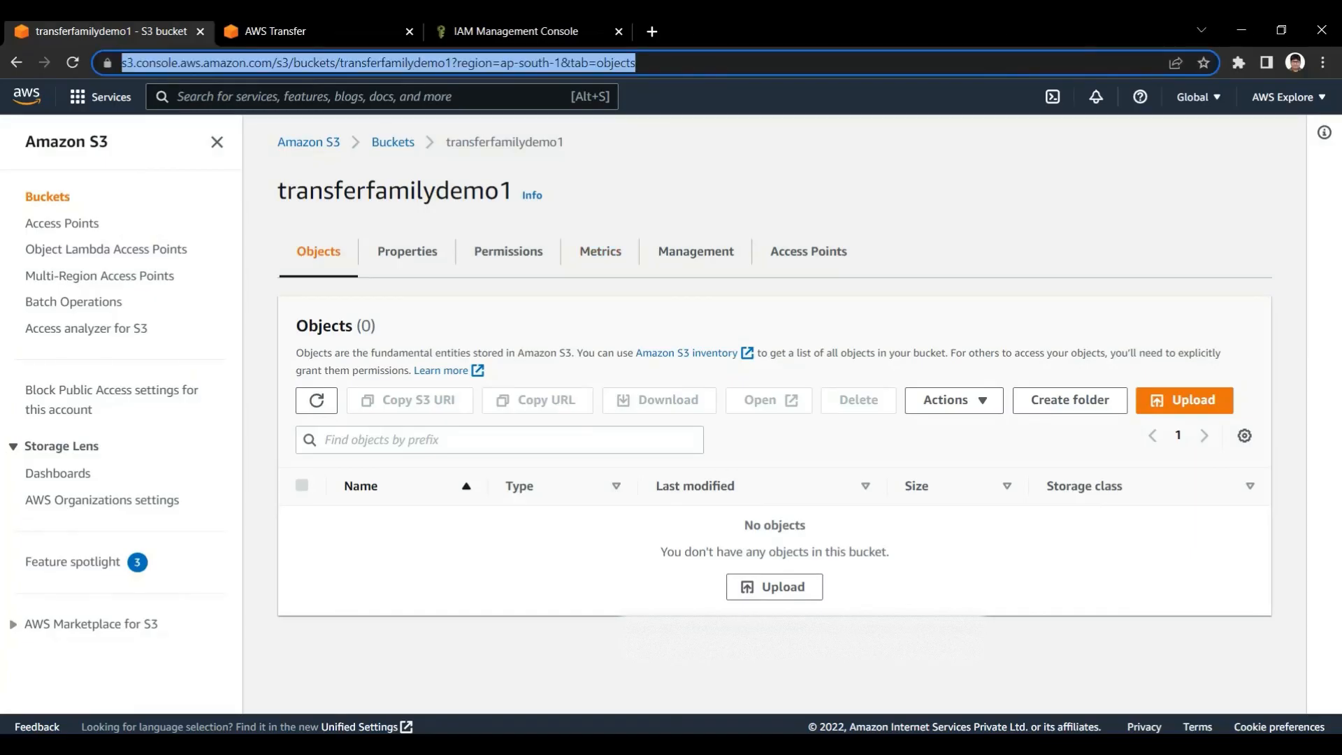
key(Return)
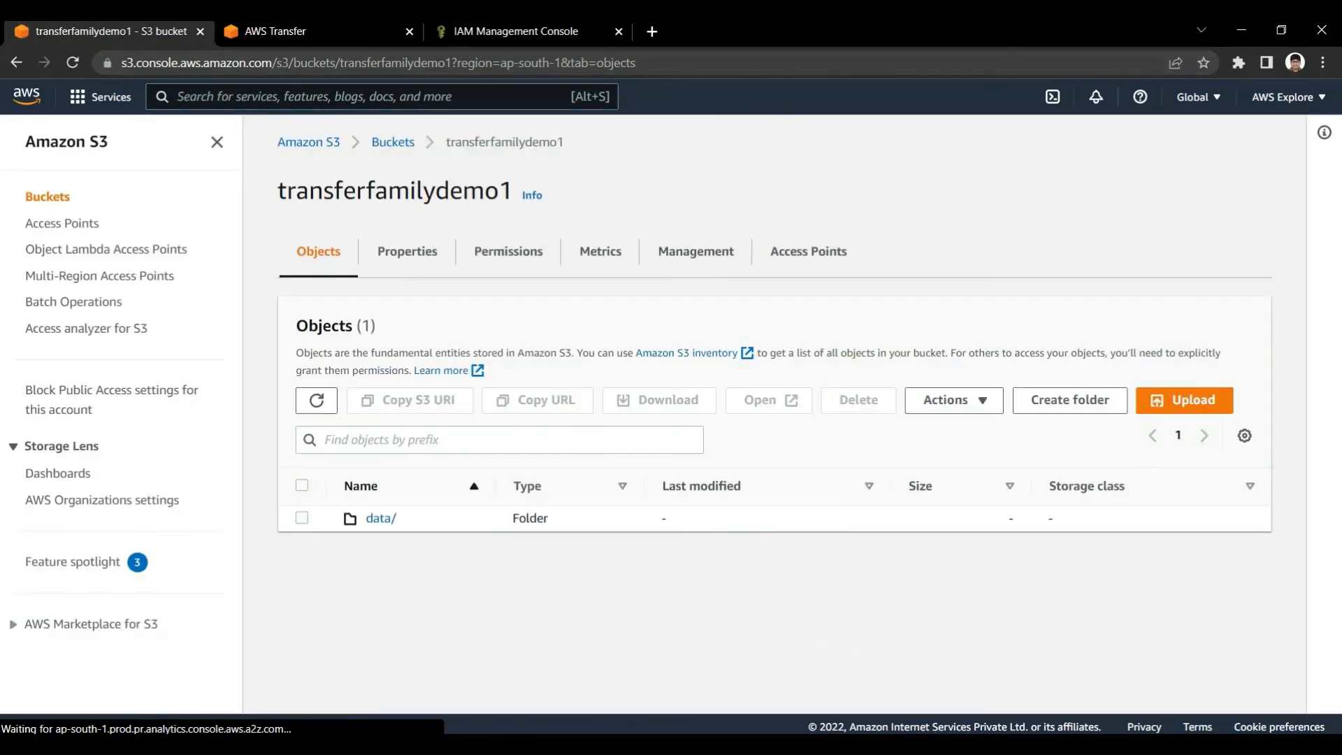
click(378, 522)
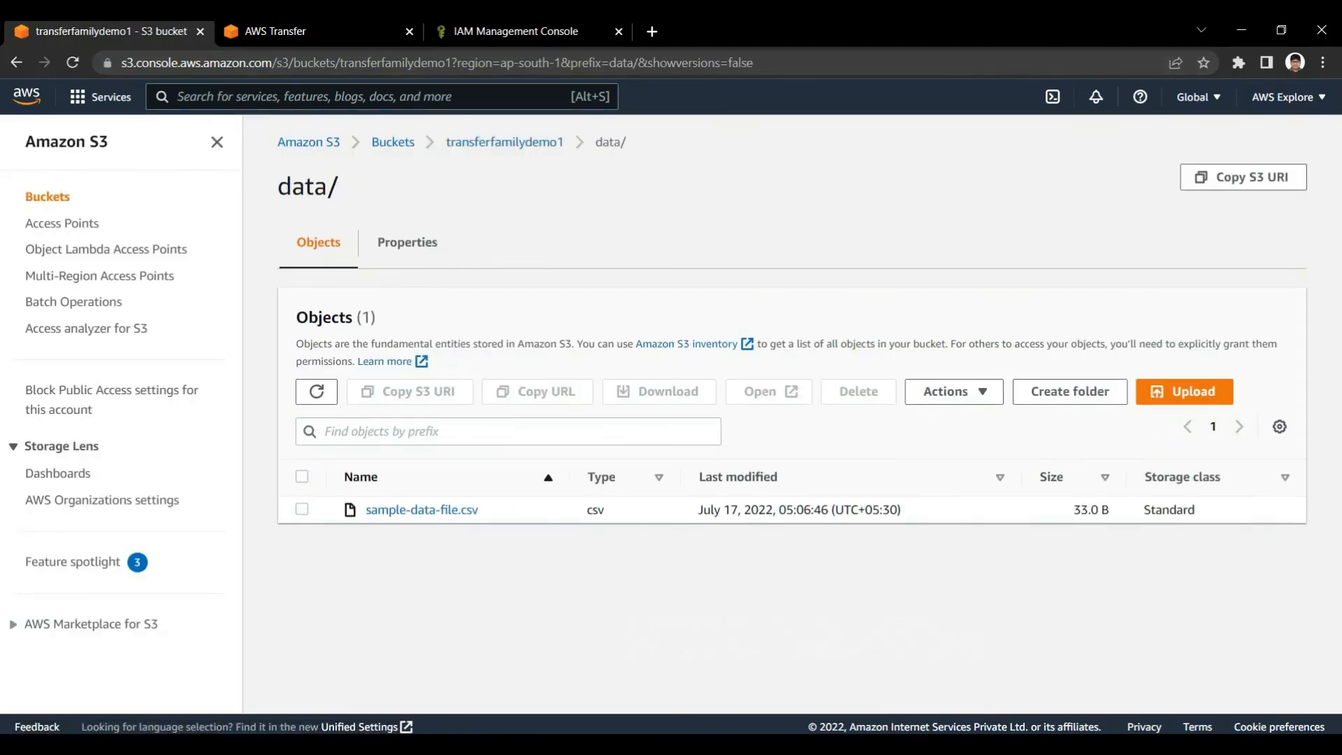
key(alt+Tab)
key(alt+Tab)
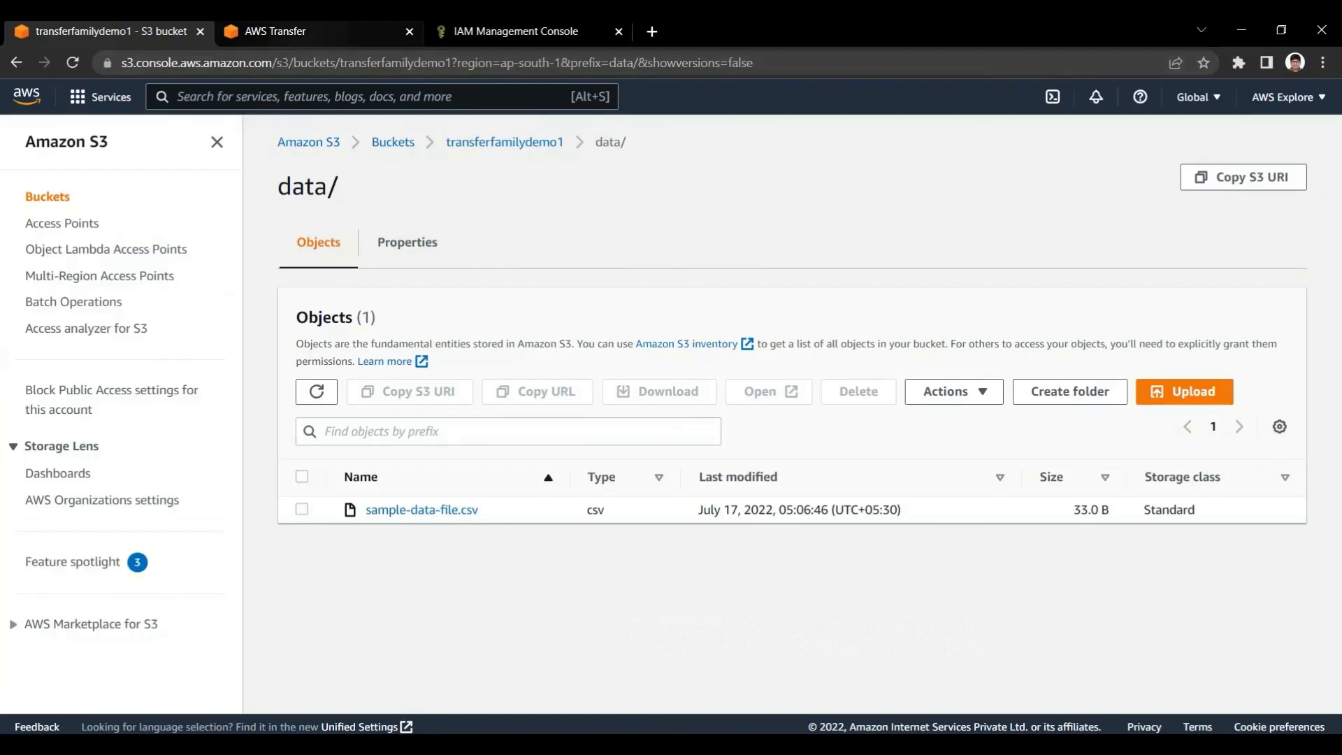
Go to AWS Transfer Family and open server s-04d1af5e11c34327a from the server list
click(319, 31)
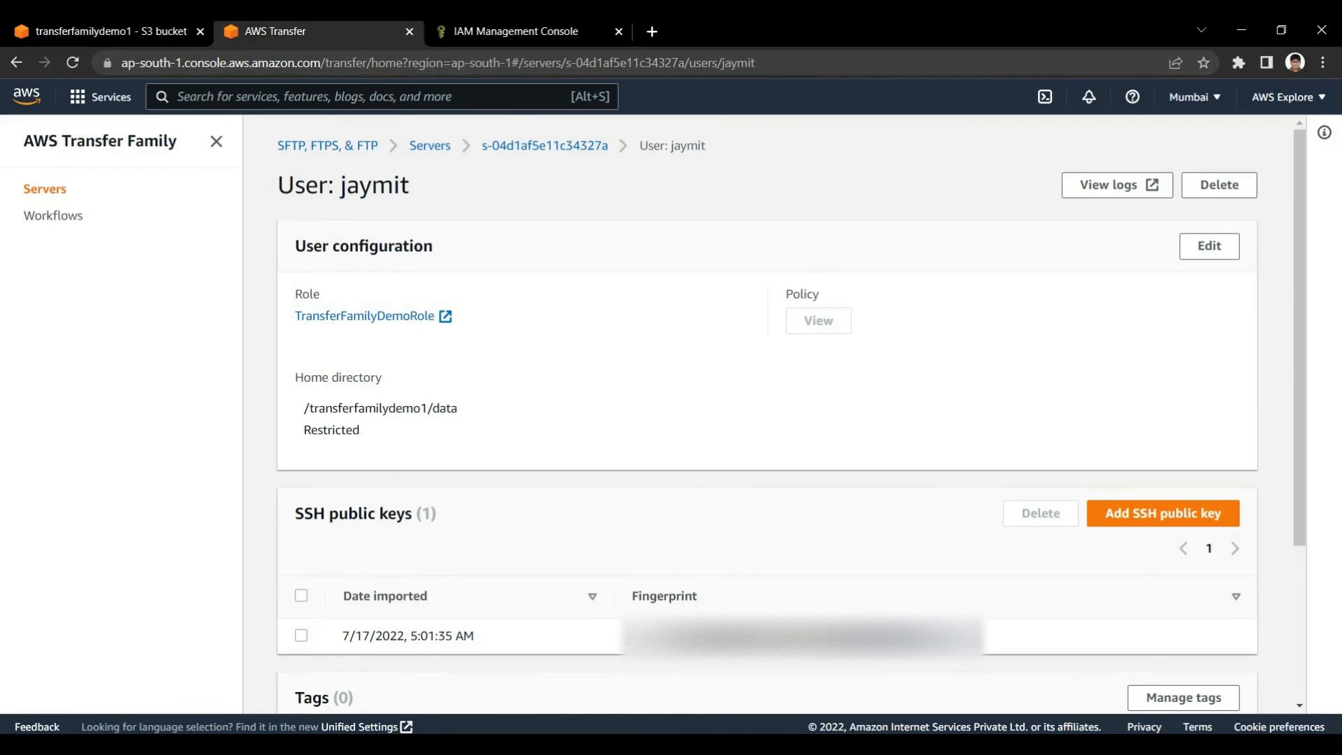
click(430, 145)
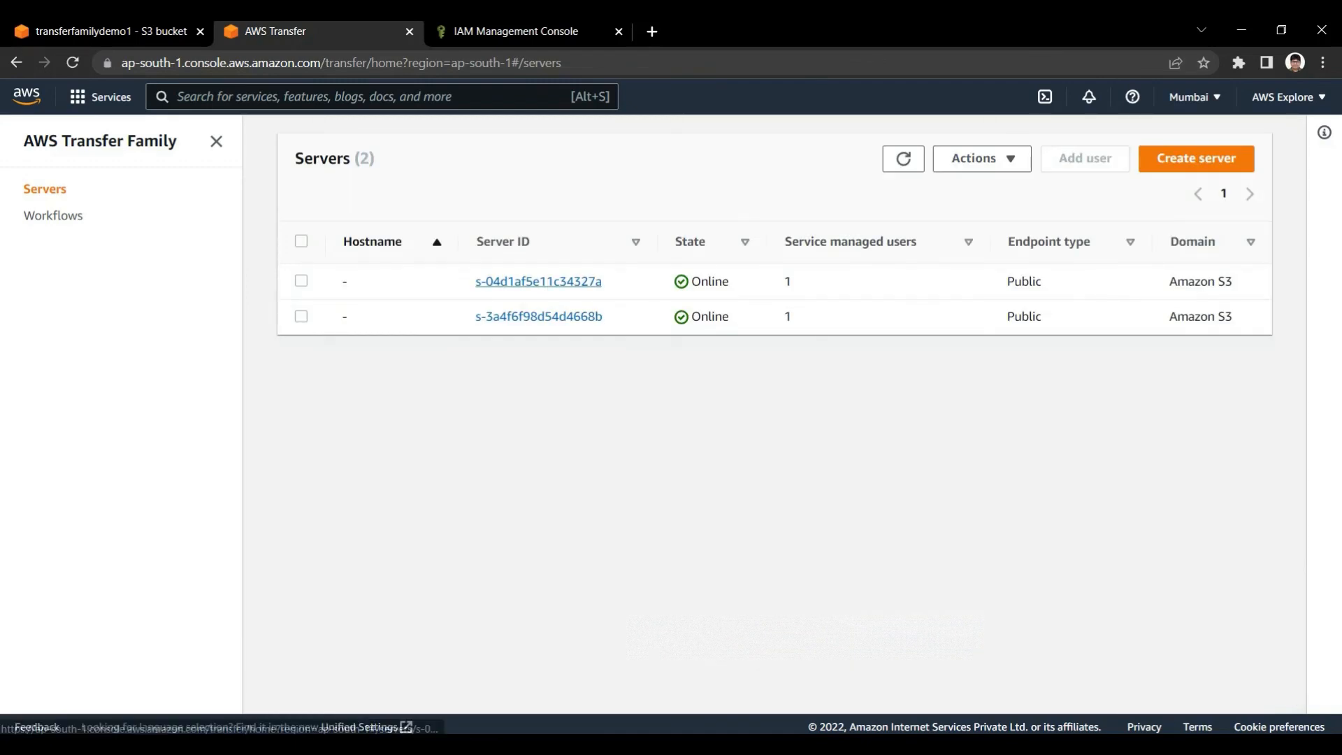
click(538, 281)
scroll(767, 414, down, 2)
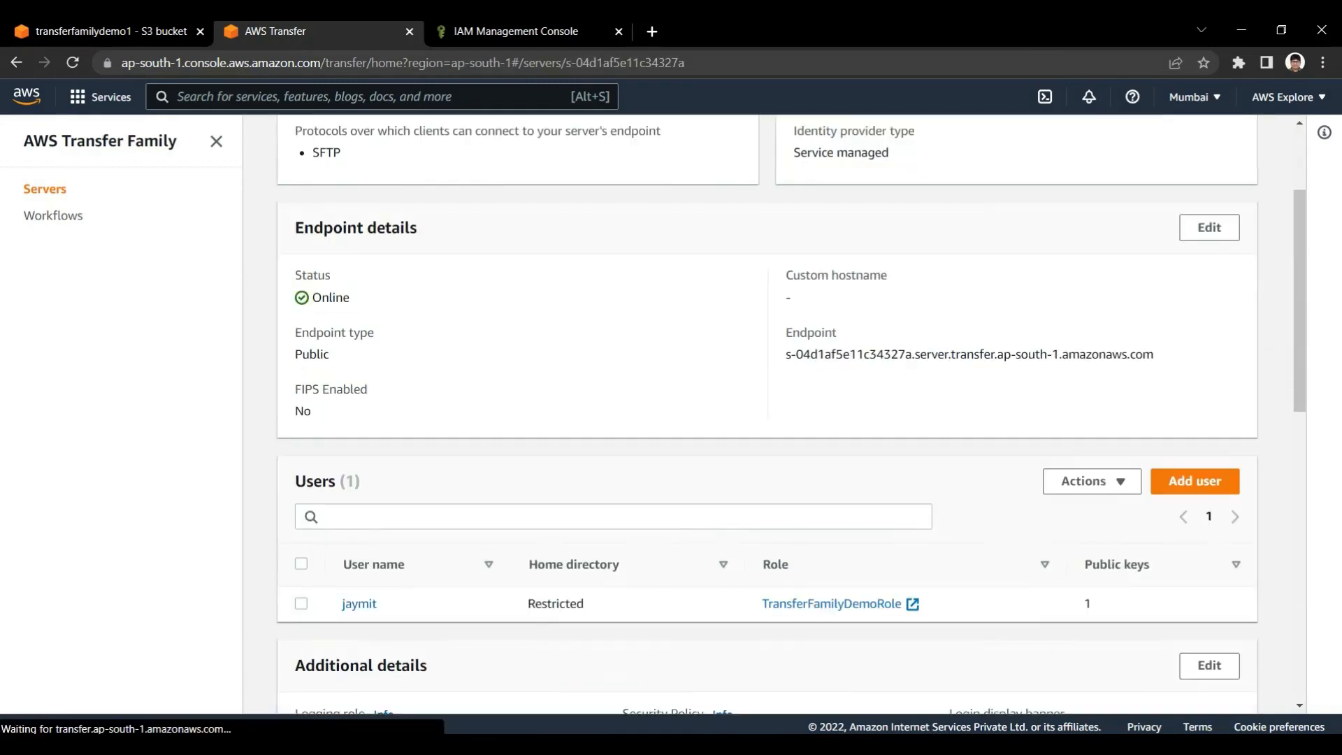
Review the server's protocol, identity provider, endpoint details, users and additional details
scroll(768, 414, up, 2)
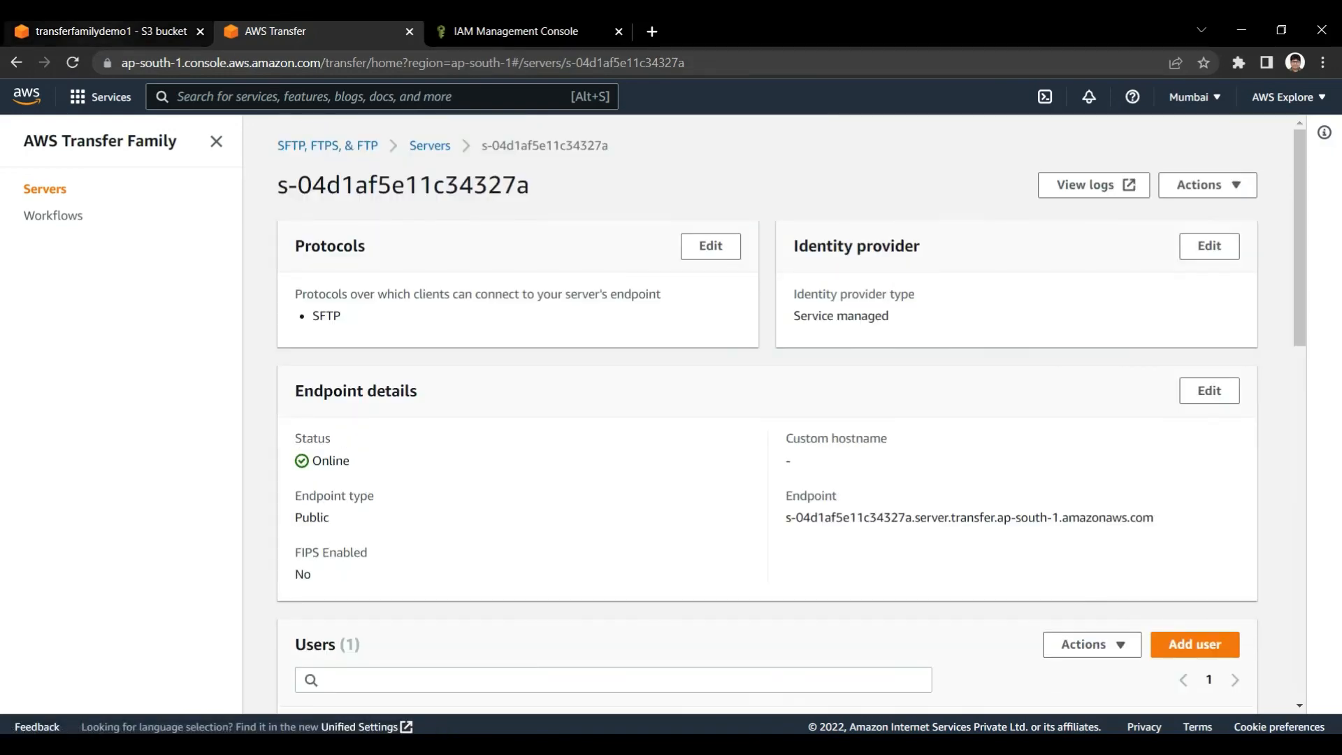
scroll(767, 413, down, 1)
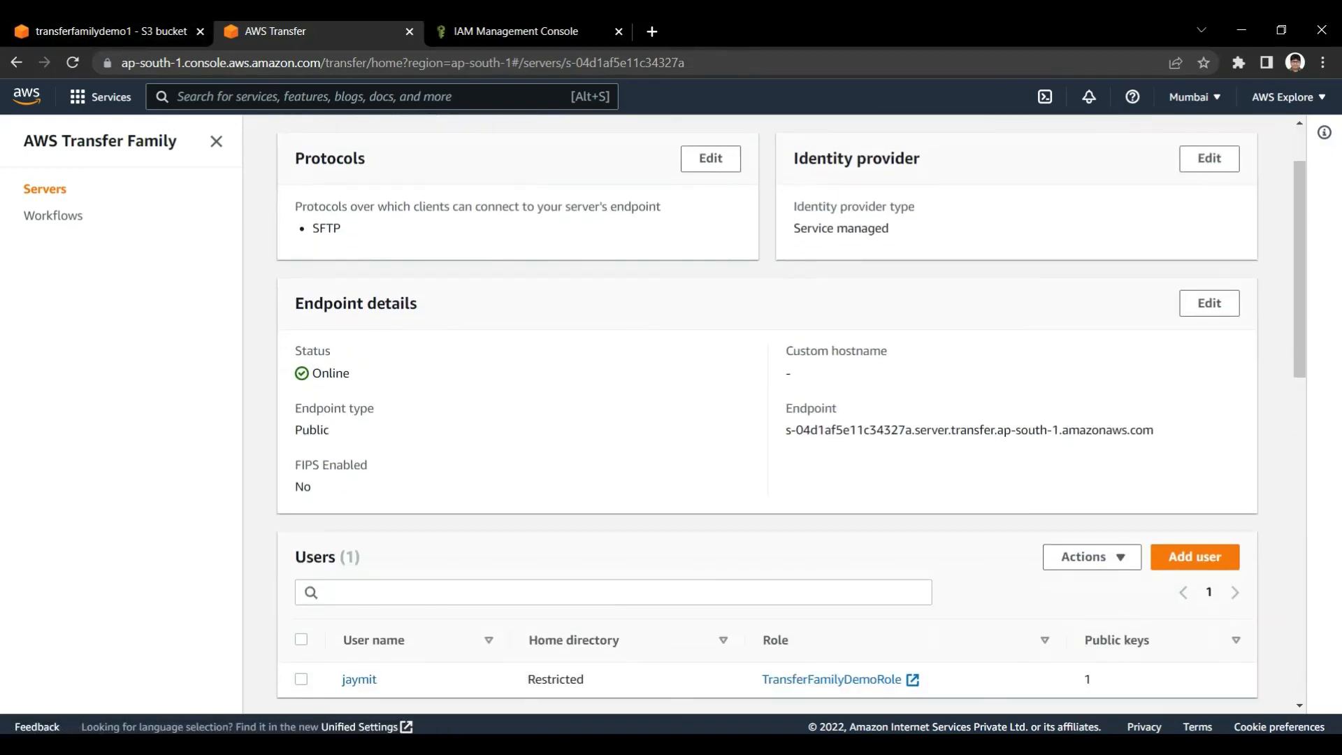
scroll(768, 413, down, 4)
scroll(767, 414, up, 5)
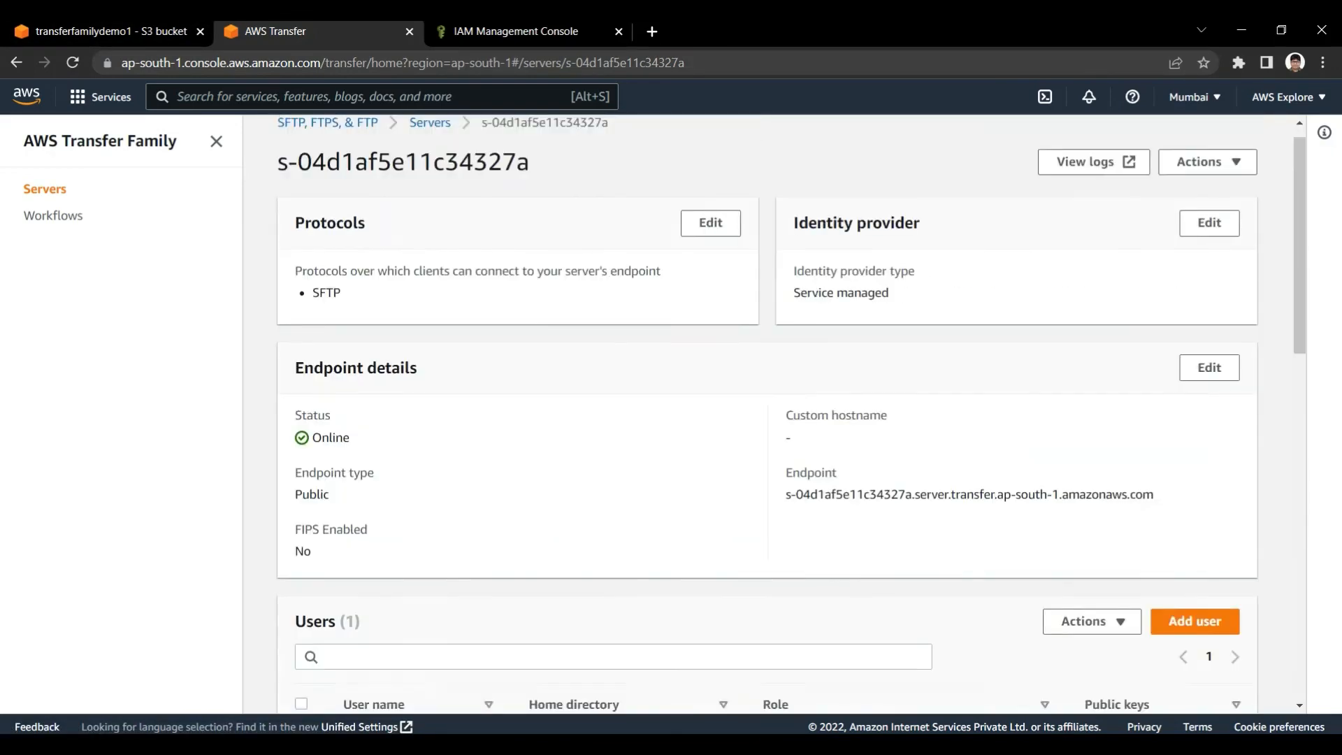
scroll(767, 413, up, 1)
scroll(767, 414, down, 5)
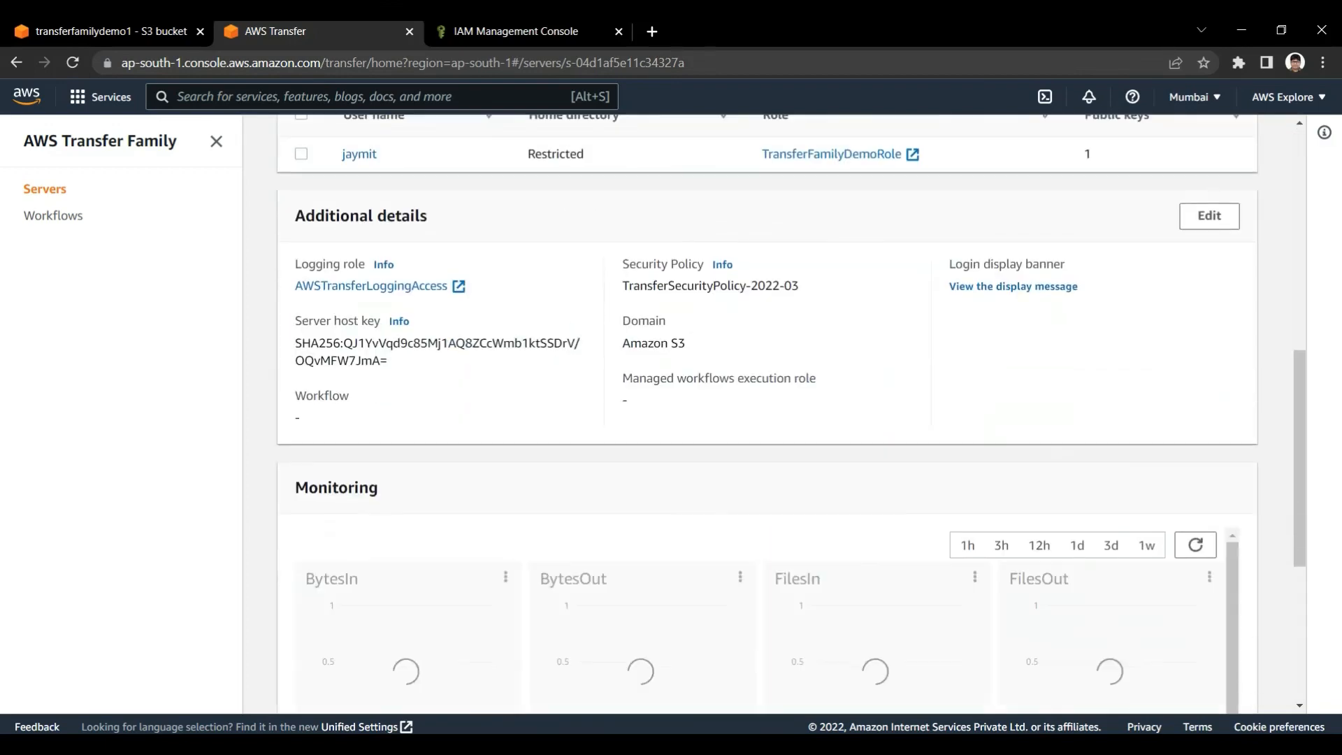
scroll(768, 414, up, 4)
scroll(767, 414, down, 3)
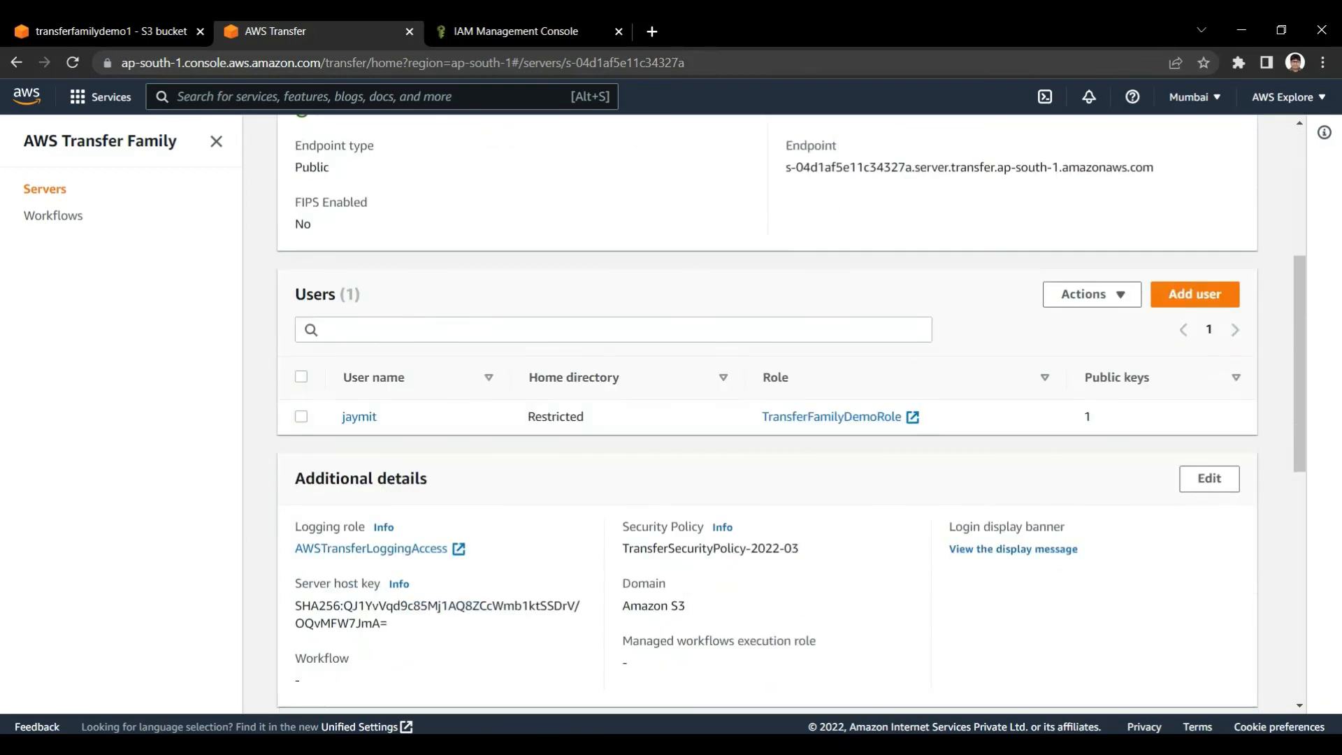
triple_click(316, 294)
scroll(767, 414, up, 4)
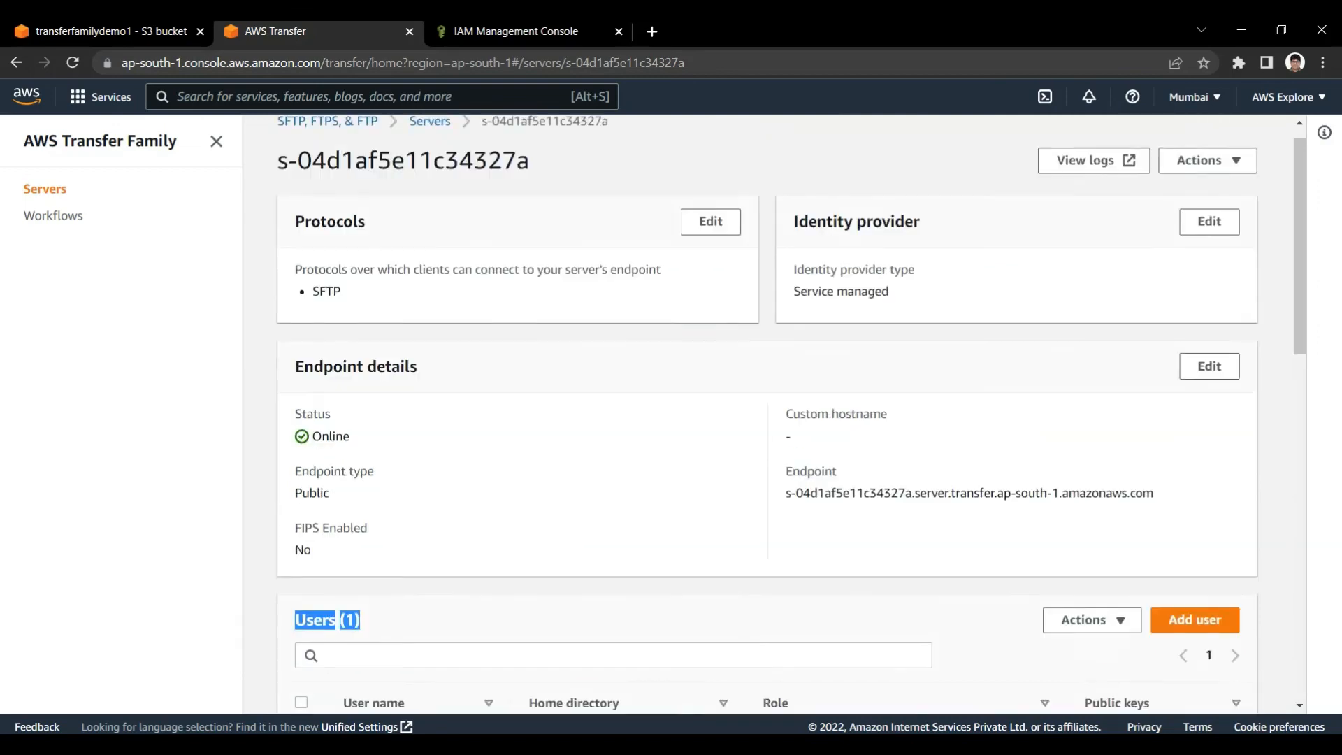
click(316, 294)
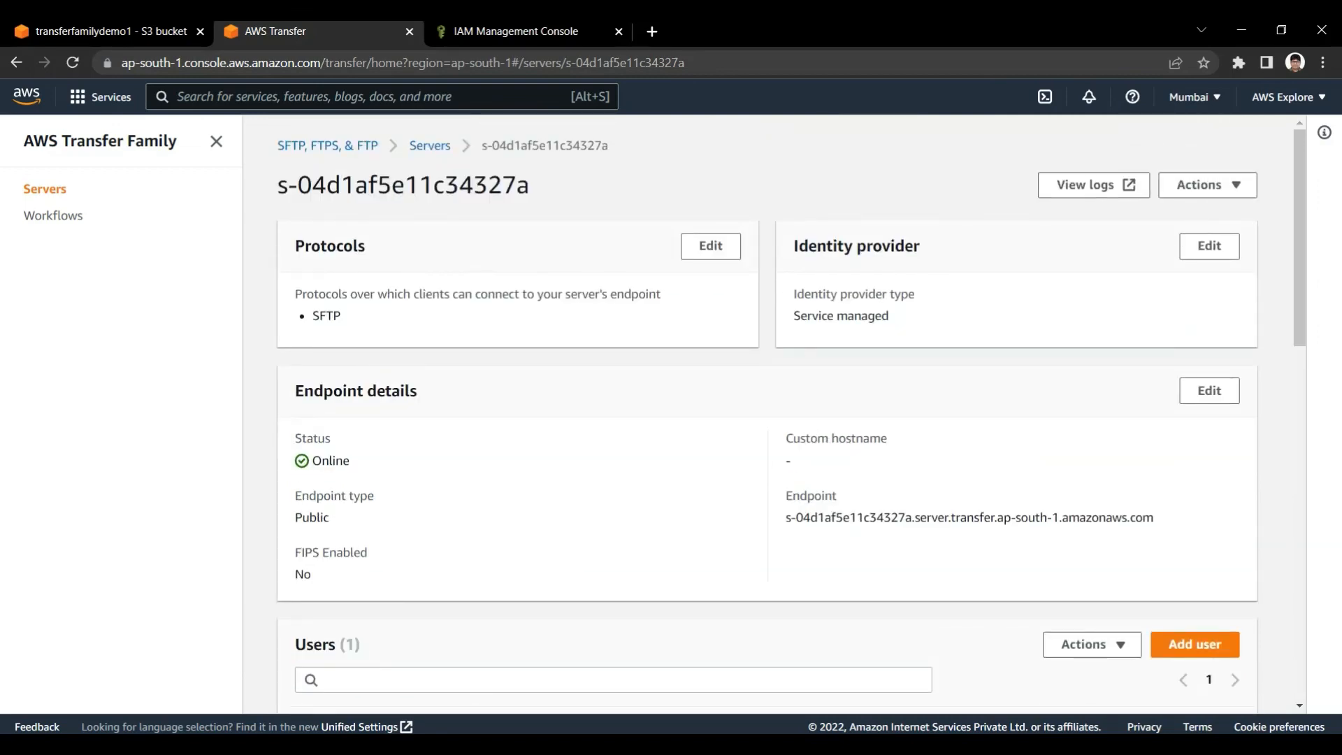
Examine the SFTP user's home directory entry in the server's user list, plus the server's monitoring charts
click(527, 32)
click(318, 32)
scroll(792, 413, down, 6)
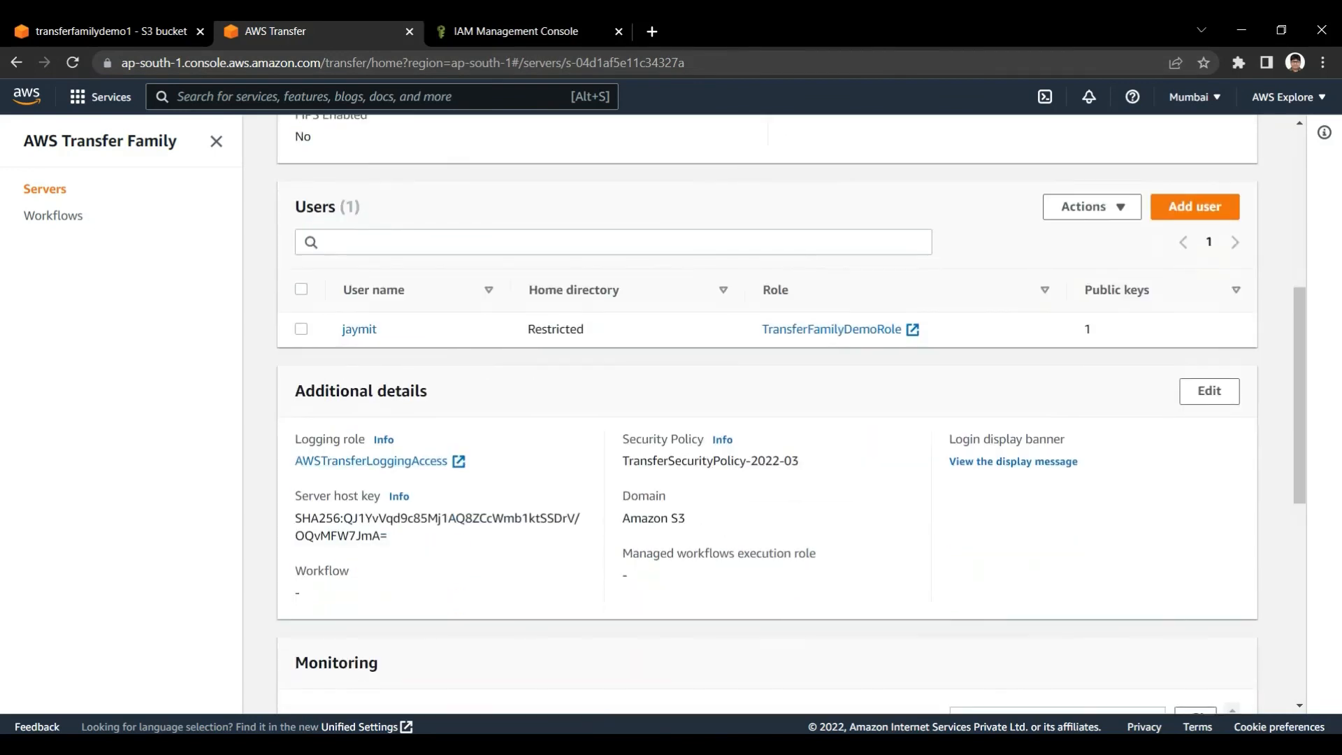
scroll(768, 414, up, 1)
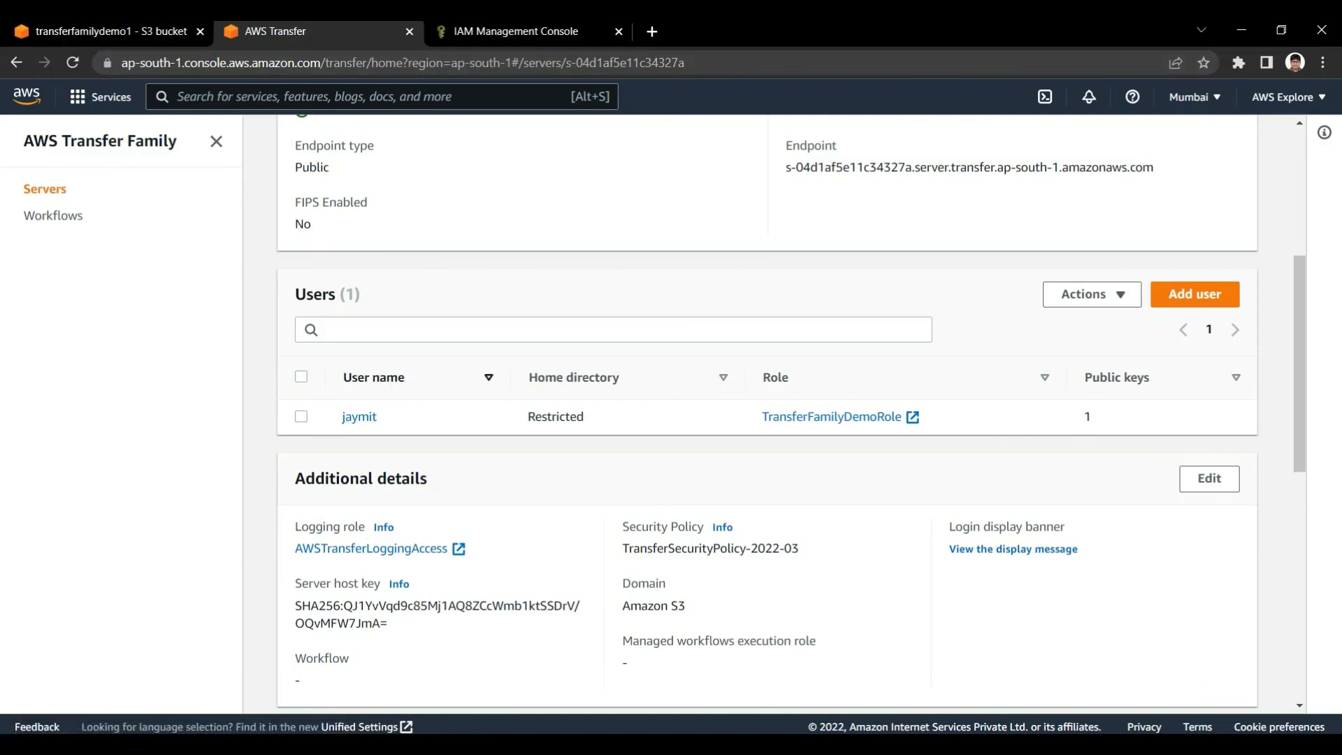
drag(526, 393, 587, 419)
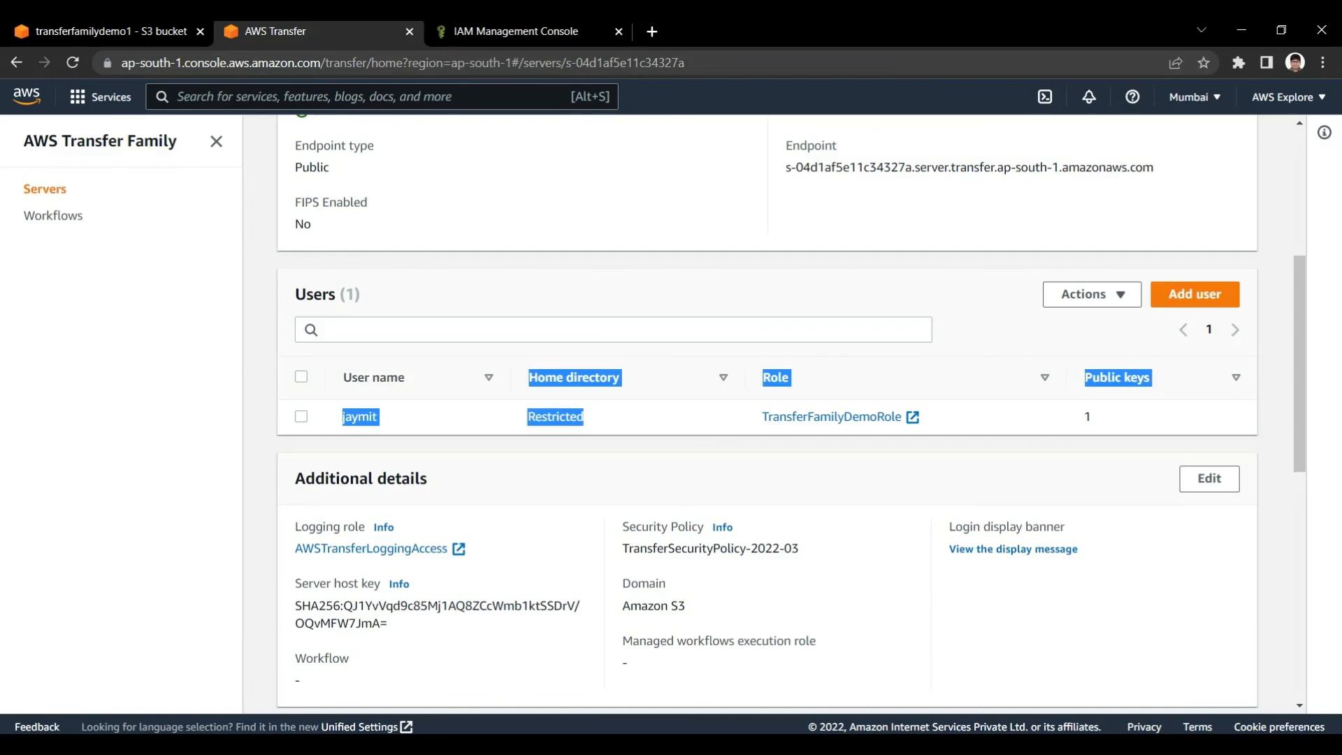
scroll(767, 419, down, 5)
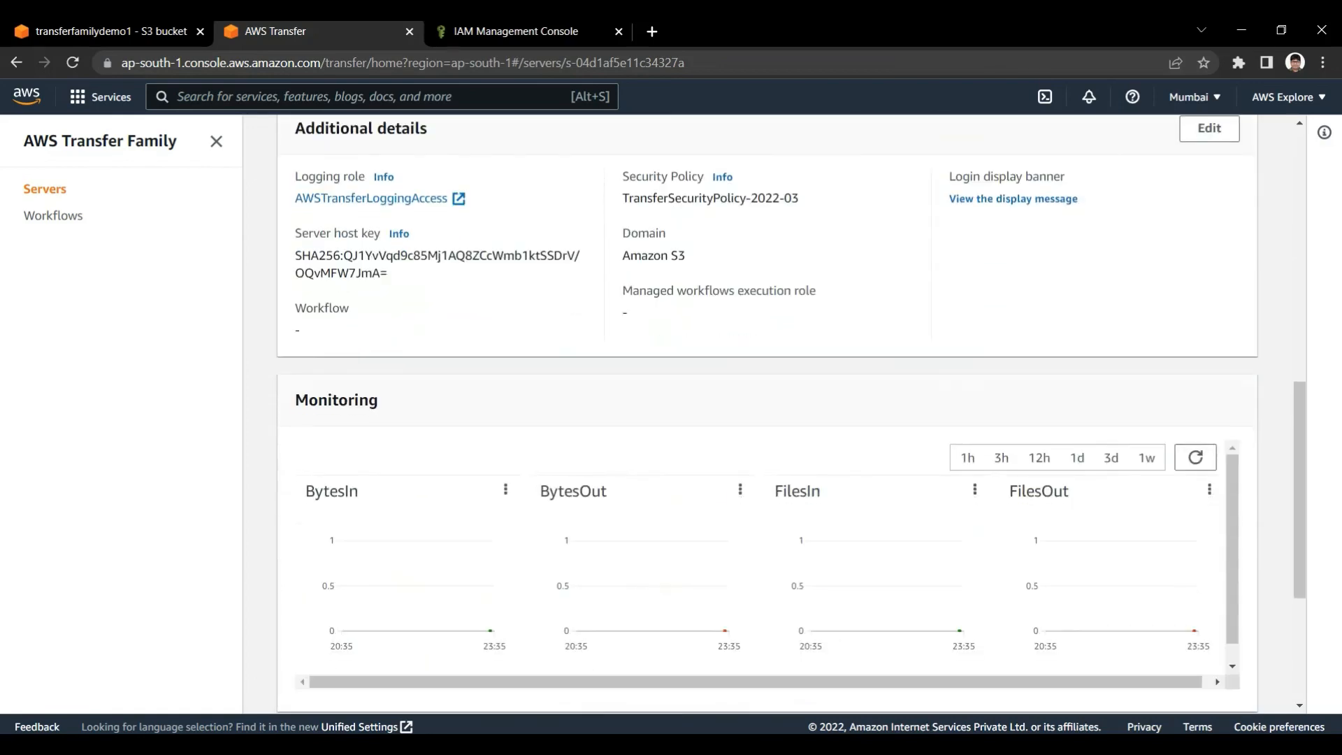
scroll(767, 420, up, 9)
scroll(767, 419, up, 1)
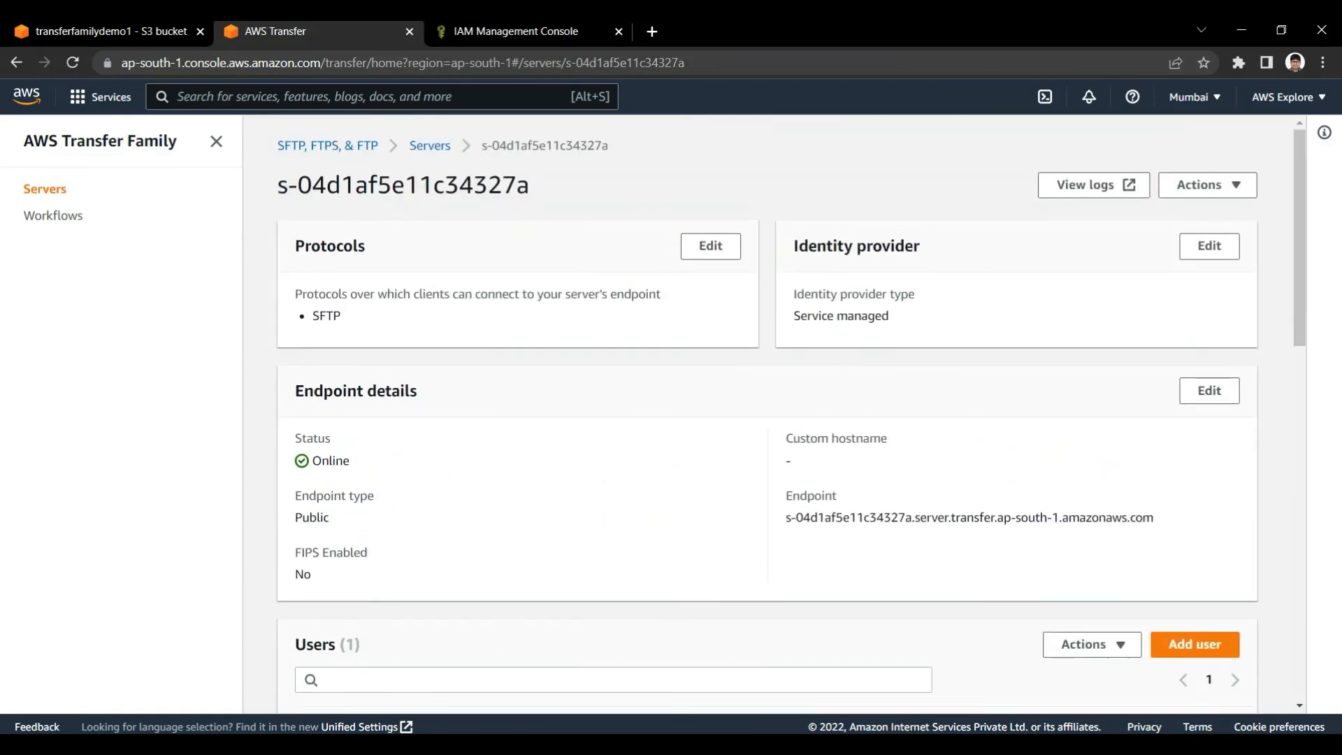